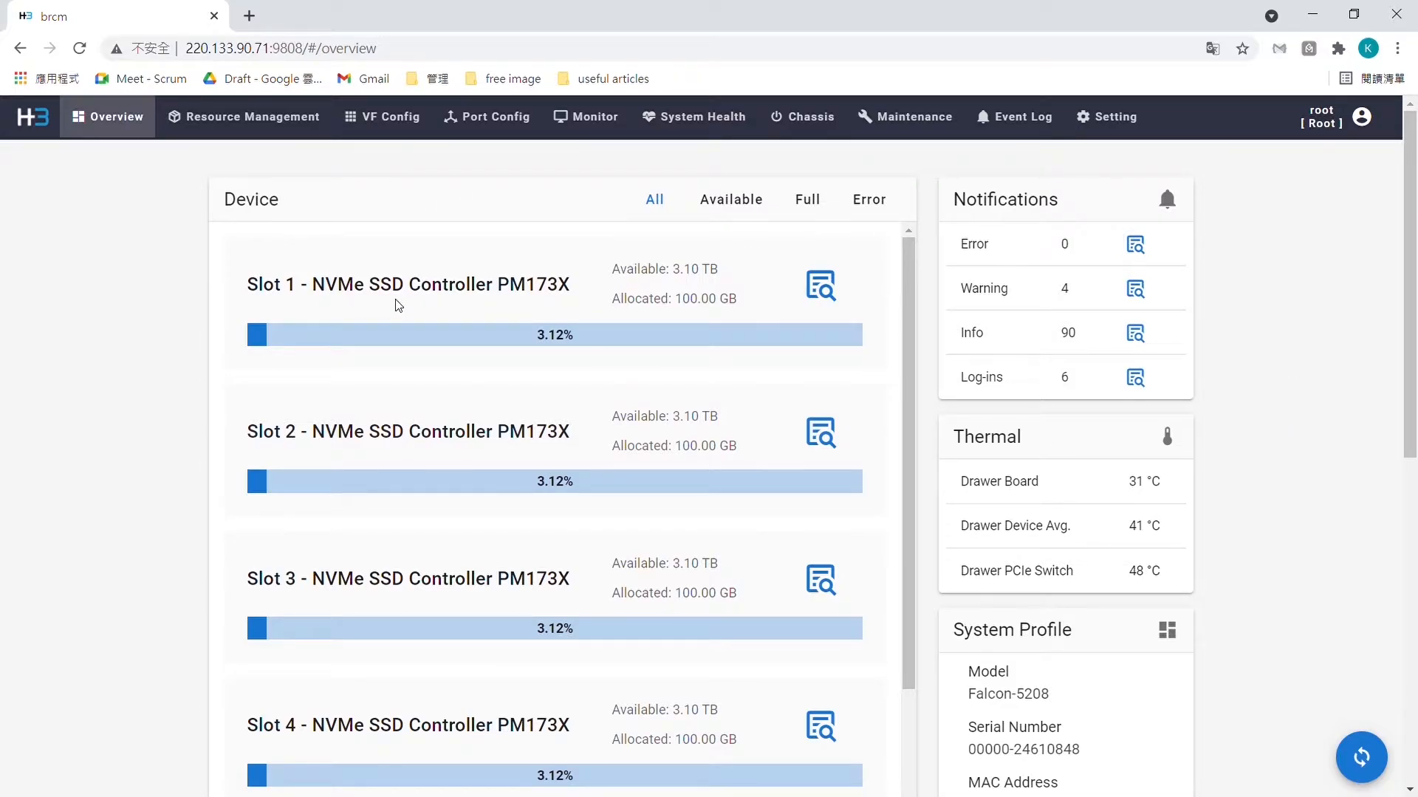
- Review the available and allocated capacity of the NVMe SSDs in slots 1 to 8 of the device list
{"action": "scroll", "coordinate": [443, 369], "scroll_direction": "down", "scroll_amount": 6}
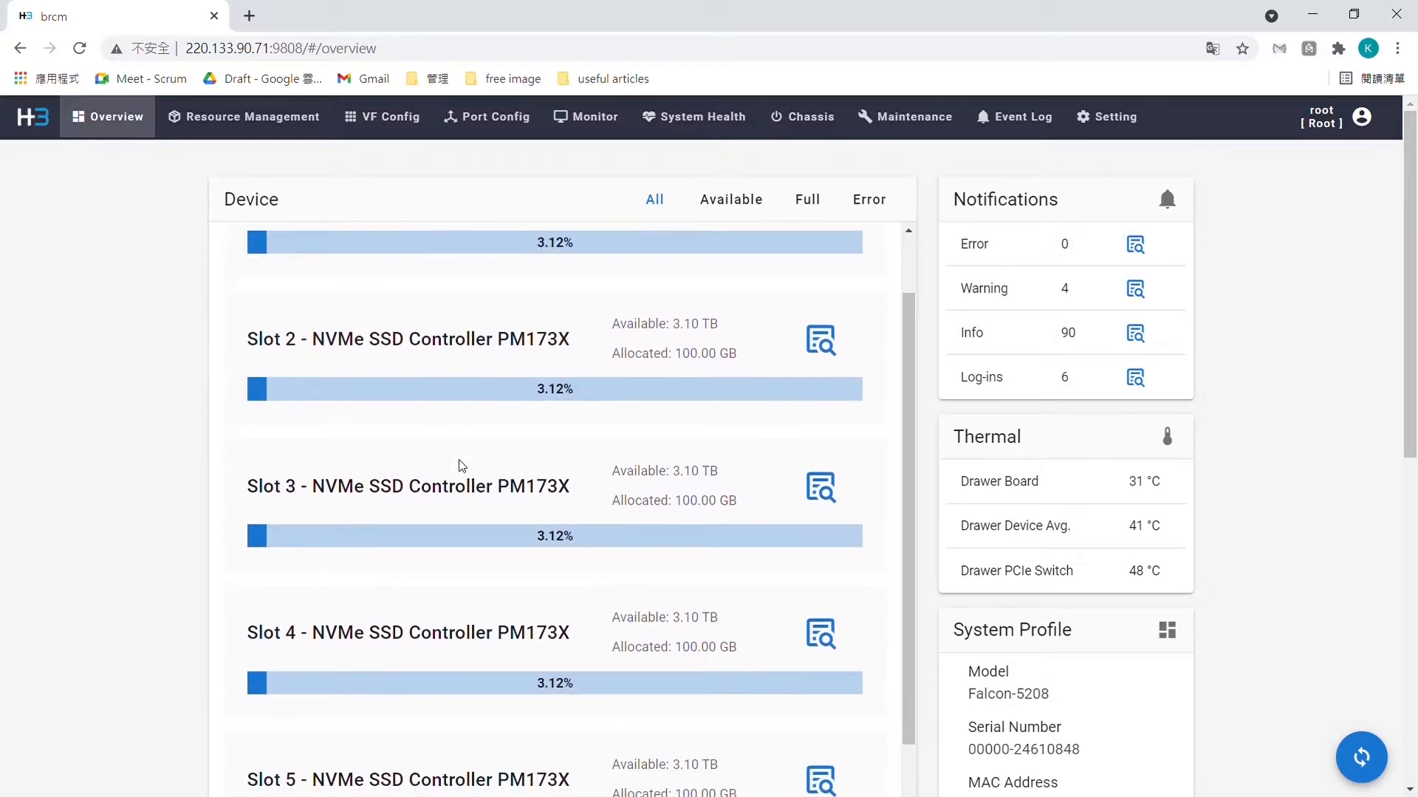
{"action": "scroll", "coordinate": [455, 510], "scroll_direction": "down", "scroll_amount": 5}
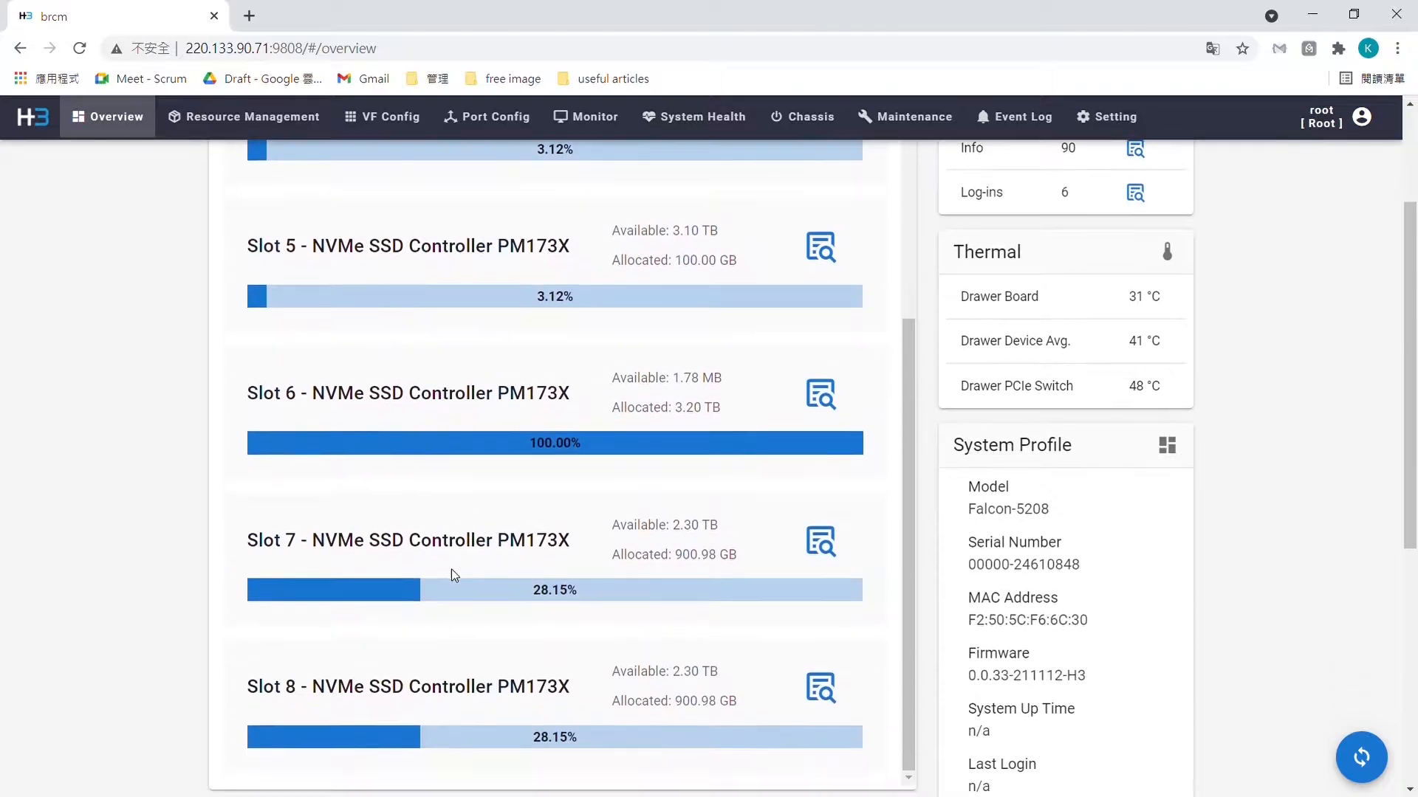
{"action": "scroll", "coordinate": [445, 542], "scroll_direction": "up", "scroll_amount": 10}
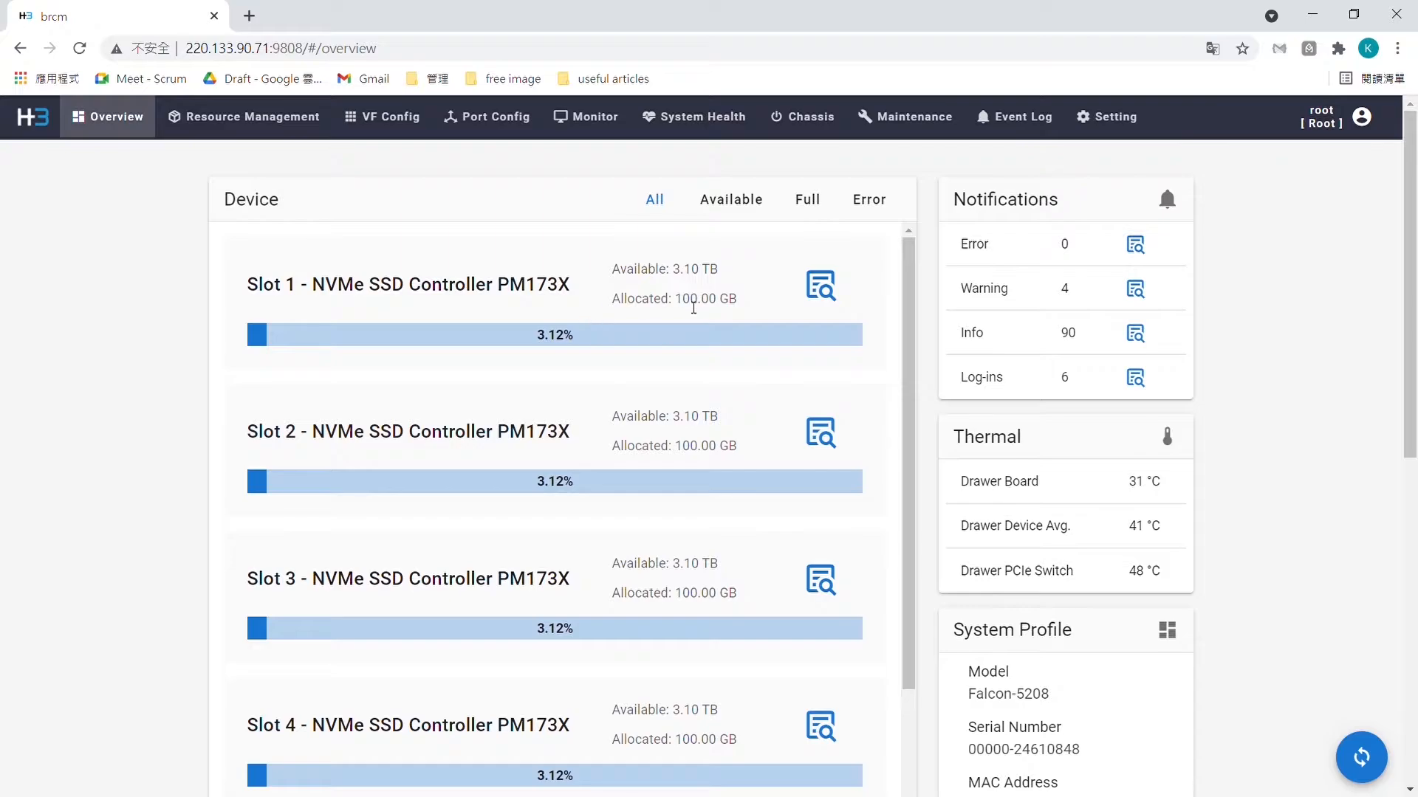
{"action": "left_click_drag", "start_coordinate": [672, 299], "coordinate": [726, 338]}
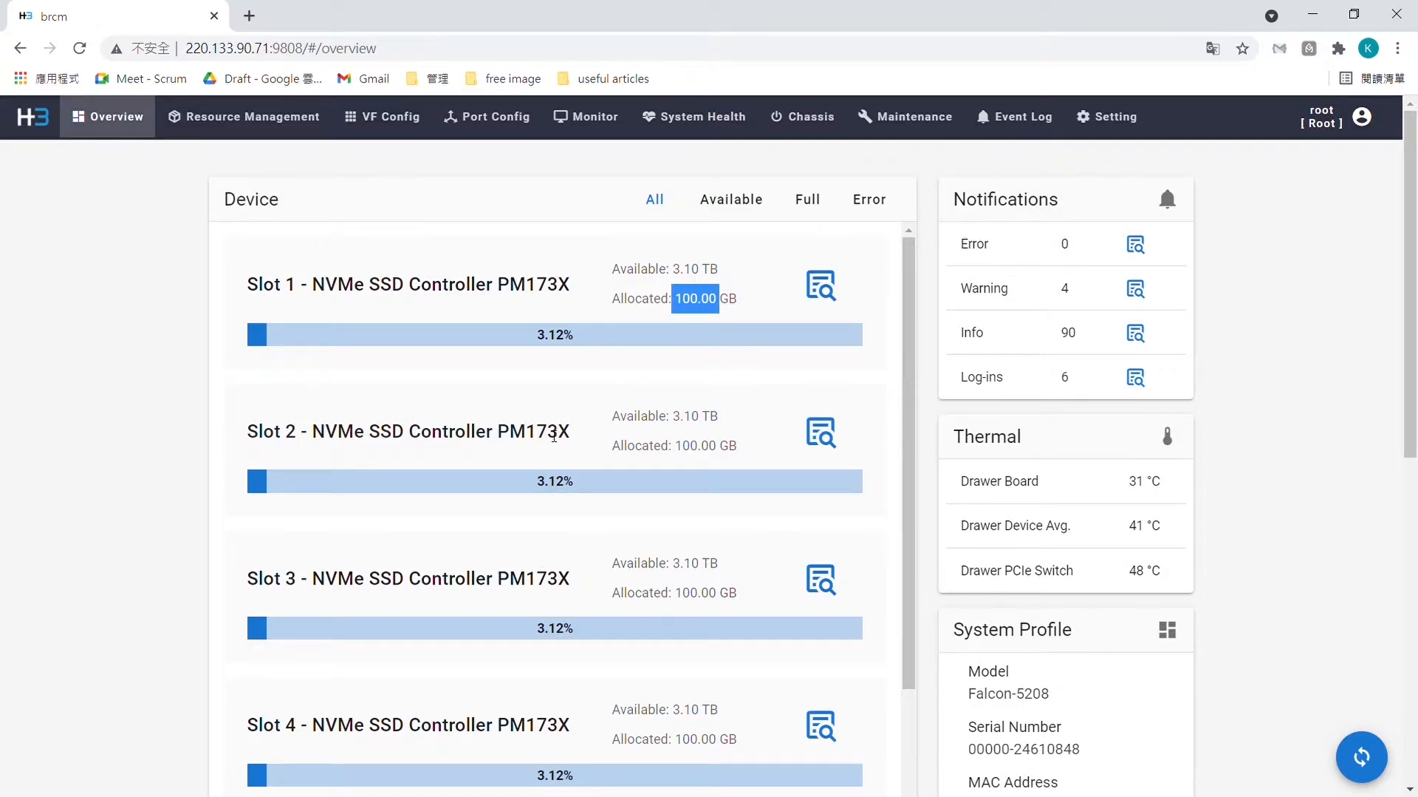
{"action": "scroll", "coordinate": [405, 368], "scroll_direction": "down", "scroll_amount": 3}
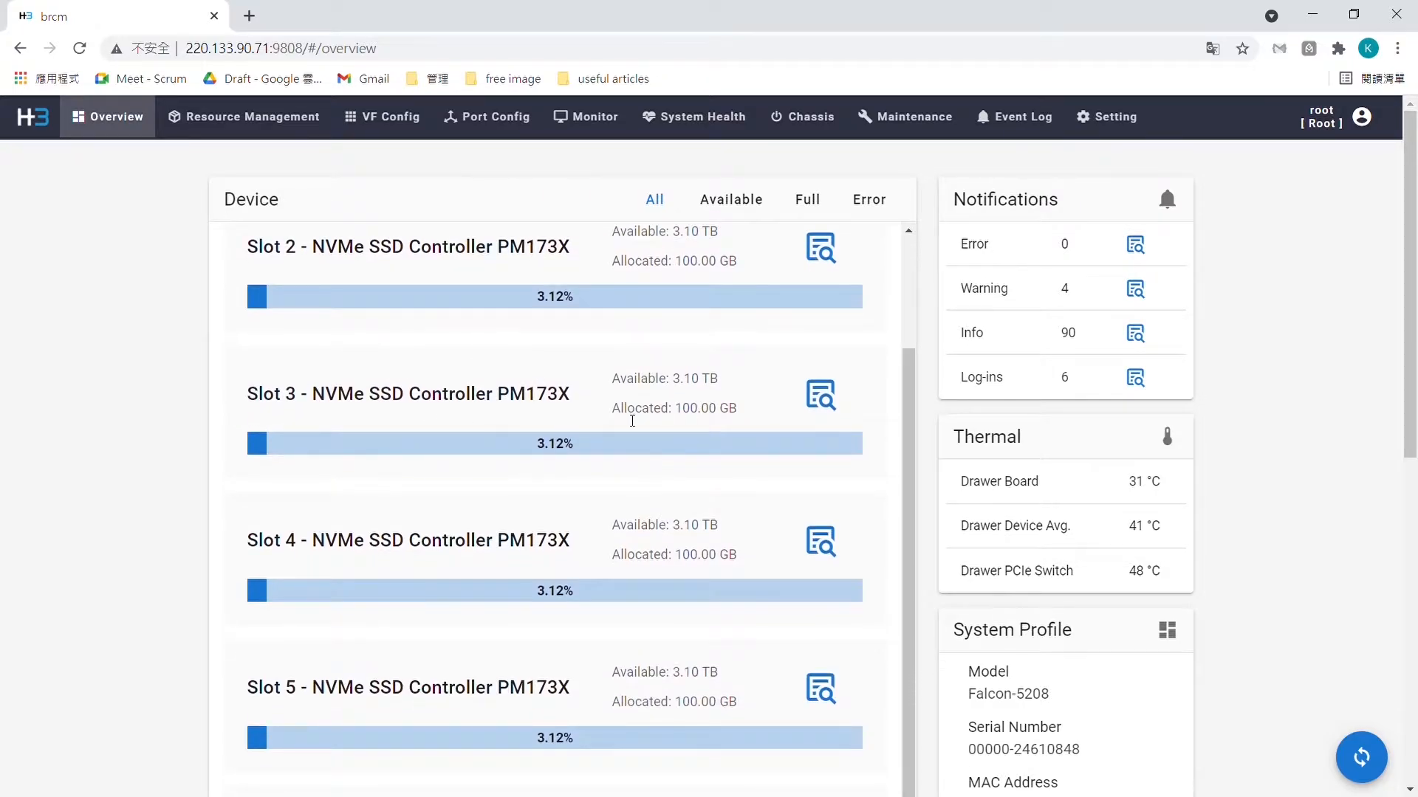
{"action": "scroll", "coordinate": [753, 493], "scroll_direction": "down", "scroll_amount": 4}
{"action": "scroll", "coordinate": [662, 614], "scroll_direction": "up", "scroll_amount": 5}
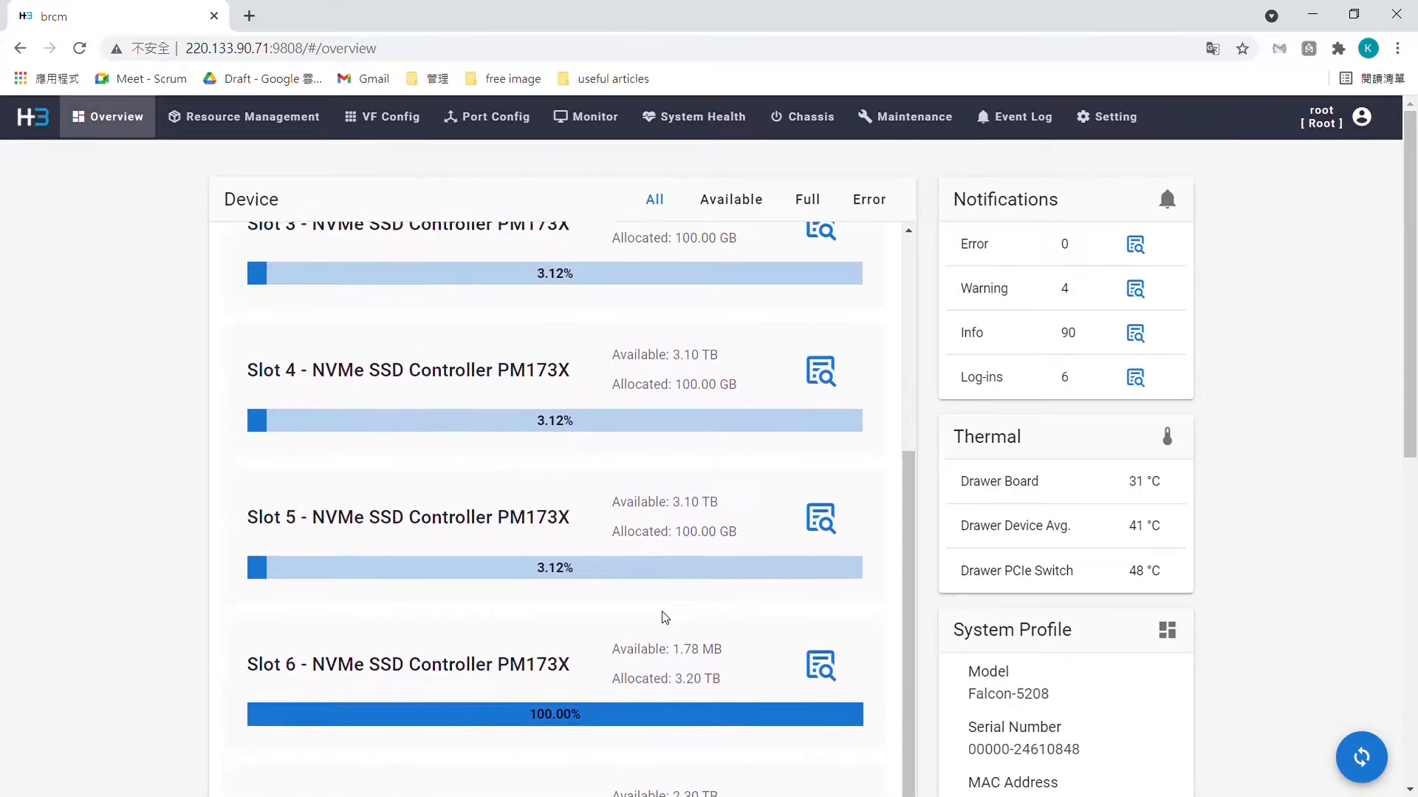
{"action": "left_click", "coordinate": [1253, 346]}
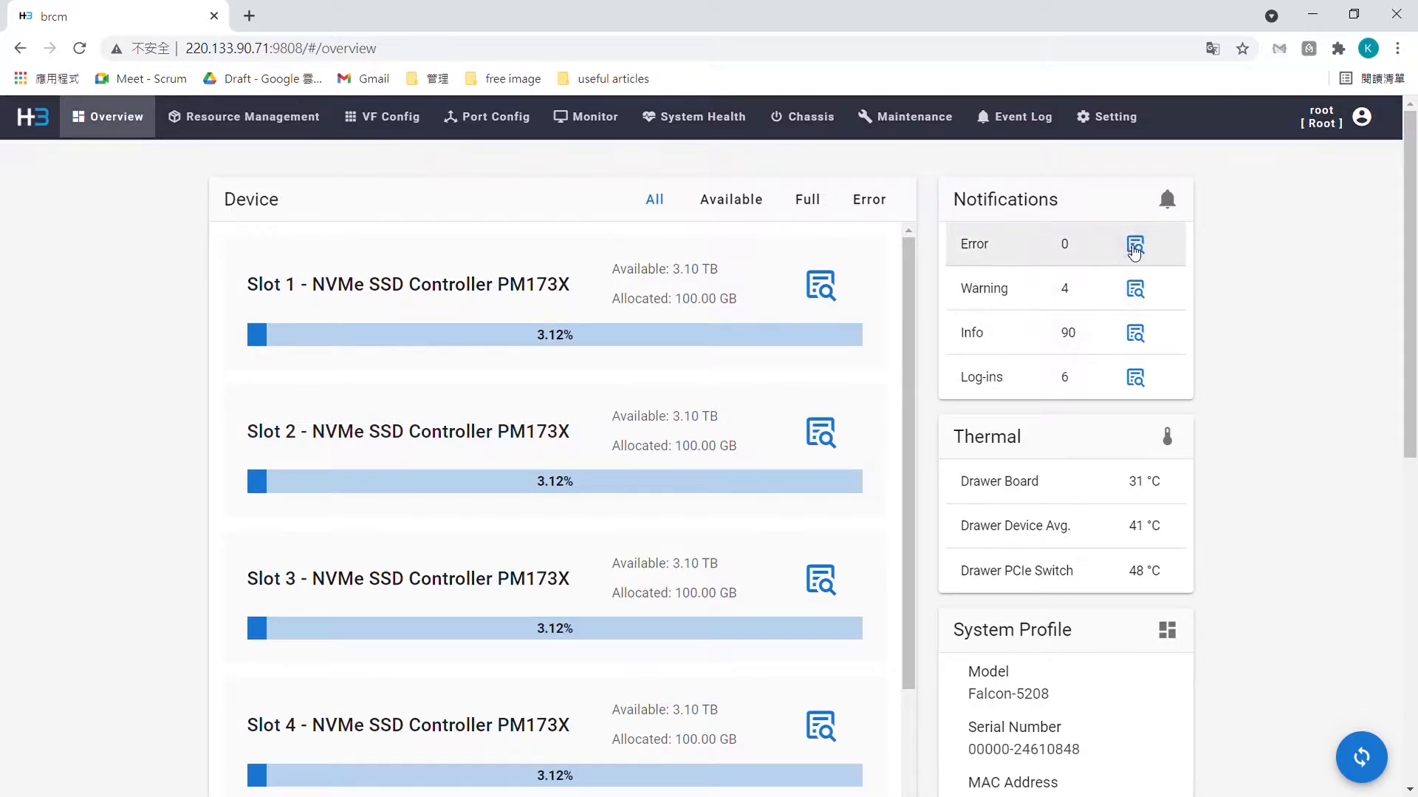
- Review the Error and Warning notification entries, returning to the notification summary after each
{"action": "double_click", "coordinate": [1067, 251]}
{"action": "left_click", "coordinate": [1071, 260]}
{"action": "left_click", "coordinate": [1136, 246]}
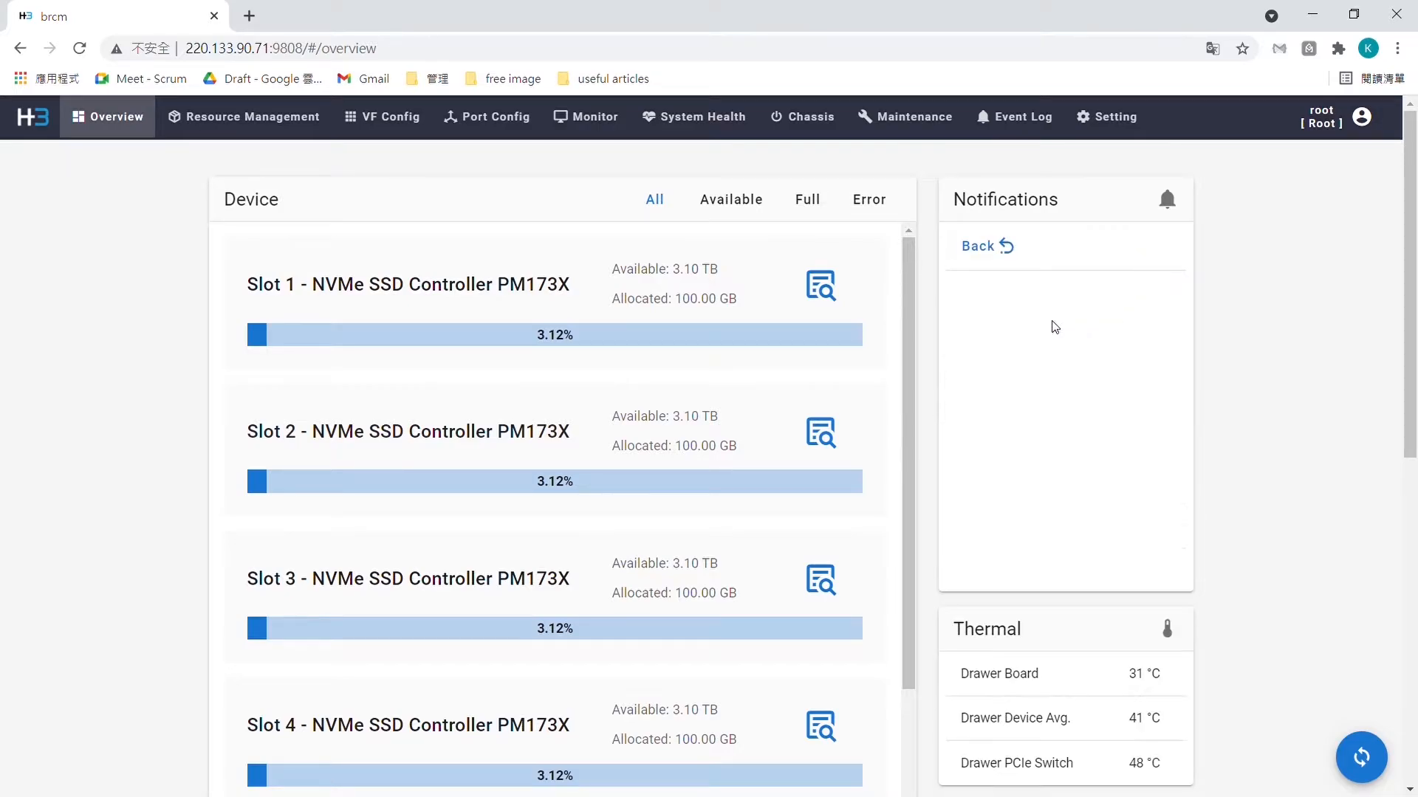
{"action": "left_click", "coordinate": [986, 246]}
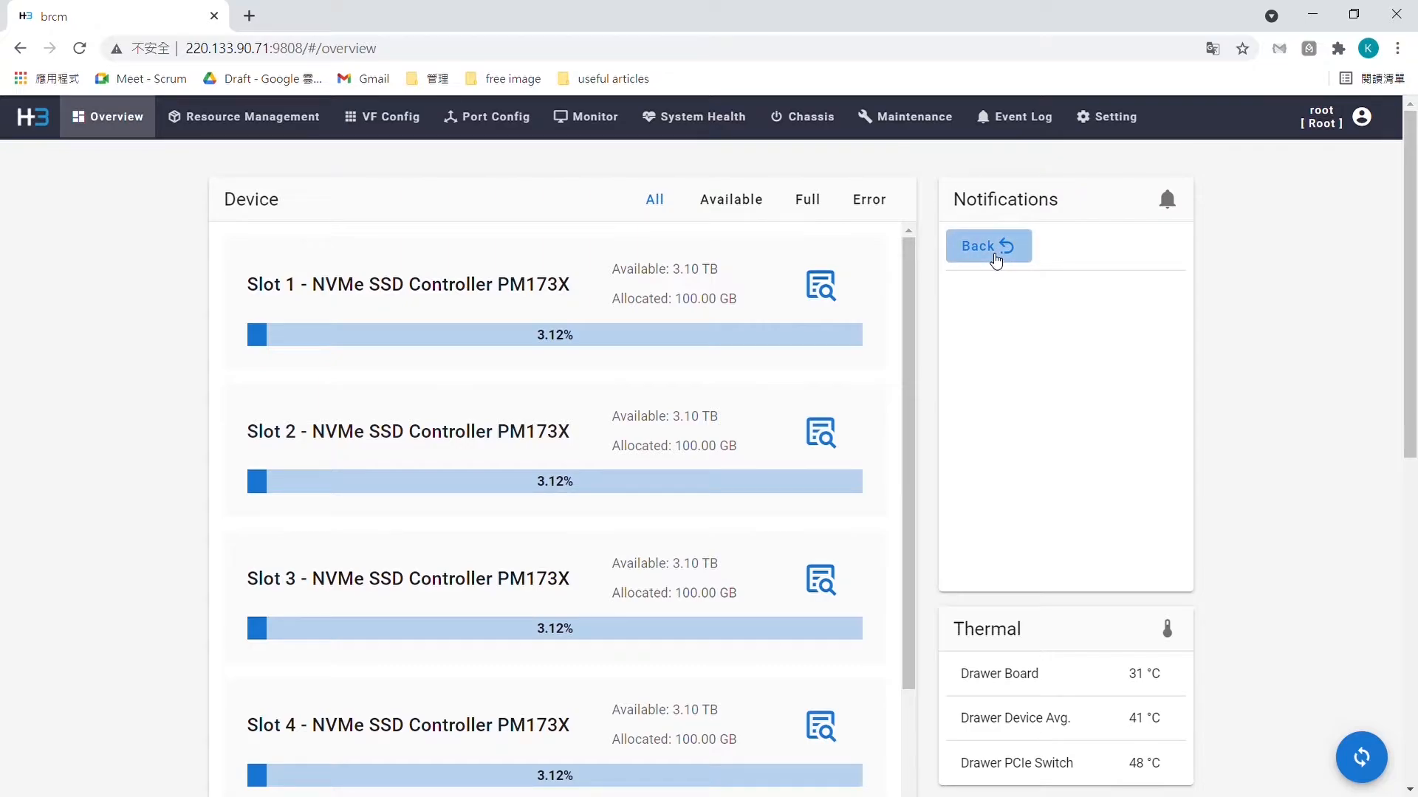
{"action": "left_click", "coordinate": [1134, 286]}
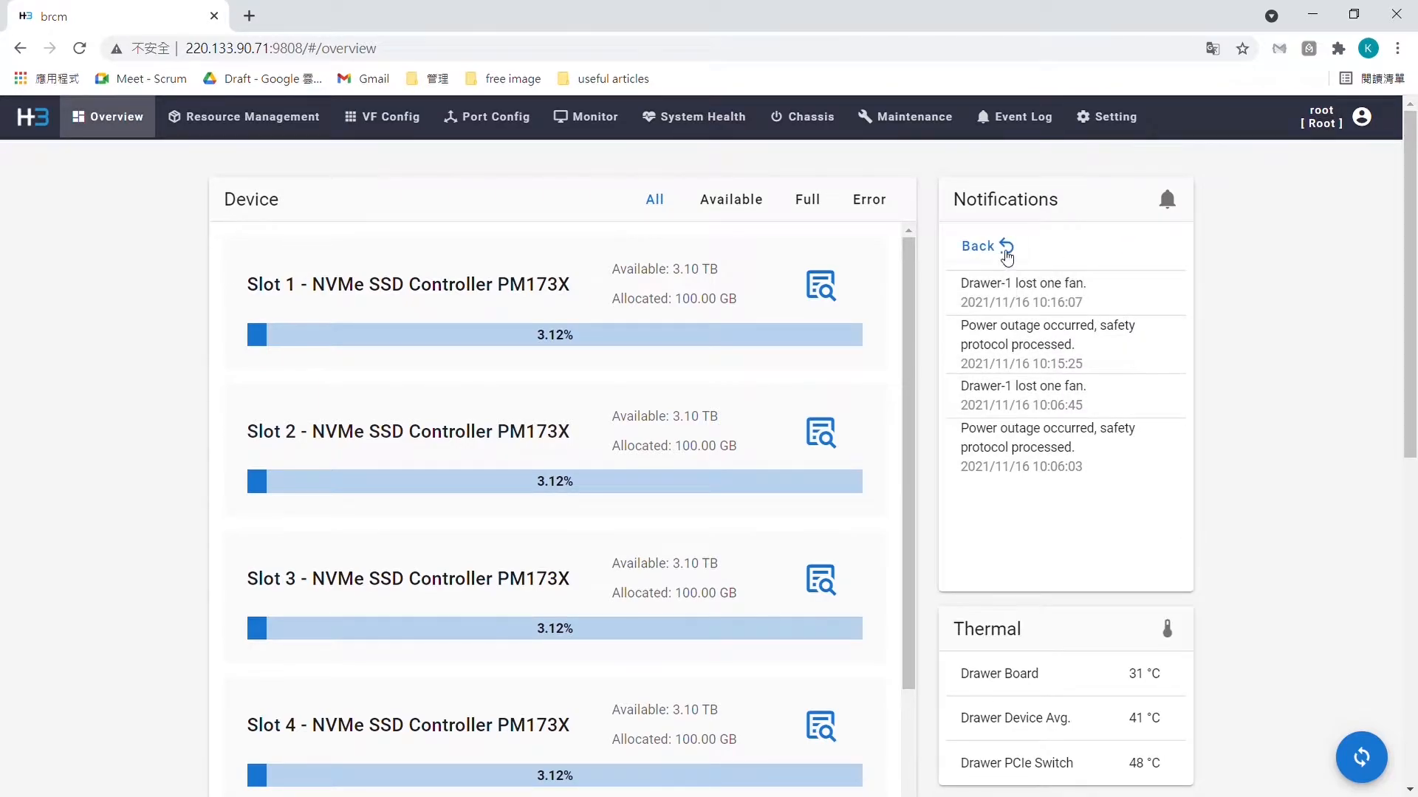
{"action": "left_click", "coordinate": [1002, 257]}
- Review the Info and Log-ins notification entries, returning to the notification summary after each
{"action": "left_click", "coordinate": [1135, 330]}
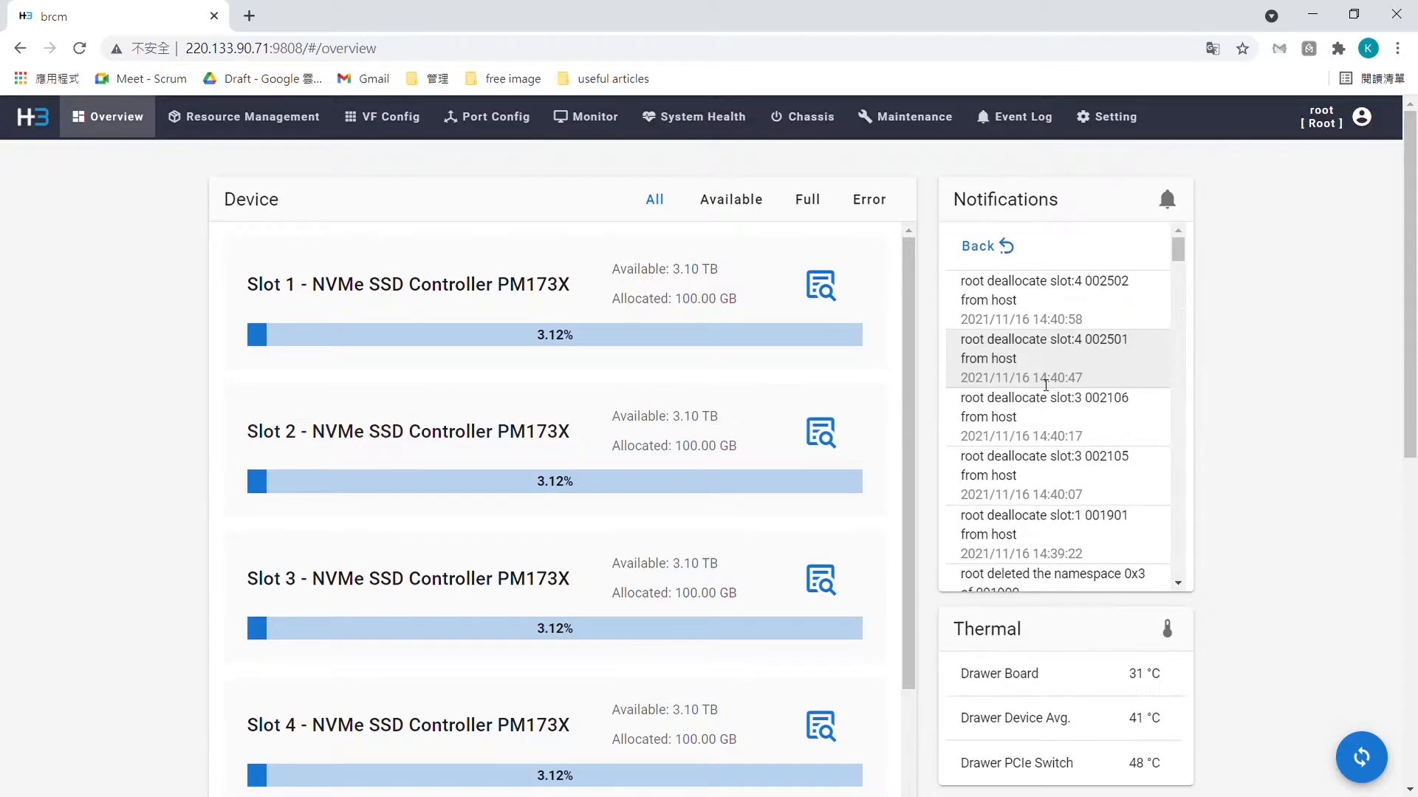
{"action": "scroll", "coordinate": [1046, 385], "scroll_direction": "down", "scroll_amount": 10}
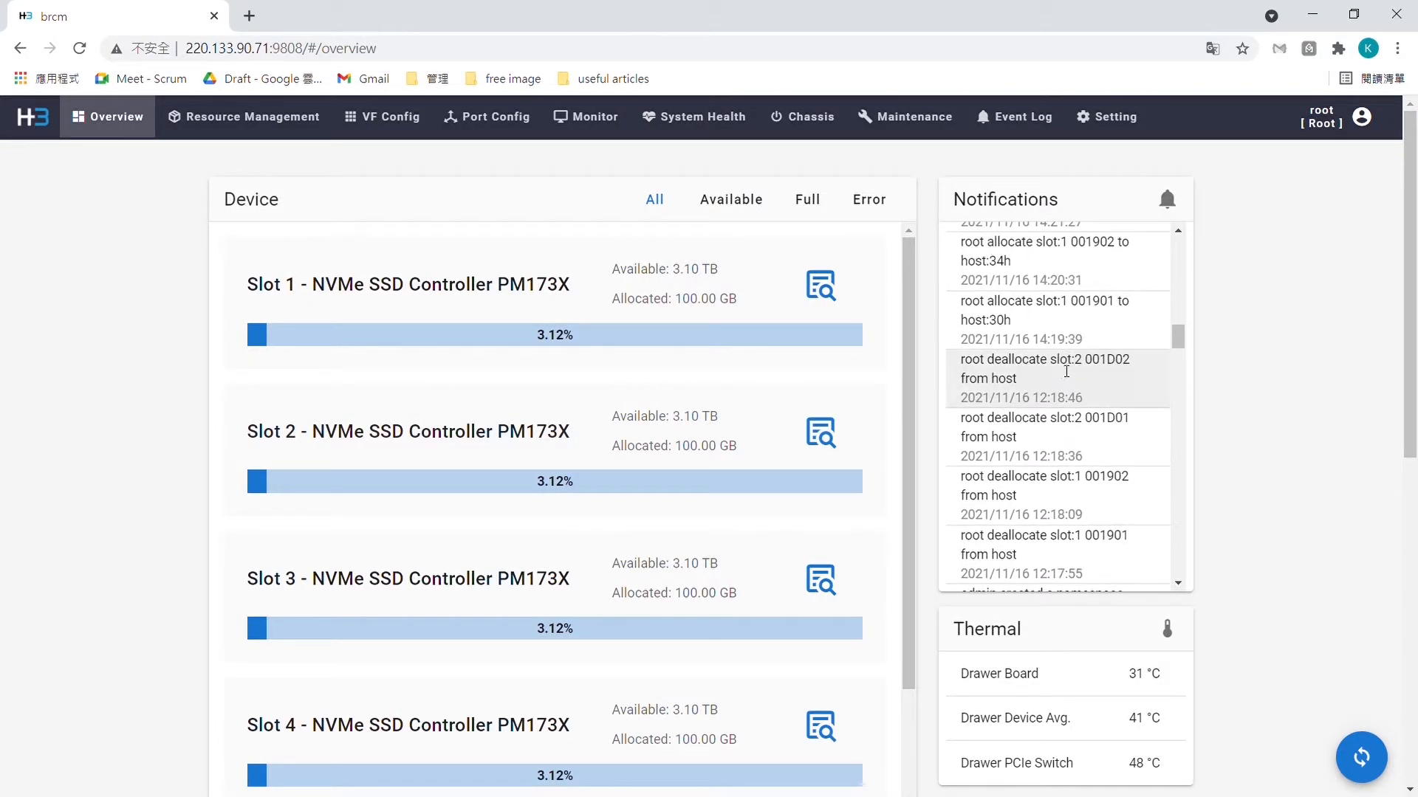
{"action": "scroll", "coordinate": [1066, 372], "scroll_direction": "up", "scroll_amount": 10}
{"action": "left_click", "coordinate": [1000, 251]}
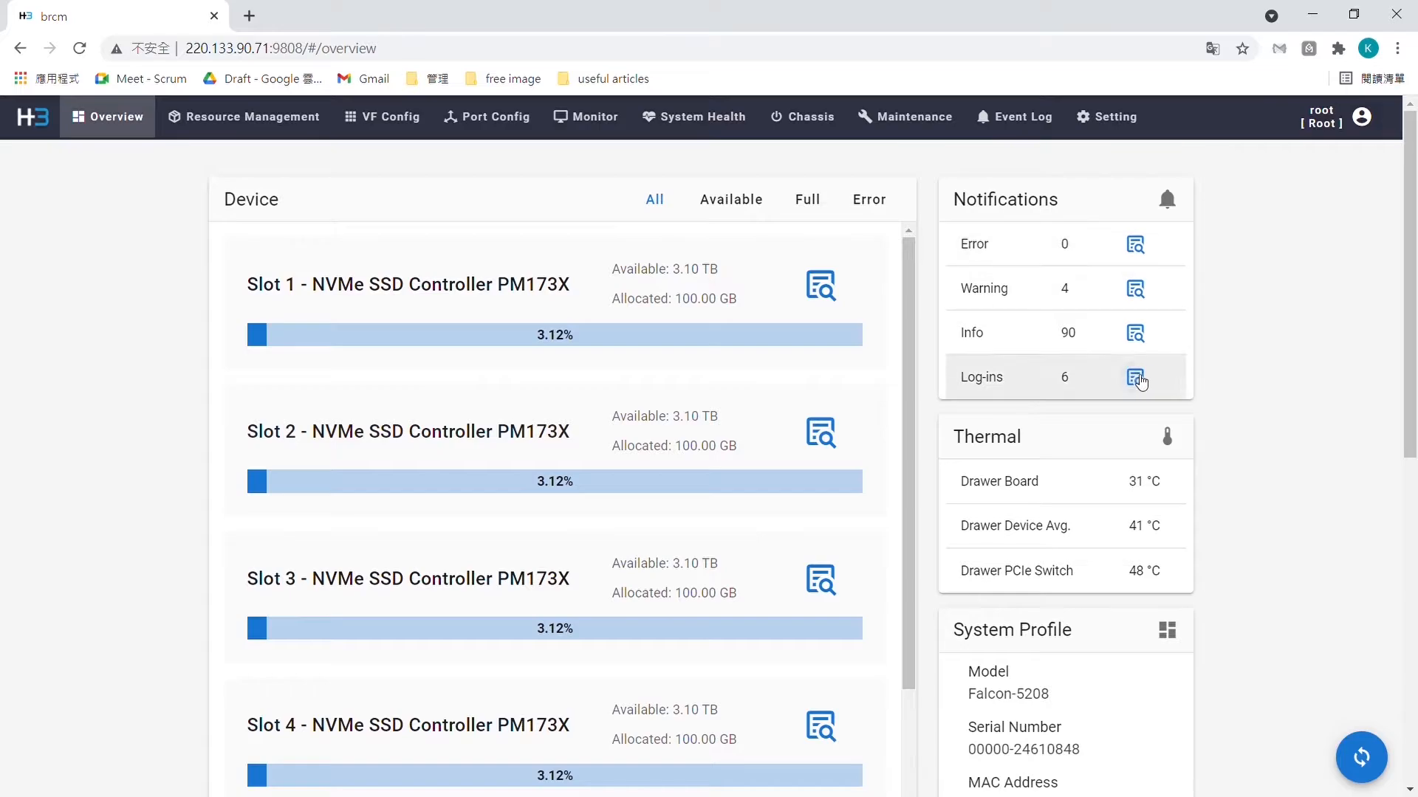
{"action": "left_click", "coordinate": [1139, 379]}
{"action": "scroll", "coordinate": [1082, 403], "scroll_direction": "down", "scroll_amount": 1}
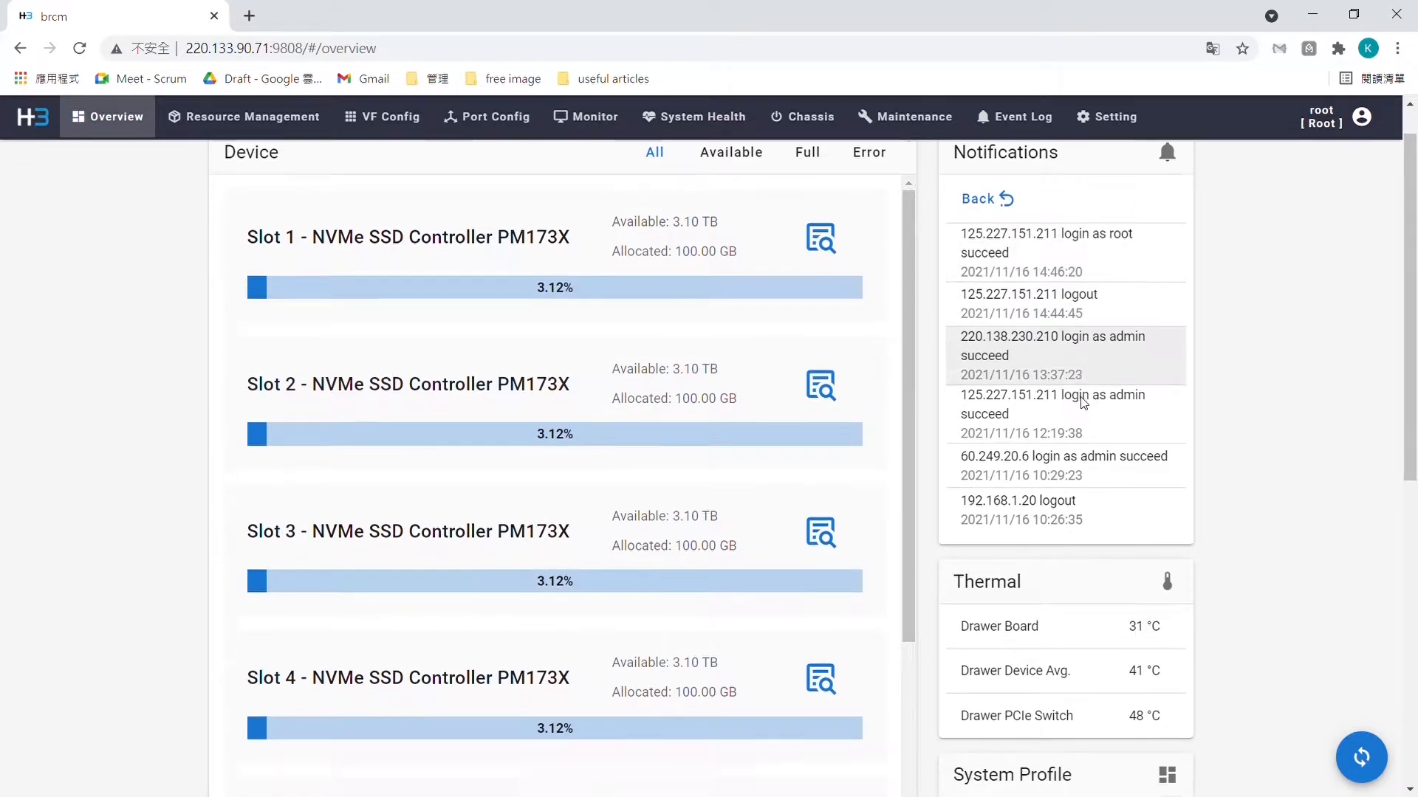
{"action": "scroll", "coordinate": [1074, 288], "scroll_direction": "up", "scroll_amount": 1}
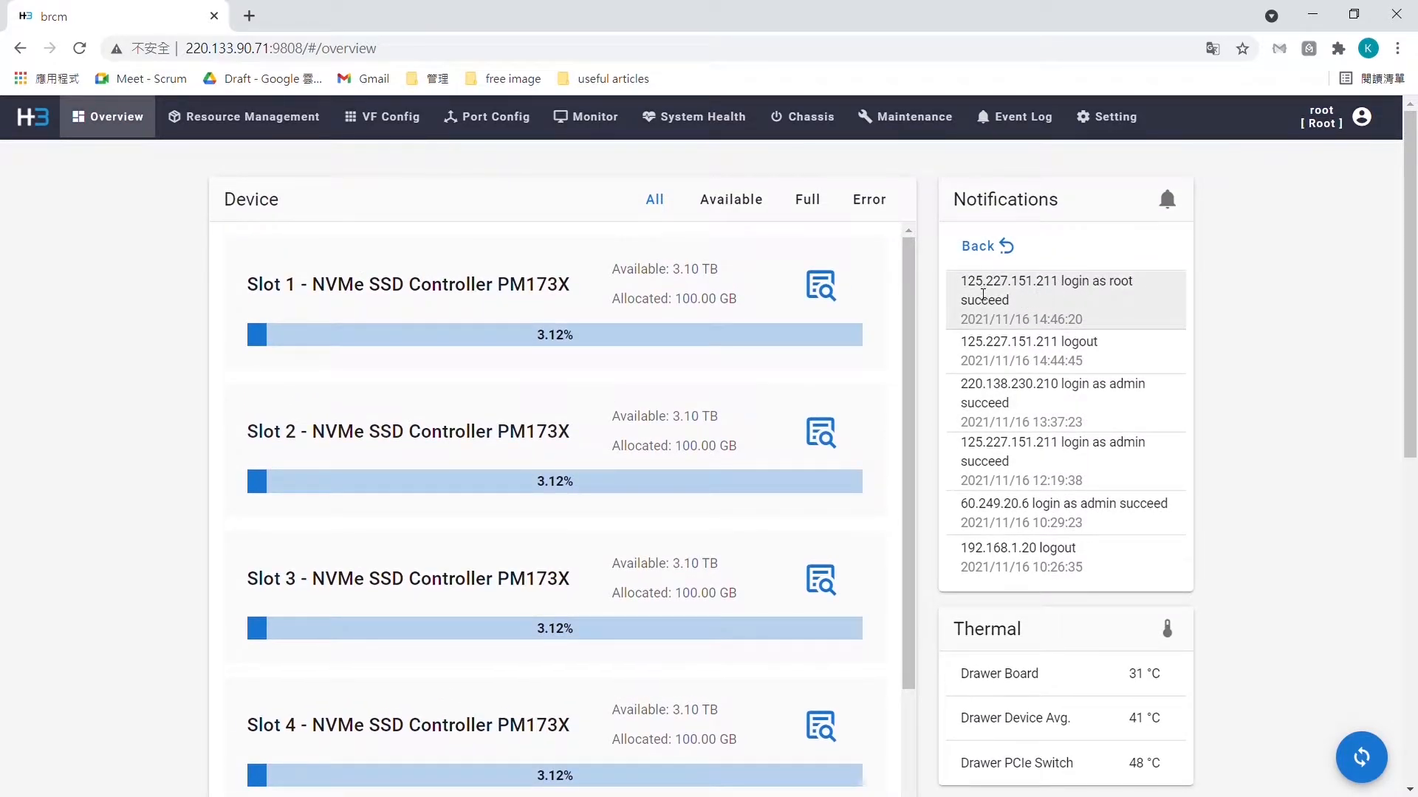
{"action": "left_click", "coordinate": [1003, 246]}
- Examine the thermal readings for the drawer board, devices and PCIe switch alongside the device list
{"action": "scroll", "coordinate": [1145, 352], "scroll_direction": "down", "scroll_amount": 2}
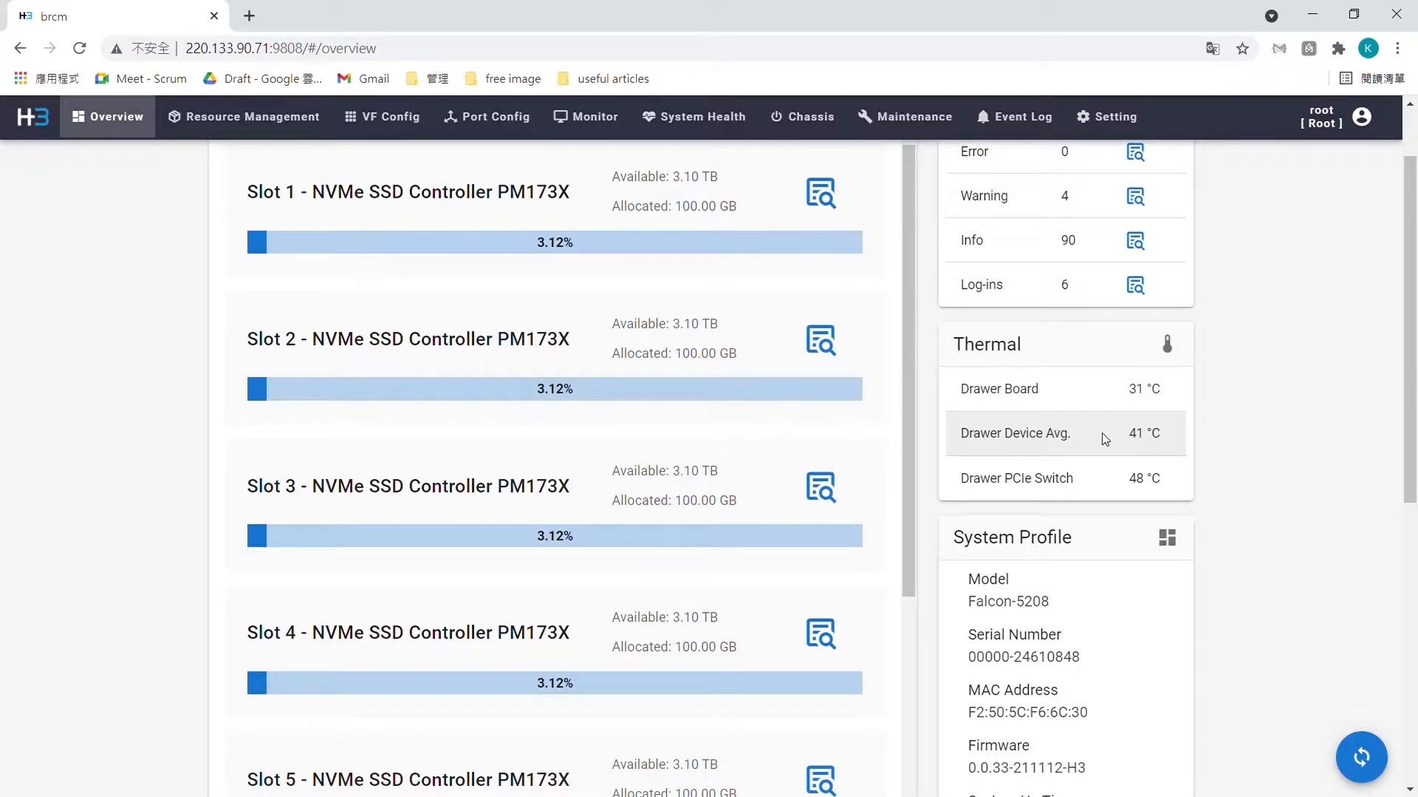
{"action": "scroll", "coordinate": [1026, 421], "scroll_direction": "down", "scroll_amount": 3}
{"action": "scroll", "coordinate": [655, 522], "scroll_direction": "down", "scroll_amount": 2}
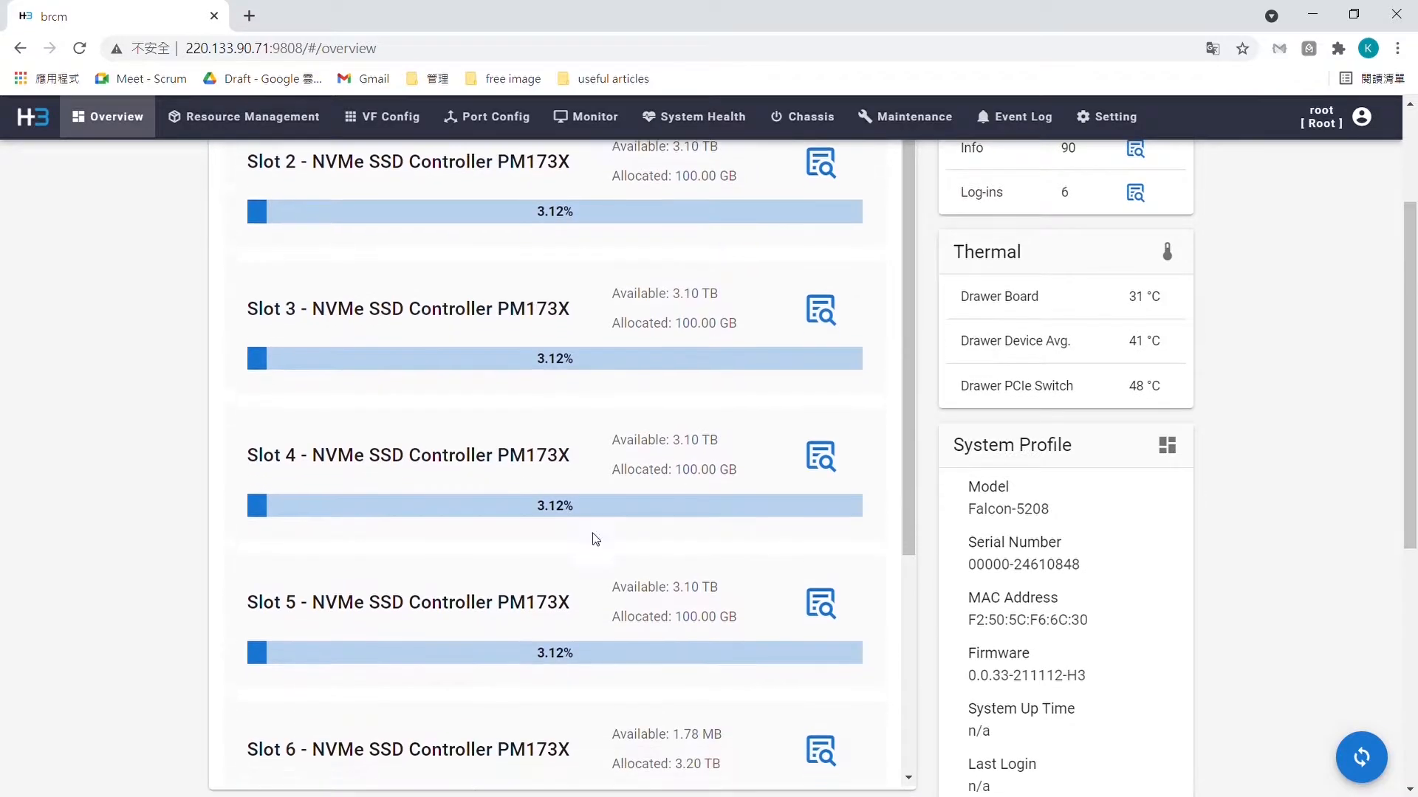
{"action": "scroll", "coordinate": [602, 450], "scroll_direction": "down", "scroll_amount": 3}
{"action": "scroll", "coordinate": [637, 459], "scroll_direction": "up", "scroll_amount": 4}
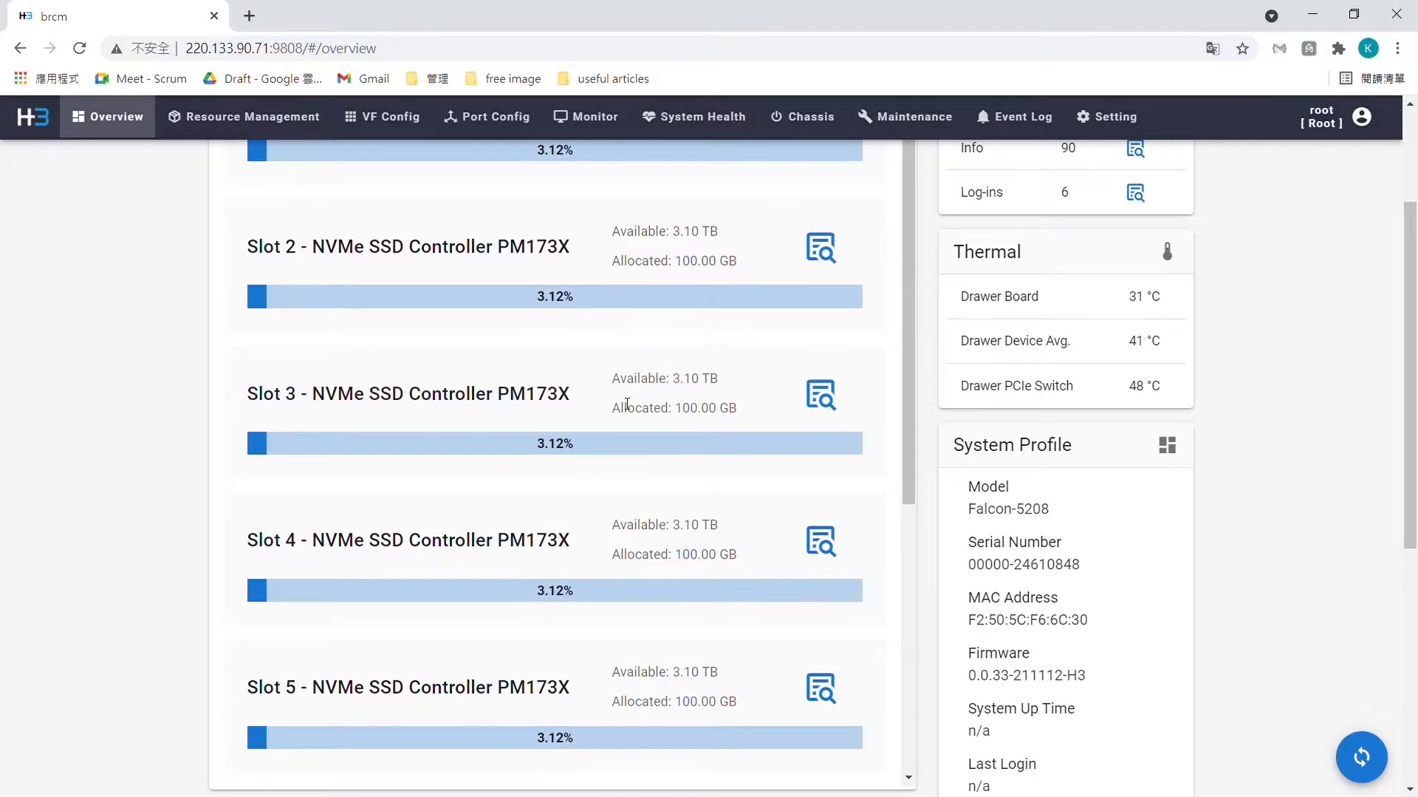
{"action": "scroll", "coordinate": [545, 386], "scroll_direction": "up", "scroll_amount": 3}
{"action": "scroll", "coordinate": [1238, 513], "scroll_direction": "down", "scroll_amount": 2}
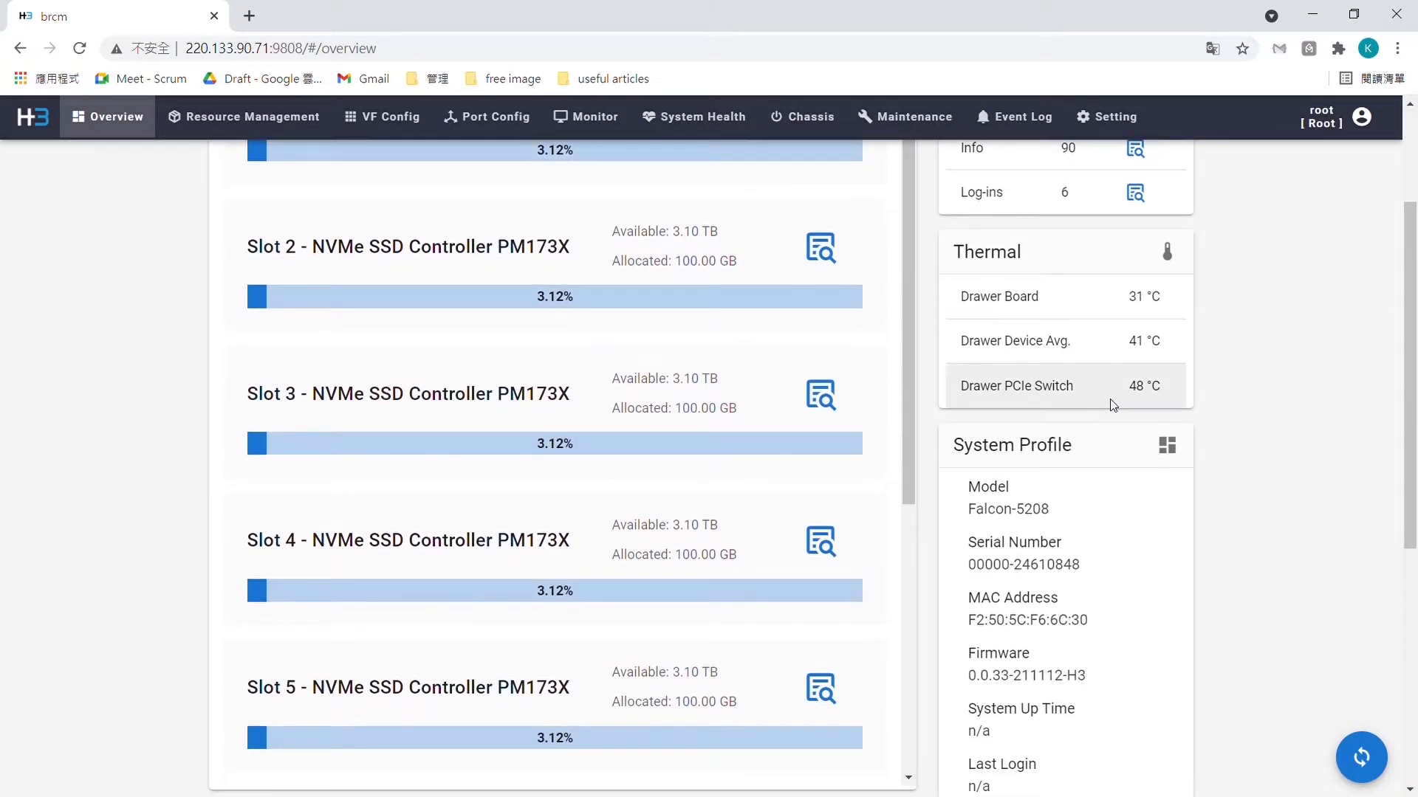
{"action": "triple_click", "coordinate": [1142, 396]}
{"action": "scroll", "coordinate": [1072, 428], "scroll_direction": "down", "scroll_amount": 1}
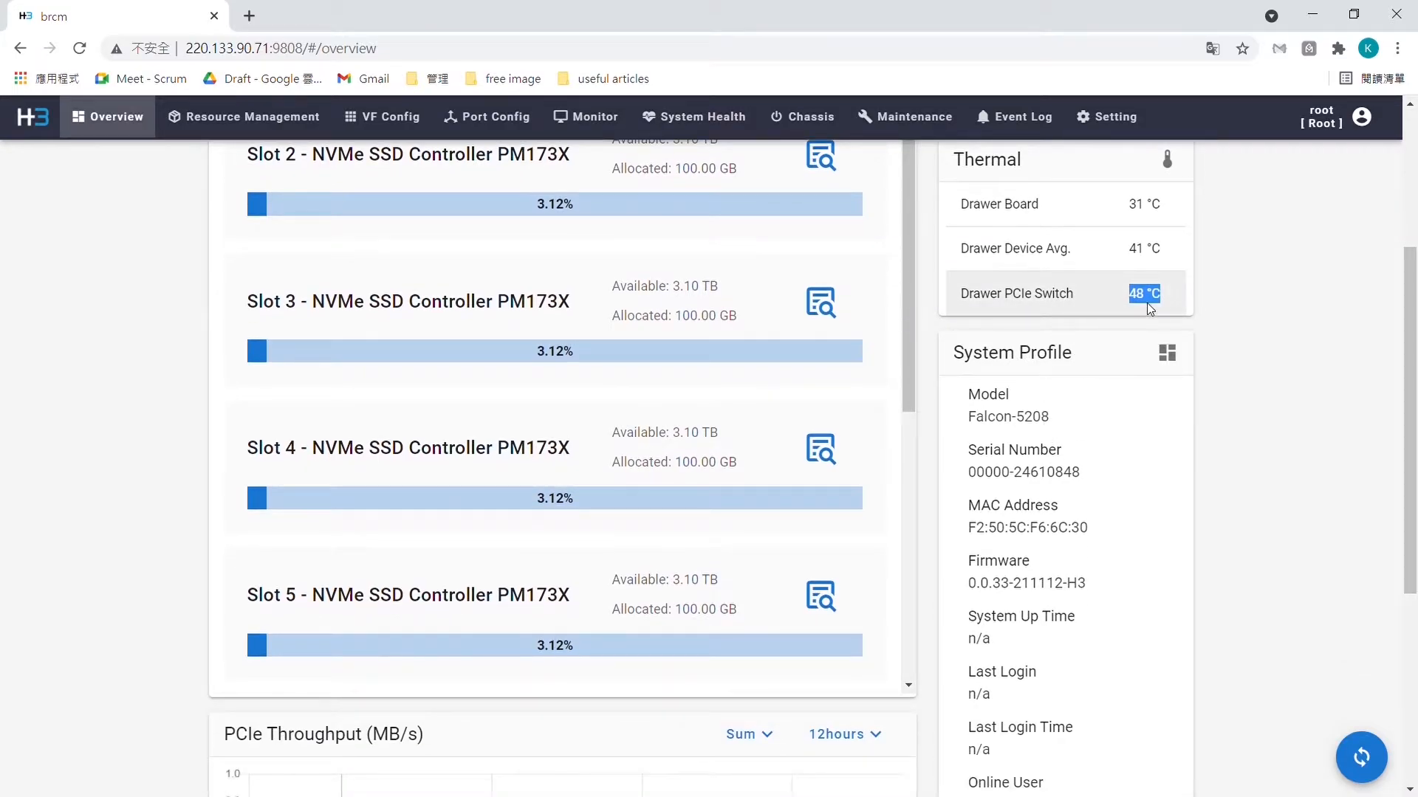
- Examine the system profile's model, serial number, MAC address, firmware and IP address entries
{"action": "scroll", "coordinate": [1079, 322], "scroll_direction": "down", "scroll_amount": 2}
{"action": "scroll", "coordinate": [1063, 319], "scroll_direction": "up", "scroll_amount": 1}
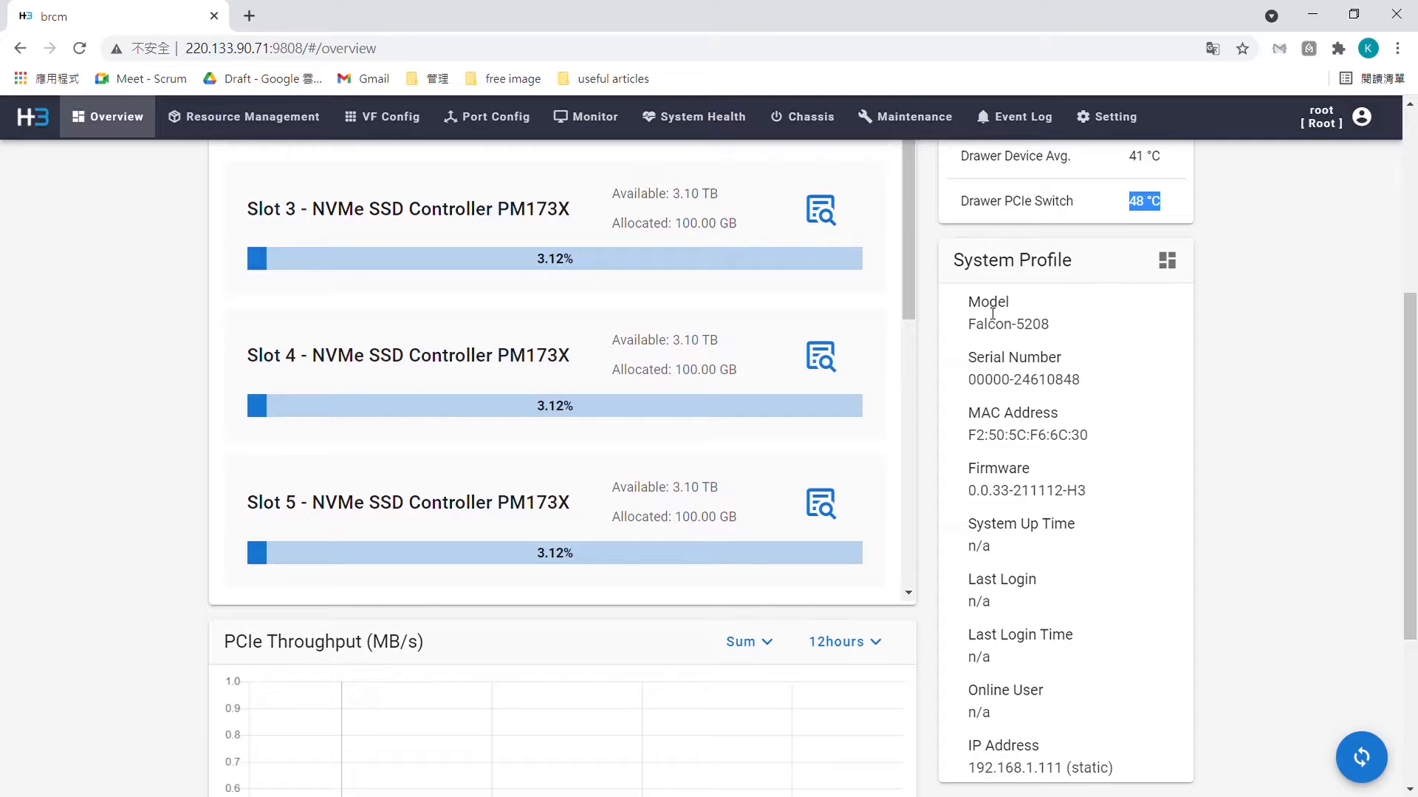
{"action": "left_click", "coordinate": [1220, 361]}
{"action": "left_click_drag", "start_coordinate": [975, 332], "coordinate": [1065, 330]}
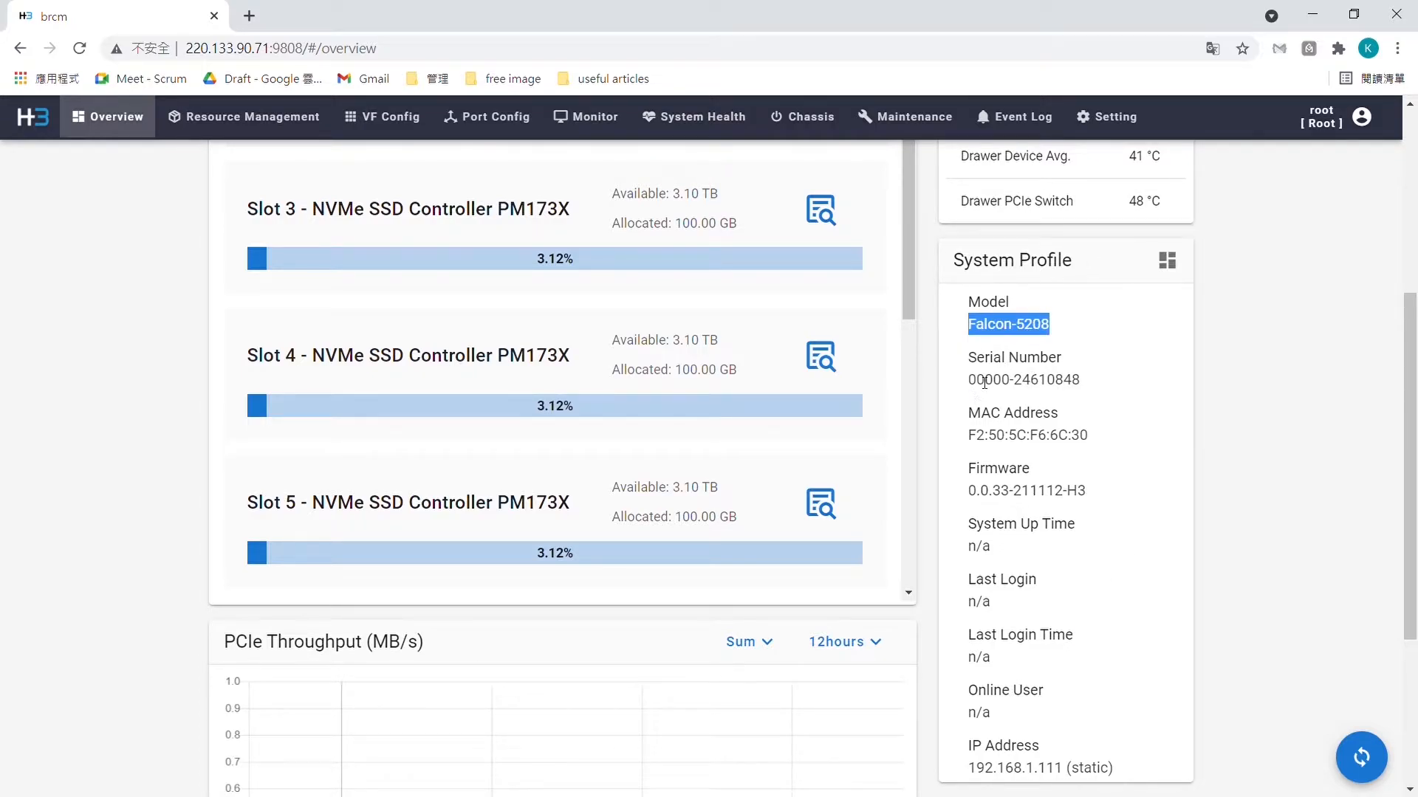
{"action": "left_click_drag", "start_coordinate": [975, 381], "coordinate": [1086, 377]}
{"action": "left_click_drag", "start_coordinate": [975, 436], "coordinate": [1081, 436]}
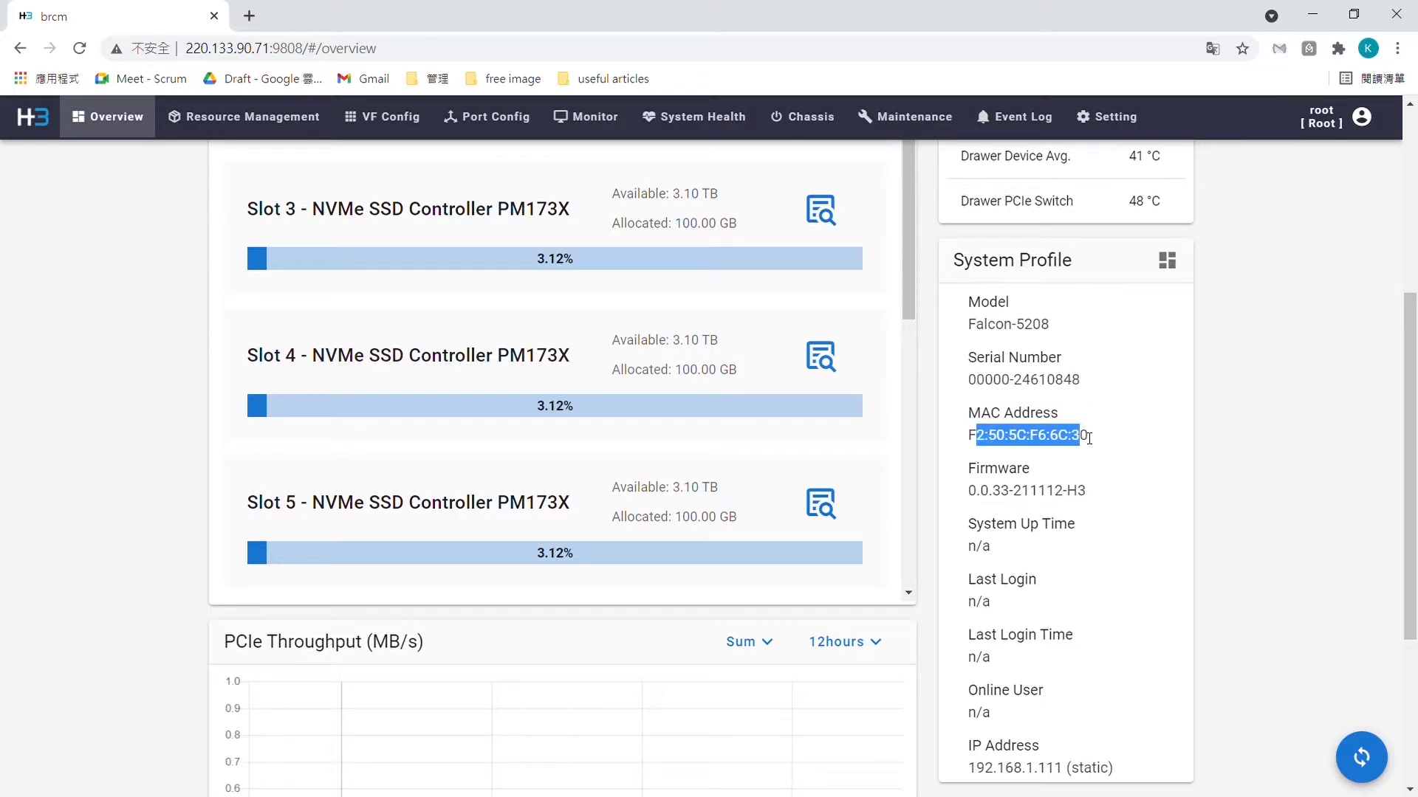
{"action": "scroll", "coordinate": [1080, 435], "scroll_direction": "down", "scroll_amount": 1}
{"action": "left_click_drag", "start_coordinate": [967, 399], "coordinate": [1090, 408]}
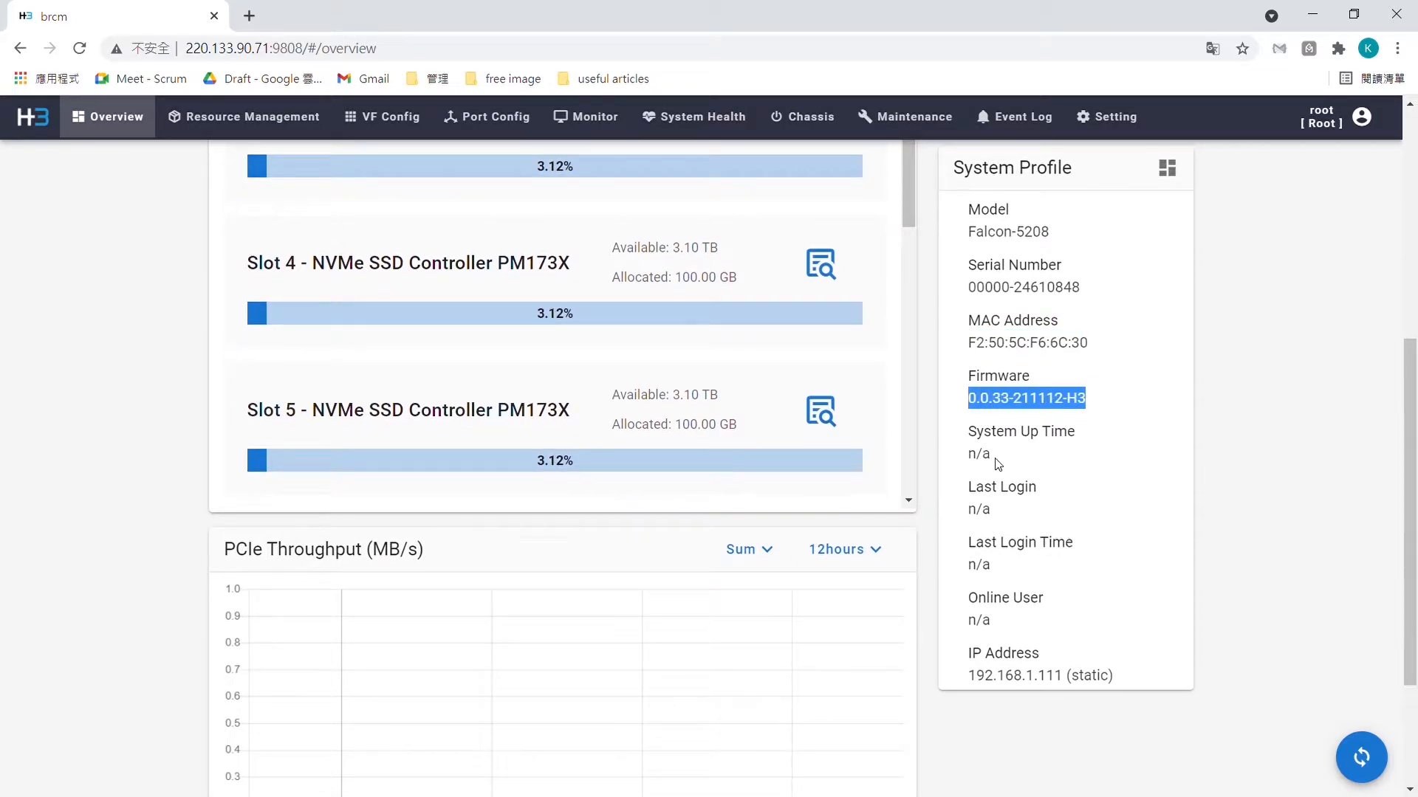
{"action": "scroll", "coordinate": [988, 459], "scroll_direction": "down", "scroll_amount": 1}
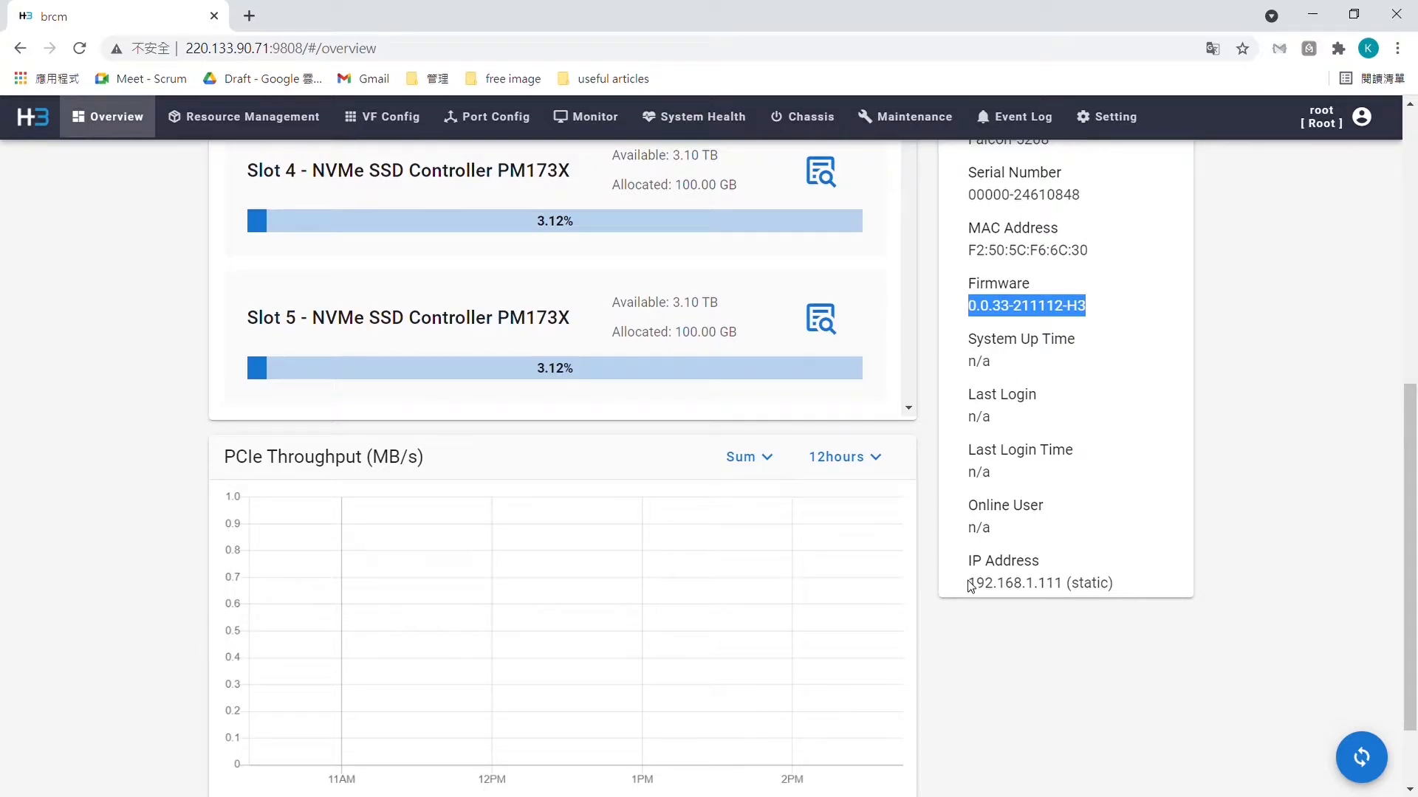
{"action": "left_click_drag", "start_coordinate": [969, 585], "coordinate": [1124, 581]}
{"action": "left_click", "coordinate": [1092, 719]}
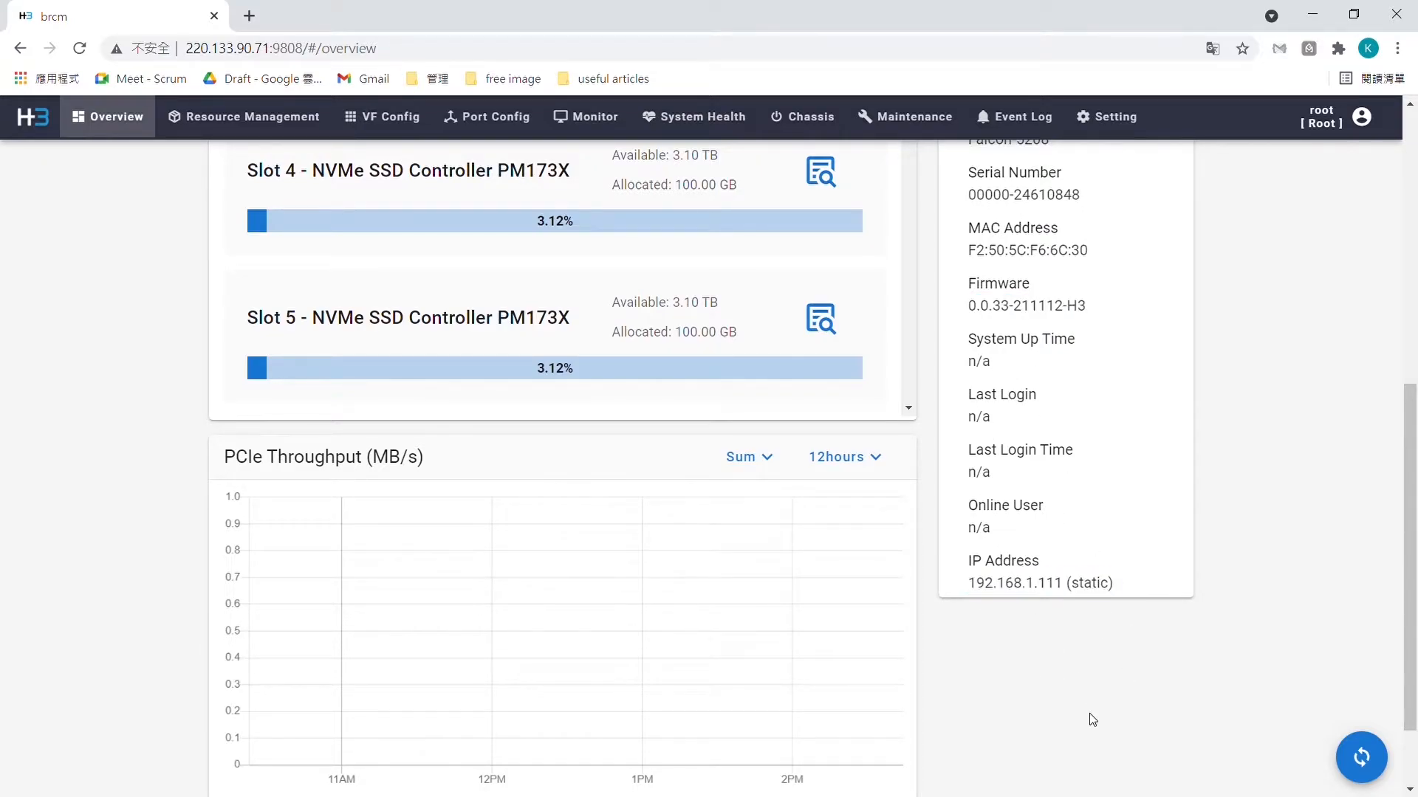
- Examine the PCIe throughput chart and its slot legend together with the device slots above it
{"action": "scroll", "coordinate": [817, 594], "scroll_direction": "down", "scroll_amount": 1}
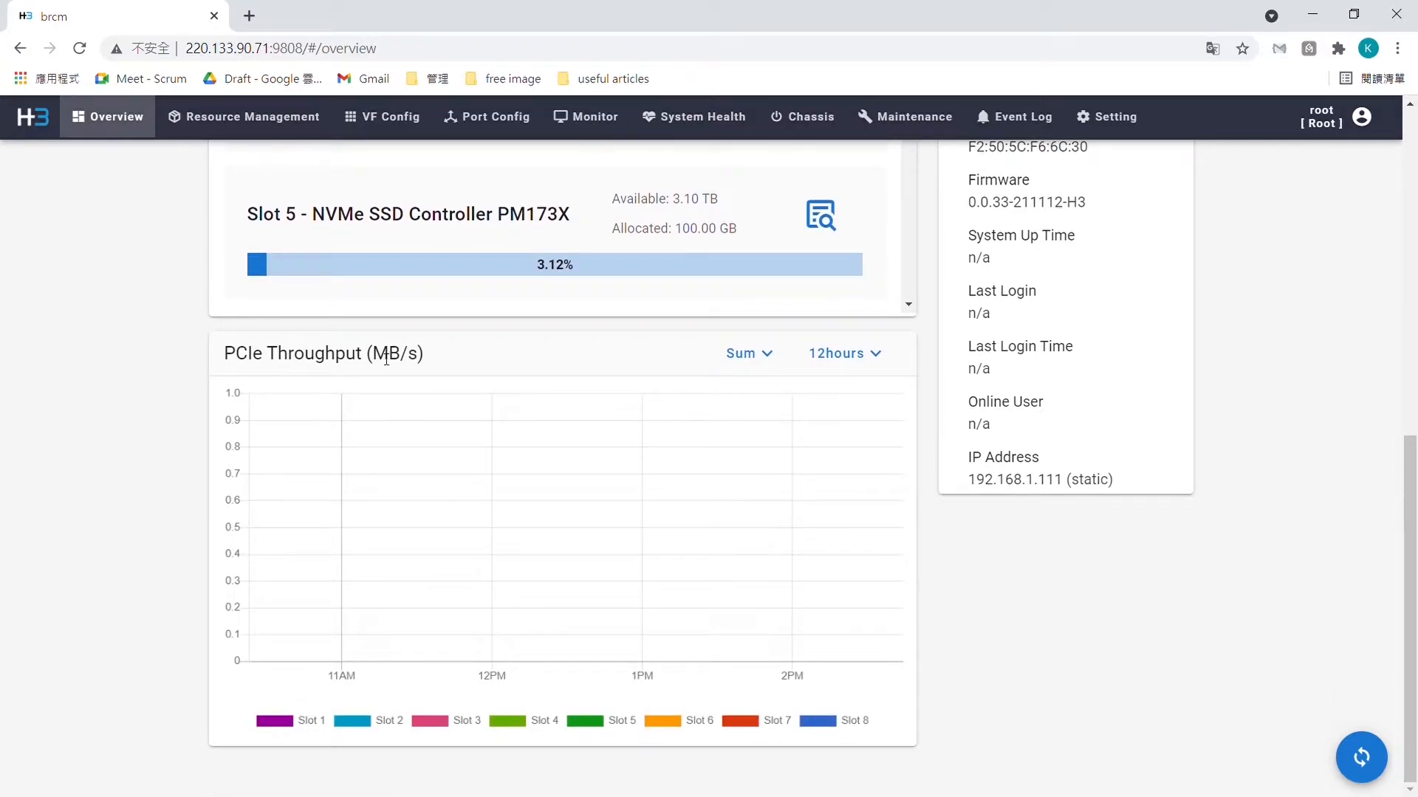
{"action": "scroll", "coordinate": [533, 448], "scroll_direction": "up", "scroll_amount": 2}
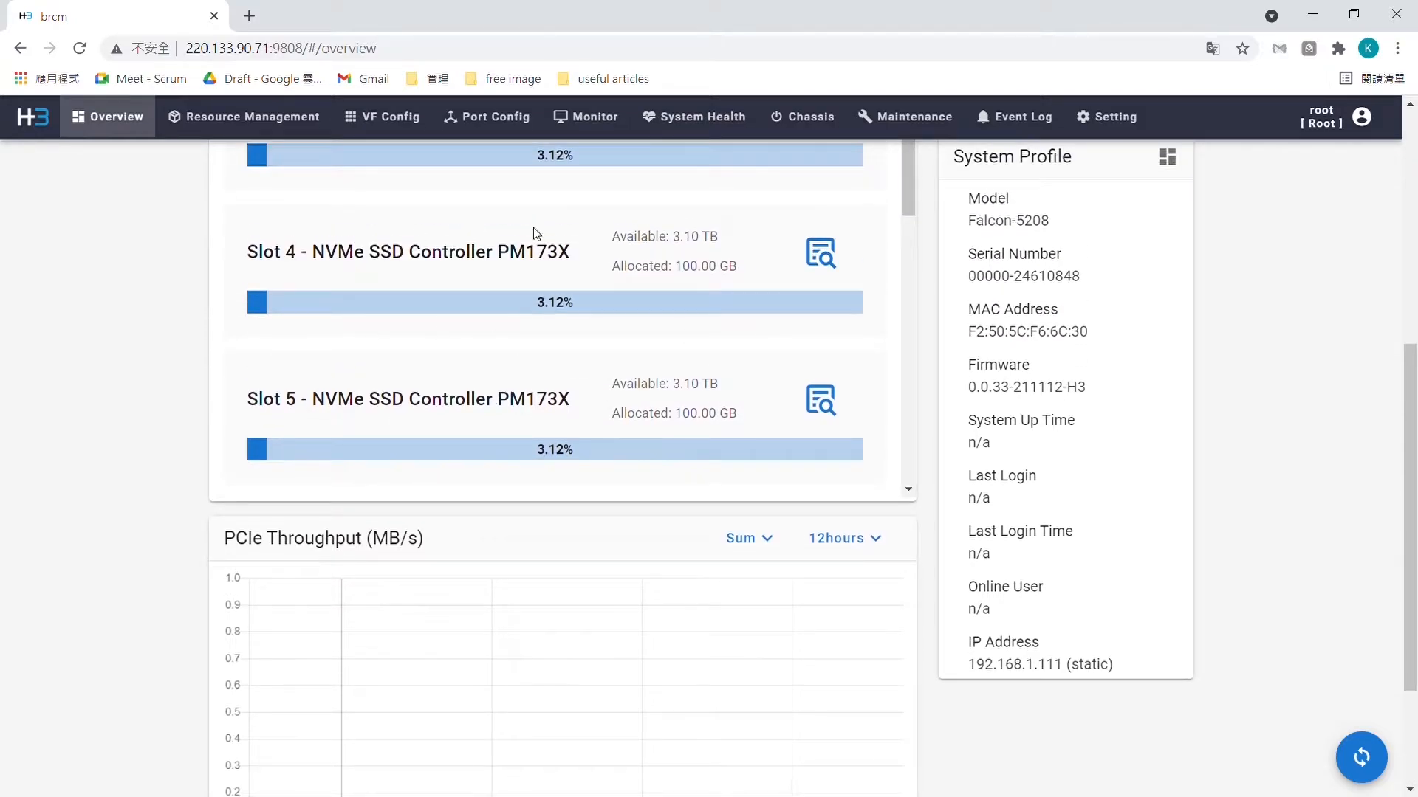
{"action": "scroll", "coordinate": [582, 601], "scroll_direction": "down", "scroll_amount": 2}
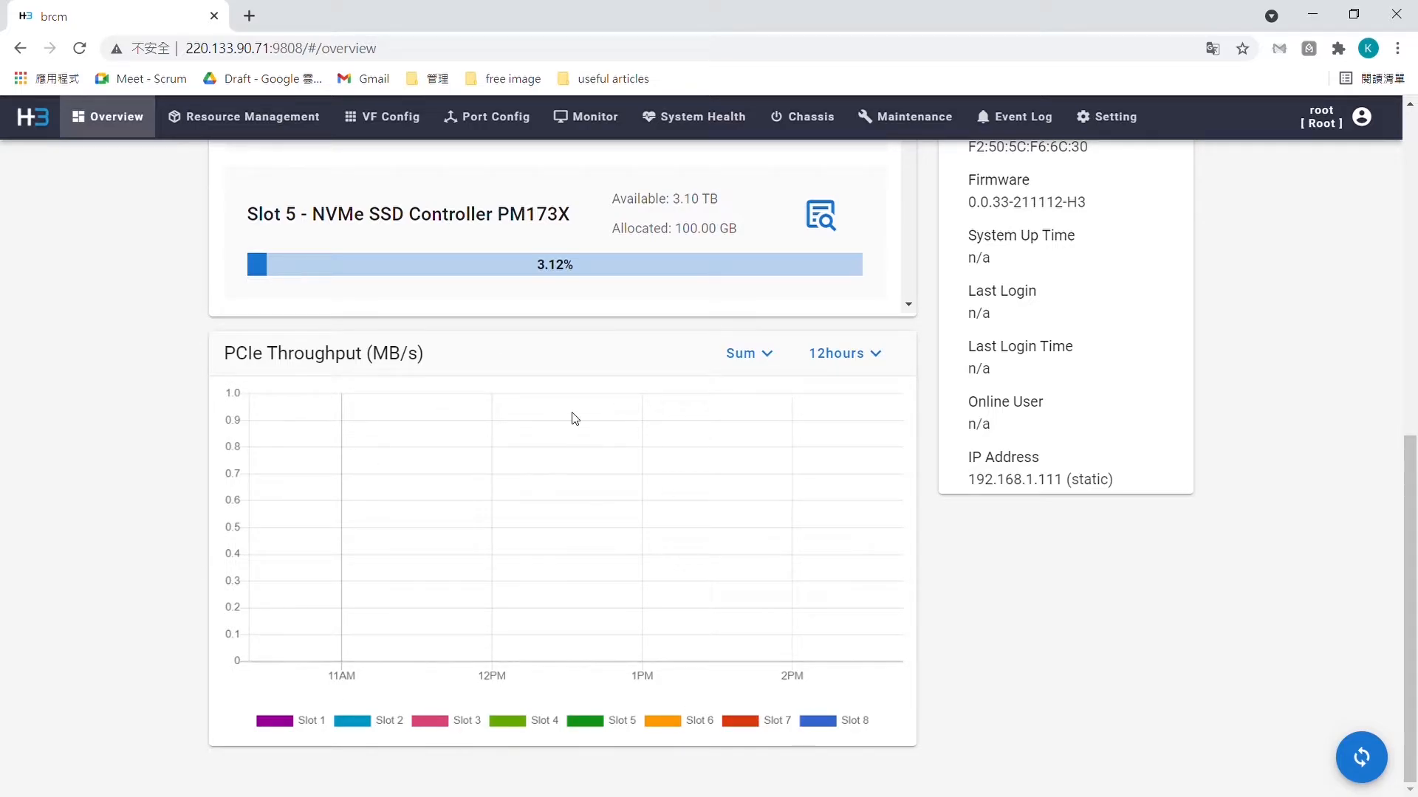
{"action": "scroll", "coordinate": [512, 538], "scroll_direction": "up", "scroll_amount": 2}
{"action": "scroll", "coordinate": [683, 674], "scroll_direction": "down", "scroll_amount": 2}
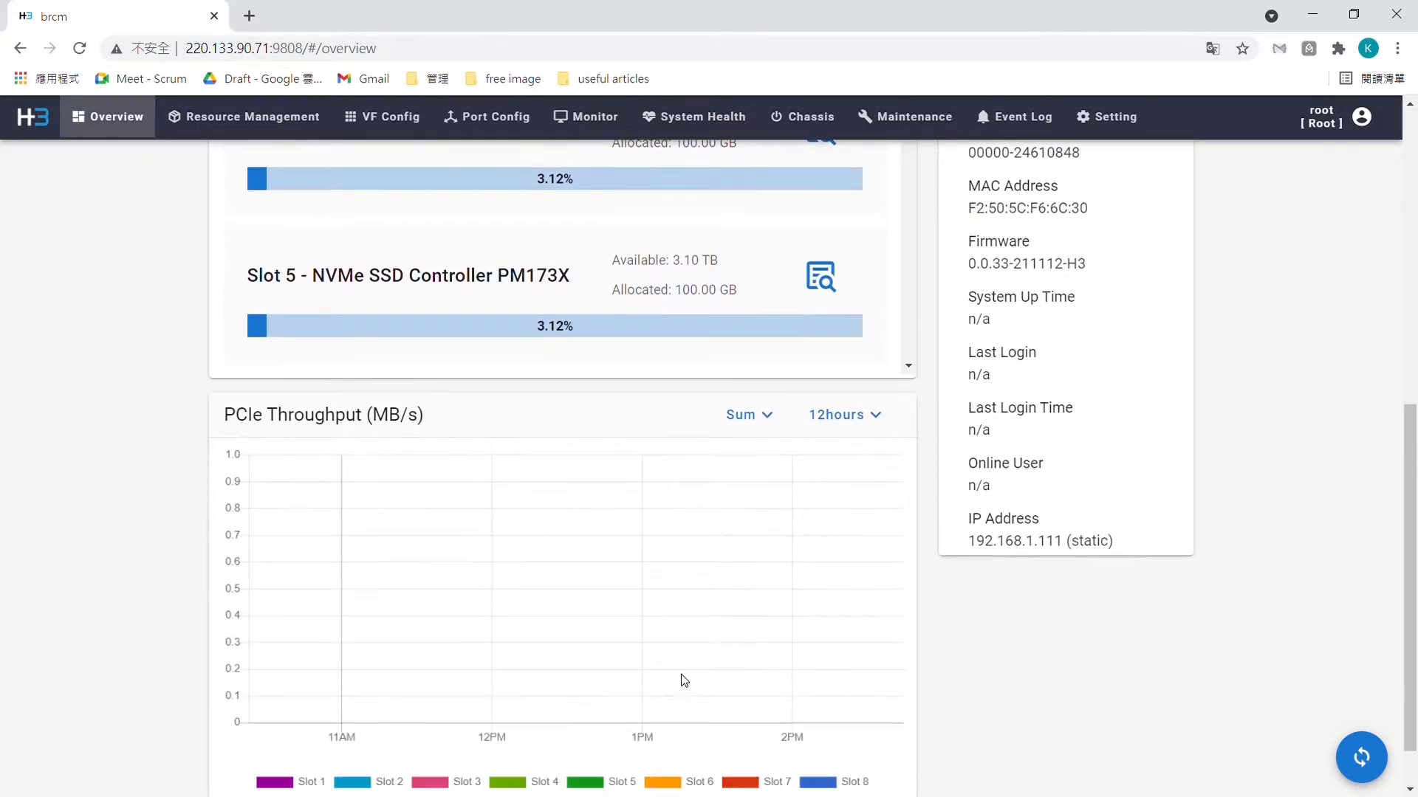
{"action": "scroll", "coordinate": [812, 510], "scroll_direction": "up", "scroll_amount": 5}
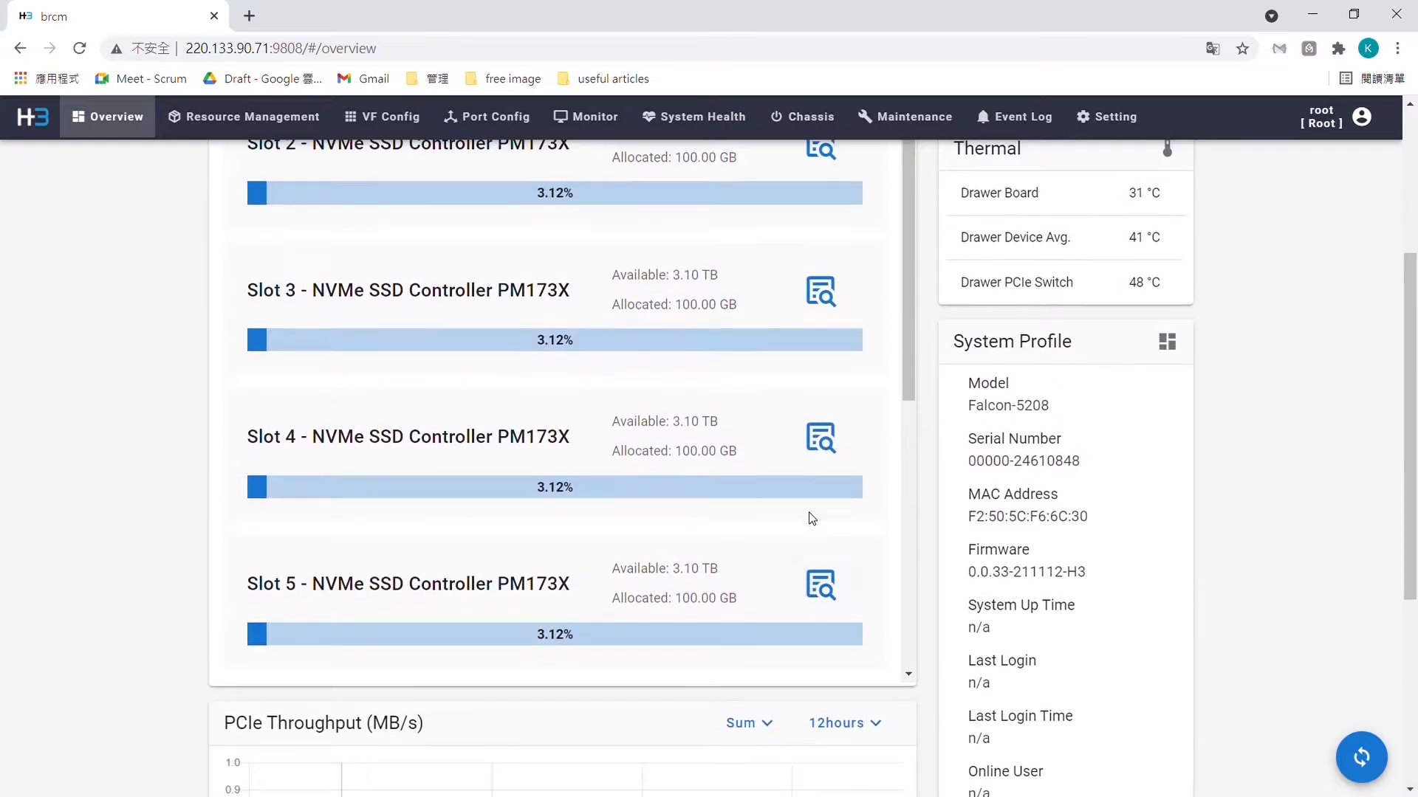
{"action": "scroll", "coordinate": [816, 517], "scroll_direction": "down", "scroll_amount": 5}
{"action": "scroll", "coordinate": [909, 632], "scroll_direction": "down", "scroll_amount": 4}
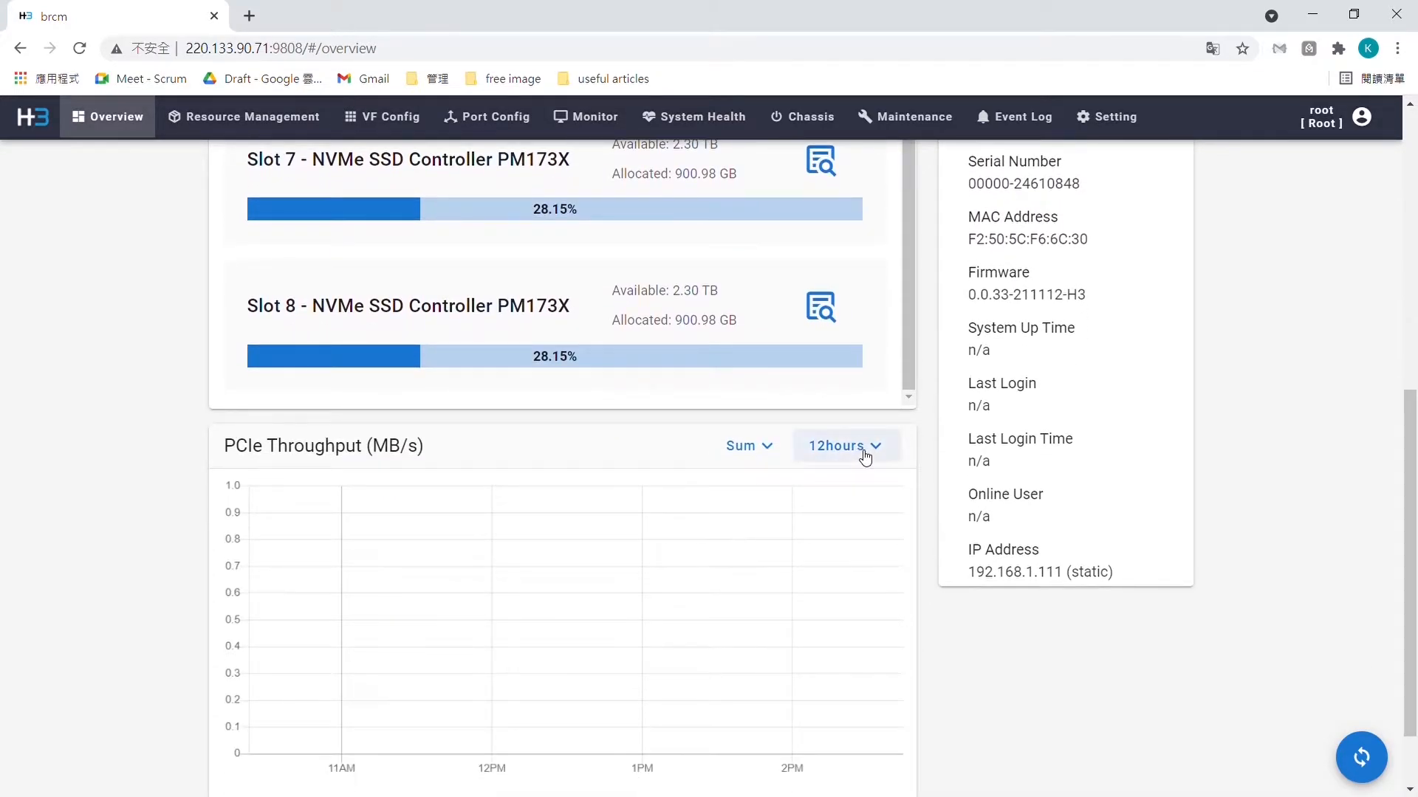
- Check the period choices and then the traffic type choices offered for the PCIe throughput chart
{"action": "left_click", "coordinate": [863, 449]}
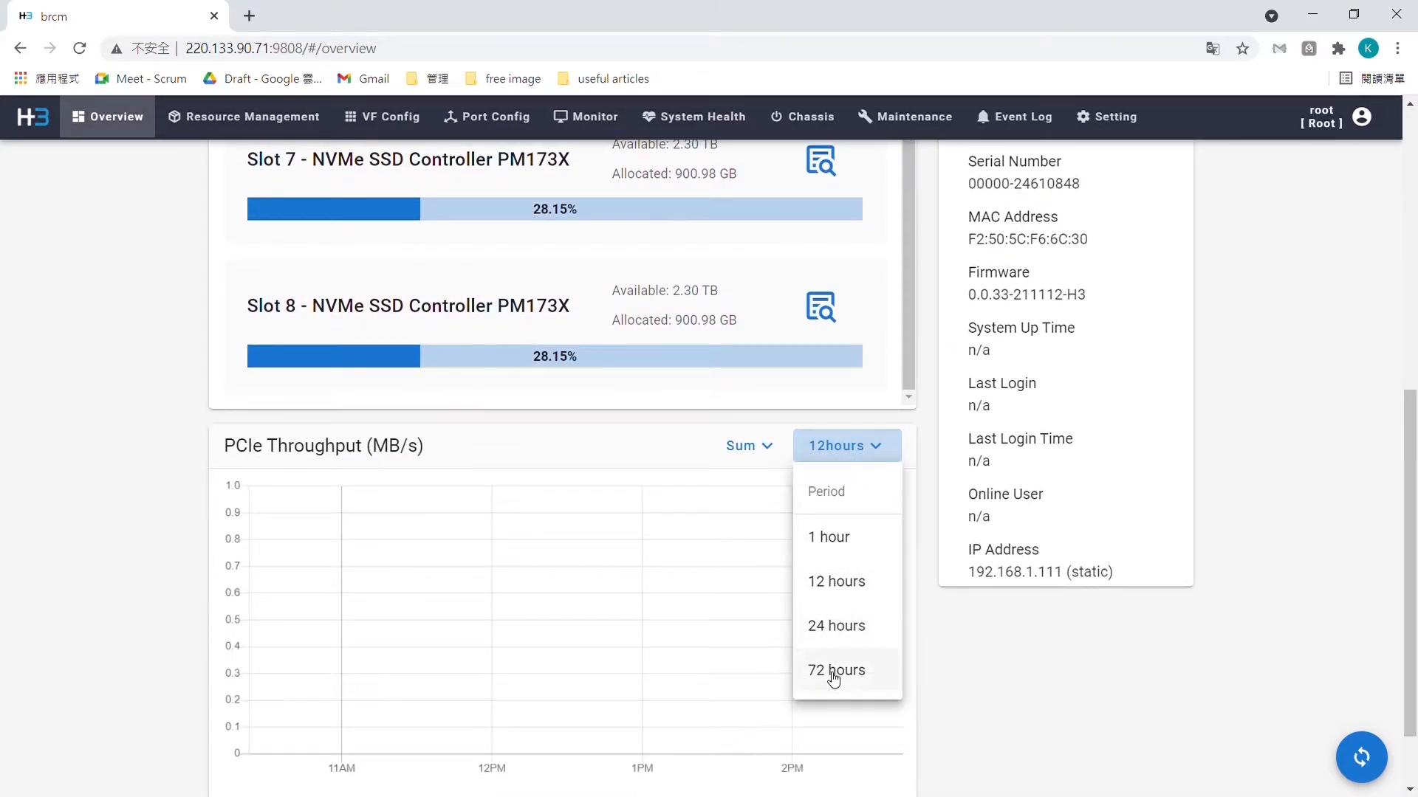
{"action": "left_click", "coordinate": [880, 457]}
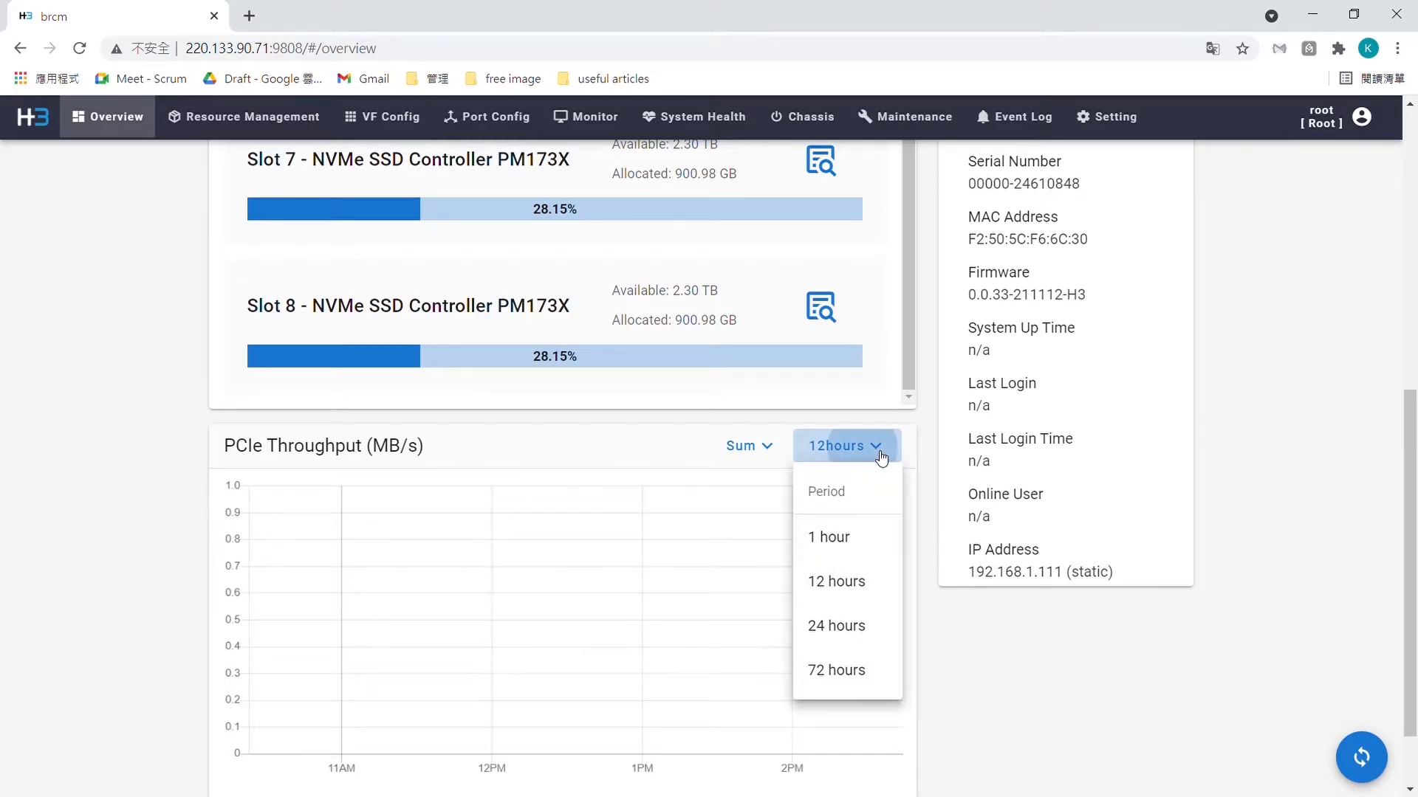
{"action": "left_click", "coordinate": [763, 449]}
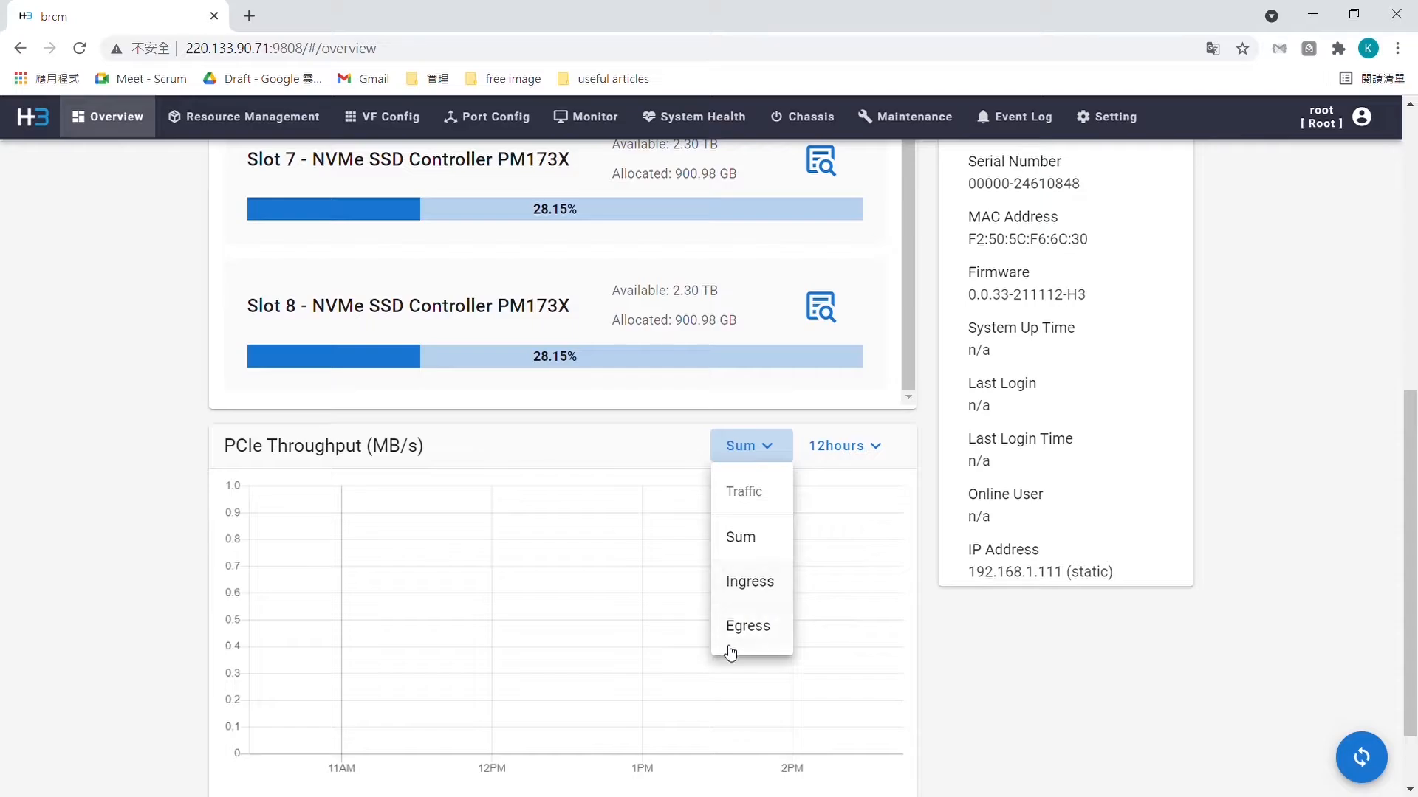
- Dismiss the traffic type choices without changing them and open the Resource Management page
{"action": "left_click", "coordinate": [768, 451]}
{"action": "scroll", "coordinate": [800, 581], "scroll_direction": "up", "scroll_amount": 8}
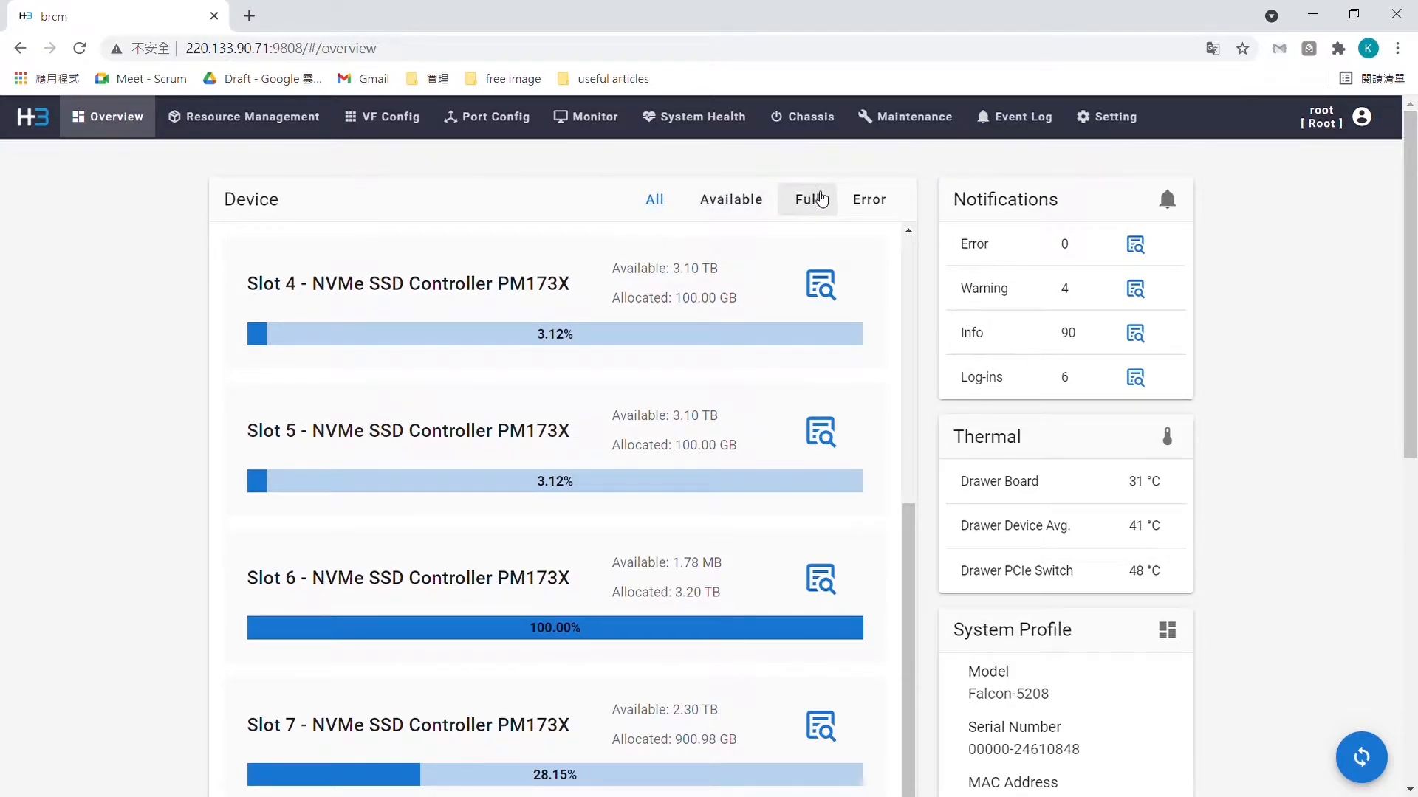
{"action": "scroll", "coordinate": [550, 363], "scroll_direction": "up", "scroll_amount": 6}
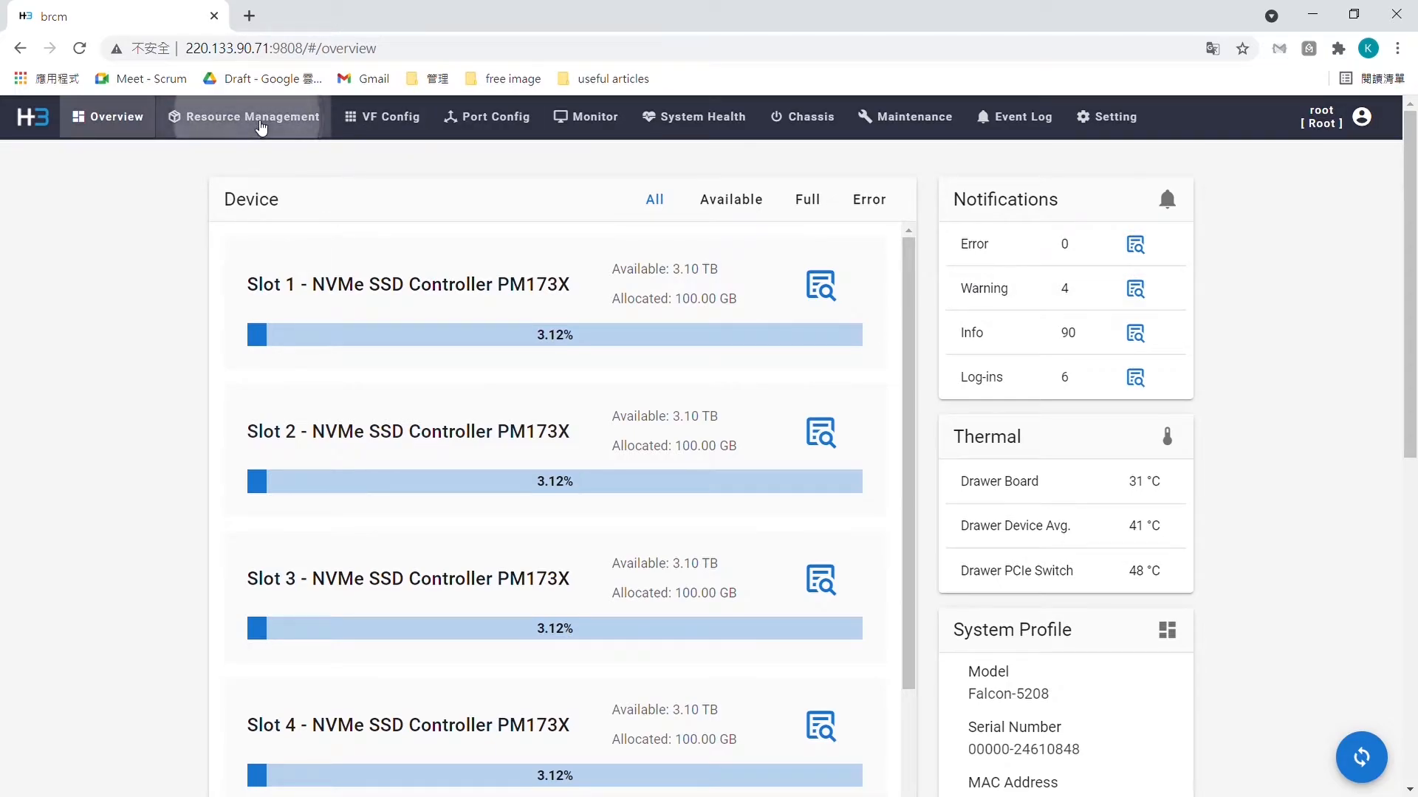
{"action": "left_click", "coordinate": [255, 127]}
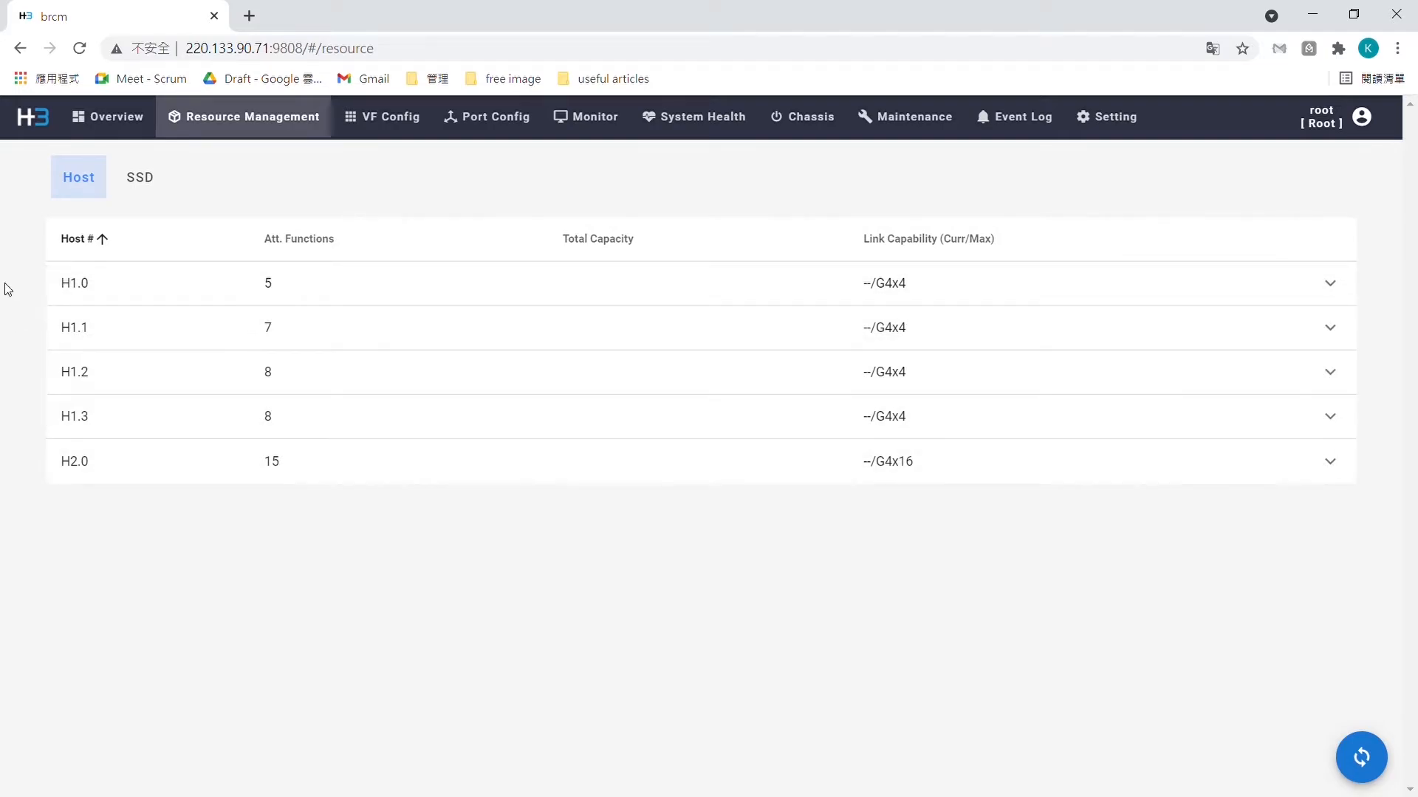
- Examine hosts H1.0 to H2.0 in the host list, comparing their attached functions and link capability
{"action": "left_click_drag", "start_coordinate": [59, 288], "coordinate": [80, 287]}
{"action": "left_click", "coordinate": [346, 426]}
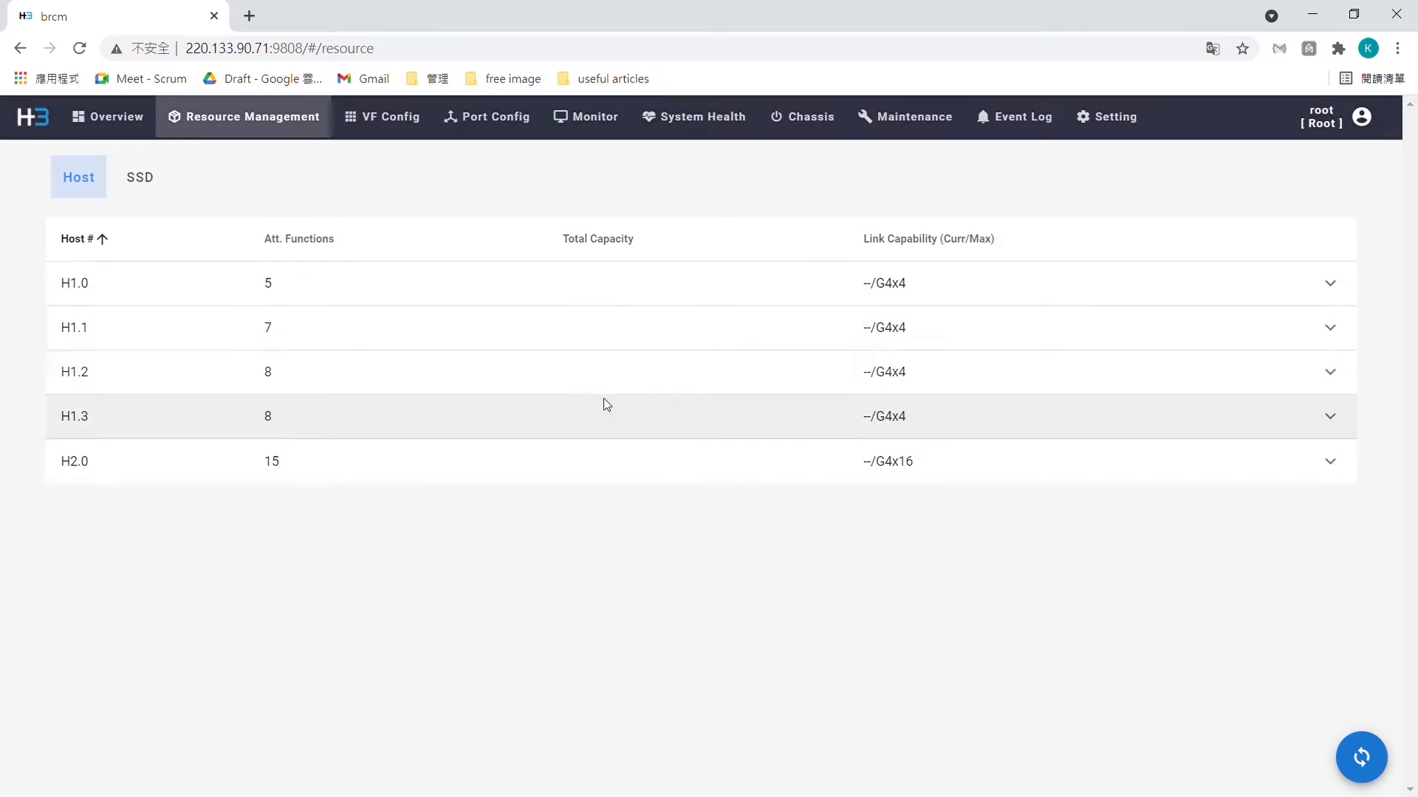
{"action": "left_click_drag", "start_coordinate": [60, 289], "coordinate": [91, 288]}
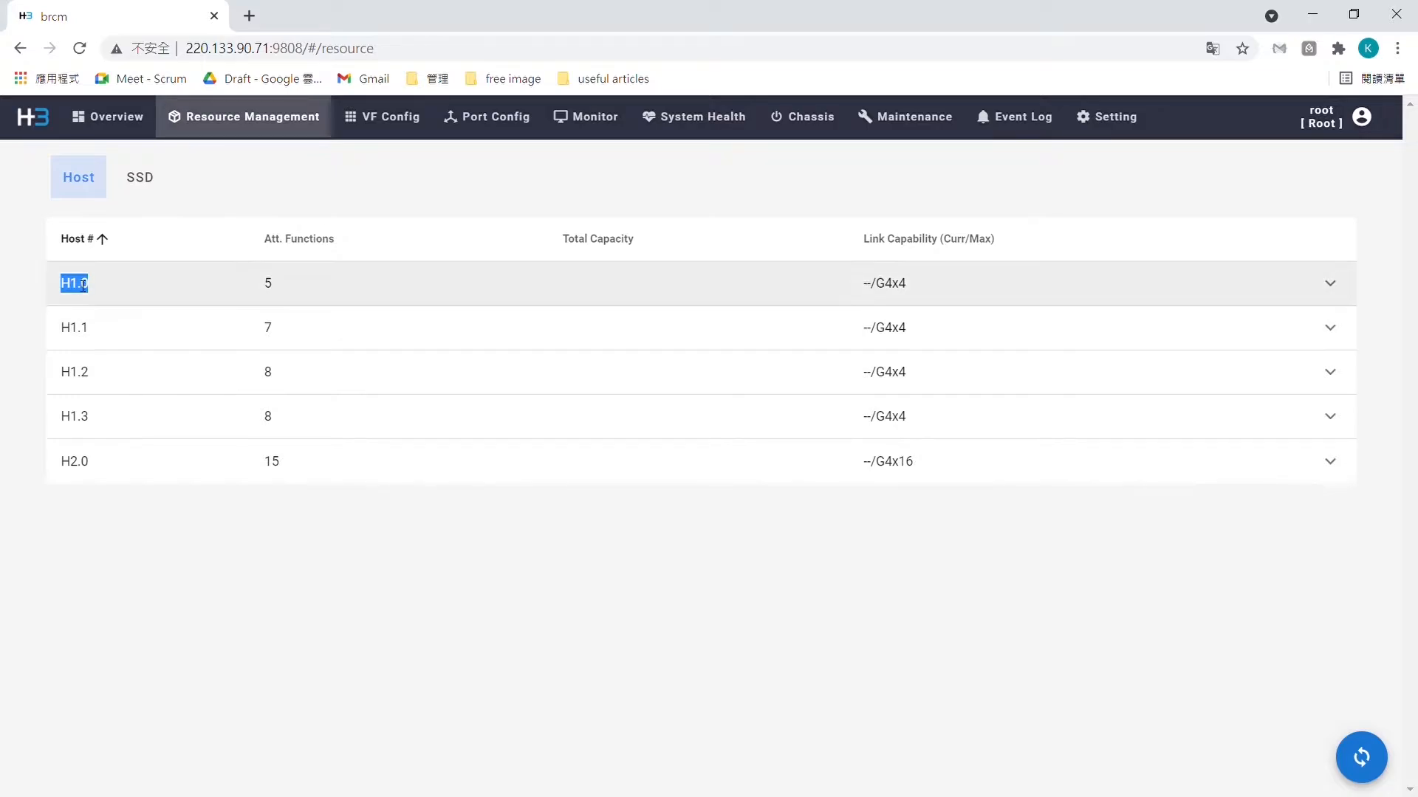
{"action": "left_click_drag", "start_coordinate": [72, 336], "coordinate": [81, 418]}
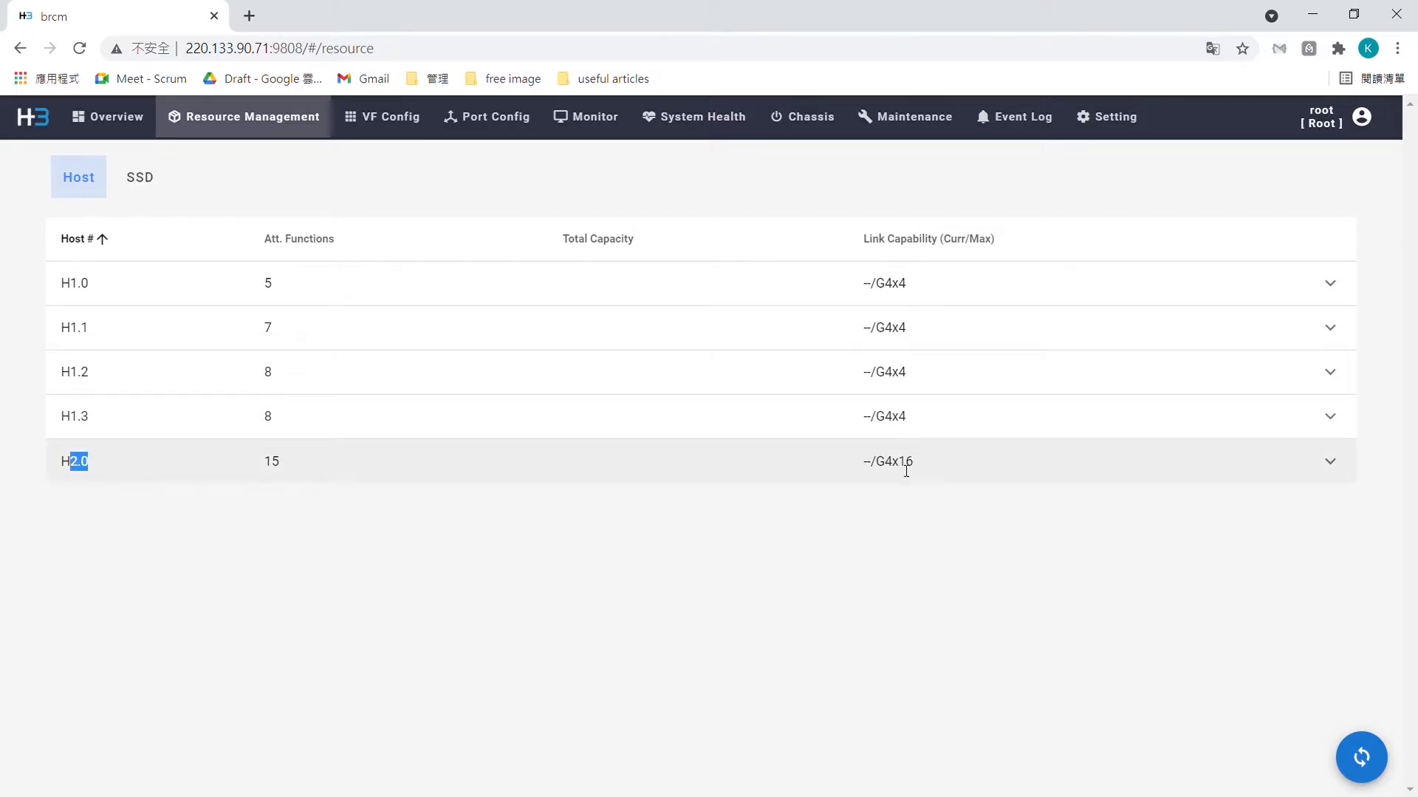
{"action": "left_click_drag", "start_coordinate": [867, 462], "coordinate": [919, 470]}
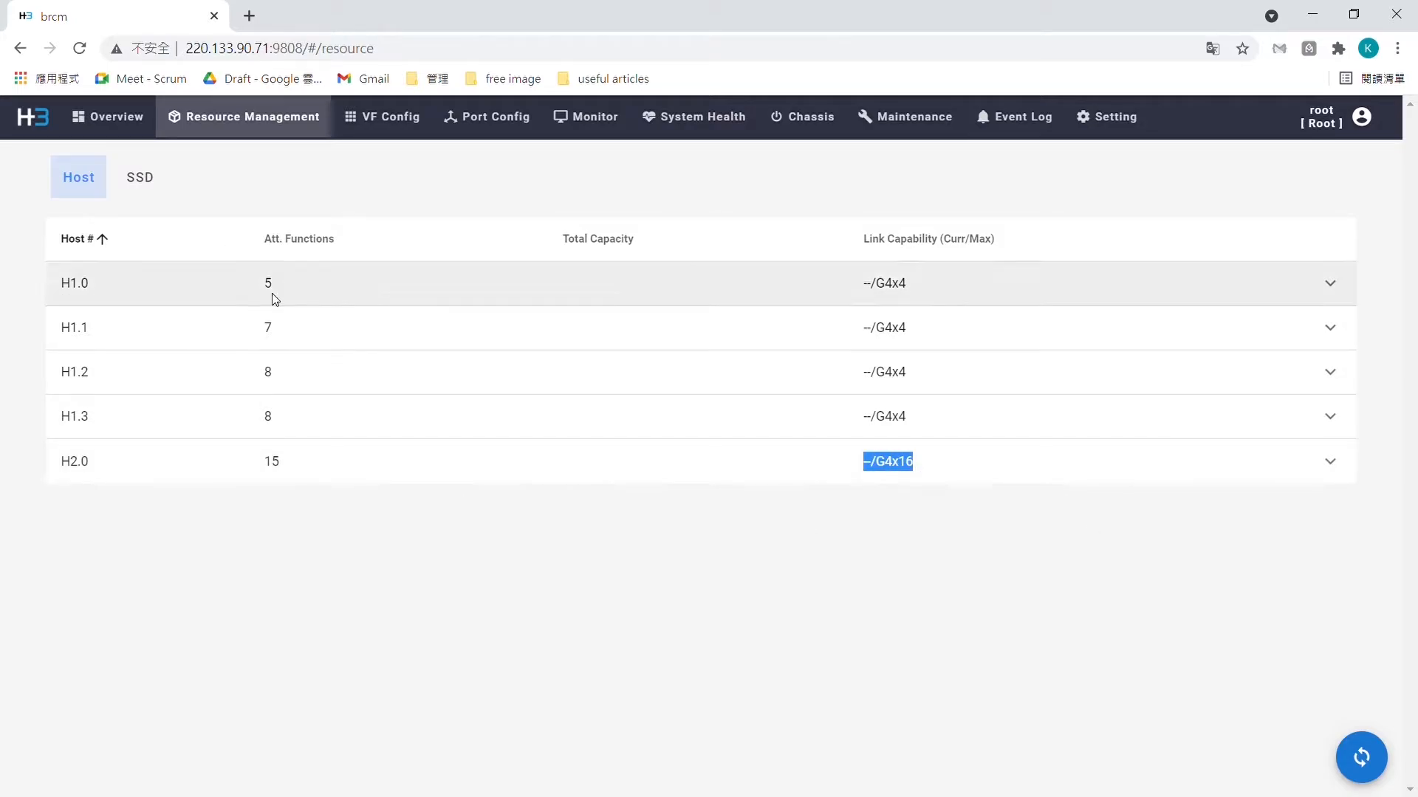
{"action": "left_click", "coordinate": [352, 502]}
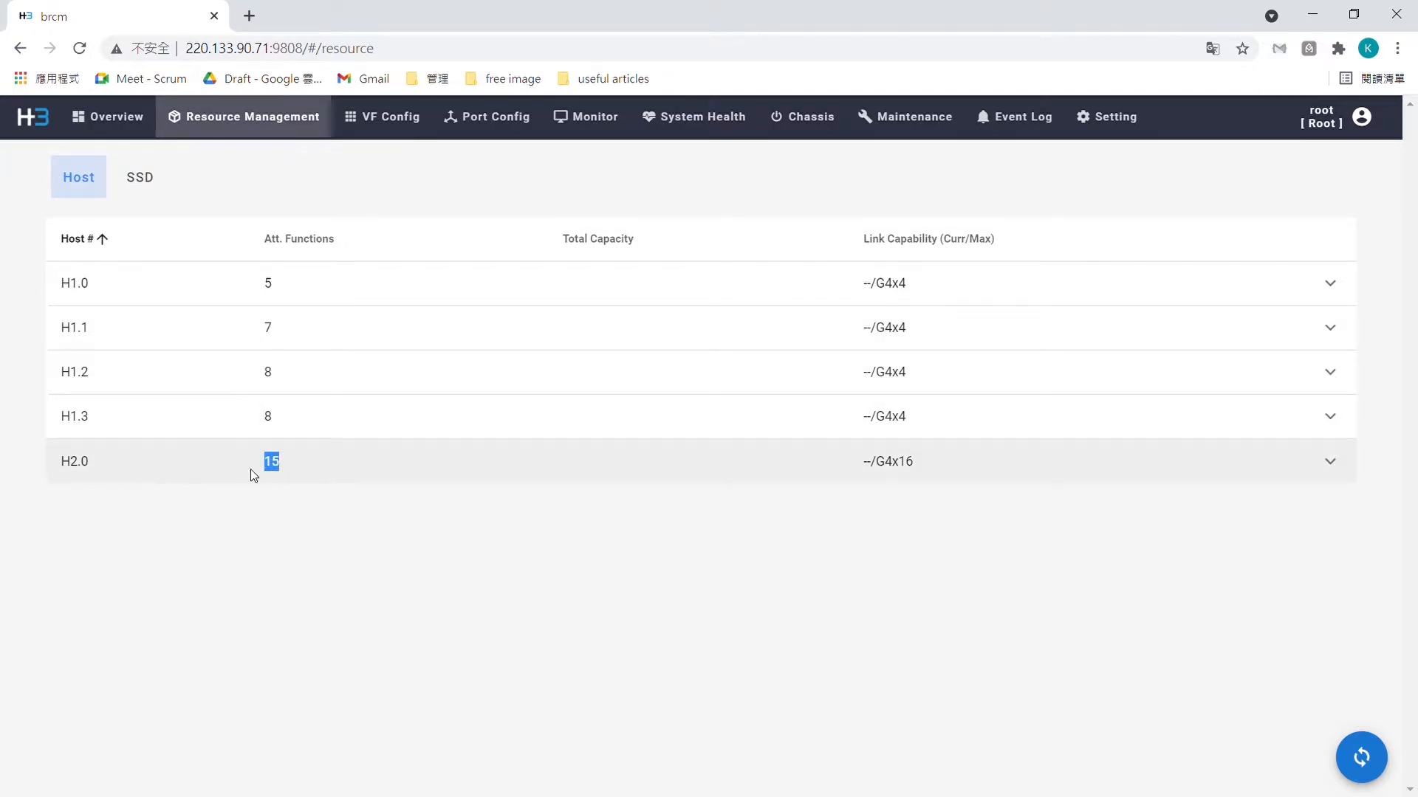
{"action": "left_click", "coordinate": [542, 624]}
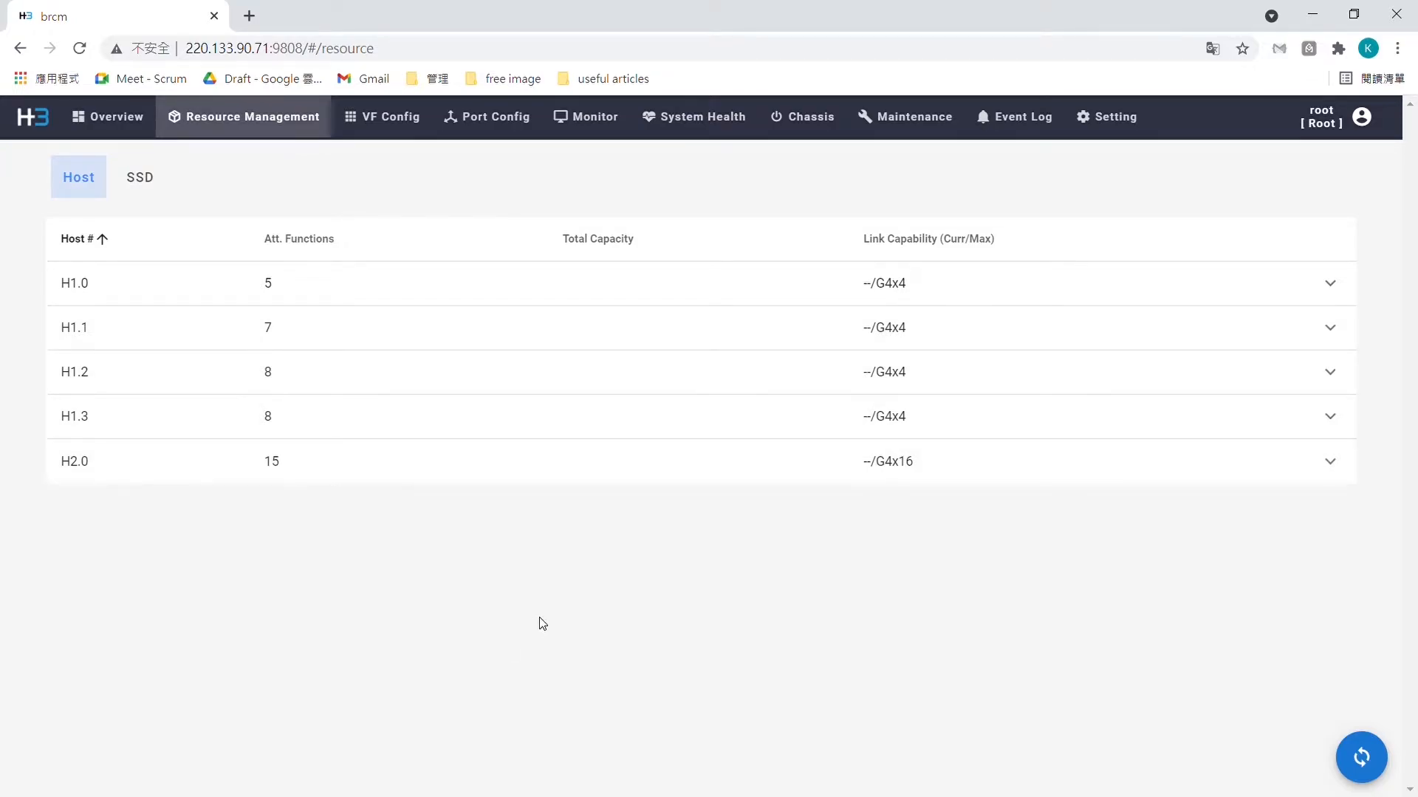
- Check which slots are attached to host H1.0 and then host H1.1, collapsing each host's details after viewing
{"action": "left_click", "coordinate": [1333, 289]}
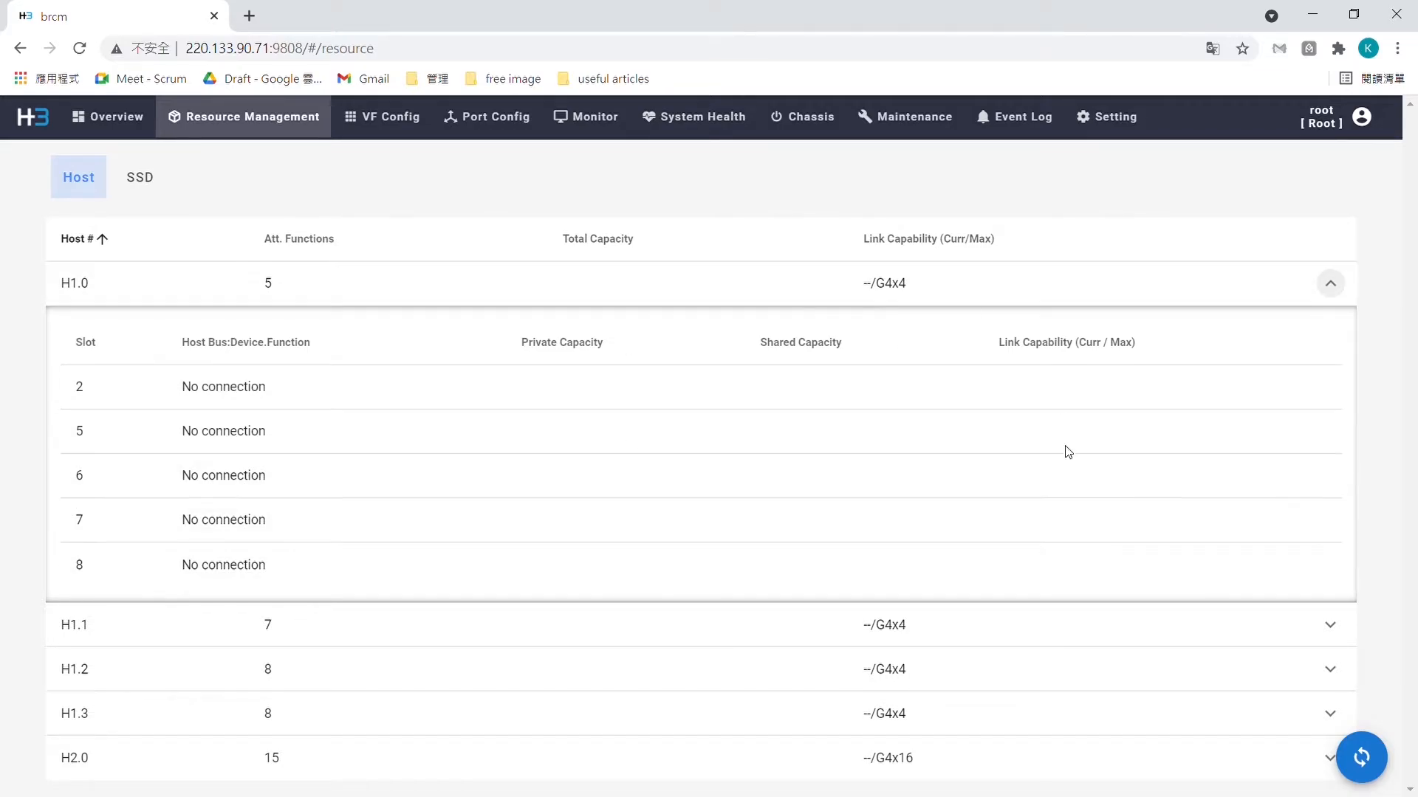
{"action": "left_click", "coordinate": [1336, 293]}
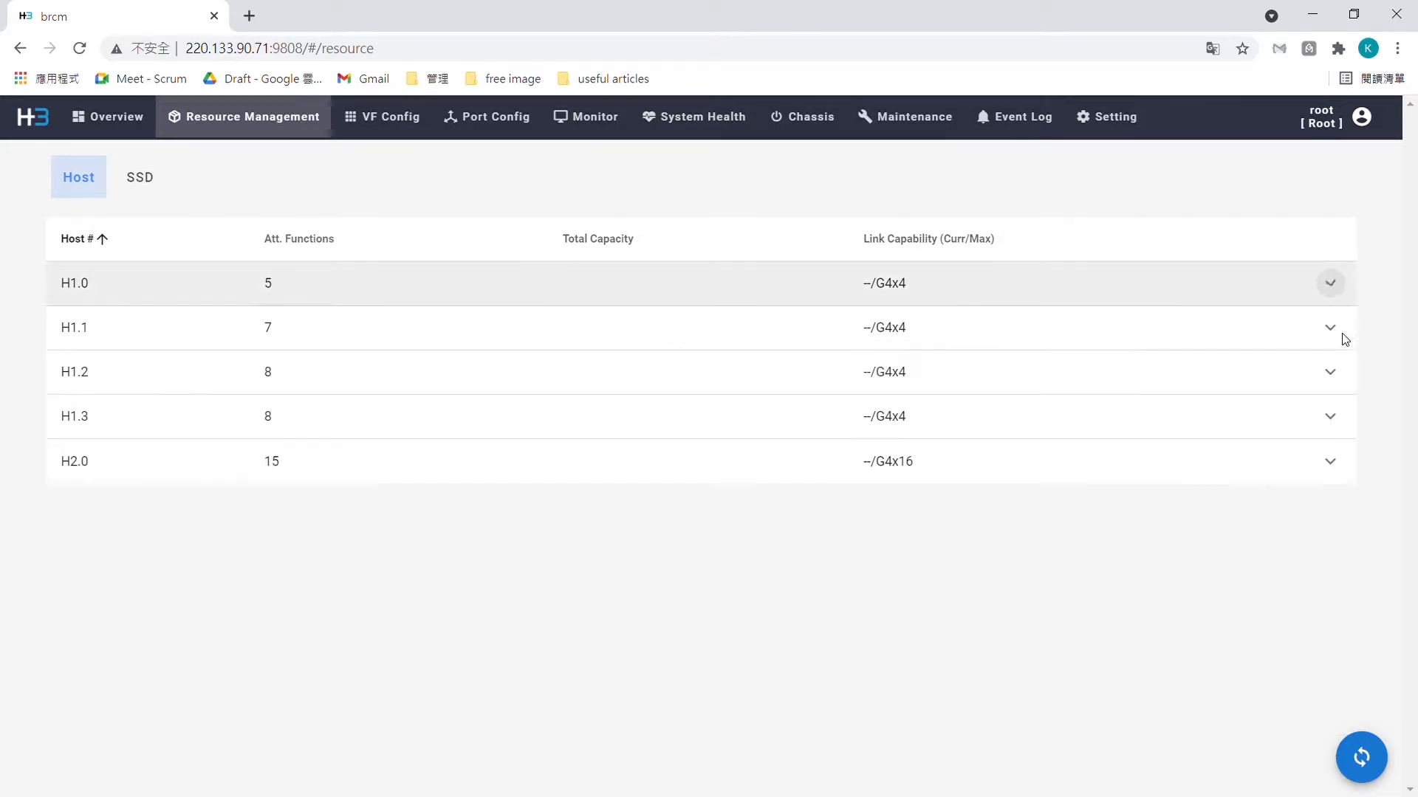
{"action": "left_click", "coordinate": [1340, 346]}
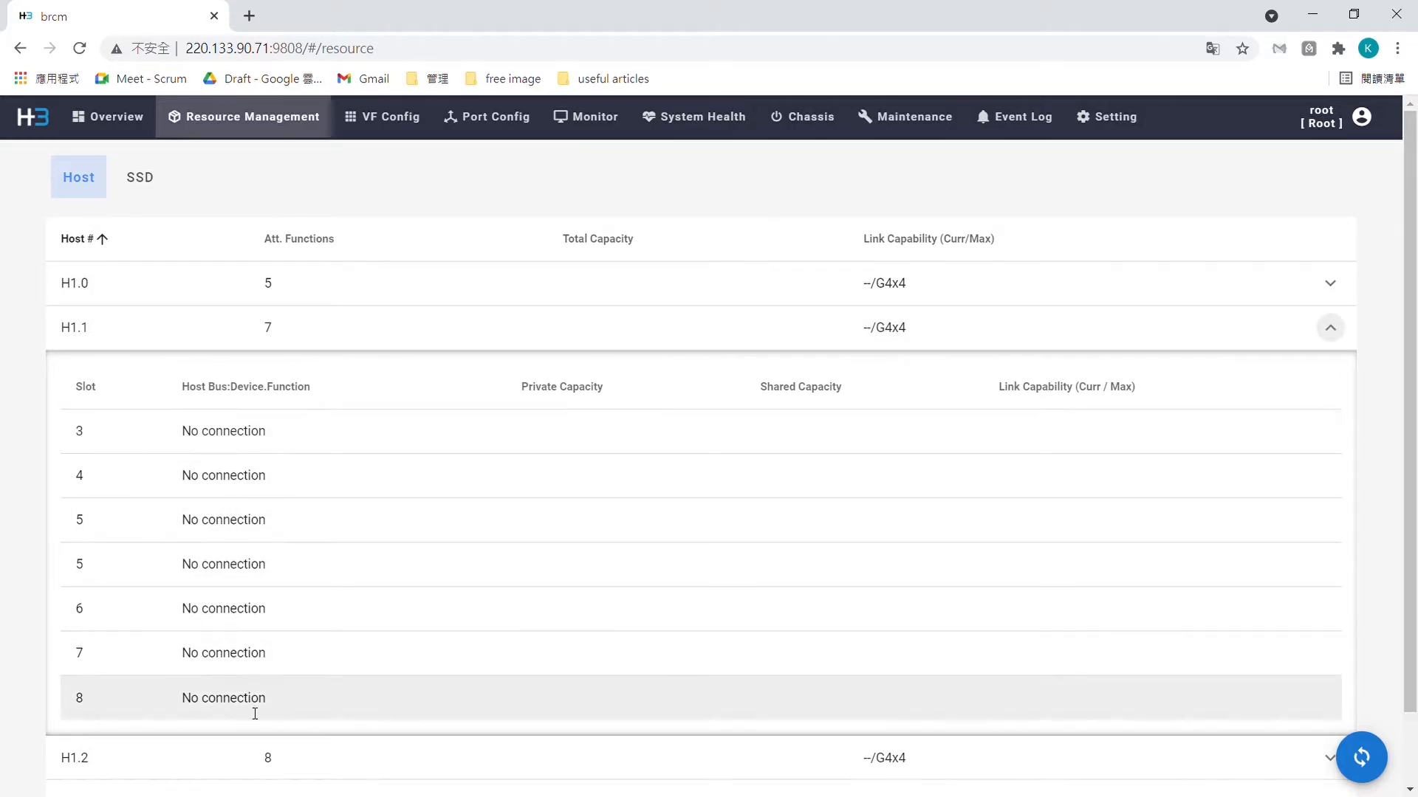
{"action": "left_click", "coordinate": [1332, 329]}
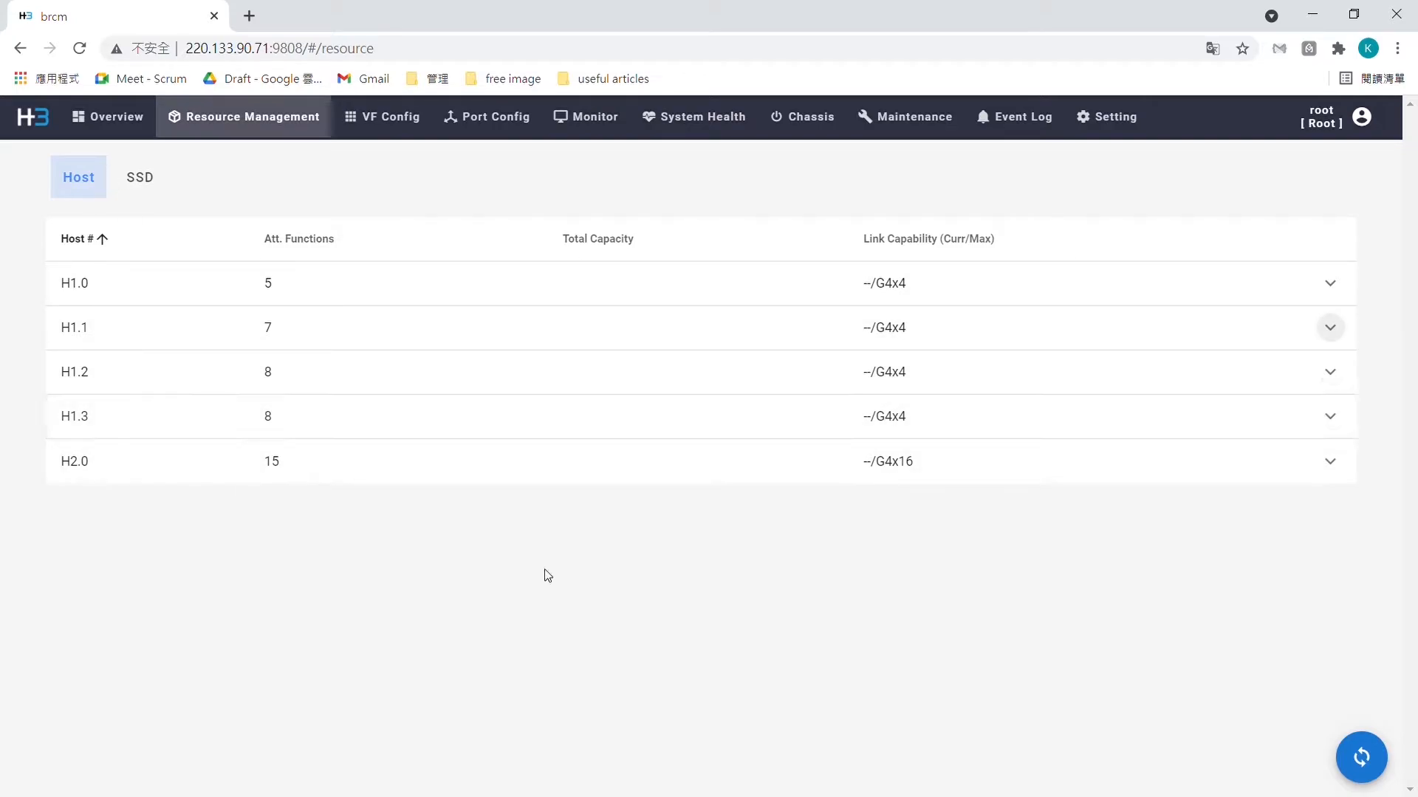
- Show the SSD resource list and compare the used and total NVM capacity of the upper slots
{"action": "left_click", "coordinate": [140, 190]}
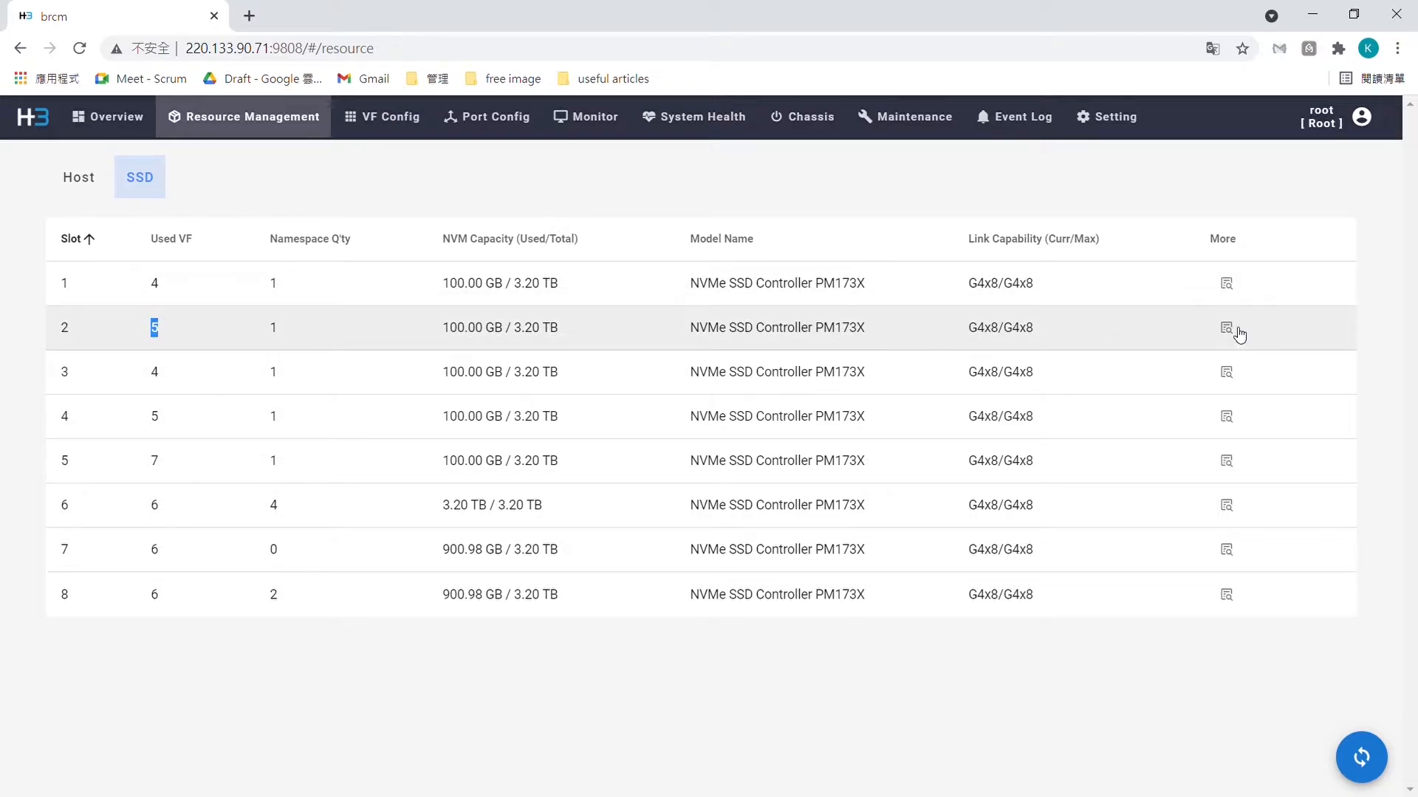
{"action": "left_click", "coordinate": [1087, 731]}
{"action": "left_click_drag", "start_coordinate": [442, 284], "coordinate": [520, 285]}
{"action": "left_click_drag", "start_coordinate": [439, 329], "coordinate": [522, 328]}
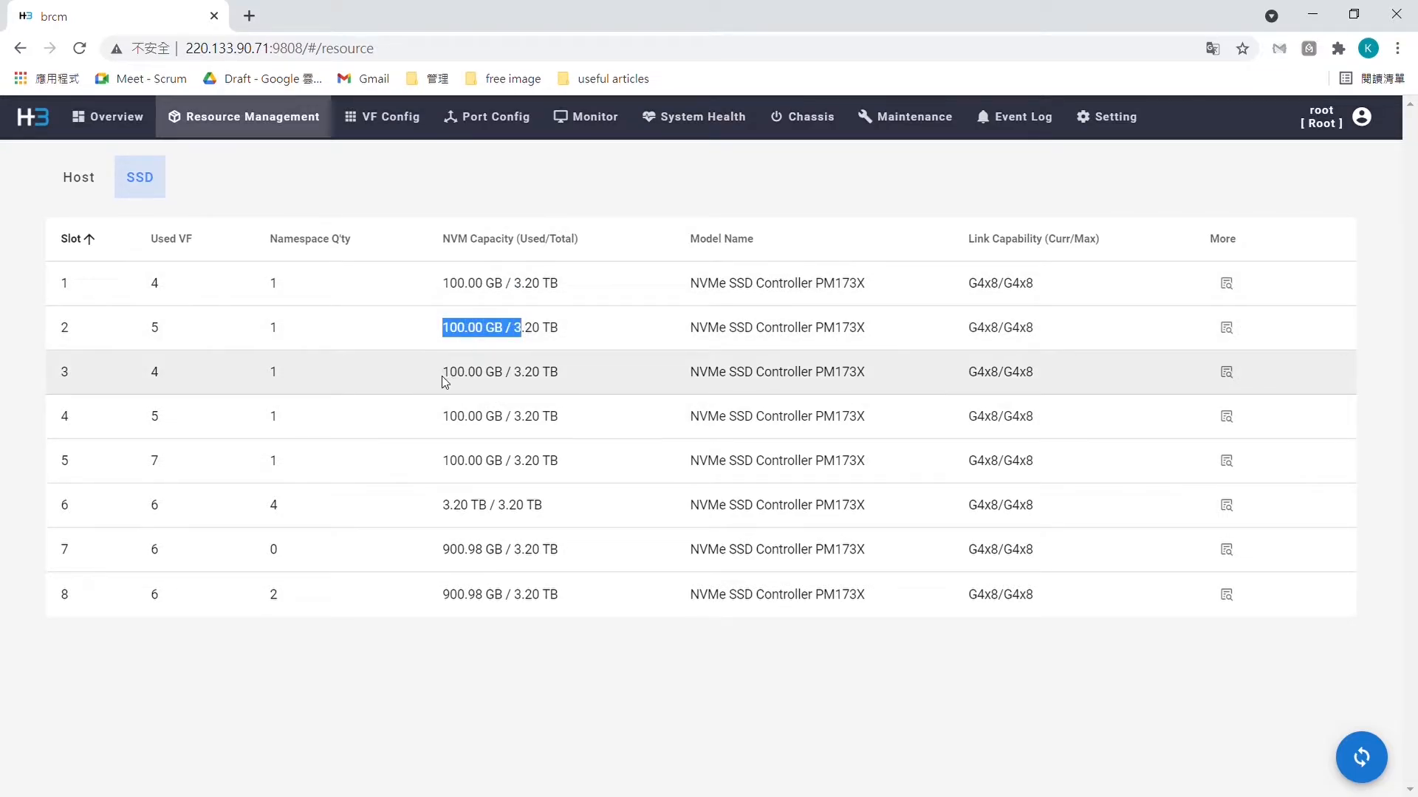
{"action": "left_click_drag", "start_coordinate": [443, 375], "coordinate": [522, 373]}
{"action": "left_click_drag", "start_coordinate": [434, 418], "coordinate": [514, 417]}
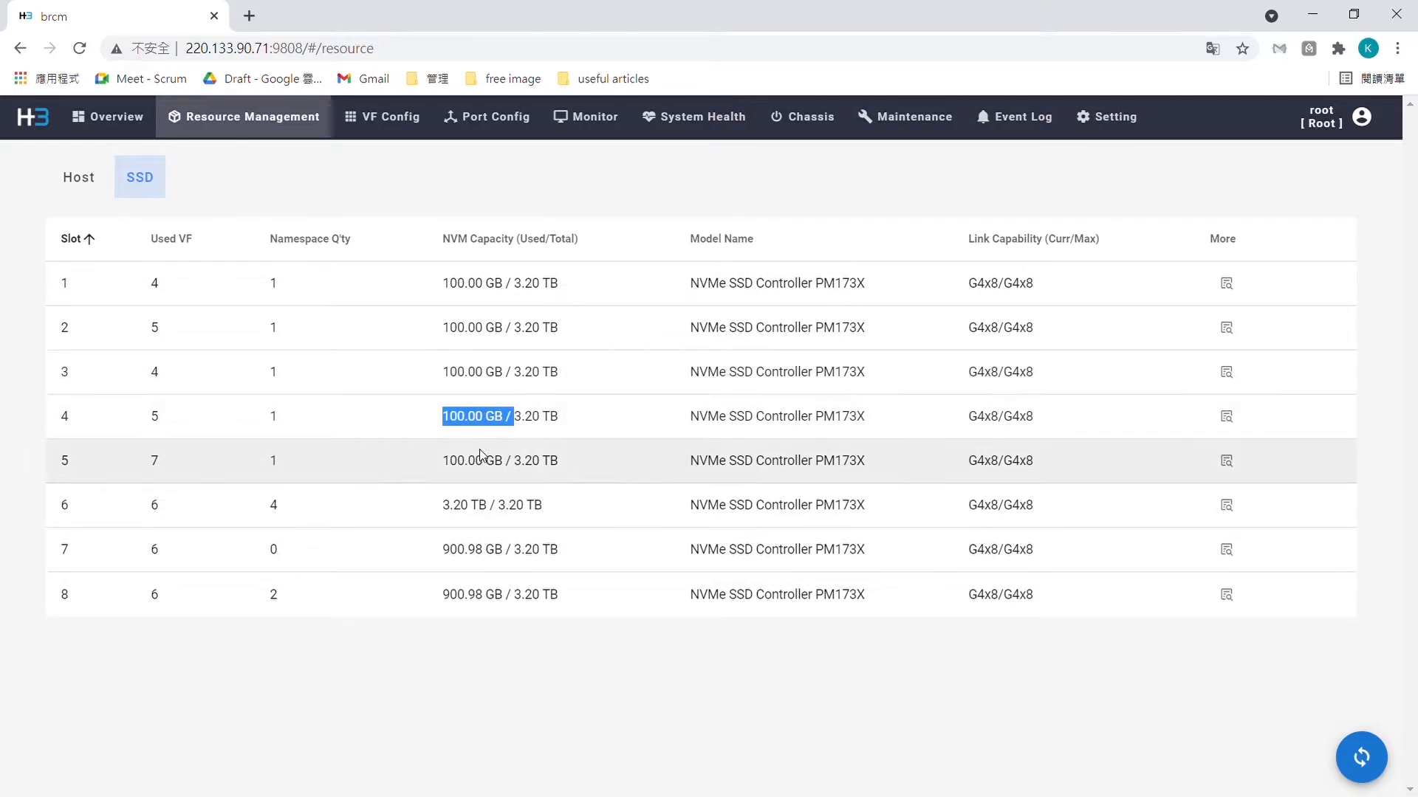
{"action": "left_click_drag", "start_coordinate": [442, 461], "coordinate": [519, 461]}
{"action": "left_click_drag", "start_coordinate": [441, 506], "coordinate": [495, 507]}
{"action": "left_click_drag", "start_coordinate": [441, 462], "coordinate": [506, 465]}
{"action": "left_click_drag", "start_coordinate": [441, 417], "coordinate": [503, 418]}
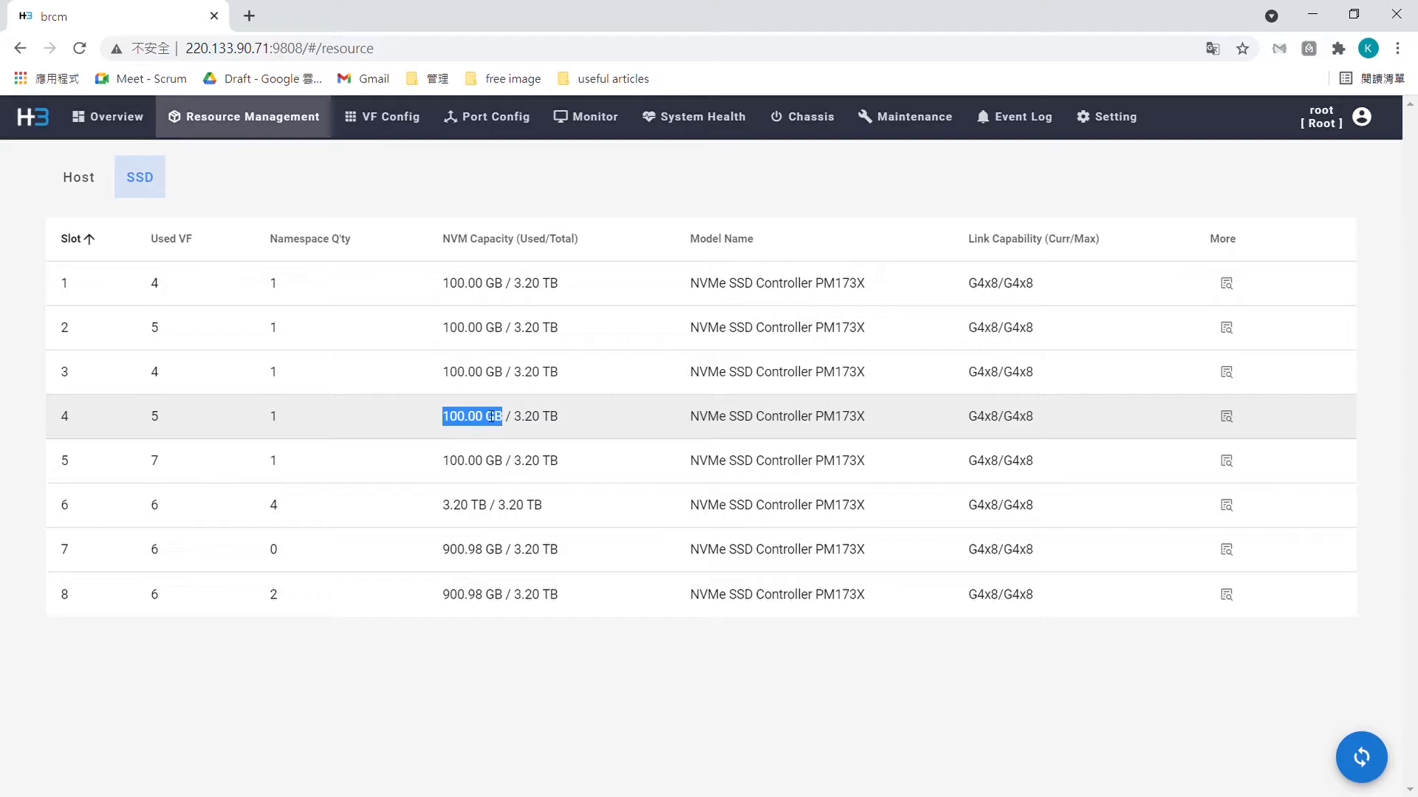
{"action": "left_click_drag", "start_coordinate": [442, 374], "coordinate": [441, 328]}
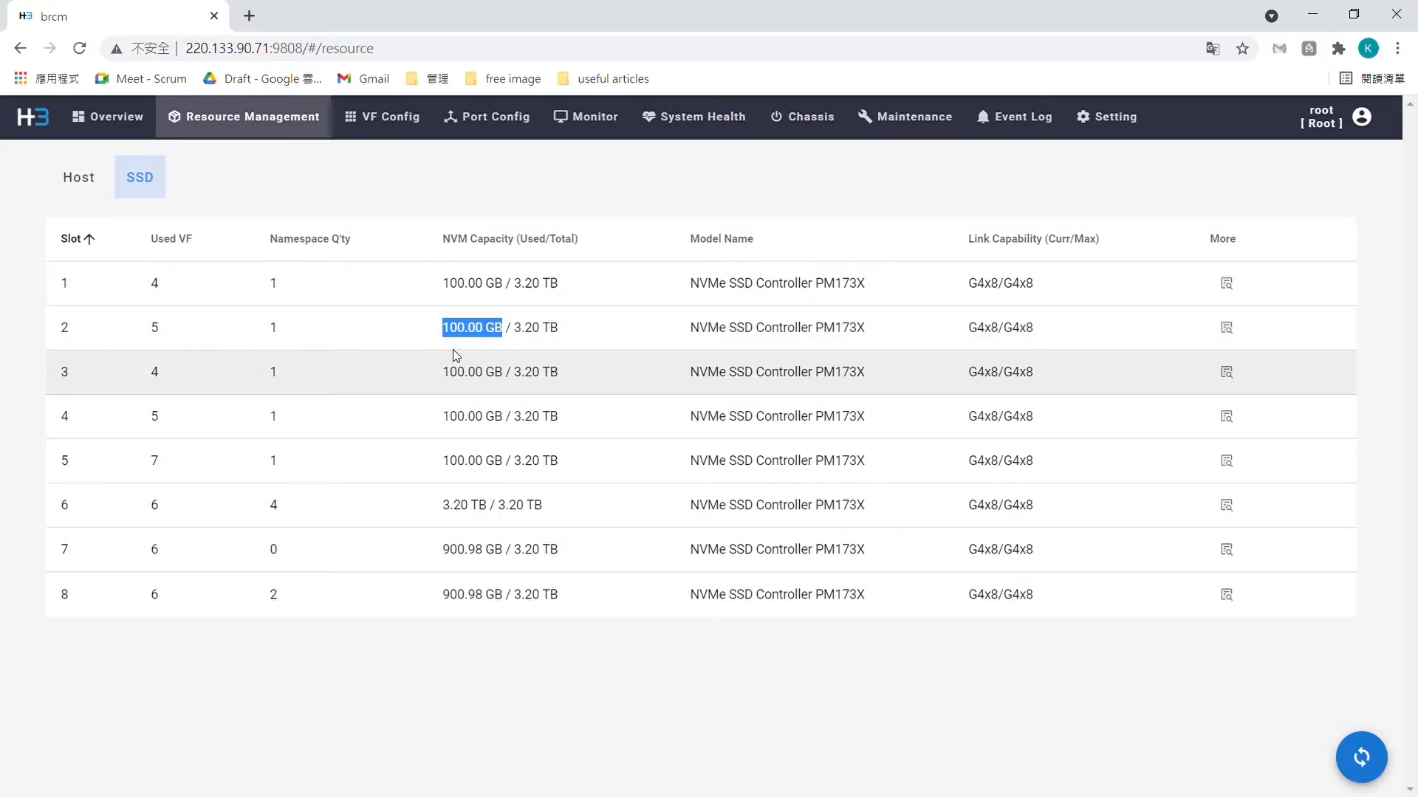
{"action": "left_click_drag", "start_coordinate": [442, 377], "coordinate": [506, 381]}
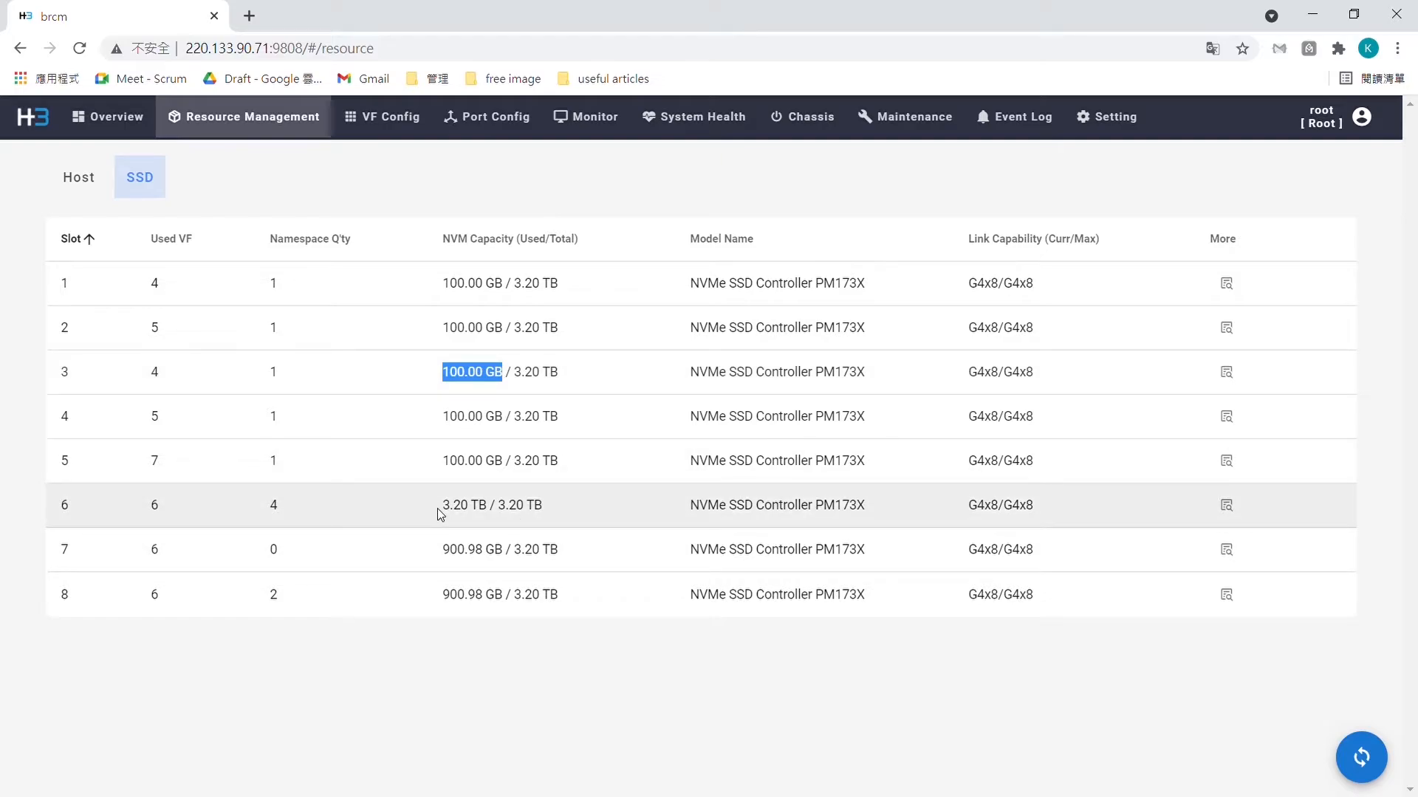
- Compare the used NVM capacity of the SSDs in slots 6, 7 and 8
{"action": "left_click_drag", "start_coordinate": [440, 508], "coordinate": [493, 509]}
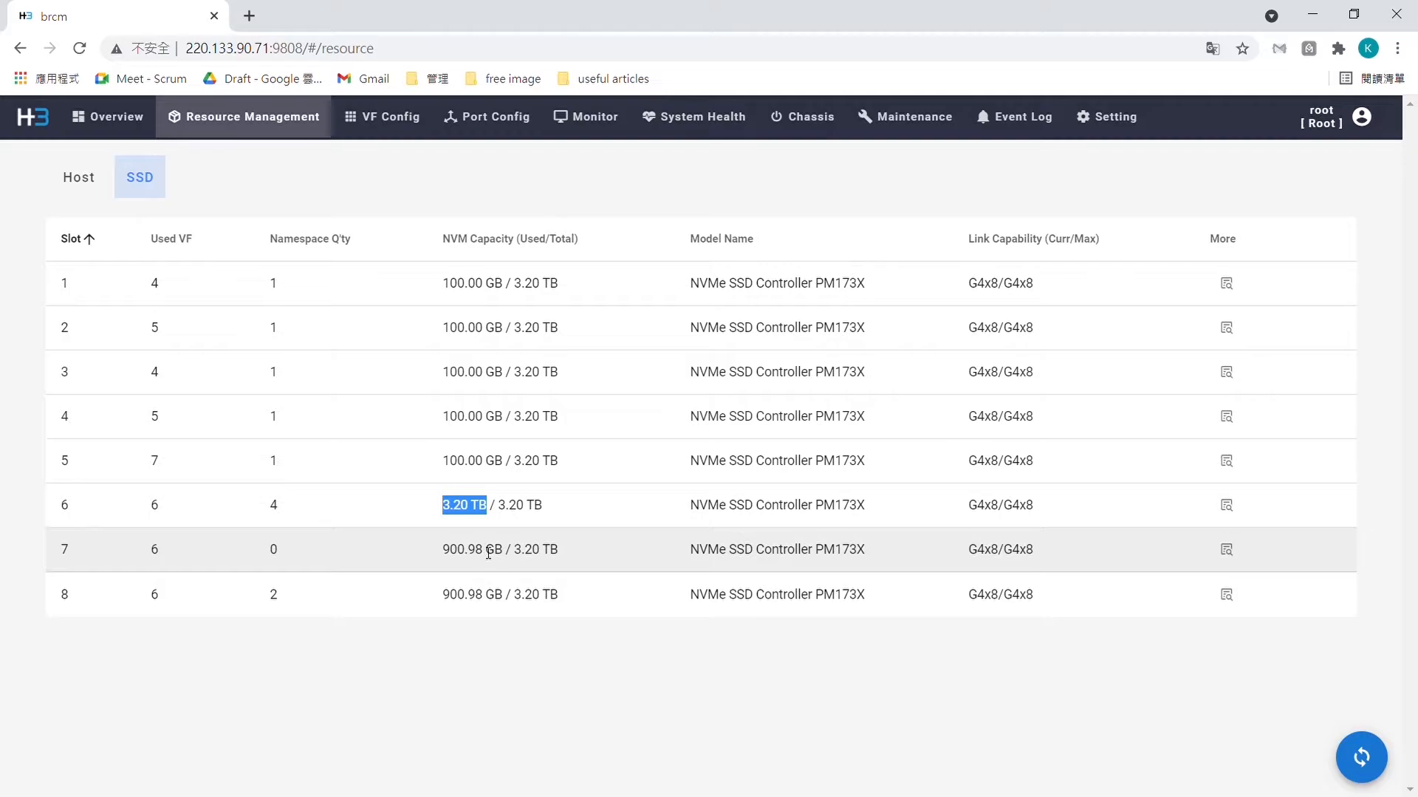
{"action": "left_click_drag", "start_coordinate": [442, 551], "coordinate": [502, 552]}
{"action": "left_click_drag", "start_coordinate": [441, 596], "coordinate": [494, 595]}
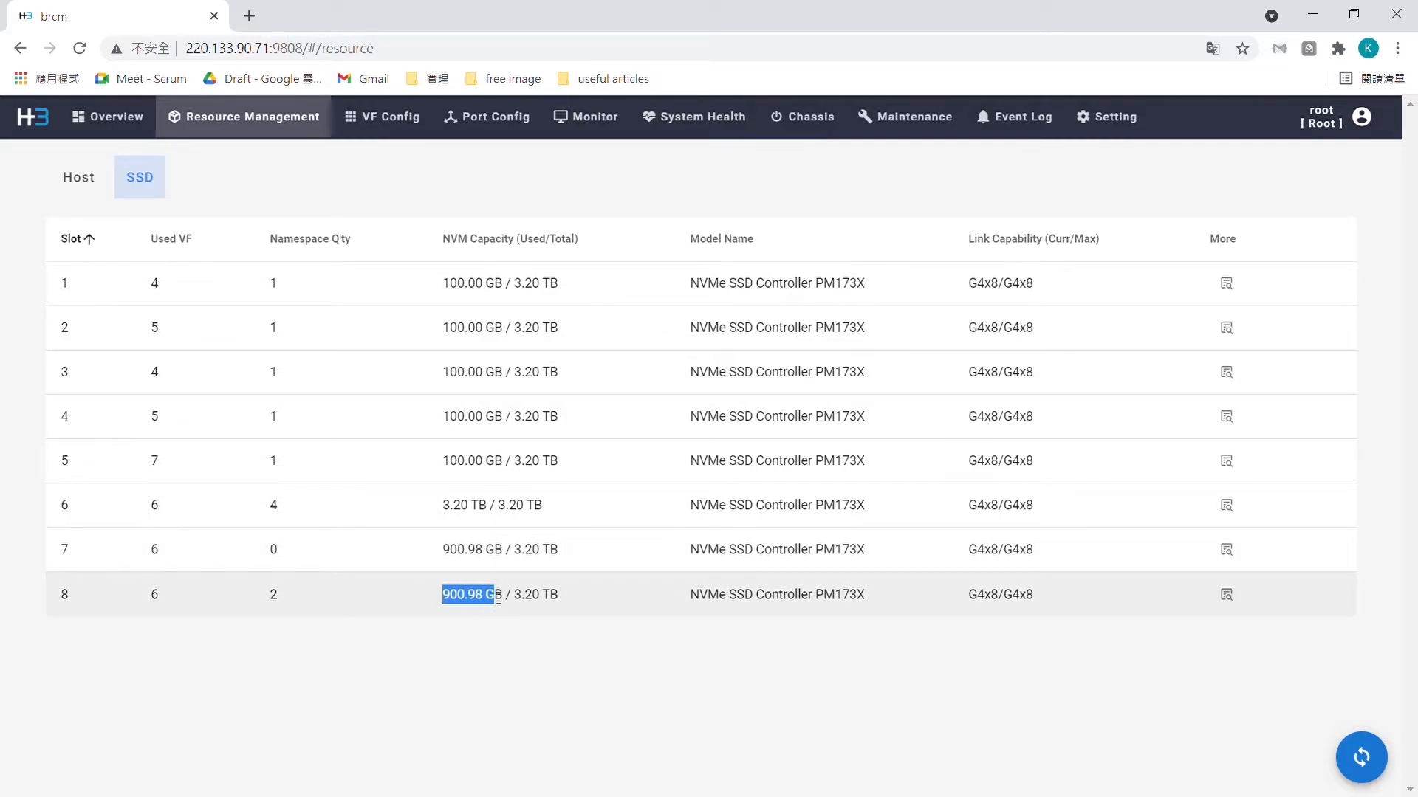
{"action": "left_click_drag", "start_coordinate": [442, 551], "coordinate": [510, 552]}
{"action": "left_click_drag", "start_coordinate": [442, 595], "coordinate": [491, 601]}
{"action": "left_click_drag", "start_coordinate": [442, 551], "coordinate": [494, 552]}
{"action": "left_click_drag", "start_coordinate": [442, 595], "coordinate": [503, 597]}
{"action": "left_click_drag", "start_coordinate": [442, 551], "coordinate": [482, 552]}
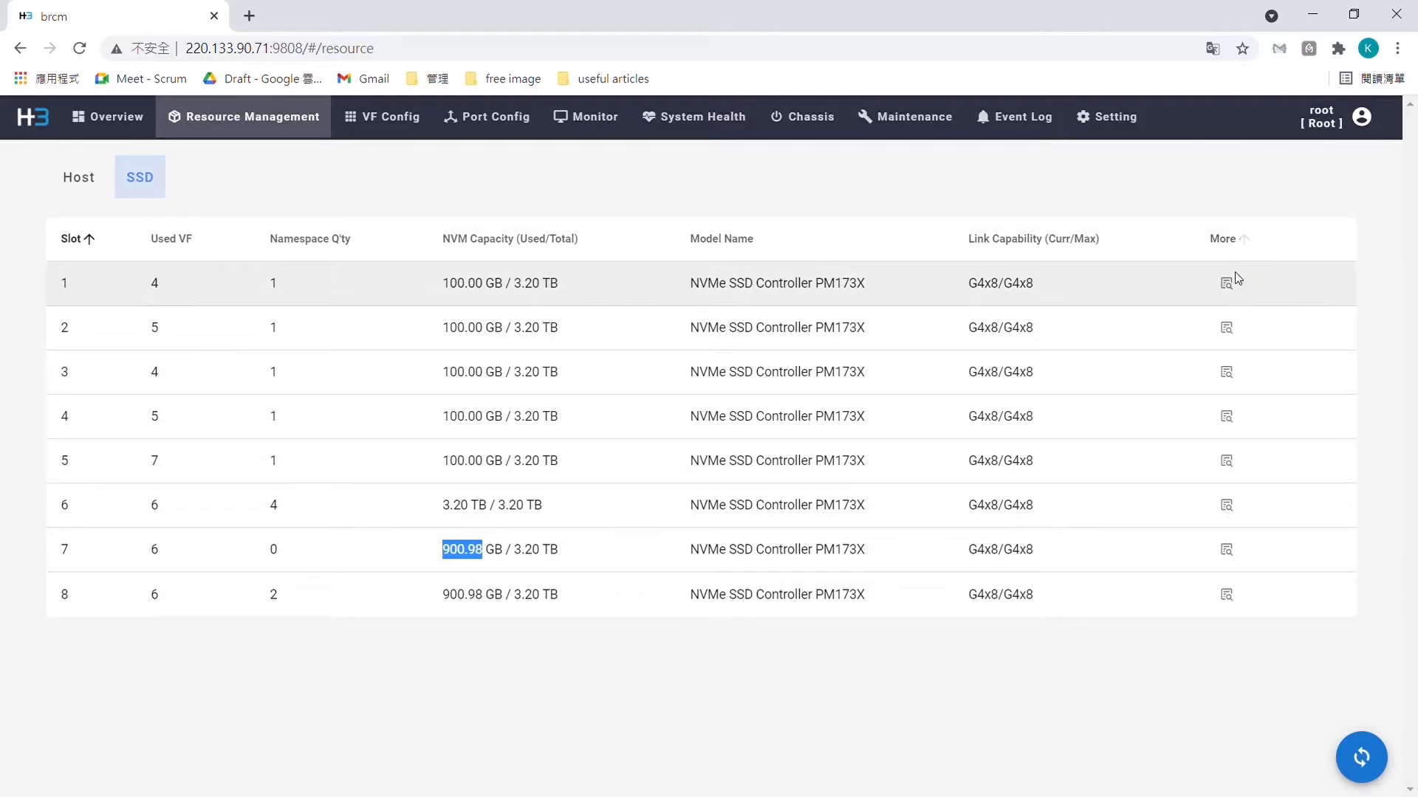
- Open the detail page of the slot 1 SSD and look over its information, VF assignment and namespace sections
{"action": "left_click", "coordinate": [1240, 290]}
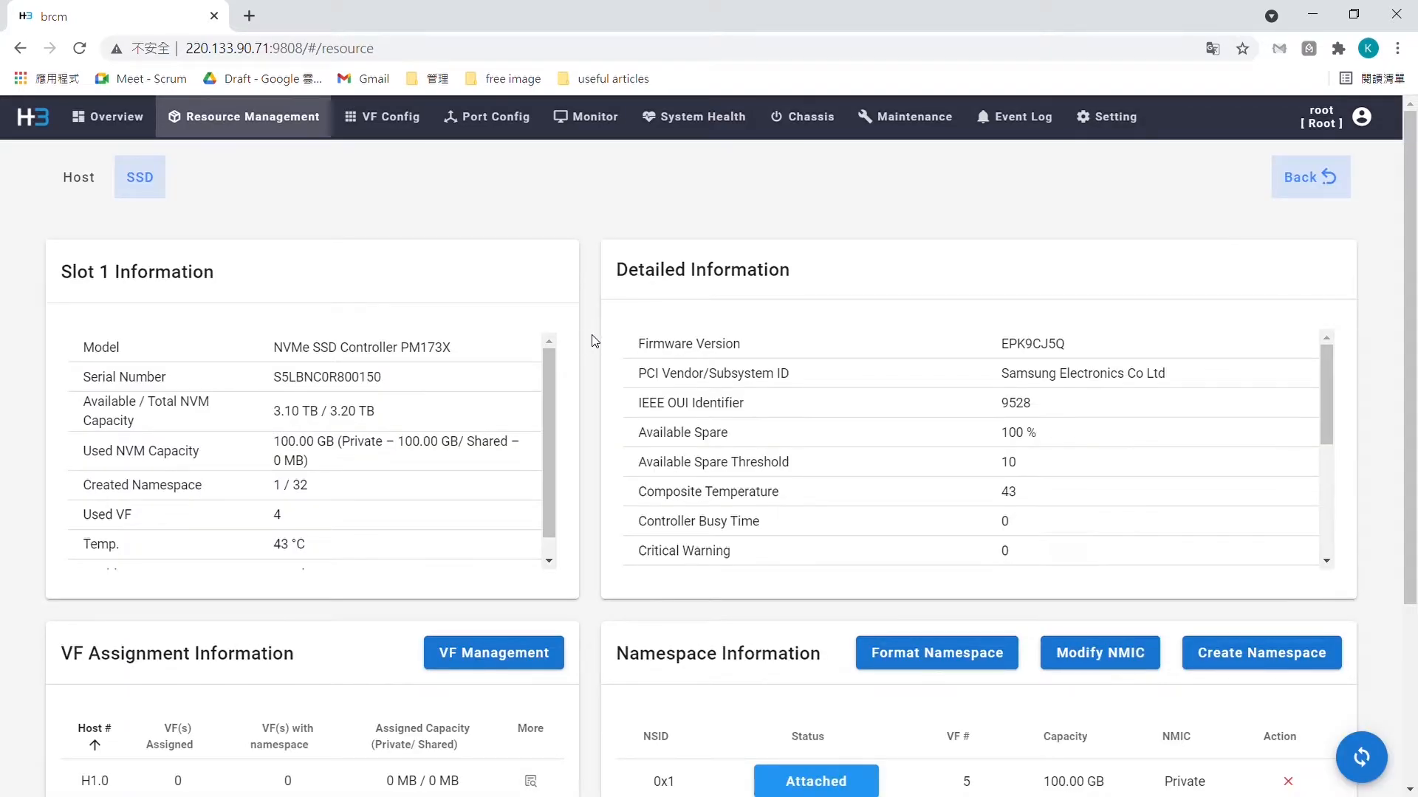
{"action": "scroll", "coordinate": [529, 510], "scroll_direction": "down", "scroll_amount": 1}
{"action": "scroll", "coordinate": [568, 570], "scroll_direction": "down", "scroll_amount": 2}
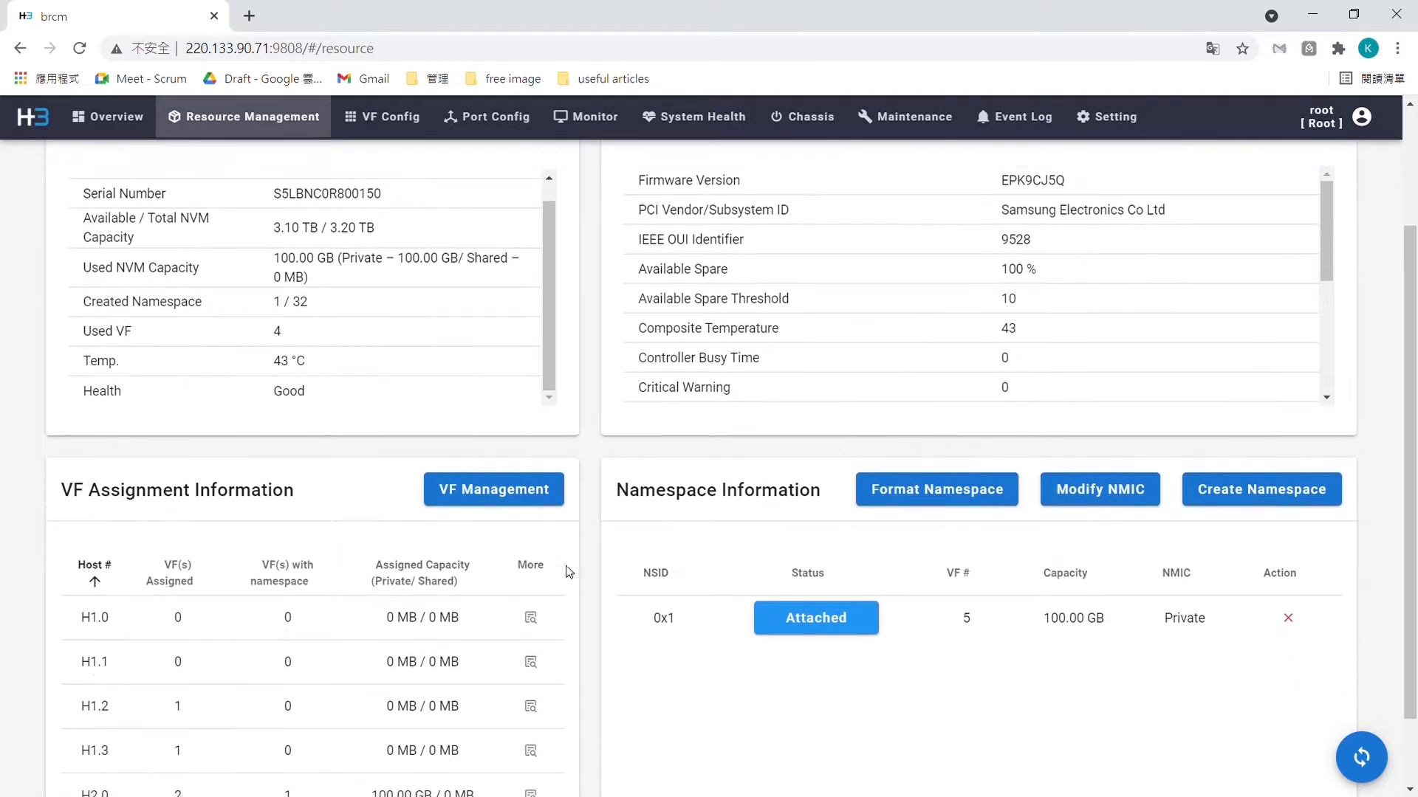
{"action": "scroll", "coordinate": [568, 571], "scroll_direction": "up", "scroll_amount": 2}
{"action": "scroll", "coordinate": [111, 494], "scroll_direction": "up", "scroll_amount": 1}
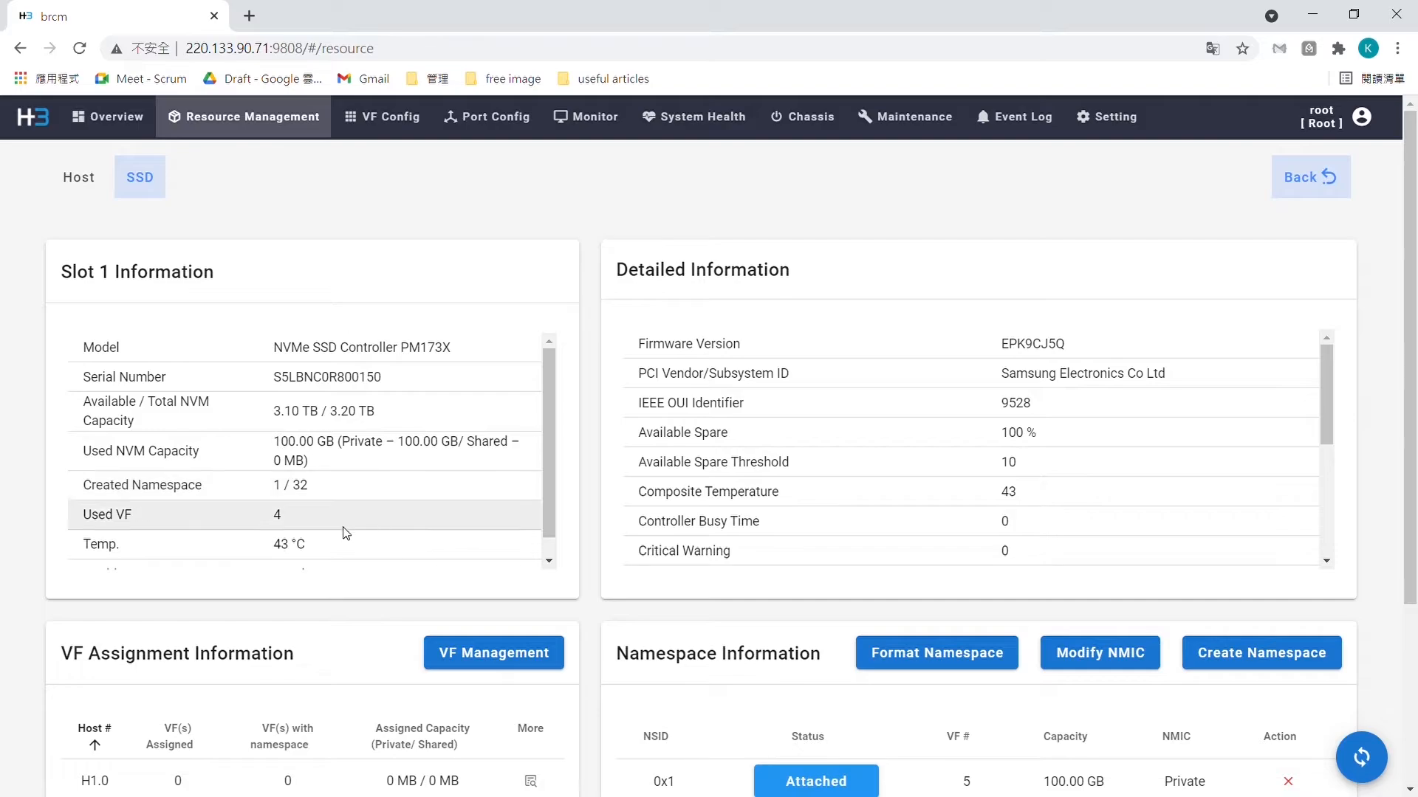
- Examine the slot 1 SSD's model, serial number, available and total capacity, and used NVM capacity
{"action": "left_click_drag", "start_coordinate": [271, 350], "coordinate": [469, 351]}
{"action": "left_click_drag", "start_coordinate": [274, 378], "coordinate": [389, 381]}
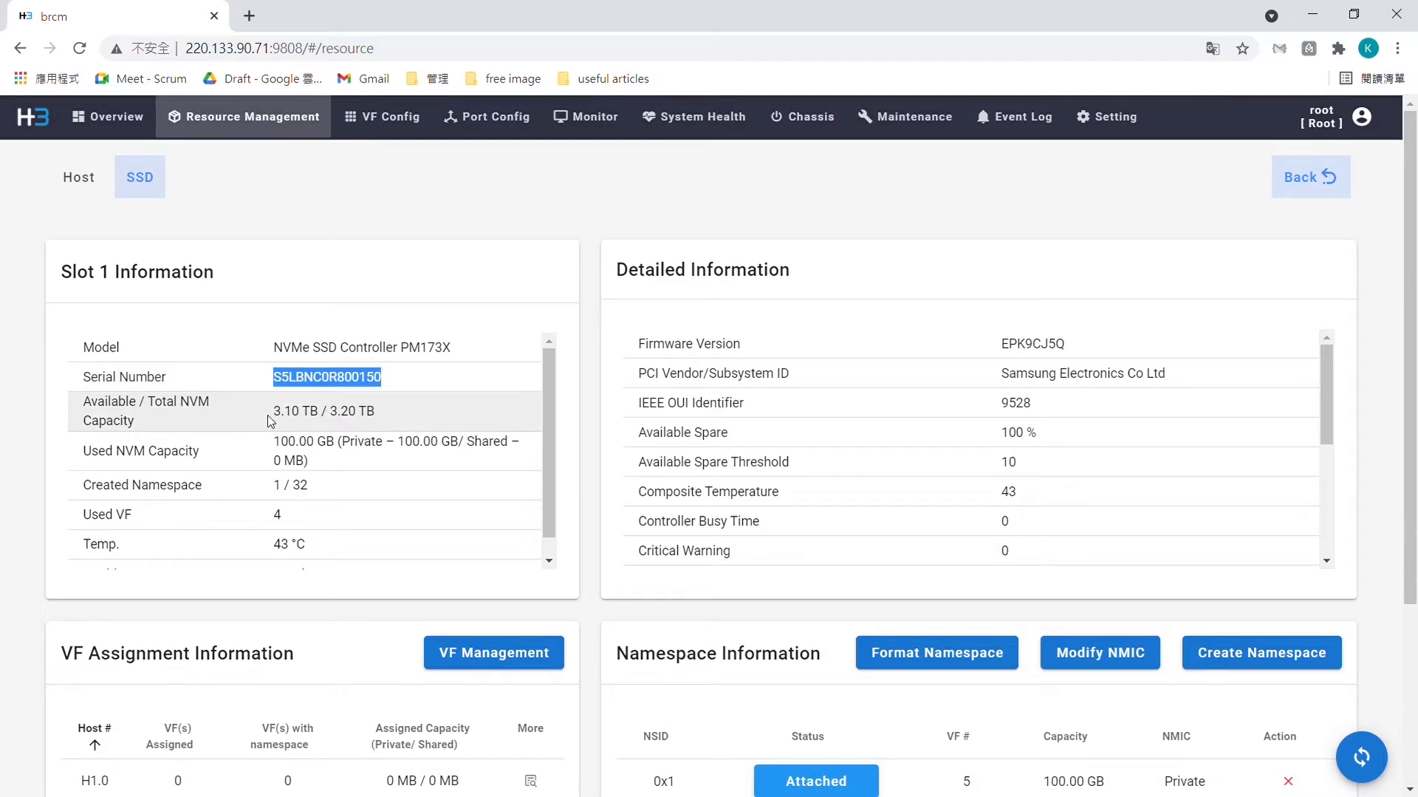
{"action": "scroll", "coordinate": [299, 420], "scroll_direction": "down", "scroll_amount": 1}
{"action": "left_click_drag", "start_coordinate": [273, 392], "coordinate": [383, 397]}
{"action": "left_click_drag", "start_coordinate": [274, 428], "coordinate": [347, 449]}
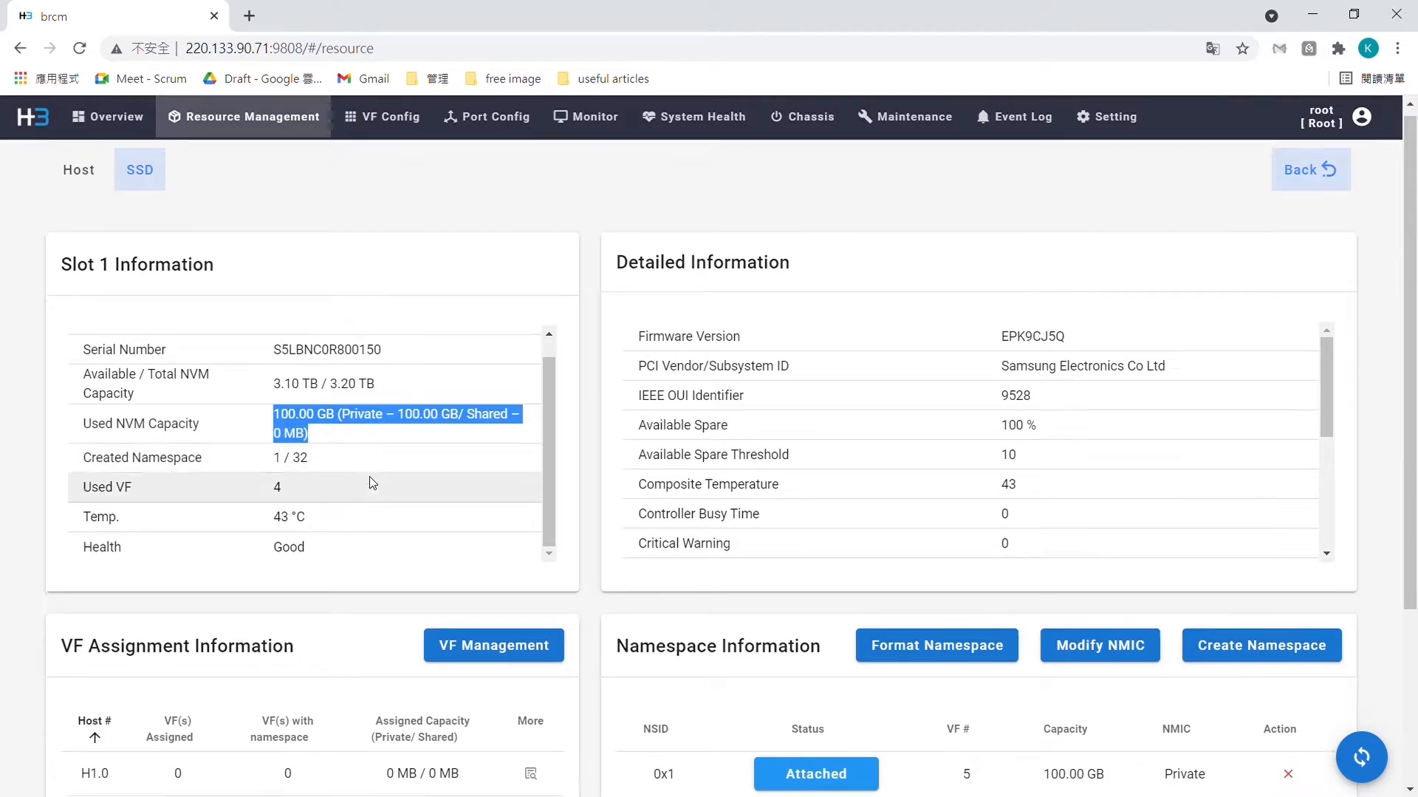
- Examine the slot 1 SSD's created namespace, used VF, temperature and health entries
{"action": "scroll", "coordinate": [369, 476], "scroll_direction": "down", "scroll_amount": 1}
{"action": "left_click_drag", "start_coordinate": [271, 373], "coordinate": [317, 373]}
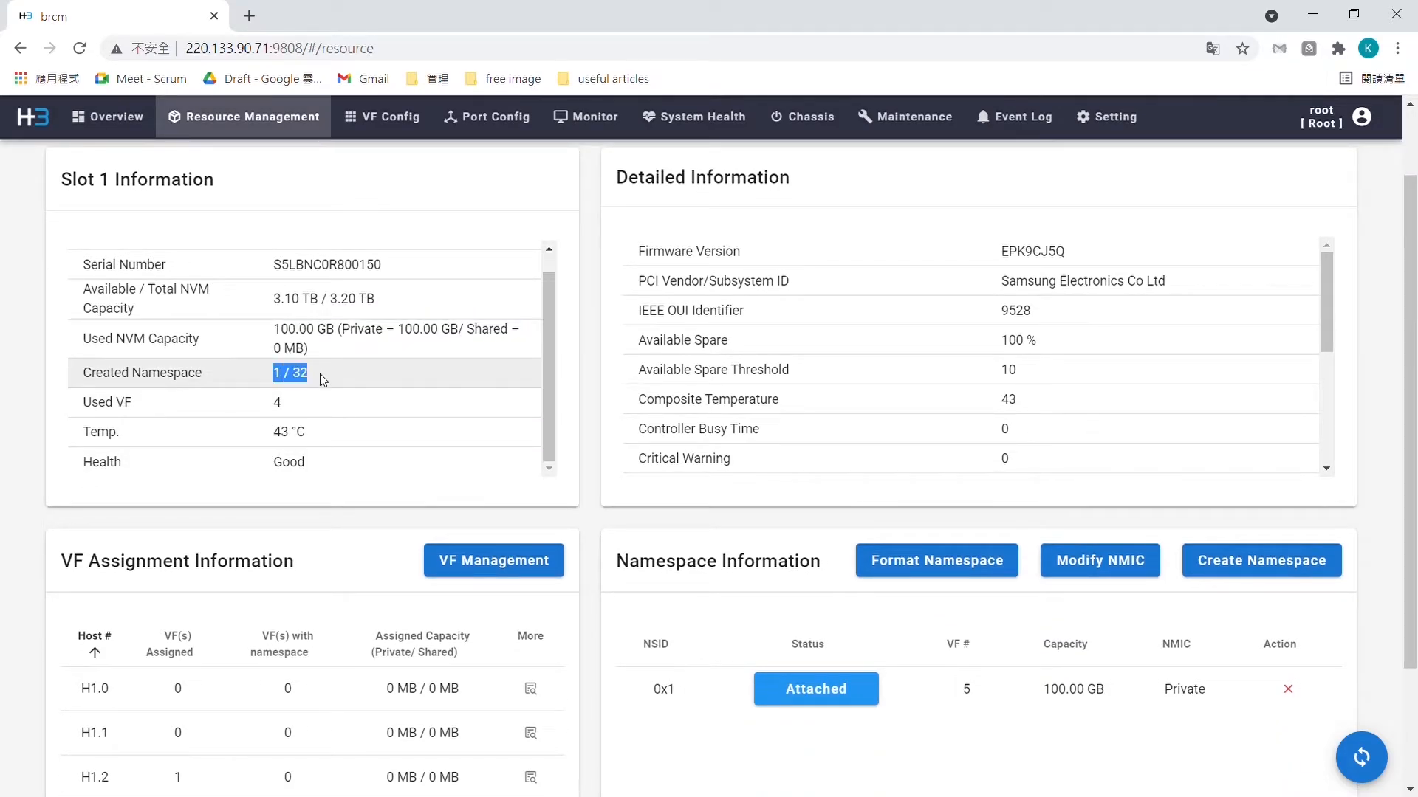
{"action": "scroll", "coordinate": [282, 408], "scroll_direction": "down", "scroll_amount": 1}
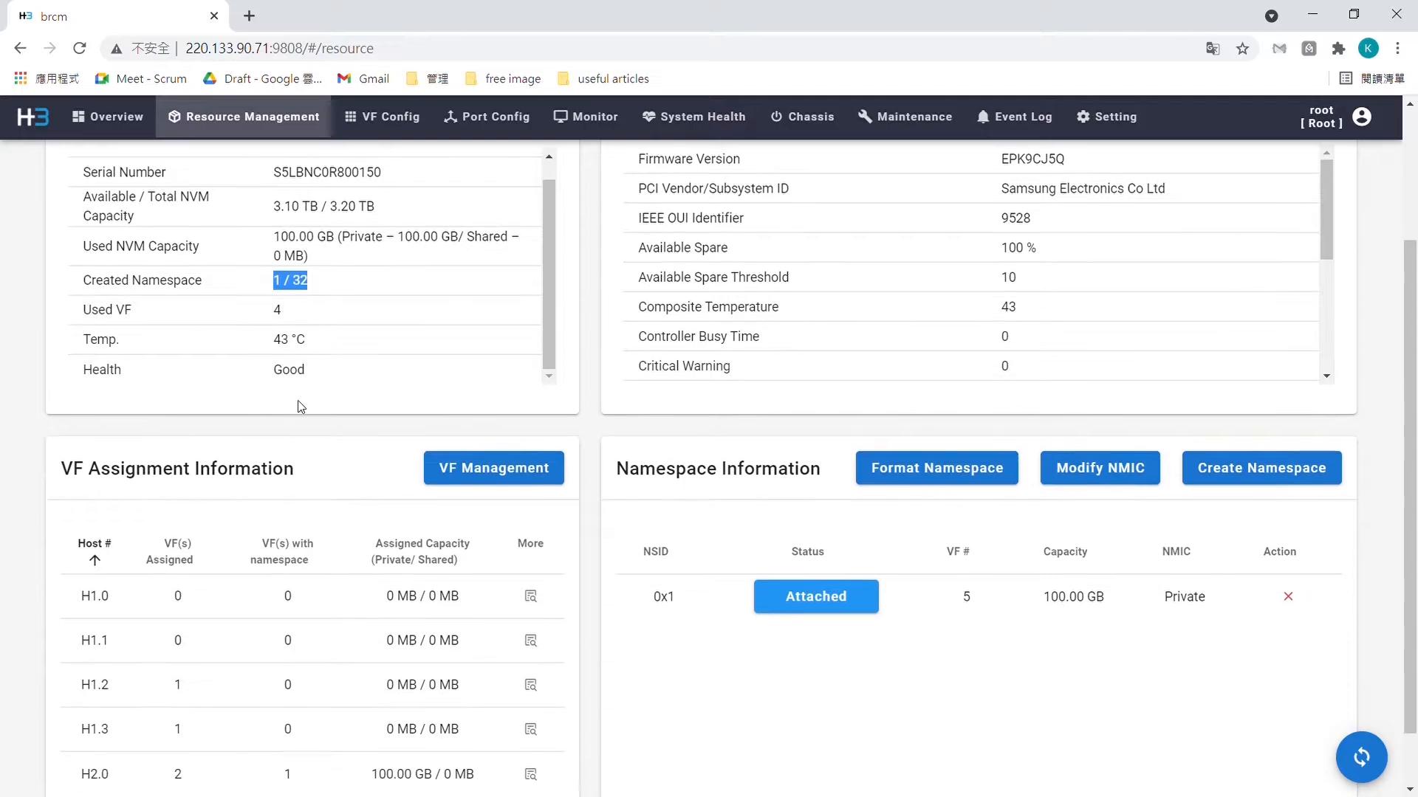
{"action": "left_click_drag", "start_coordinate": [270, 311], "coordinate": [303, 318]}
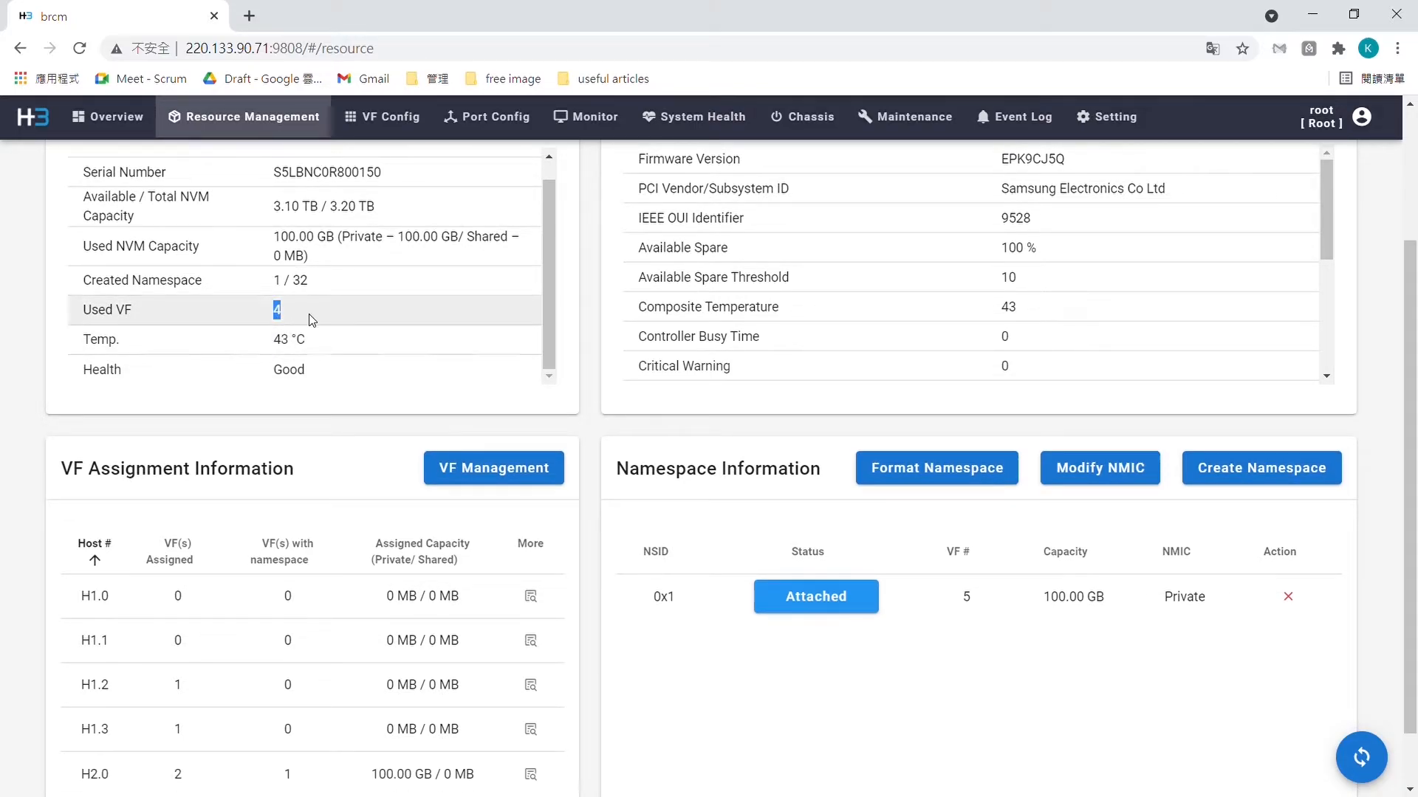
{"action": "scroll", "coordinate": [319, 362], "scroll_direction": "down", "scroll_amount": 1}
{"action": "mouse_move", "coordinate": [273, 274]}
{"action": "left_mouse_down"}
{"action": "mouse_move", "coordinate": [331, 282]}
{"action": "mouse_move", "coordinate": [284, 308]}
{"action": "mouse_move", "coordinate": [321, 309]}
{"action": "left_mouse_up"}
{"action": "scroll", "coordinate": [941, 428], "scroll_direction": "up", "scroll_amount": 4}
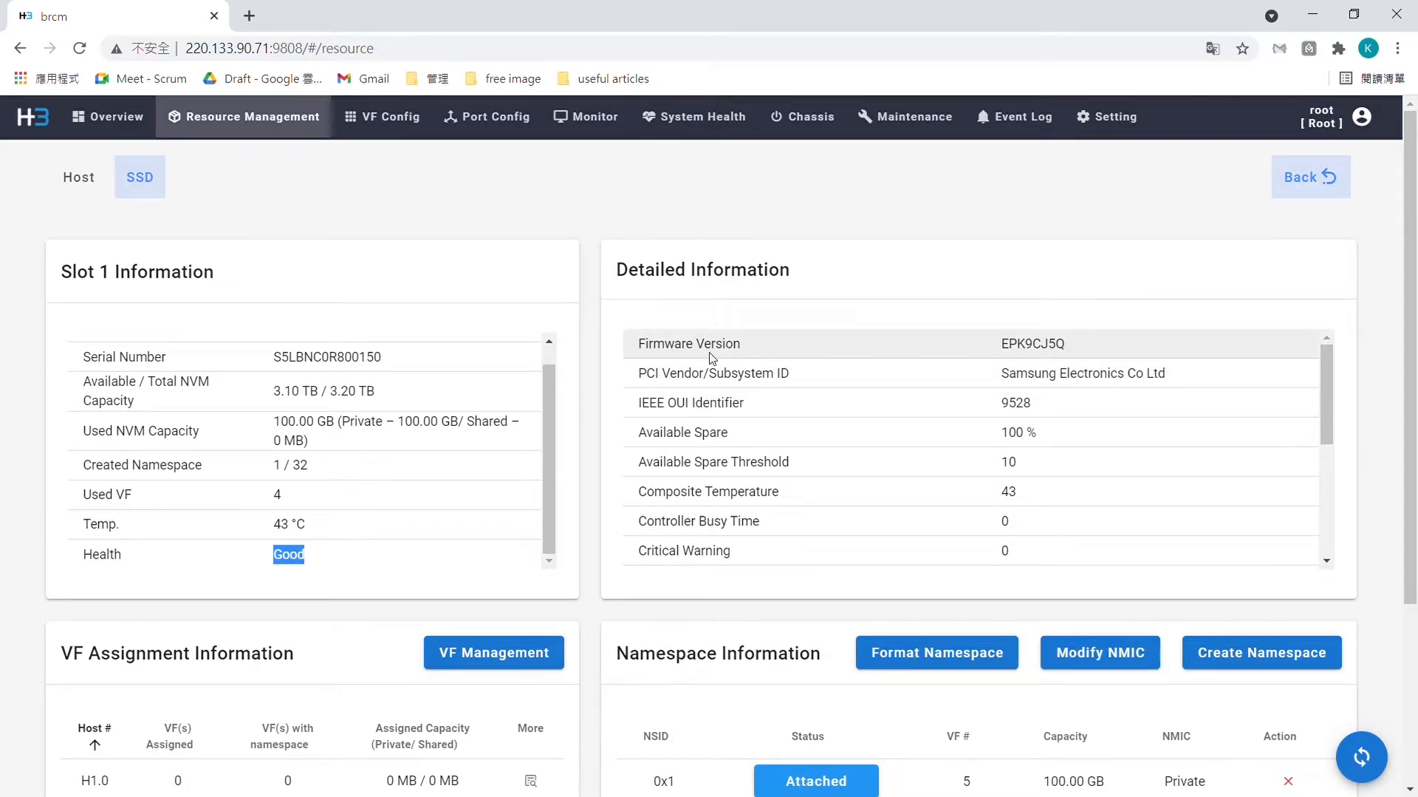
- Examine the firmware version and PCI vendor/subsystem ID in the slot 1 SSD's detailed information
{"action": "left_click_drag", "start_coordinate": [990, 343], "coordinate": [1066, 347]}
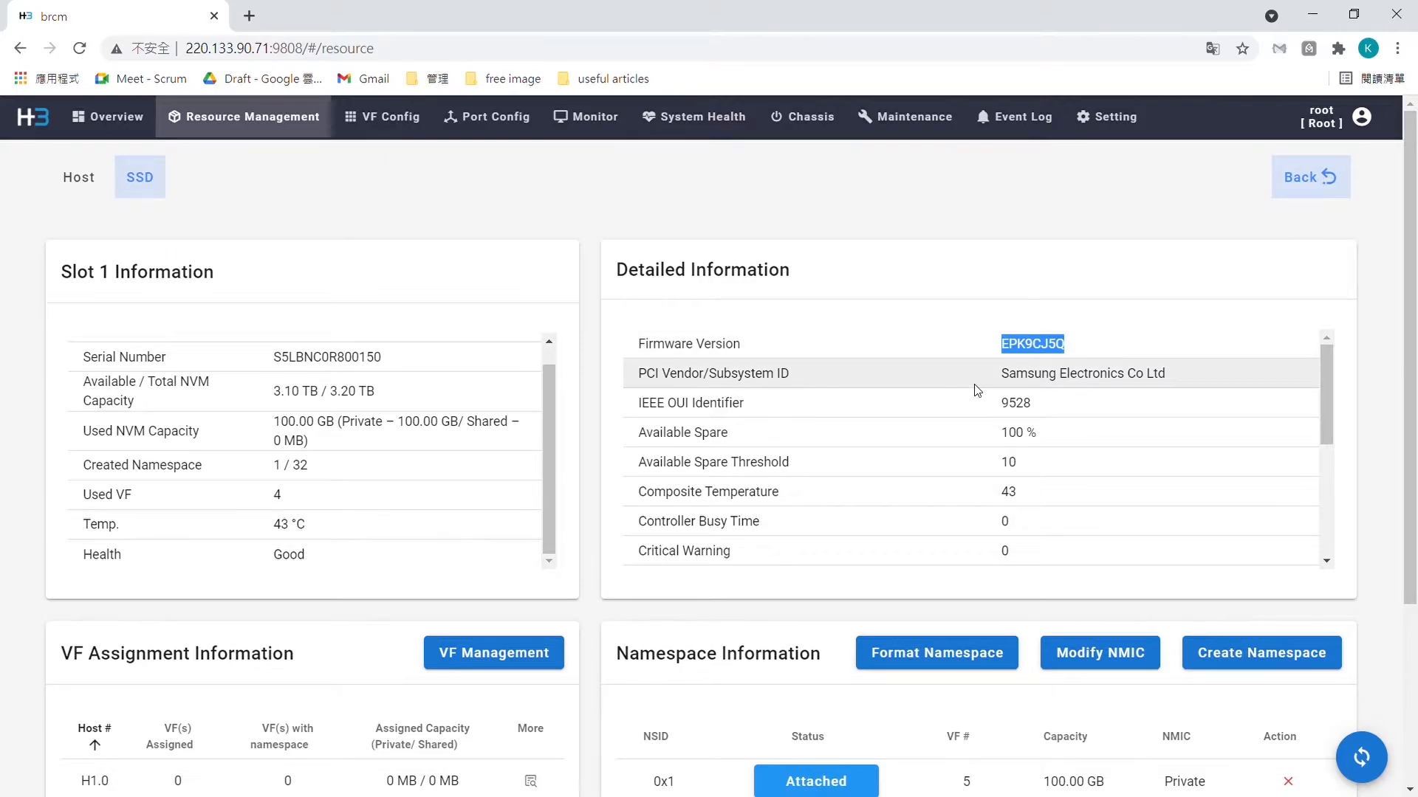
{"action": "left_click_drag", "start_coordinate": [709, 373], "coordinate": [893, 384]}
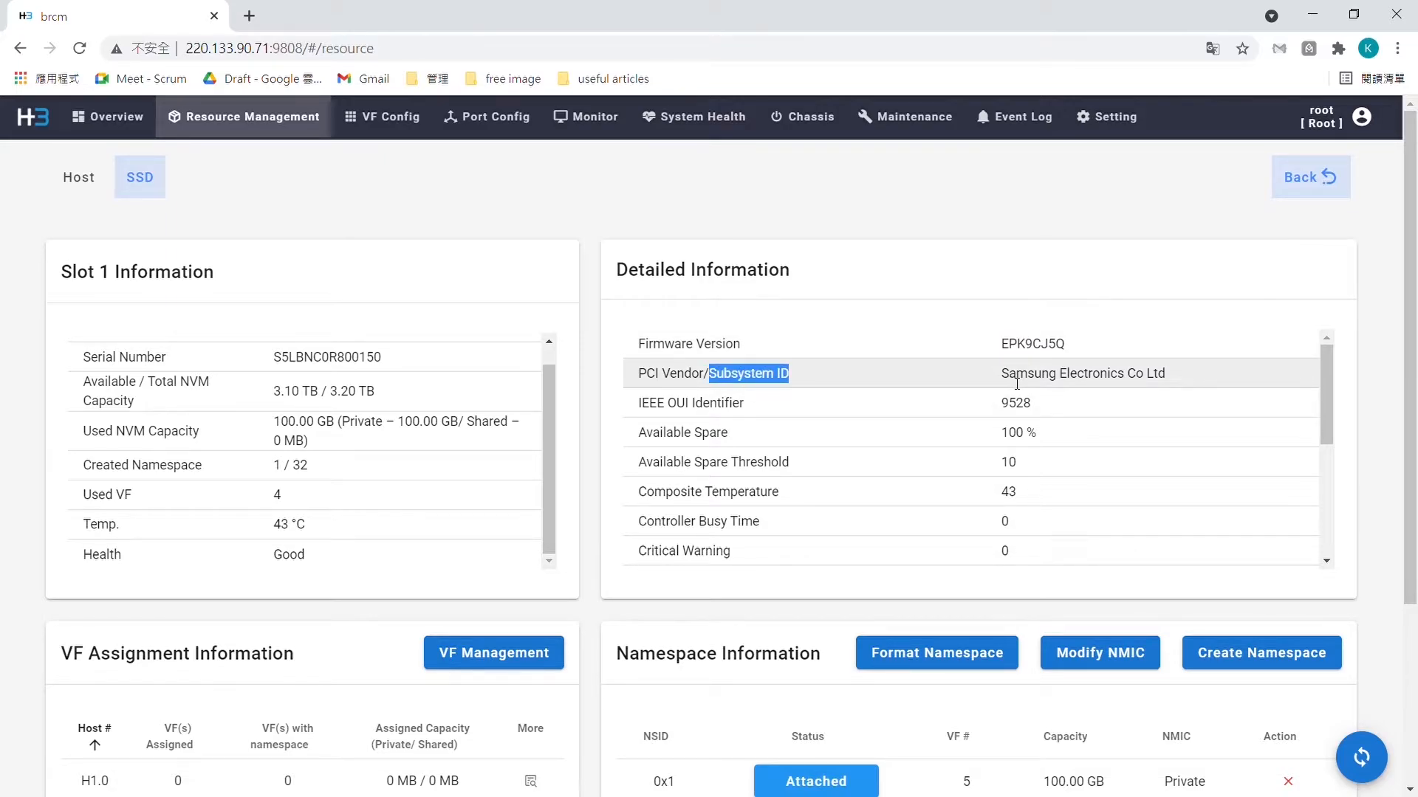
{"action": "left_click_drag", "start_coordinate": [1001, 374], "coordinate": [1157, 374]}
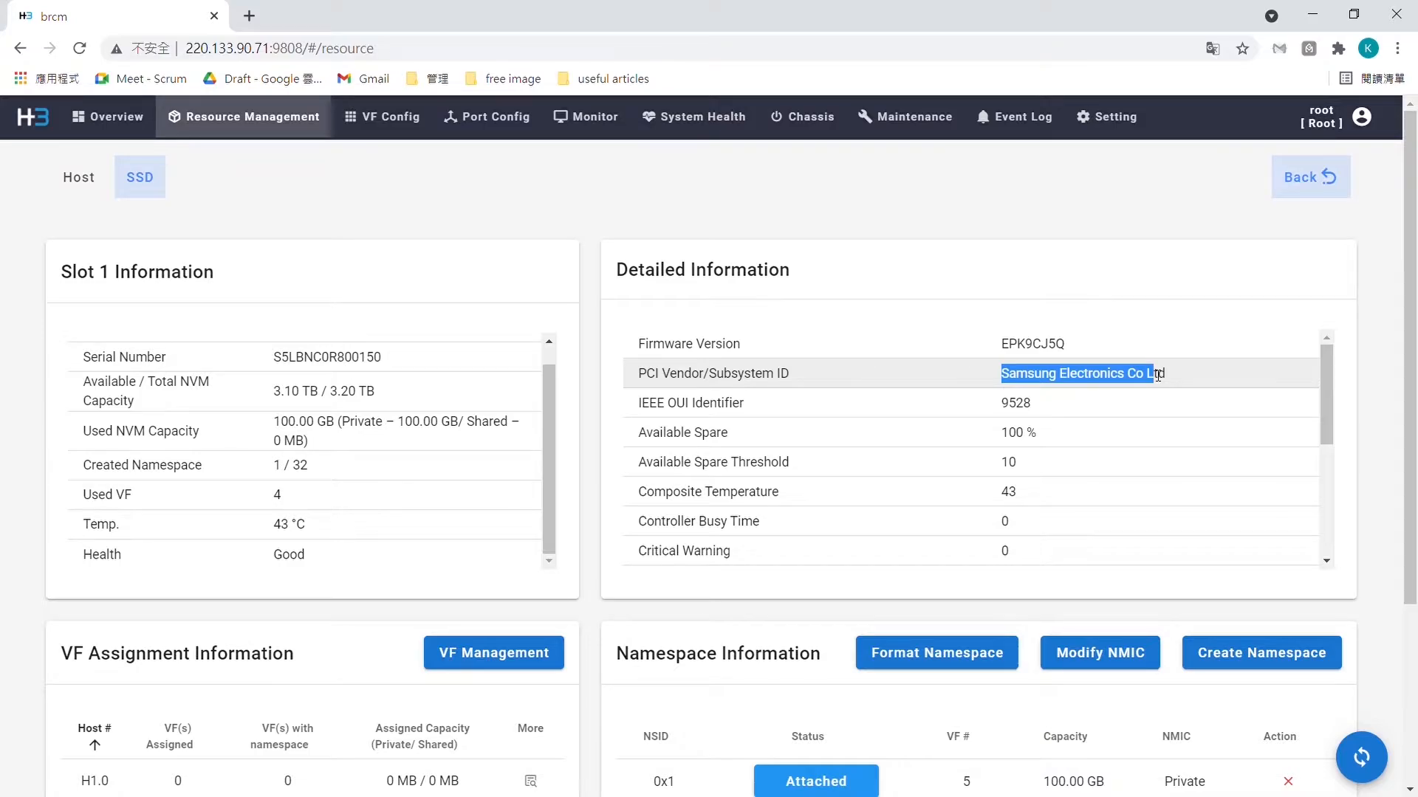
{"action": "left_click_drag", "start_coordinate": [1001, 374], "coordinate": [1161, 380]}
{"action": "scroll", "coordinate": [1080, 413], "scroll_direction": "up", "scroll_amount": 1}
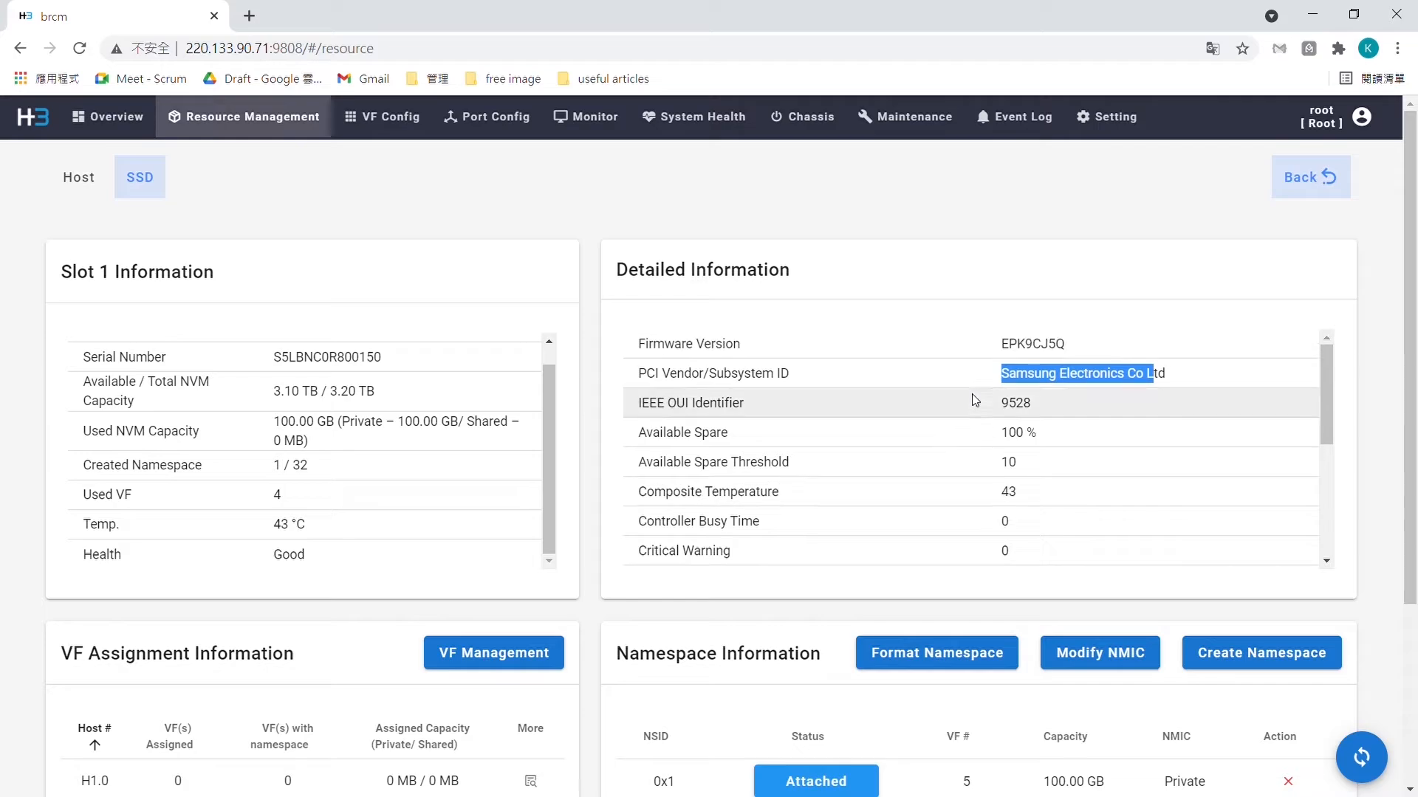
- Examine the IEEE OUI identifier and the remaining entries of the slot 1 SSD's detailed information, down to unsafe shutdowns
{"action": "left_click_drag", "start_coordinate": [692, 405], "coordinate": [769, 406]}
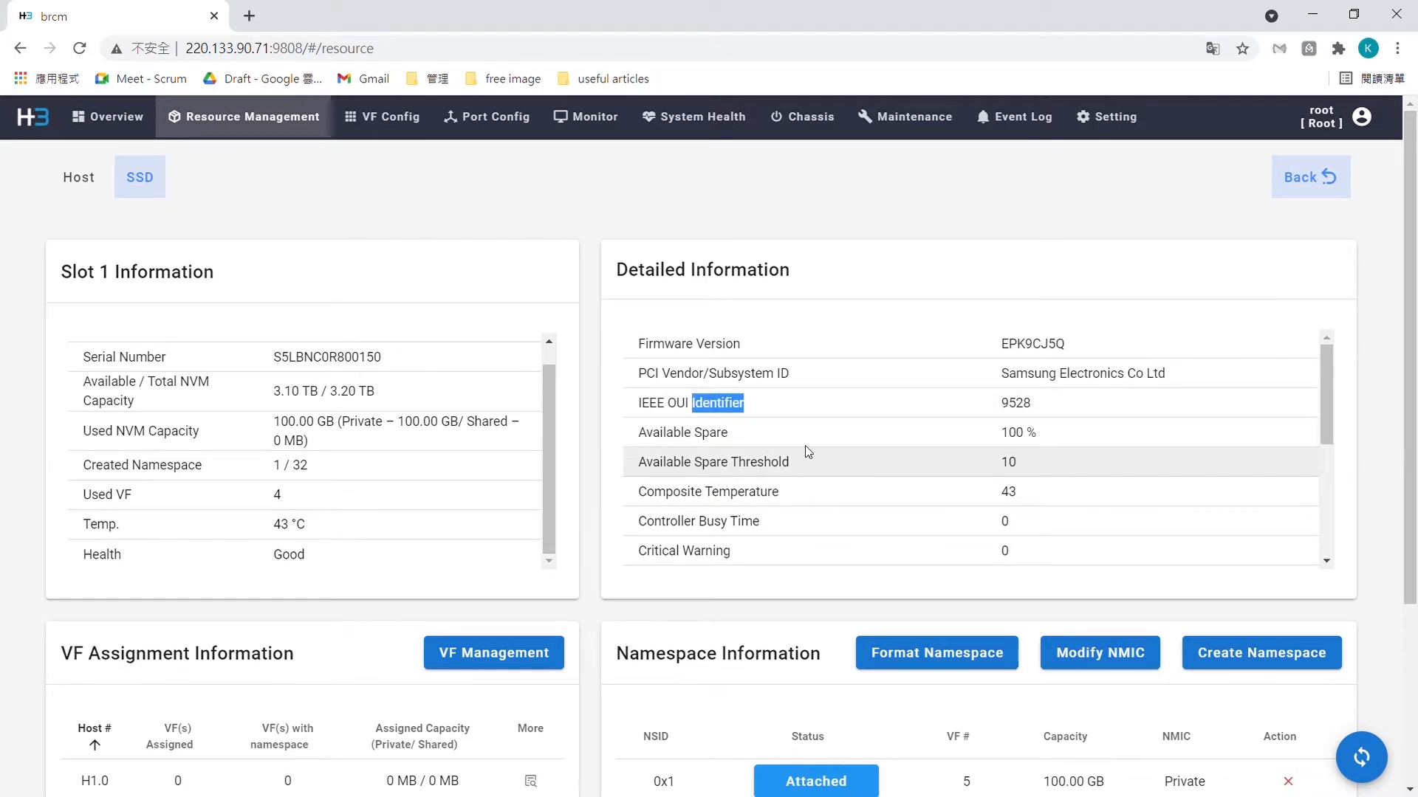
{"action": "scroll", "coordinate": [812, 454], "scroll_direction": "down", "scroll_amount": 2}
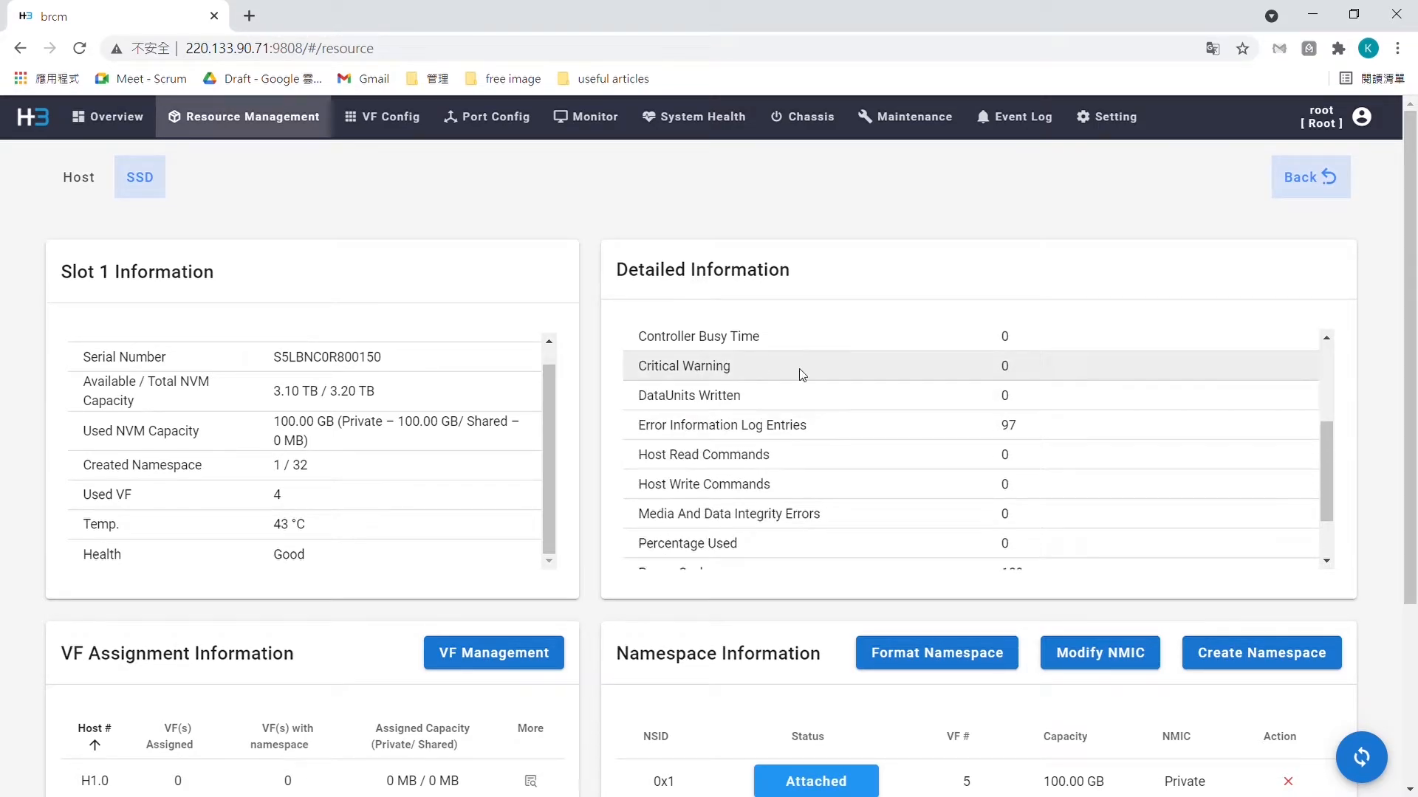
{"action": "scroll", "coordinate": [839, 484], "scroll_direction": "down", "scroll_amount": 1}
{"action": "scroll", "coordinate": [897, 443], "scroll_direction": "up", "scroll_amount": 3}
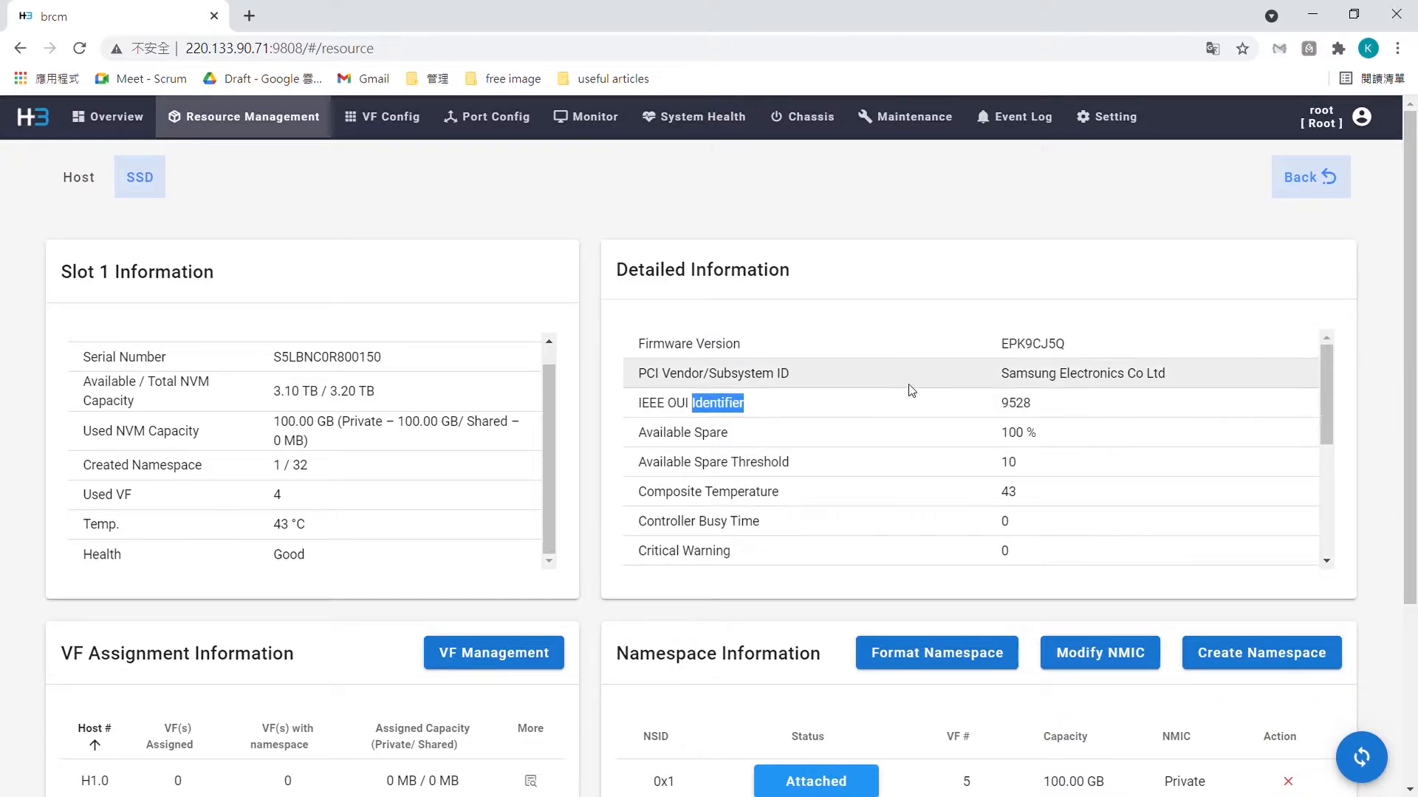
{"action": "scroll", "coordinate": [956, 466], "scroll_direction": "down", "scroll_amount": 2}
{"action": "scroll", "coordinate": [953, 484], "scroll_direction": "down", "scroll_amount": 2}
{"action": "scroll", "coordinate": [937, 488], "scroll_direction": "down", "scroll_amount": 3}
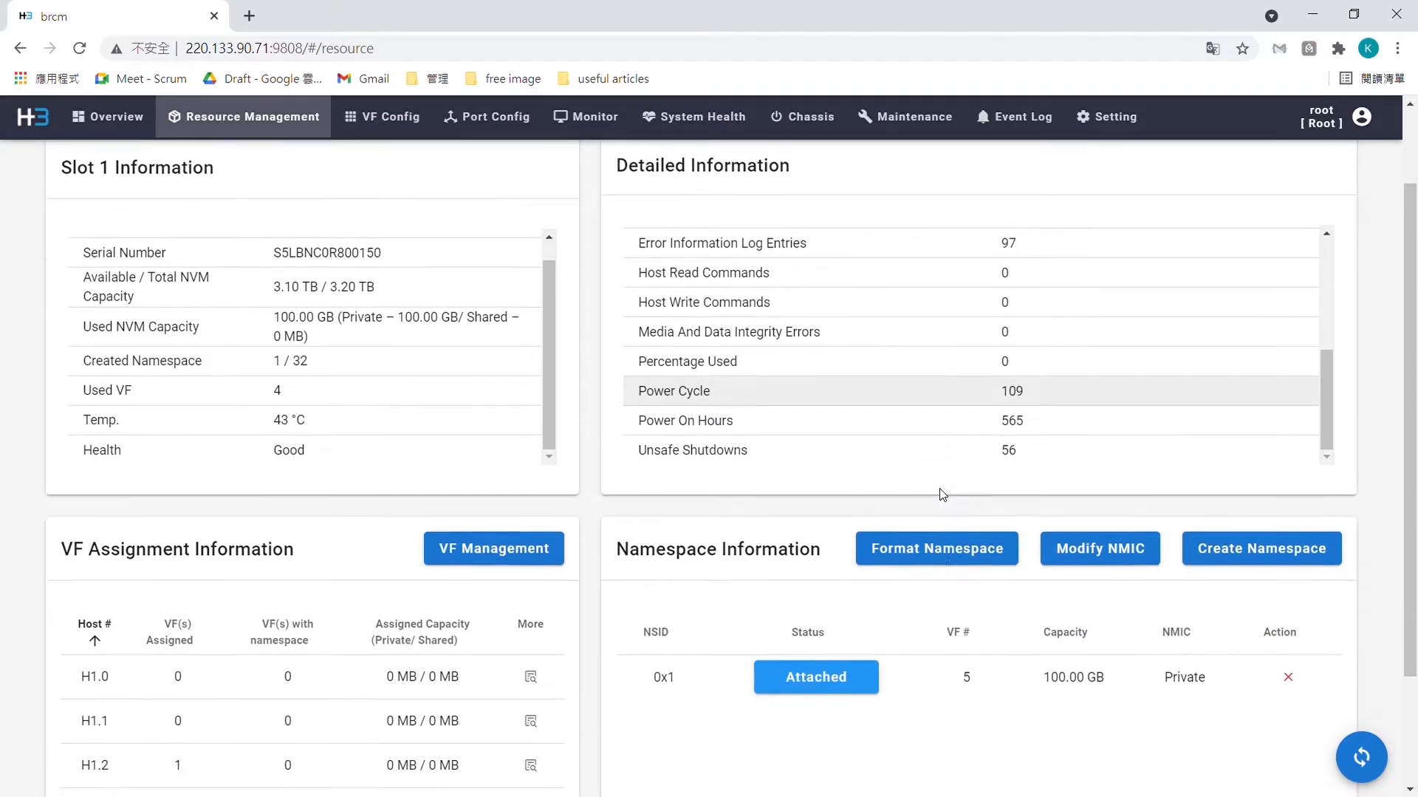
{"action": "scroll", "coordinate": [1345, 456], "scroll_direction": "up", "scroll_amount": 3}
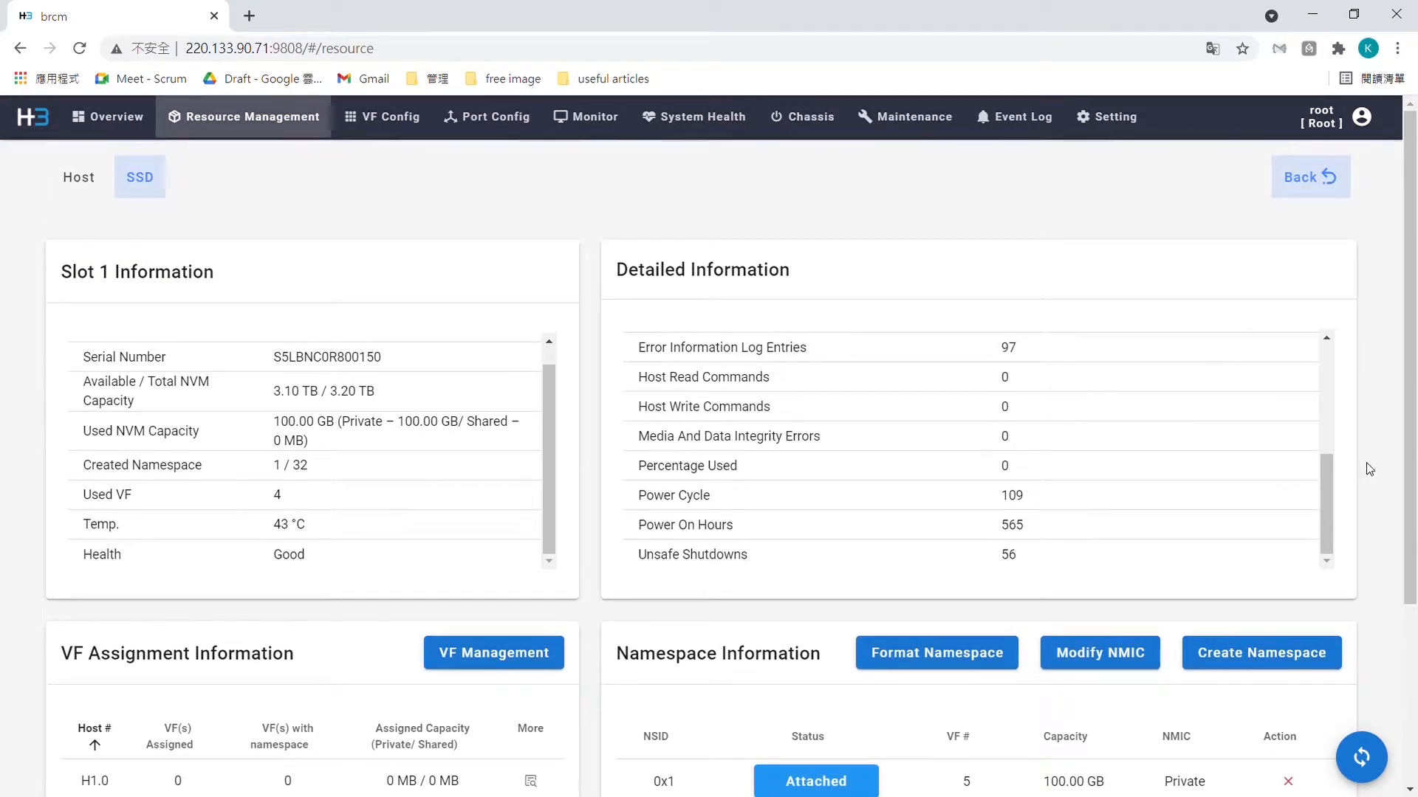
{"action": "scroll", "coordinate": [1109, 426], "scroll_direction": "down", "scroll_amount": 1}
{"action": "scroll", "coordinate": [1108, 426], "scroll_direction": "up", "scroll_amount": 4}
{"action": "scroll", "coordinate": [1109, 426], "scroll_direction": "up", "scroll_amount": 2}
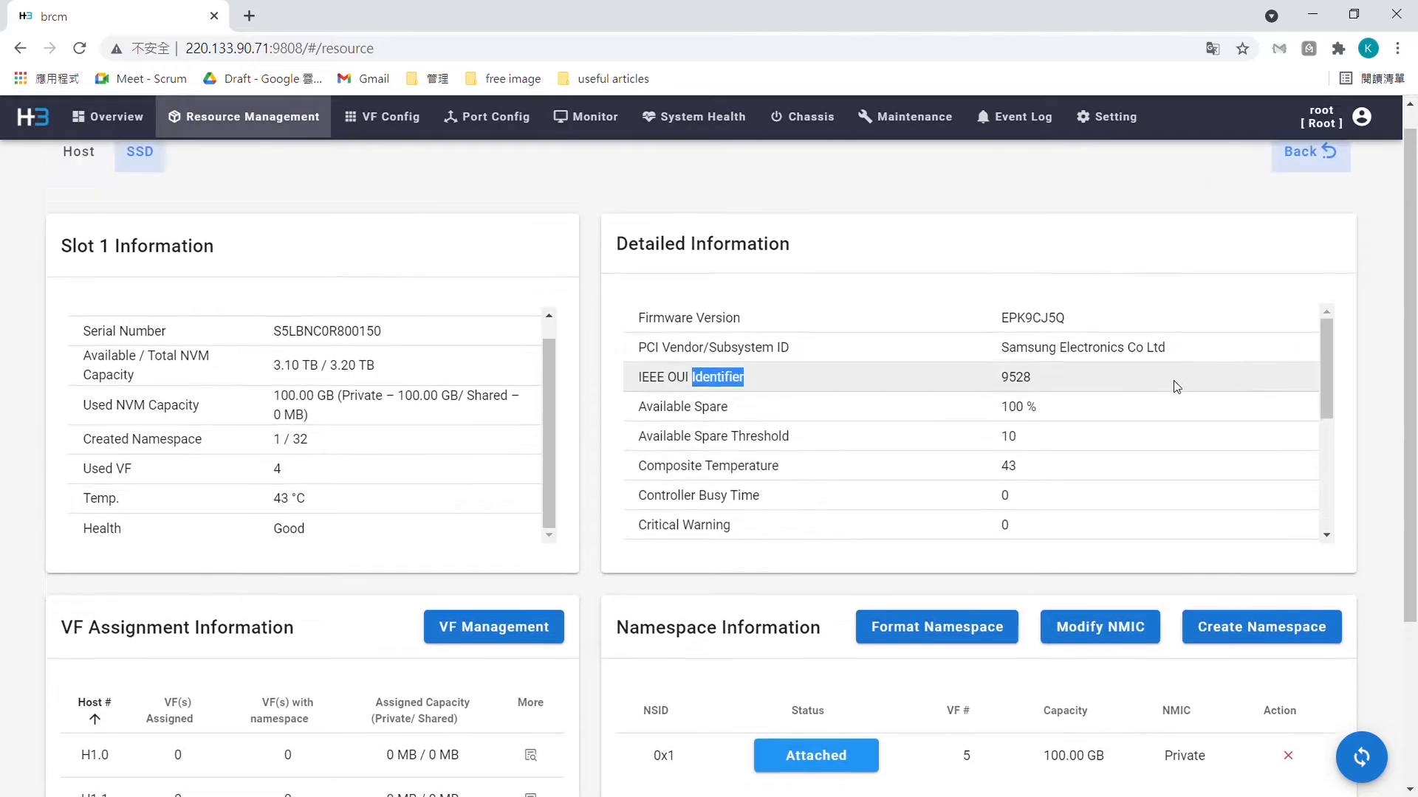
{"action": "scroll", "coordinate": [1292, 437], "scroll_direction": "down", "scroll_amount": 3}
{"action": "scroll", "coordinate": [1292, 437], "scroll_direction": "up", "scroll_amount": 3}
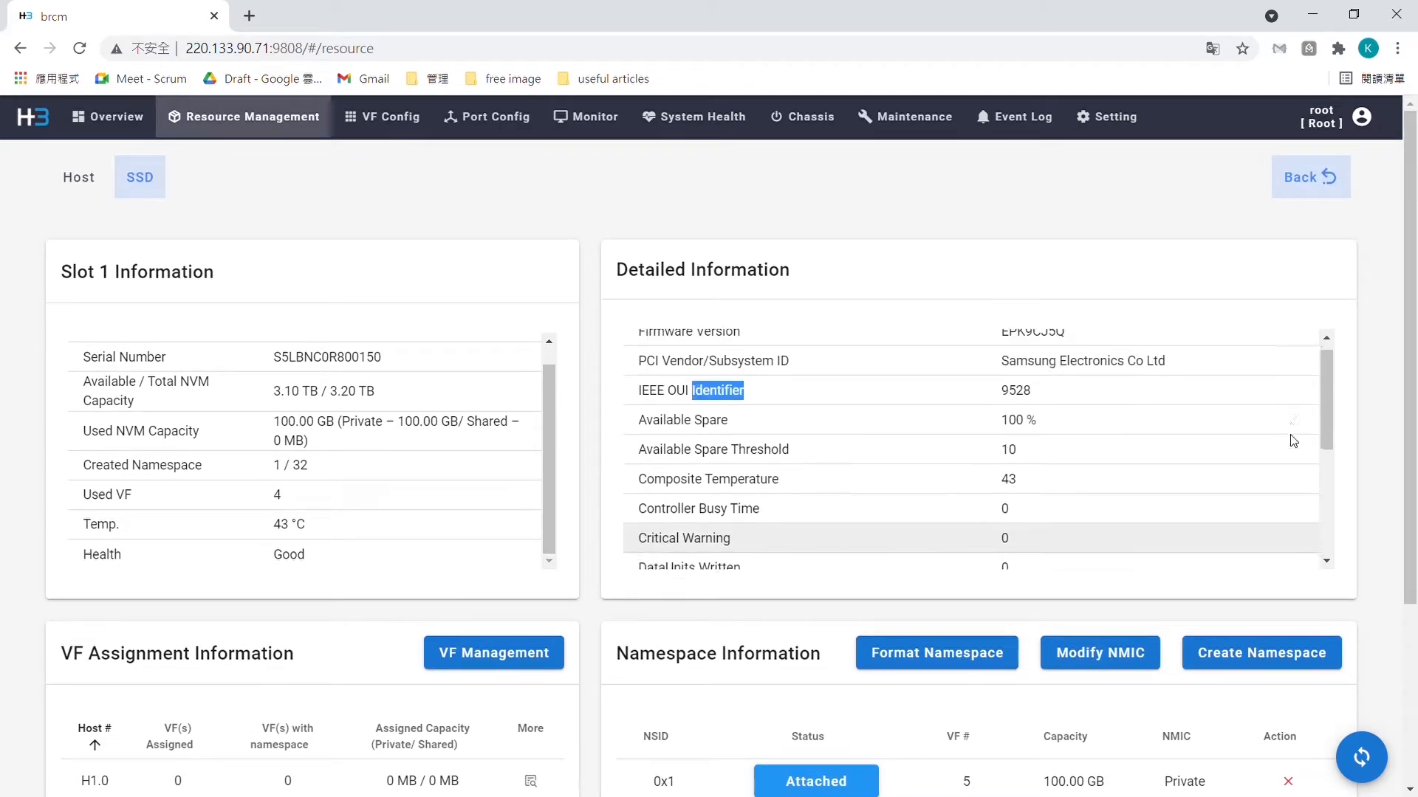
{"action": "left_click", "coordinate": [782, 403]}
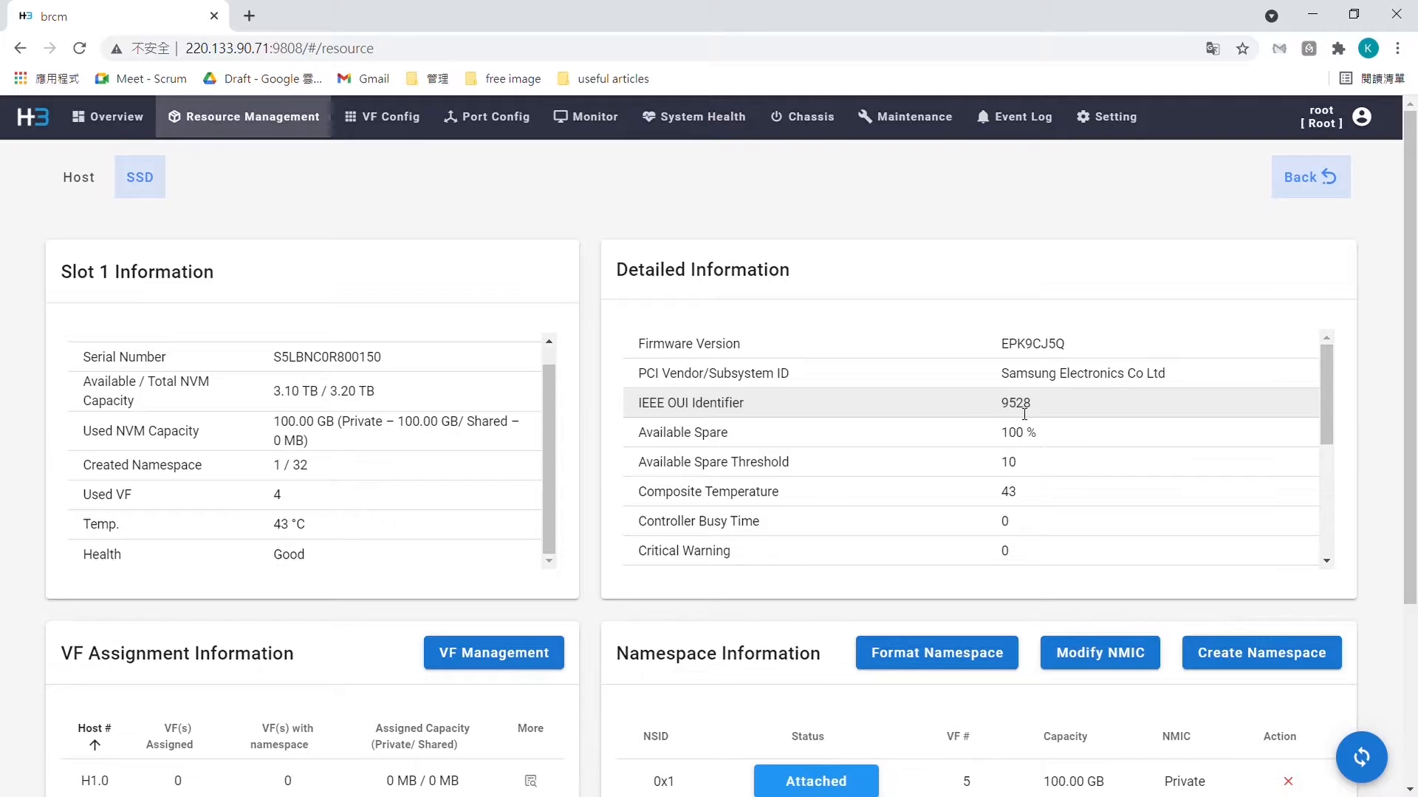
- Review the spare, temperature, error log, host command and power entries in the slot 1 SSD's detailed information
{"action": "scroll", "coordinate": [1068, 511], "scroll_direction": "down", "scroll_amount": 1}
{"action": "scroll", "coordinate": [1069, 510], "scroll_direction": "down", "scroll_amount": 5}
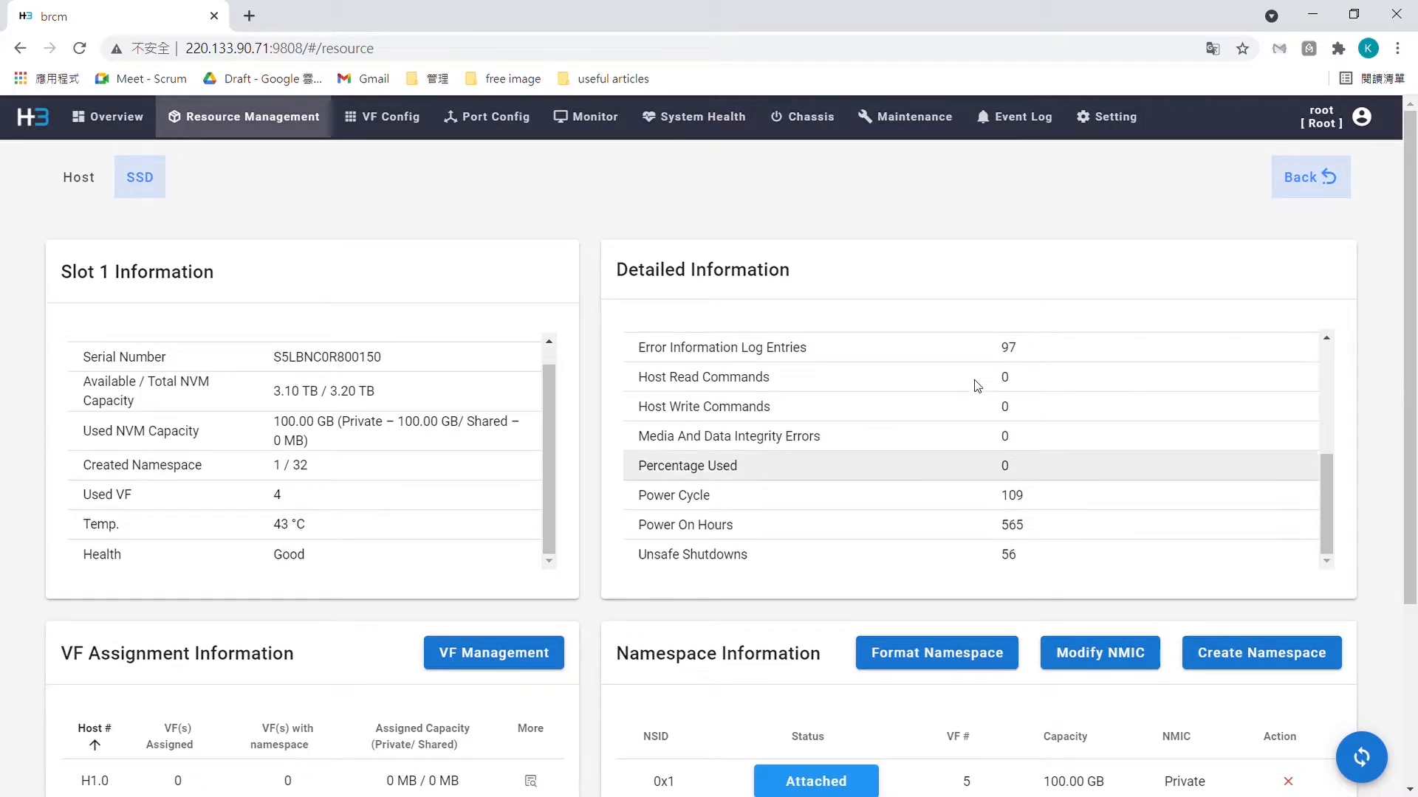
{"action": "scroll", "coordinate": [926, 299], "scroll_direction": "down", "scroll_amount": 3}
{"action": "scroll", "coordinate": [1039, 390], "scroll_direction": "up", "scroll_amount": 5}
{"action": "scroll", "coordinate": [1039, 390], "scroll_direction": "up", "scroll_amount": 4}
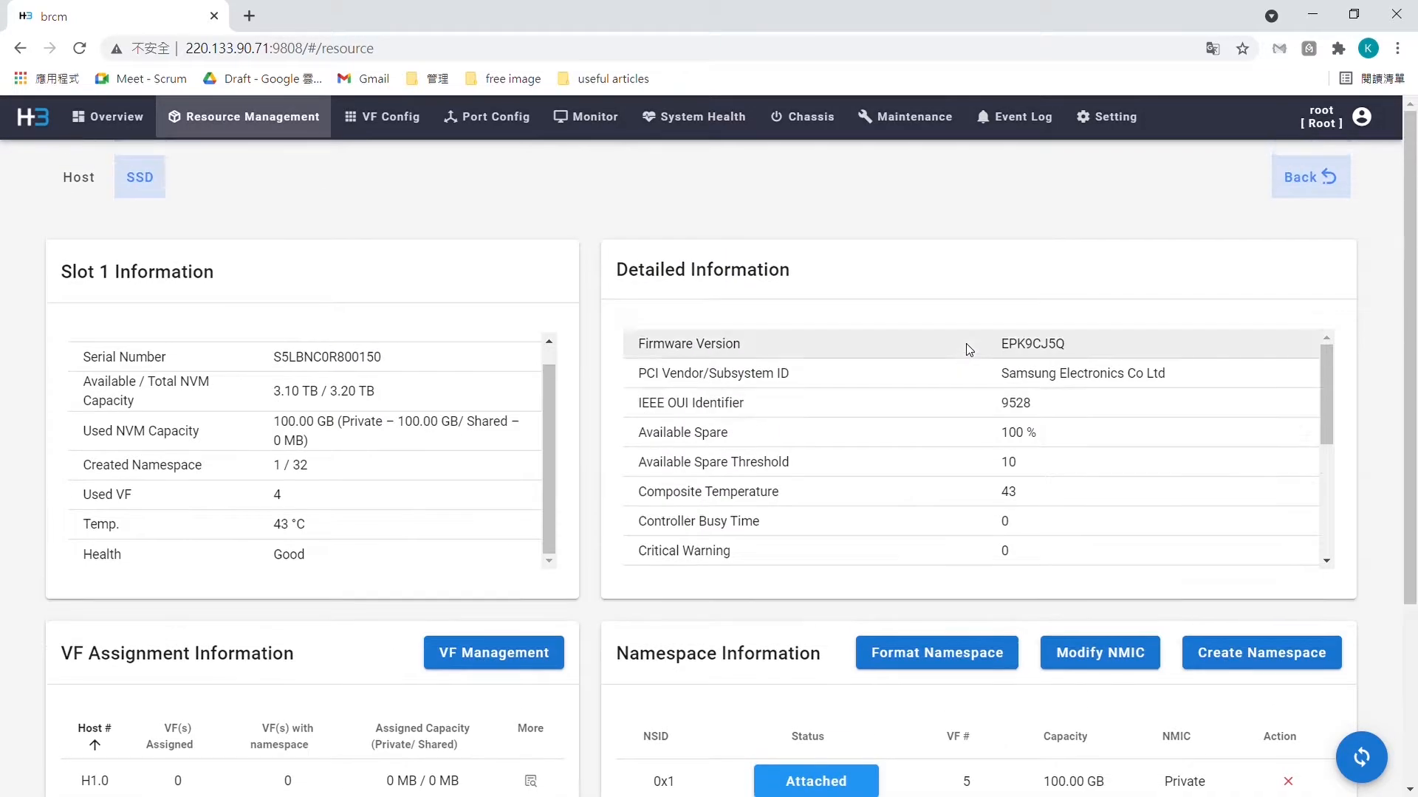
{"action": "scroll", "coordinate": [1029, 517], "scroll_direction": "down", "scroll_amount": 5}
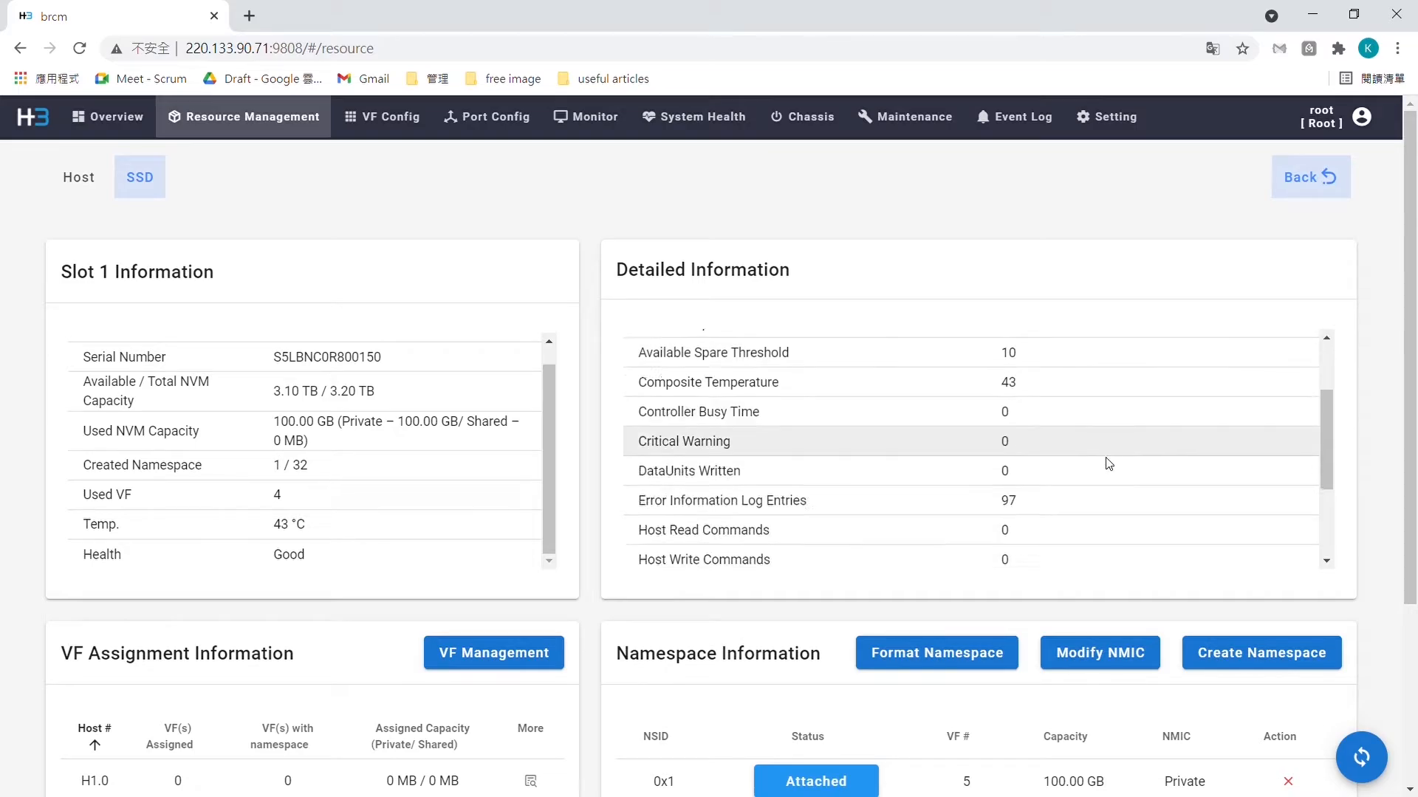
{"action": "scroll", "coordinate": [776, 547], "scroll_direction": "down", "scroll_amount": 3}
{"action": "scroll", "coordinate": [395, 338], "scroll_direction": "up", "scroll_amount": 1}
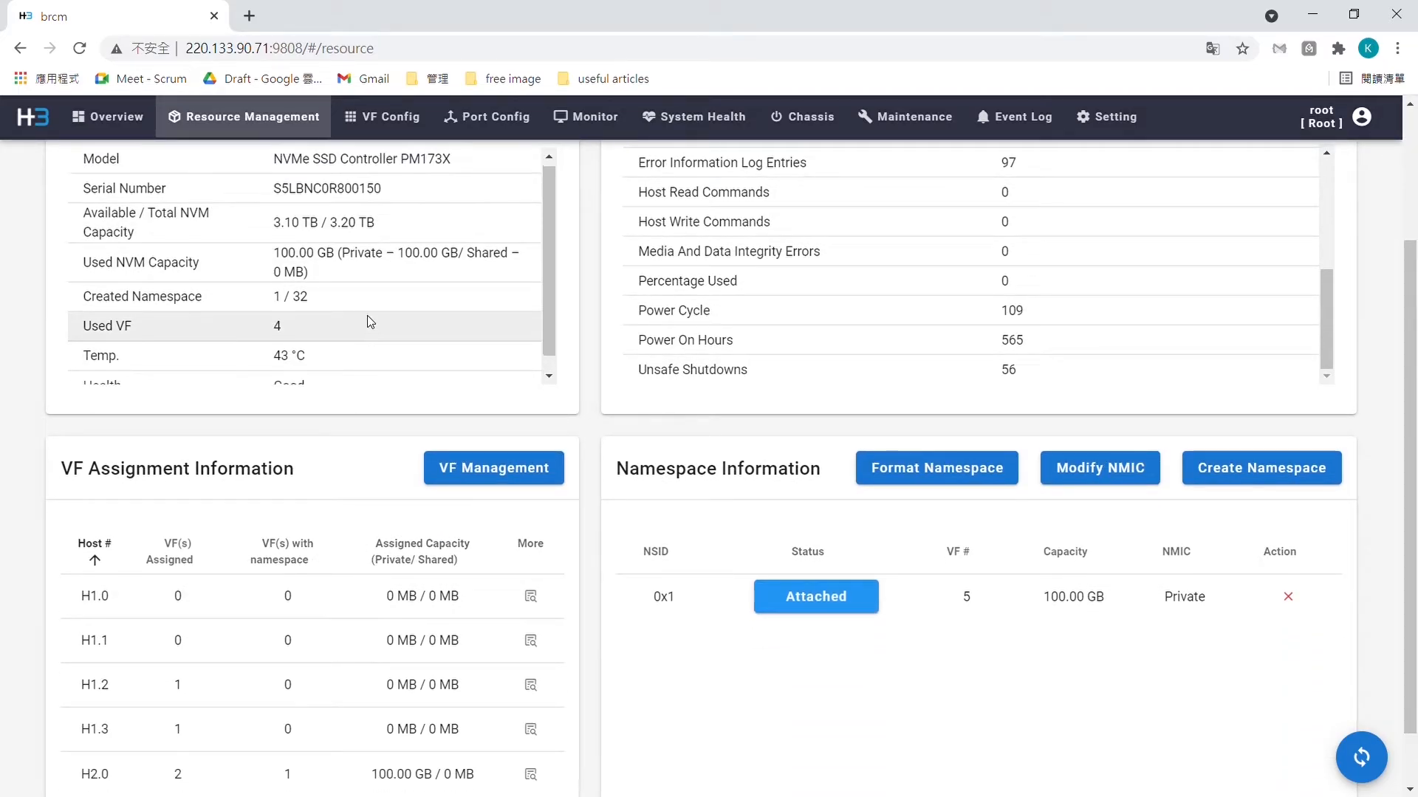
- Look over the VF Assignment Information table for the slot 1 SSD's hosts, together with the Slot 1 Information section
{"action": "scroll", "coordinate": [367, 312], "scroll_direction": "down", "scroll_amount": 2}
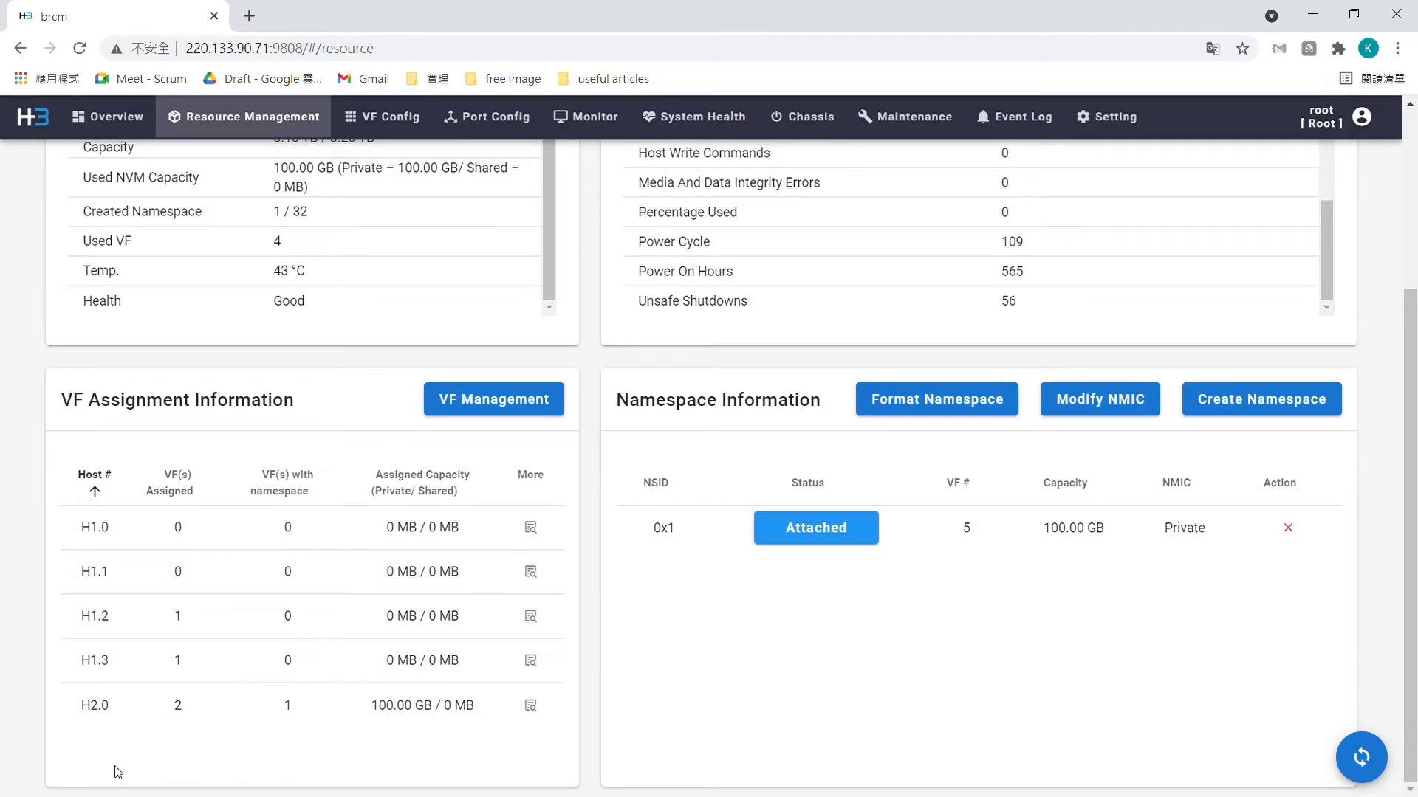
{"action": "scroll", "coordinate": [109, 787], "scroll_direction": "up", "scroll_amount": 4}
{"action": "scroll", "coordinate": [285, 683], "scroll_direction": "down", "scroll_amount": 3}
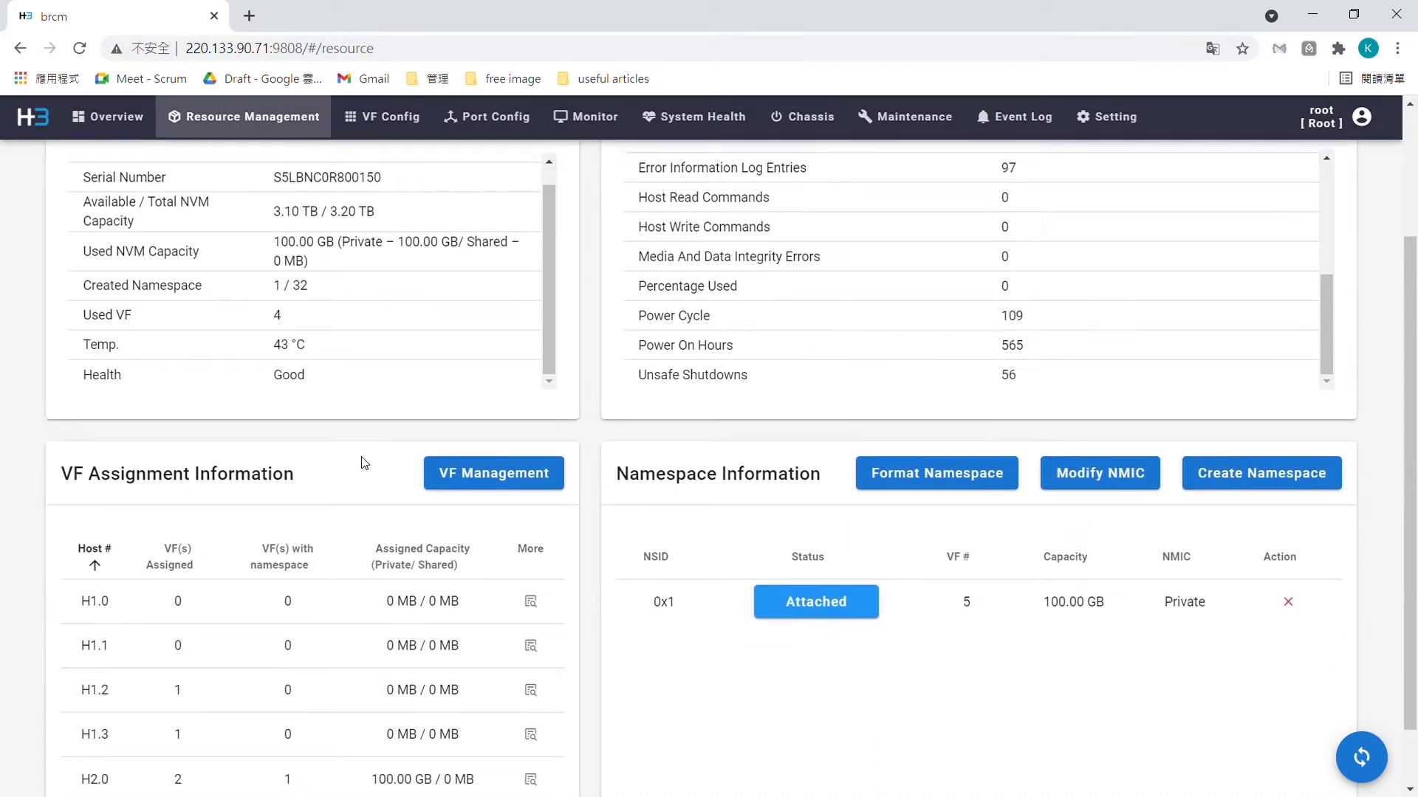
{"action": "scroll", "coordinate": [363, 463], "scroll_direction": "up", "scroll_amount": 3}
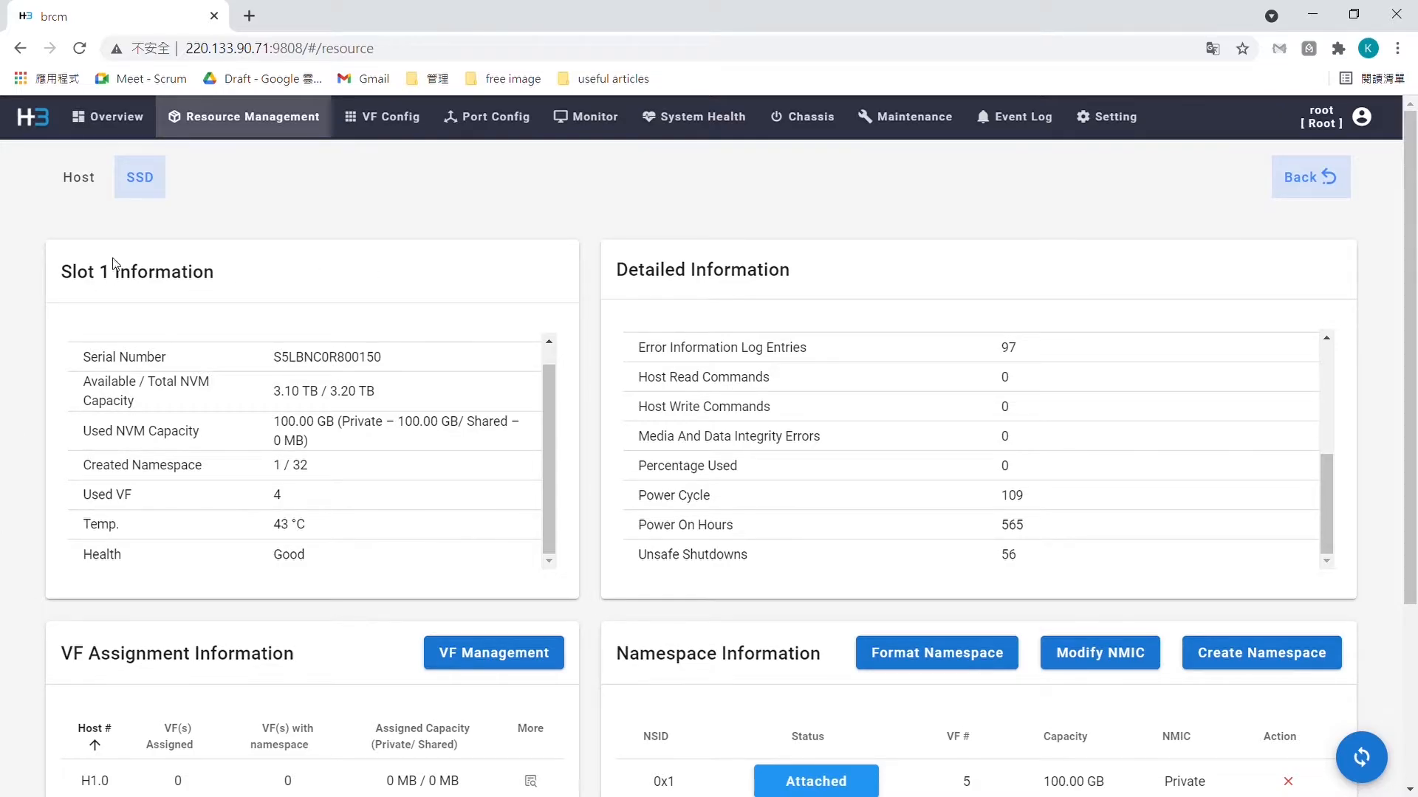
{"action": "left_click_drag", "start_coordinate": [62, 280], "coordinate": [187, 284]}
{"action": "scroll", "coordinate": [230, 313], "scroll_direction": "down", "scroll_amount": 2}
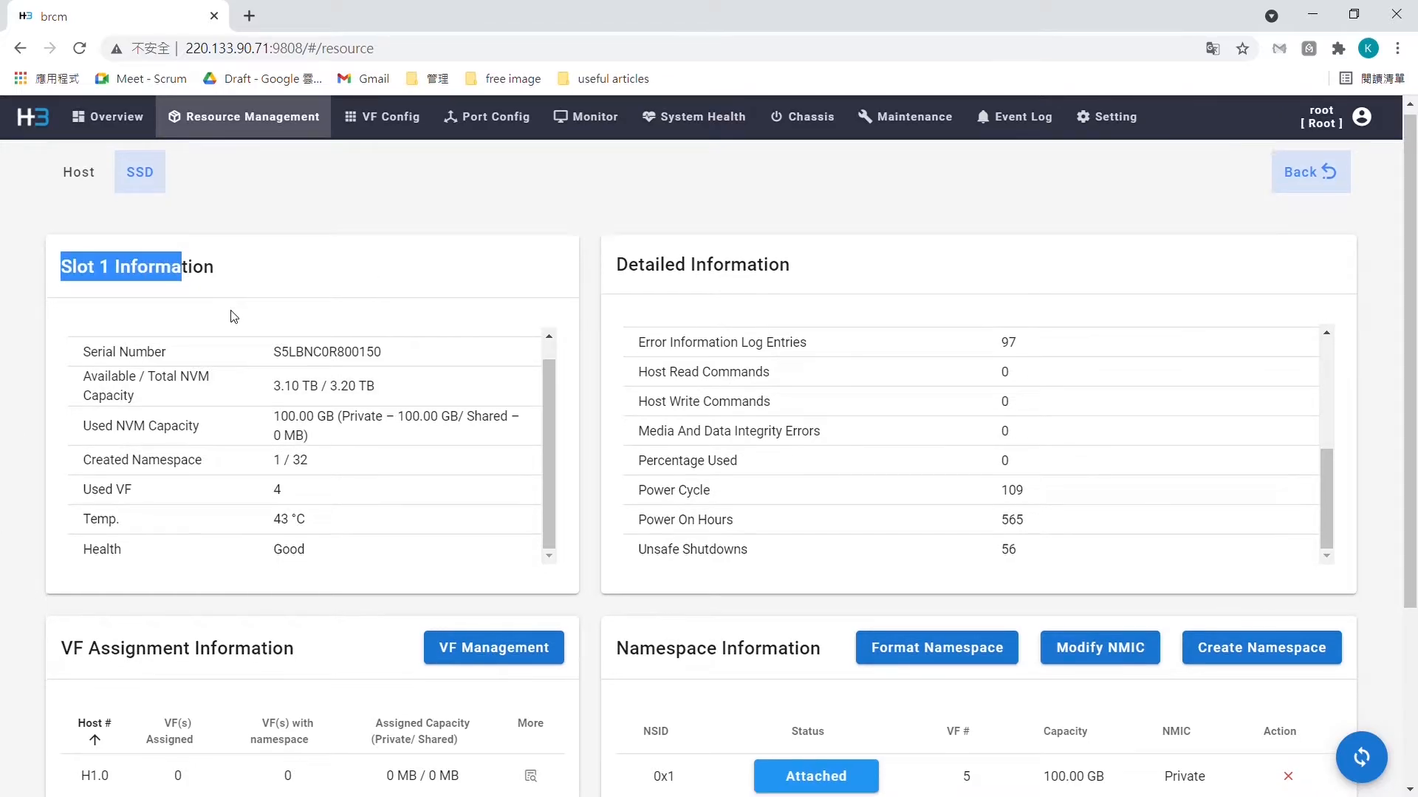
{"action": "scroll", "coordinate": [193, 328], "scroll_direction": "up", "scroll_amount": 2}
{"action": "scroll", "coordinate": [316, 481], "scroll_direction": "down", "scroll_amount": 2}
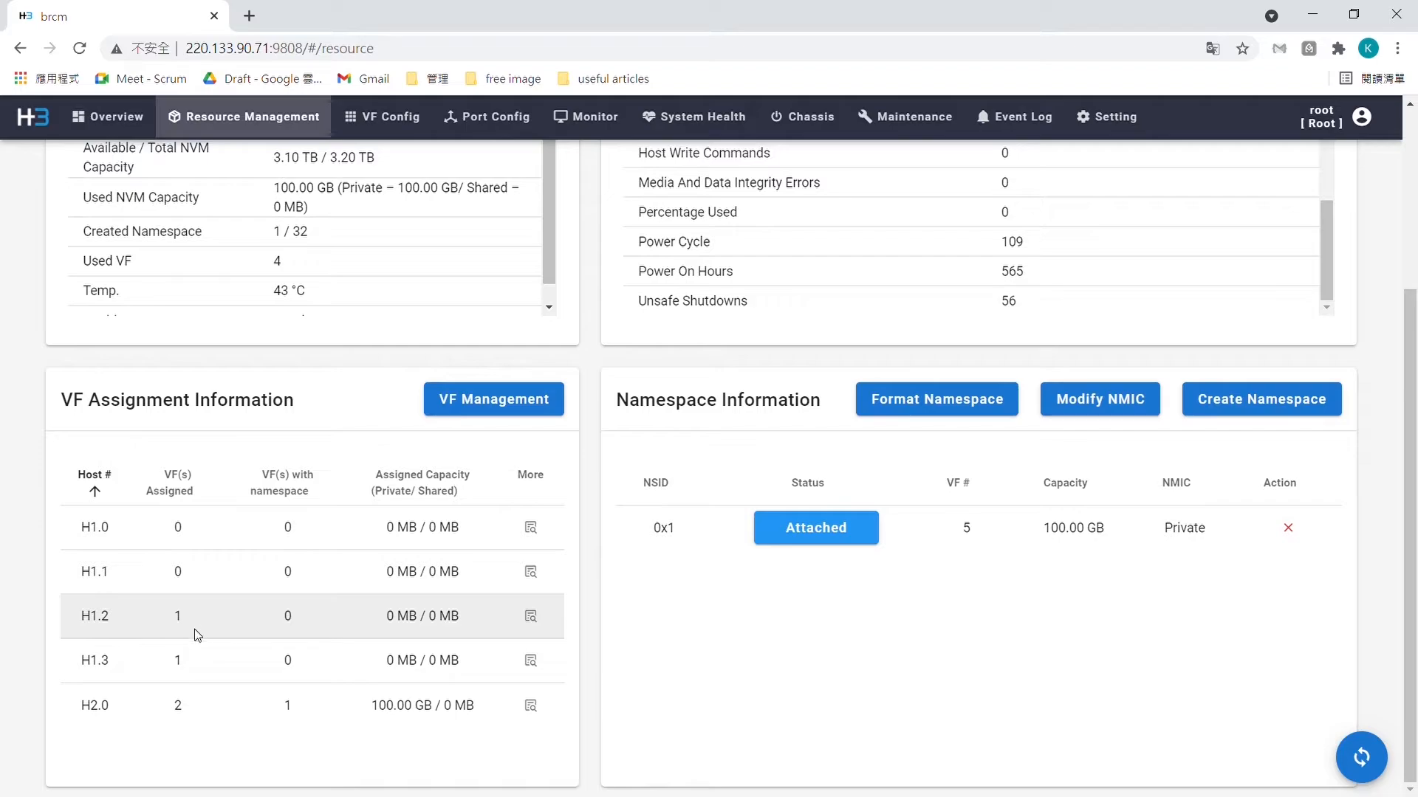
- Examine the VFs assigned to hosts H1.2, H1.3 and H2.0, and the capacity assigned to H2.0
{"action": "double_click", "coordinate": [182, 625]}
{"action": "double_click", "coordinate": [99, 626]}
{"action": "double_click", "coordinate": [137, 669]}
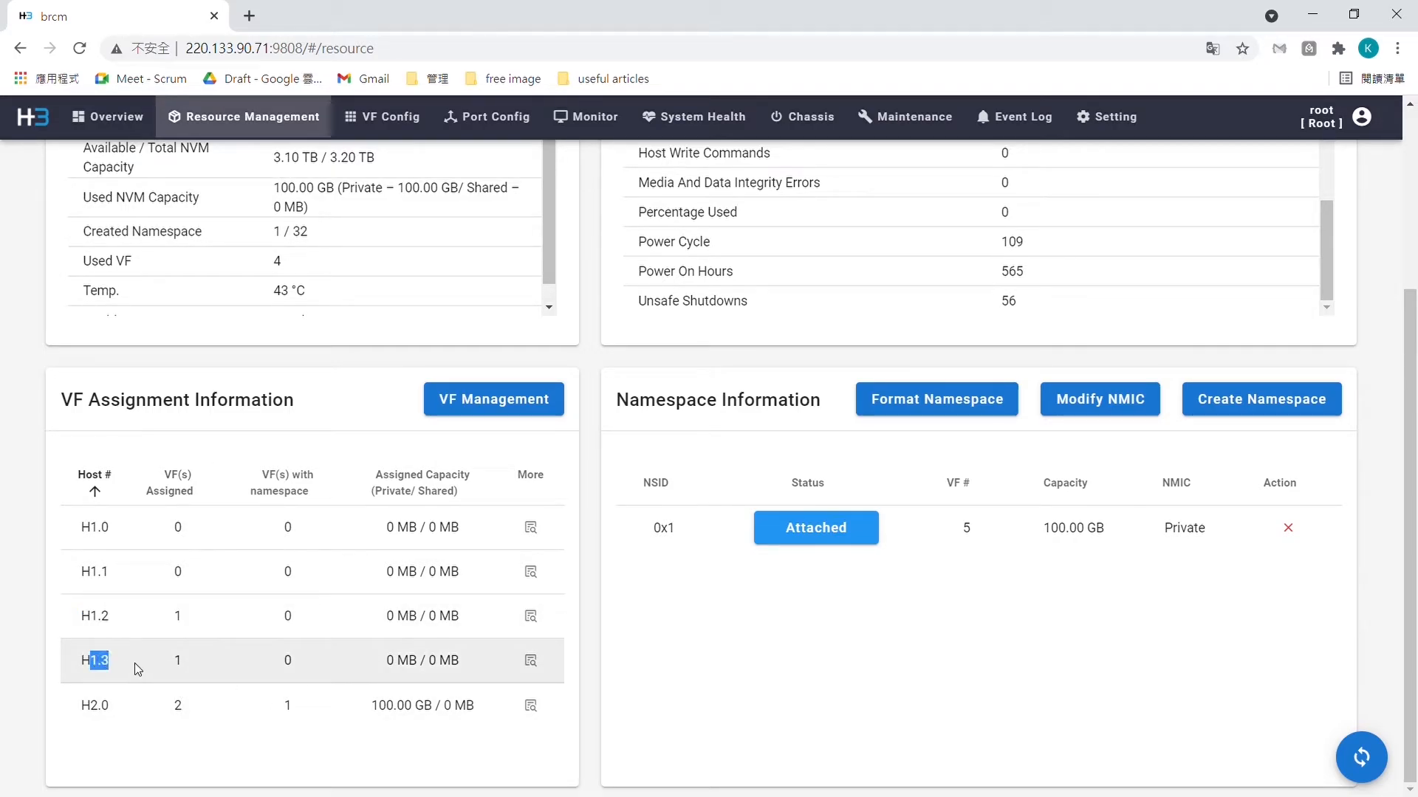
{"action": "double_click", "coordinate": [168, 710]}
{"action": "double_click", "coordinate": [94, 706]}
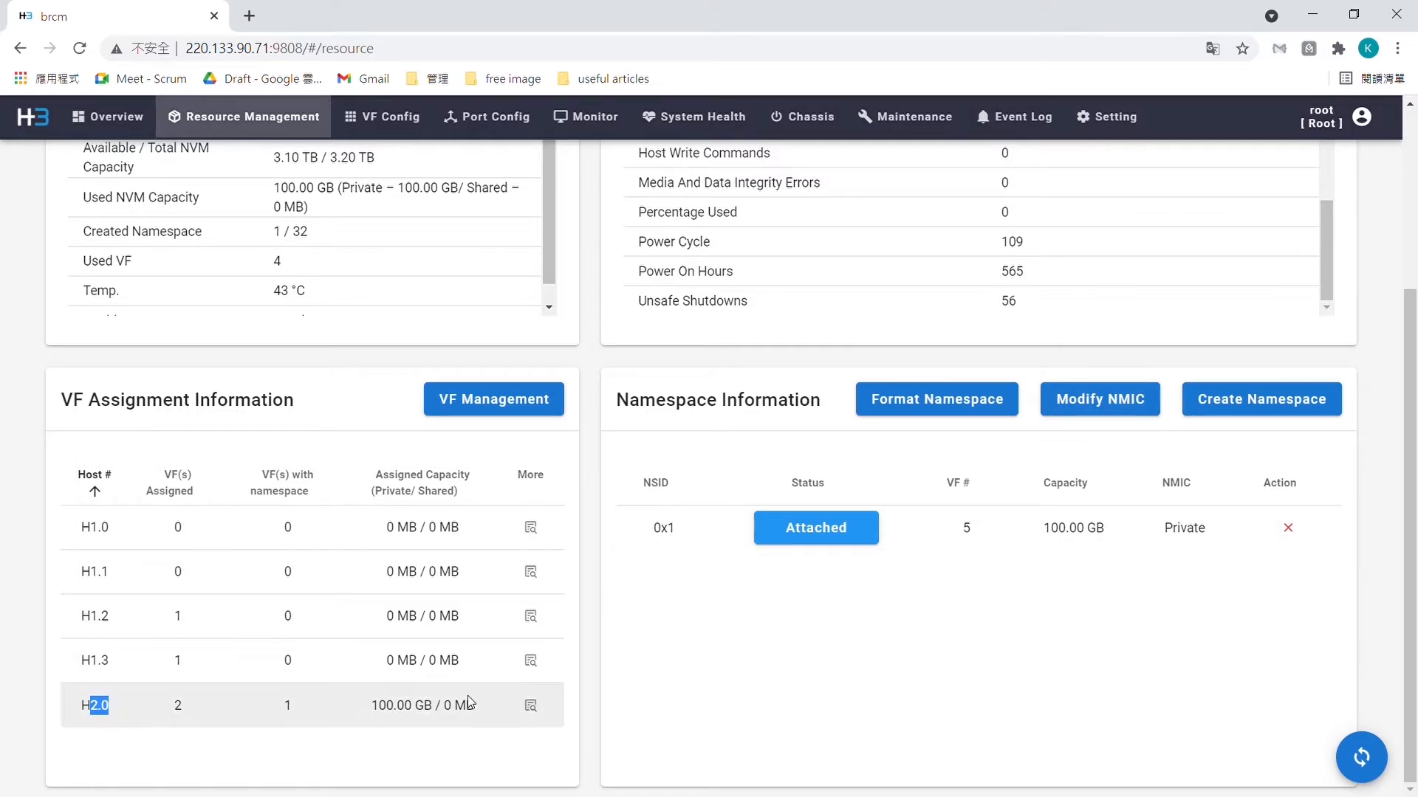
{"action": "left_click_drag", "start_coordinate": [371, 707], "coordinate": [441, 707]}
{"action": "left_click", "coordinate": [384, 731]}
{"action": "left_click_drag", "start_coordinate": [371, 706], "coordinate": [435, 715]}
- Open VF management for the slot 1 SSD and look over its virtual functions and host sections
{"action": "scroll", "coordinate": [483, 692], "scroll_direction": "up", "scroll_amount": 1}
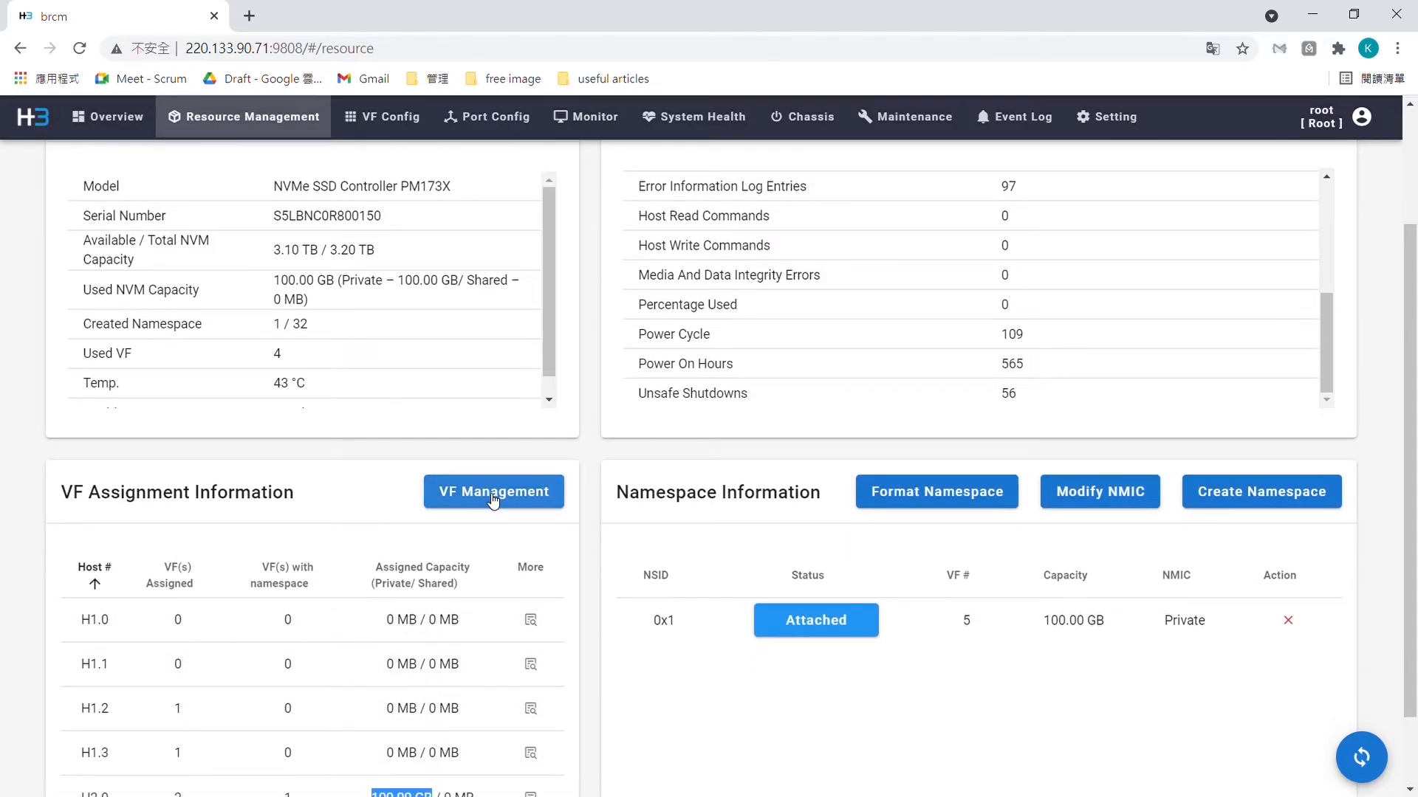
{"action": "left_click", "coordinate": [493, 501]}
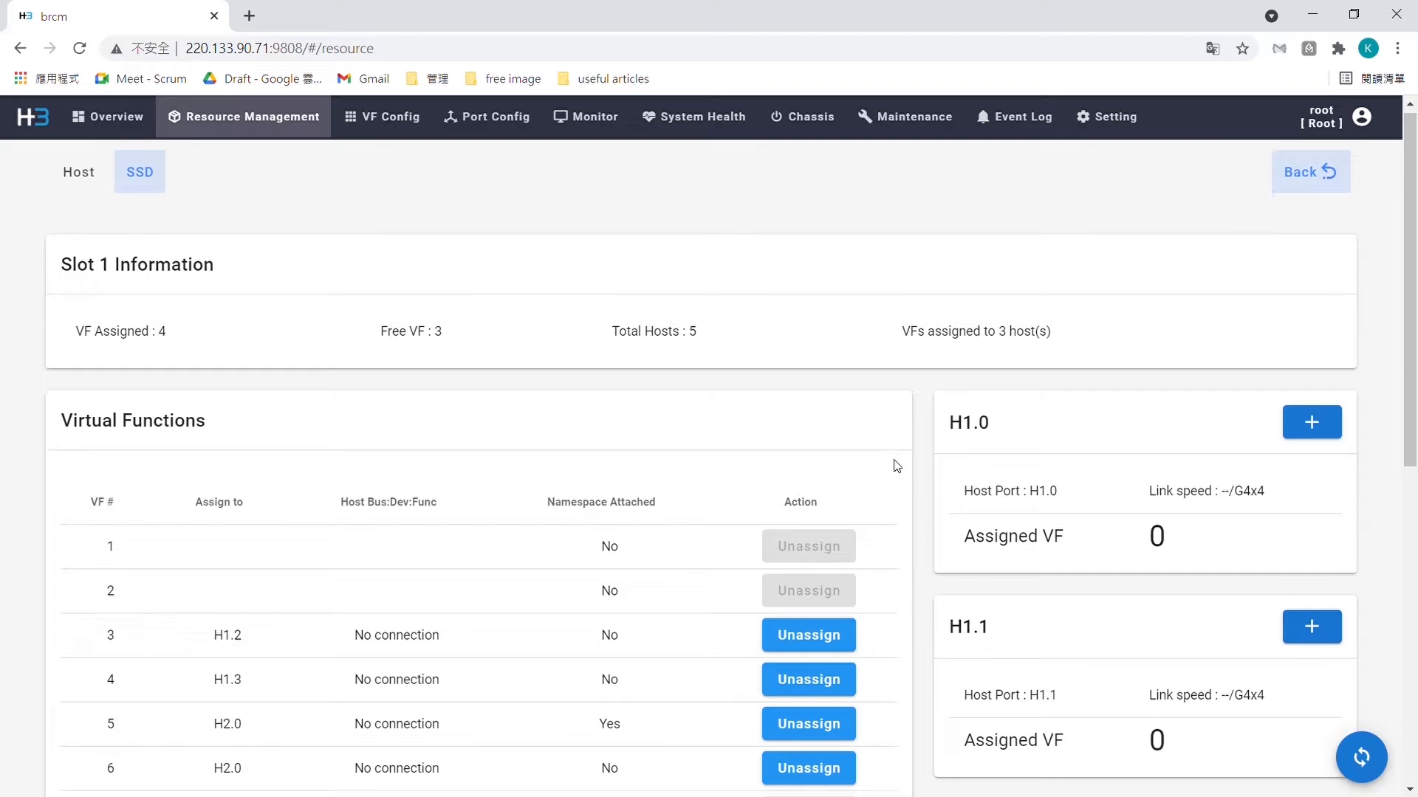
{"action": "scroll", "coordinate": [897, 461], "scroll_direction": "down", "scroll_amount": 3}
{"action": "scroll", "coordinate": [923, 414], "scroll_direction": "up", "scroll_amount": 3}
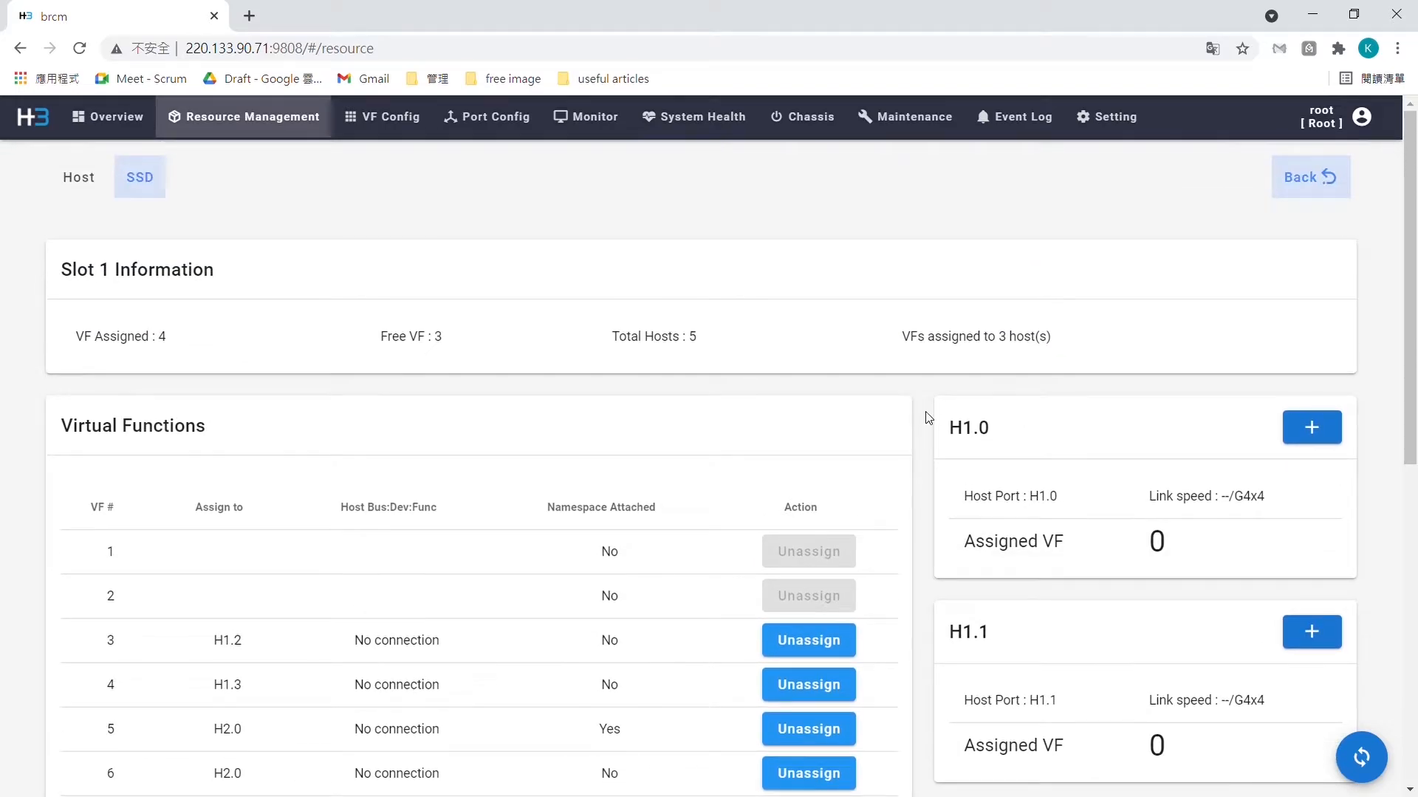
{"action": "scroll", "coordinate": [938, 409], "scroll_direction": "down", "scroll_amount": 1}
{"action": "scroll", "coordinate": [754, 232], "scroll_direction": "up", "scroll_amount": 1}
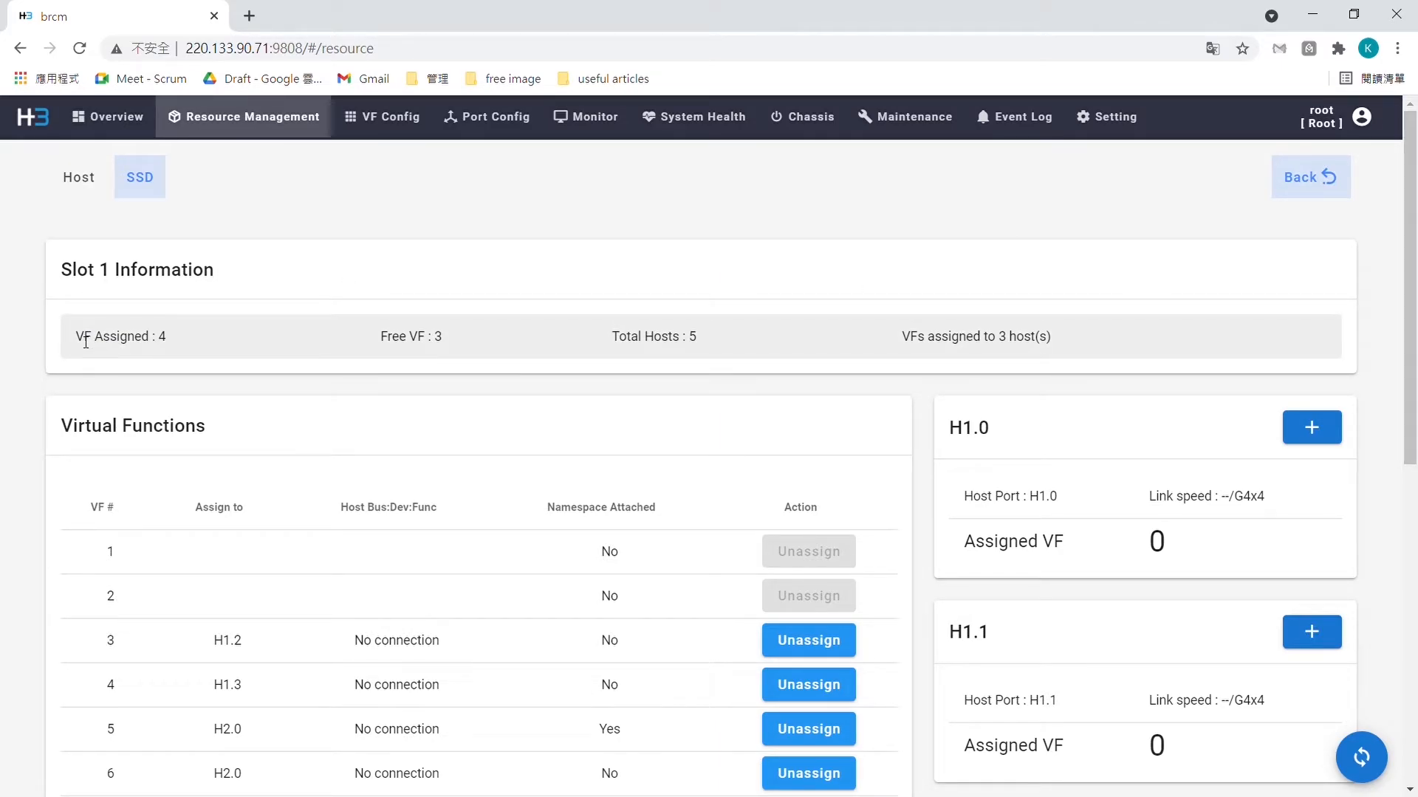
- Examine slot 1's assigned VF, free VF and total host counts, and how many hosts have VFs assigned
{"action": "left_click_drag", "start_coordinate": [86, 342], "coordinate": [171, 338]}
{"action": "left_click", "coordinate": [173, 347]}
{"action": "double_click", "coordinate": [164, 346]}
{"action": "left_click_drag", "start_coordinate": [380, 344], "coordinate": [458, 341]}
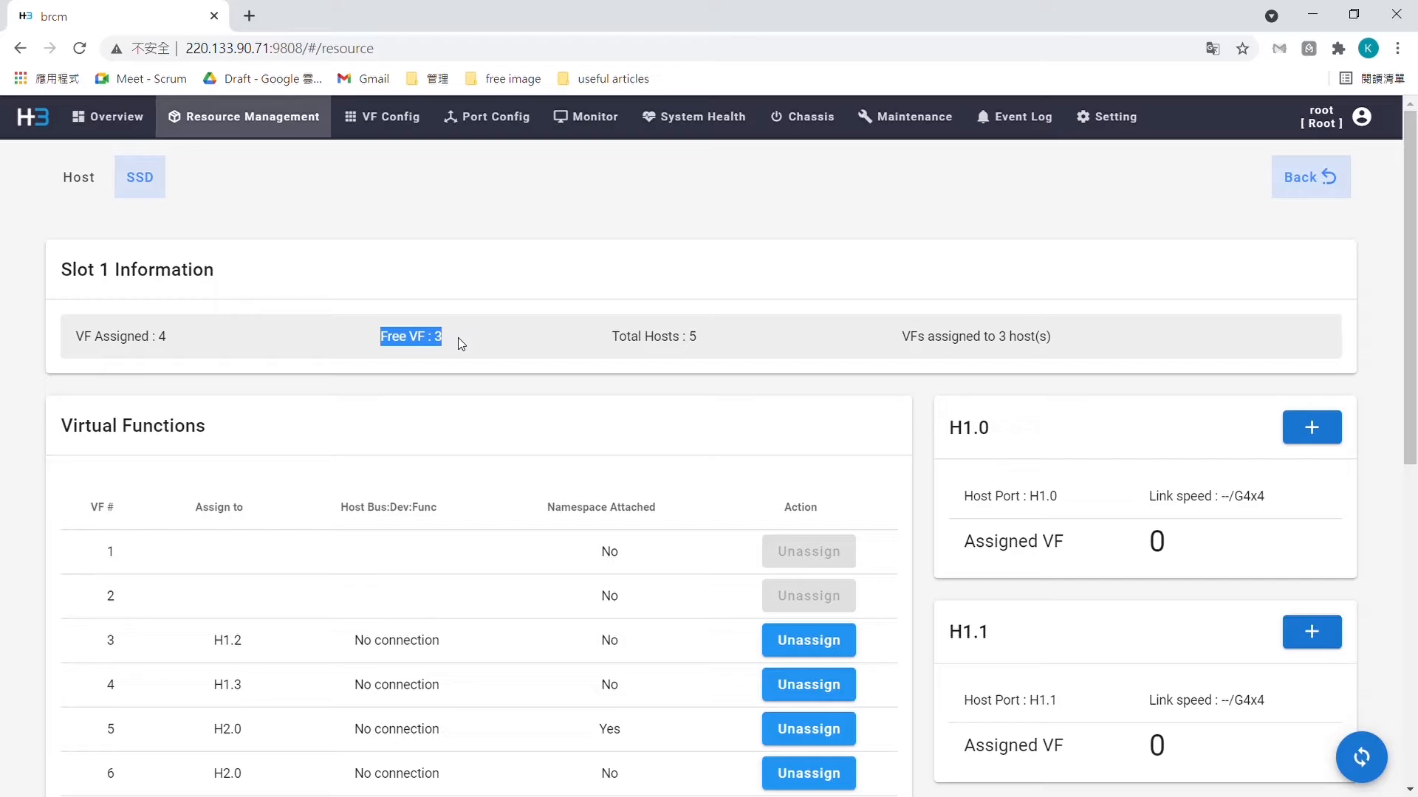
{"action": "left_click", "coordinate": [458, 340]}
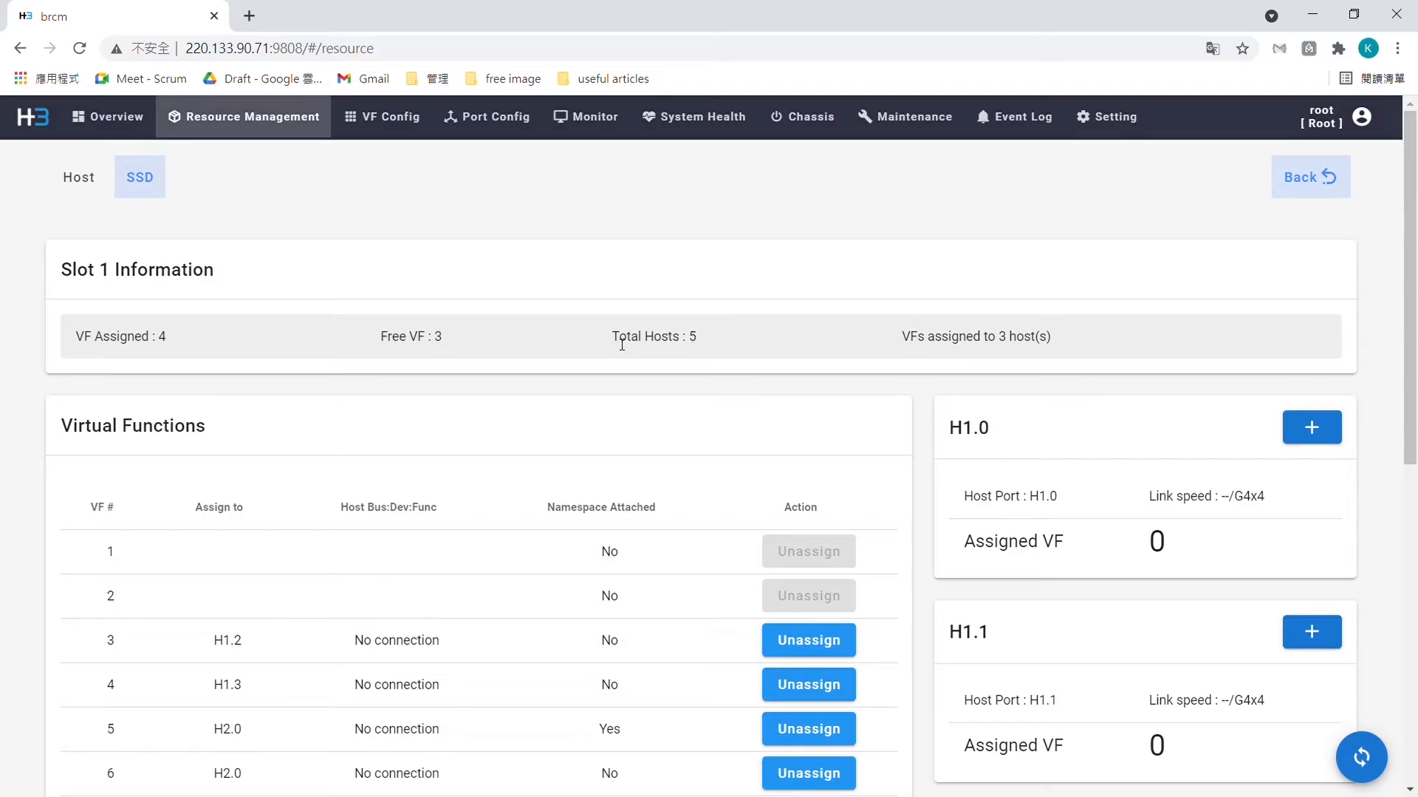
{"action": "left_click_drag", "start_coordinate": [613, 341], "coordinate": [703, 335]}
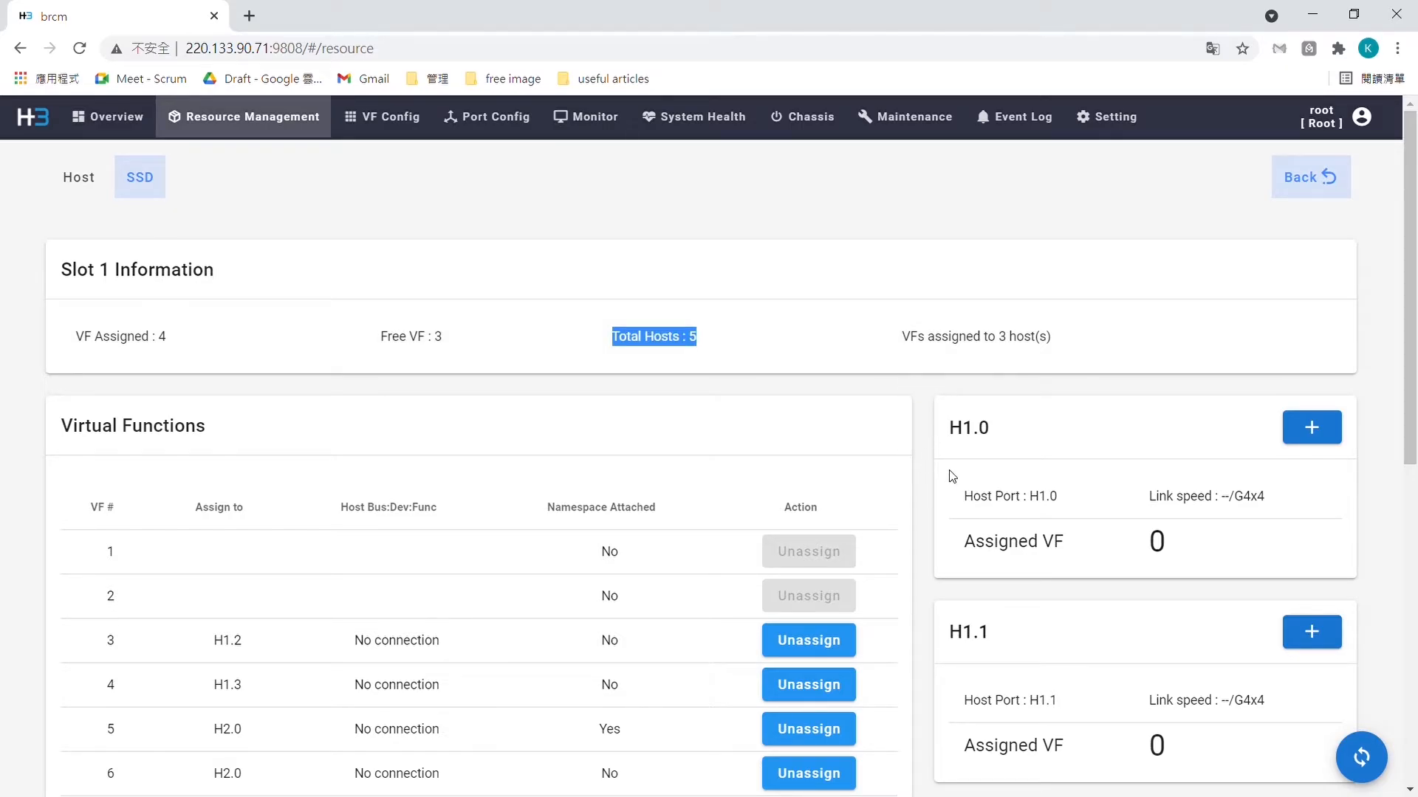
{"action": "left_click_drag", "start_coordinate": [900, 338], "coordinate": [1053, 336]}
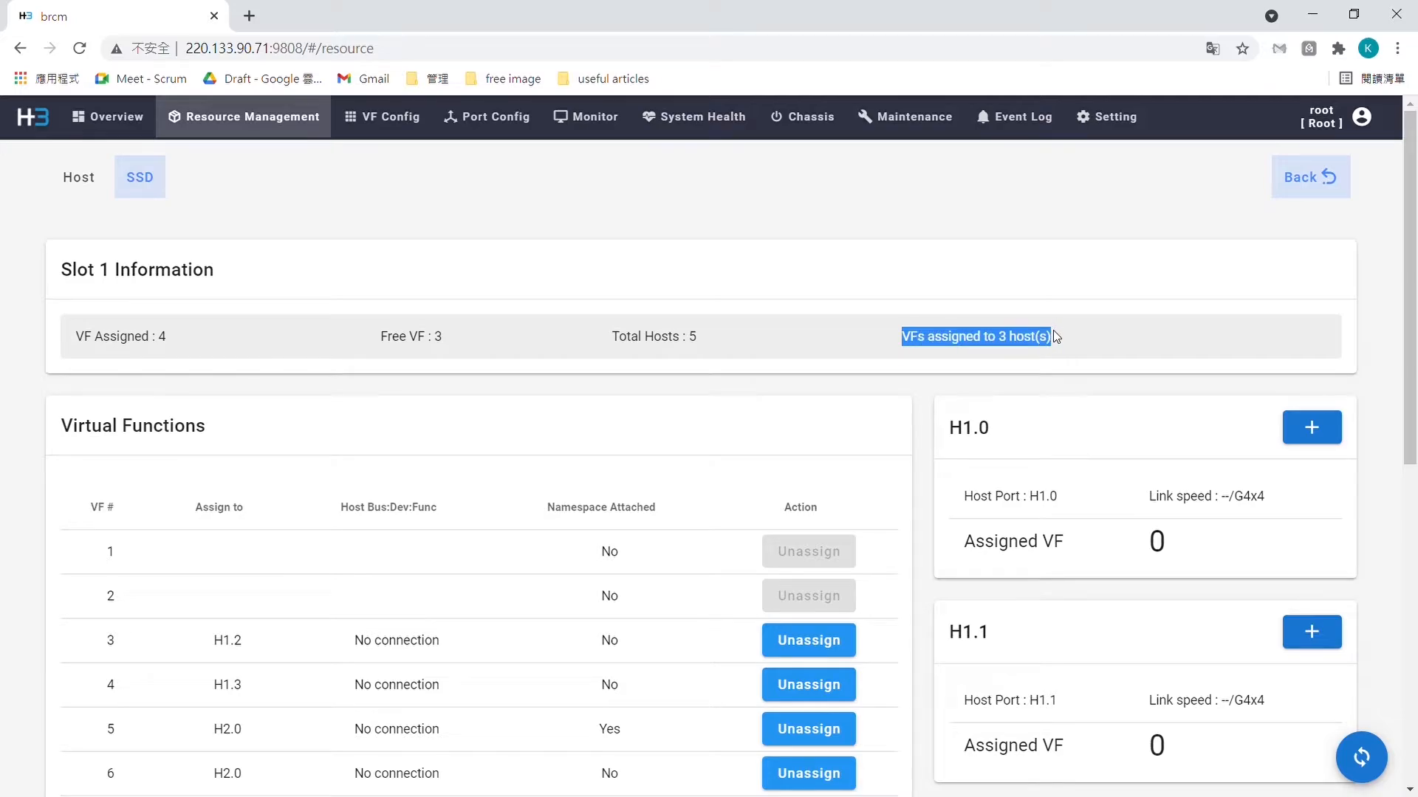
{"action": "left_click", "coordinate": [914, 355]}
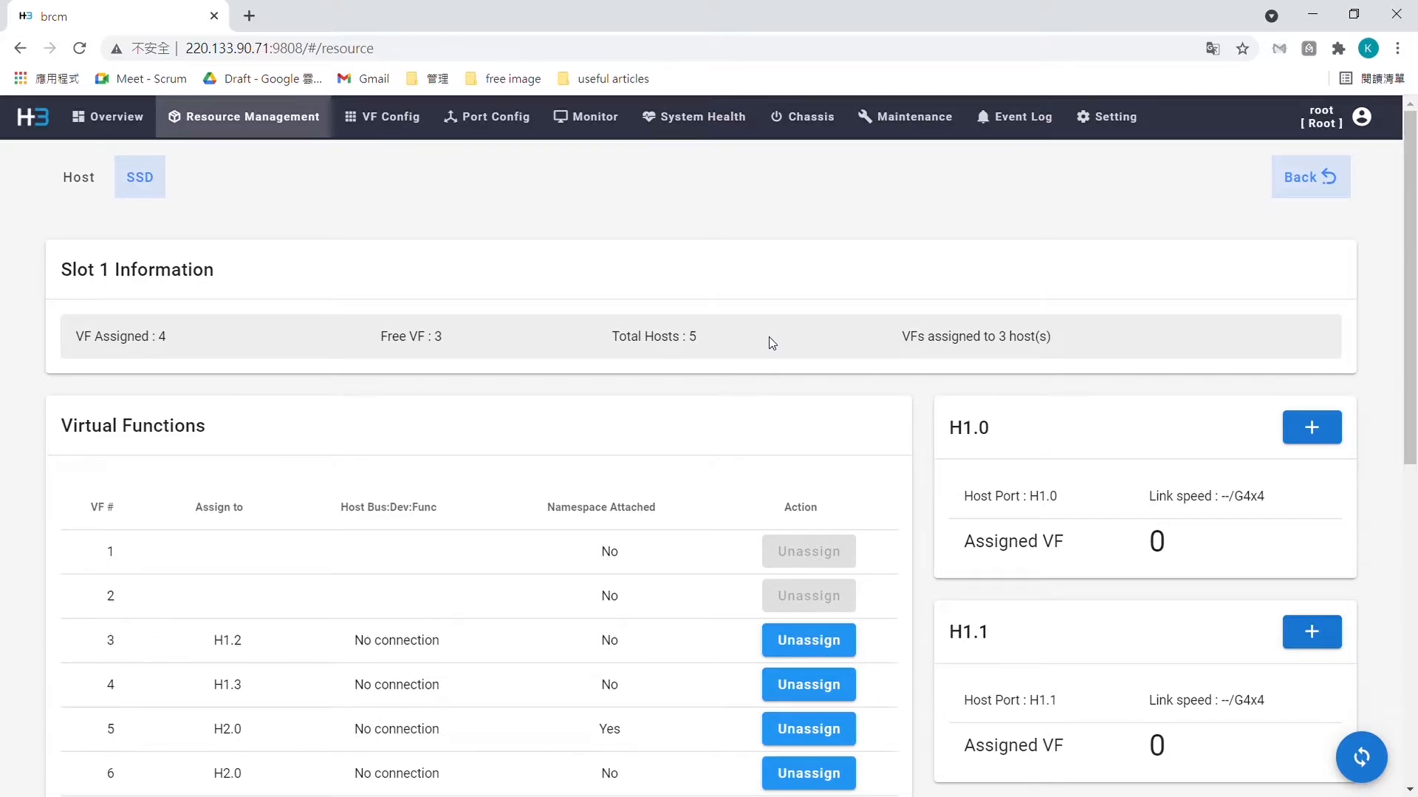
- Examine the Virtual Functions list and the assigned VF entries of hosts H1.0 through H2.0
{"action": "scroll", "coordinate": [894, 396], "scroll_direction": "down", "scroll_amount": 1}
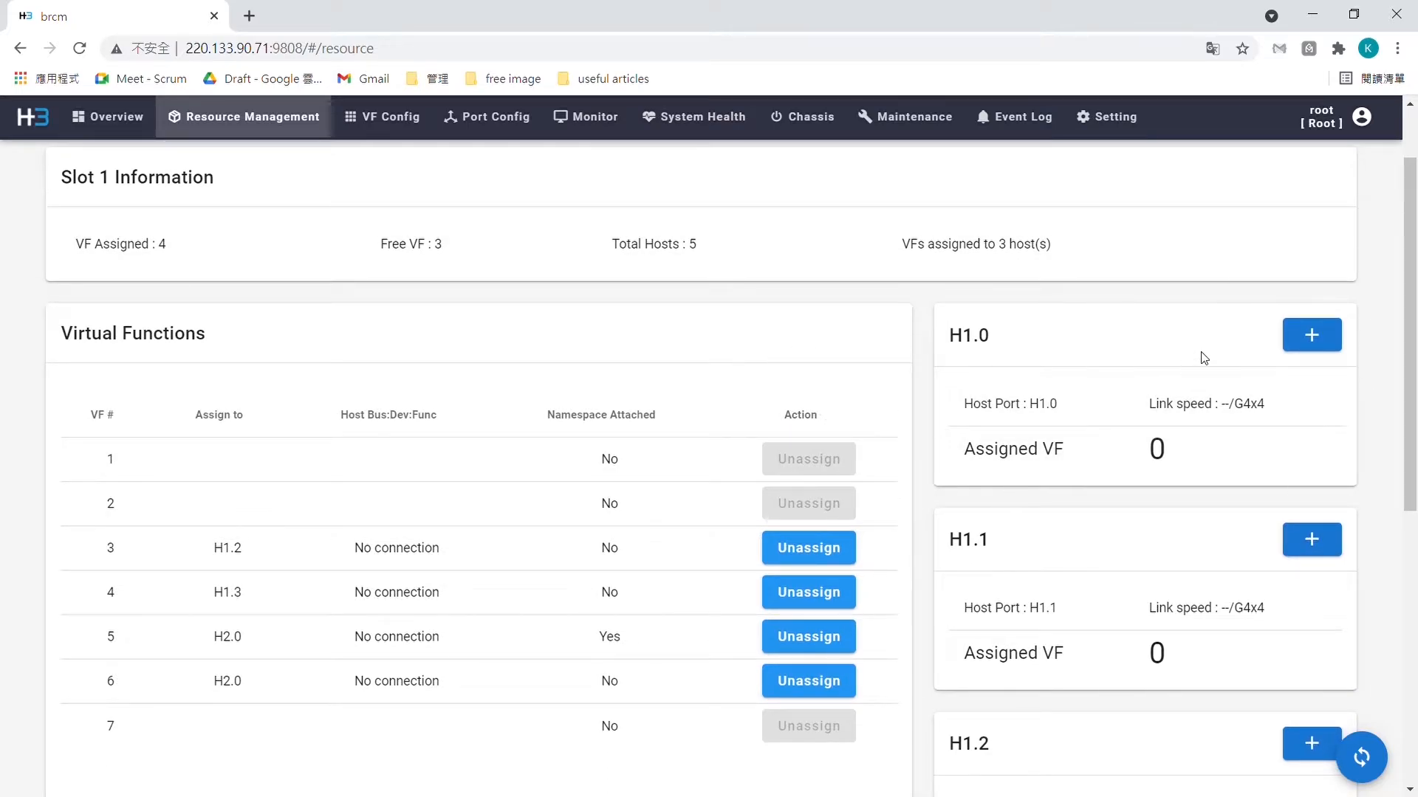
{"action": "scroll", "coordinate": [1152, 369], "scroll_direction": "down", "scroll_amount": 6}
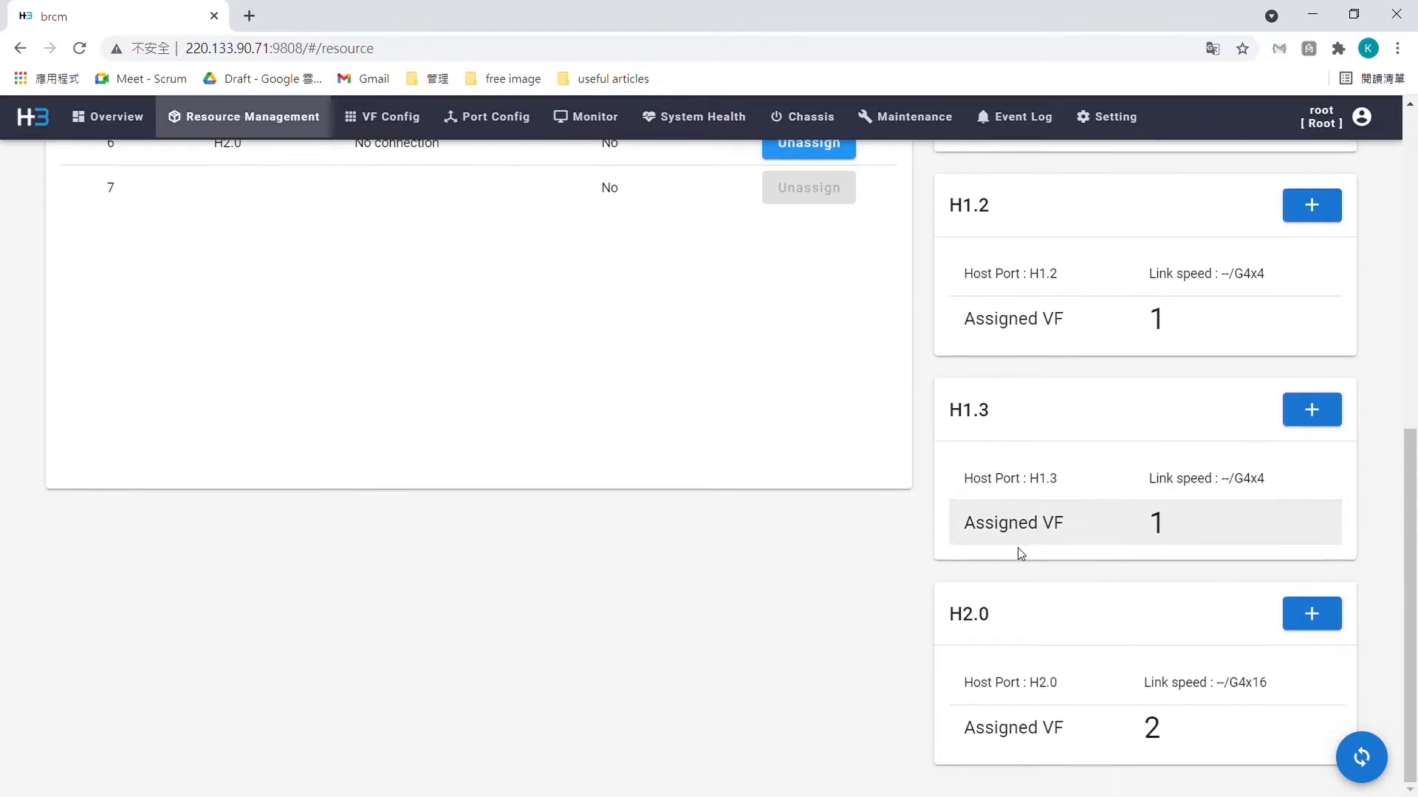
{"action": "scroll", "coordinate": [1070, 437], "scroll_direction": "up", "scroll_amount": 7}
{"action": "scroll", "coordinate": [1100, 487], "scroll_direction": "down", "scroll_amount": 7}
{"action": "scroll", "coordinate": [1098, 497], "scroll_direction": "up", "scroll_amount": 3}
{"action": "scroll", "coordinate": [1098, 505], "scroll_direction": "down", "scroll_amount": 3}
{"action": "scroll", "coordinate": [998, 491], "scroll_direction": "up", "scroll_amount": 6}
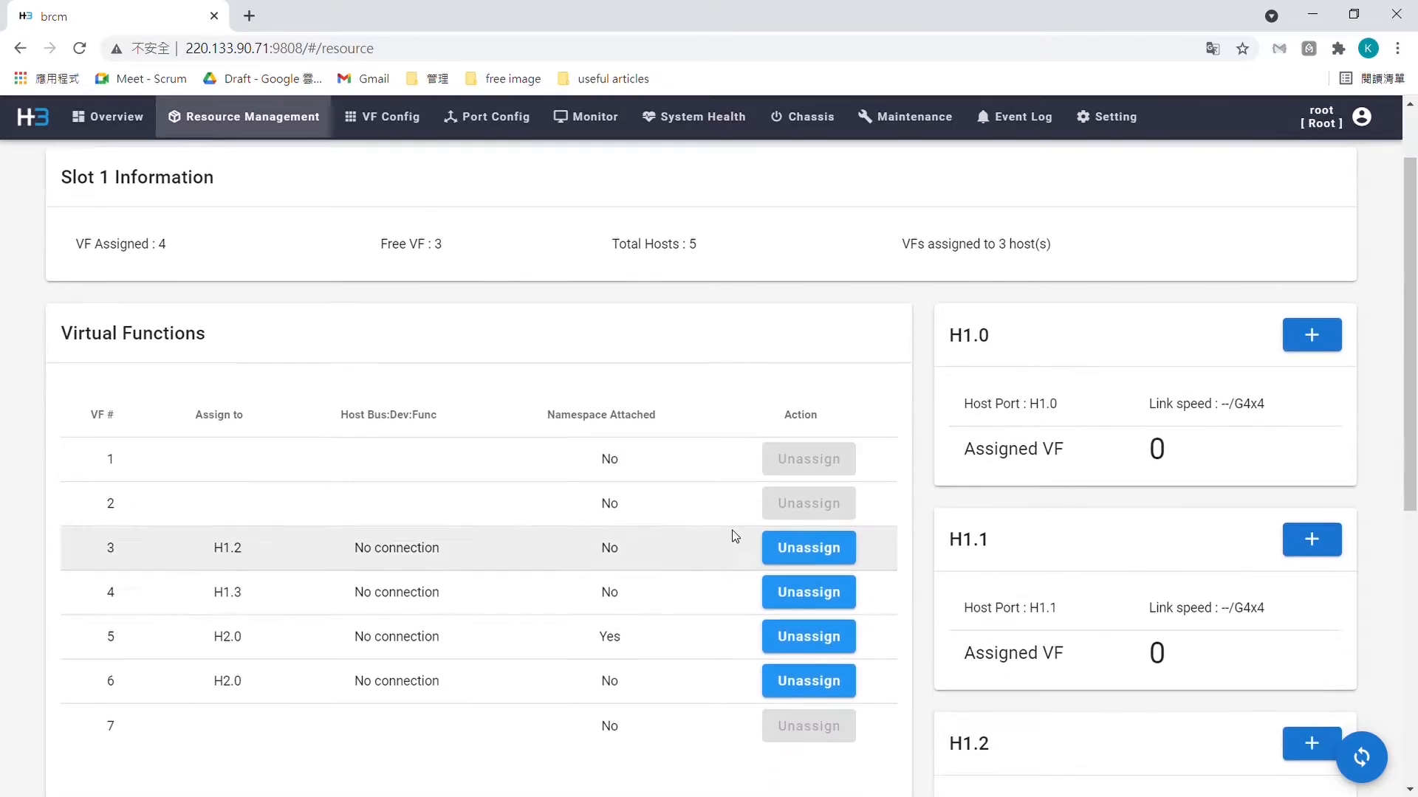
- Assign virtual function 1 of the slot 1 SSD to host H1.0 and close the result dialog
{"action": "left_click", "coordinate": [1320, 349]}
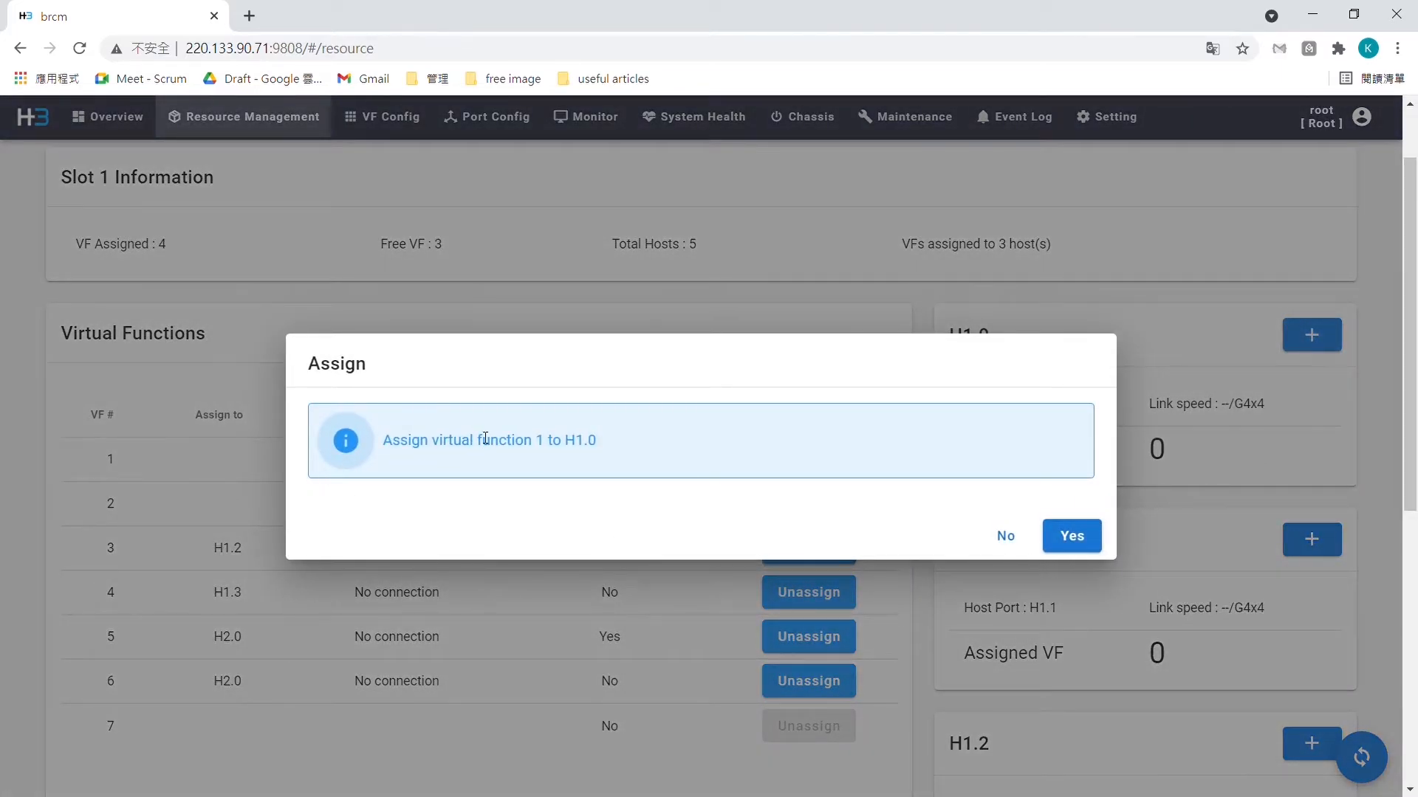
{"action": "left_click_drag", "start_coordinate": [395, 447], "coordinate": [612, 446]}
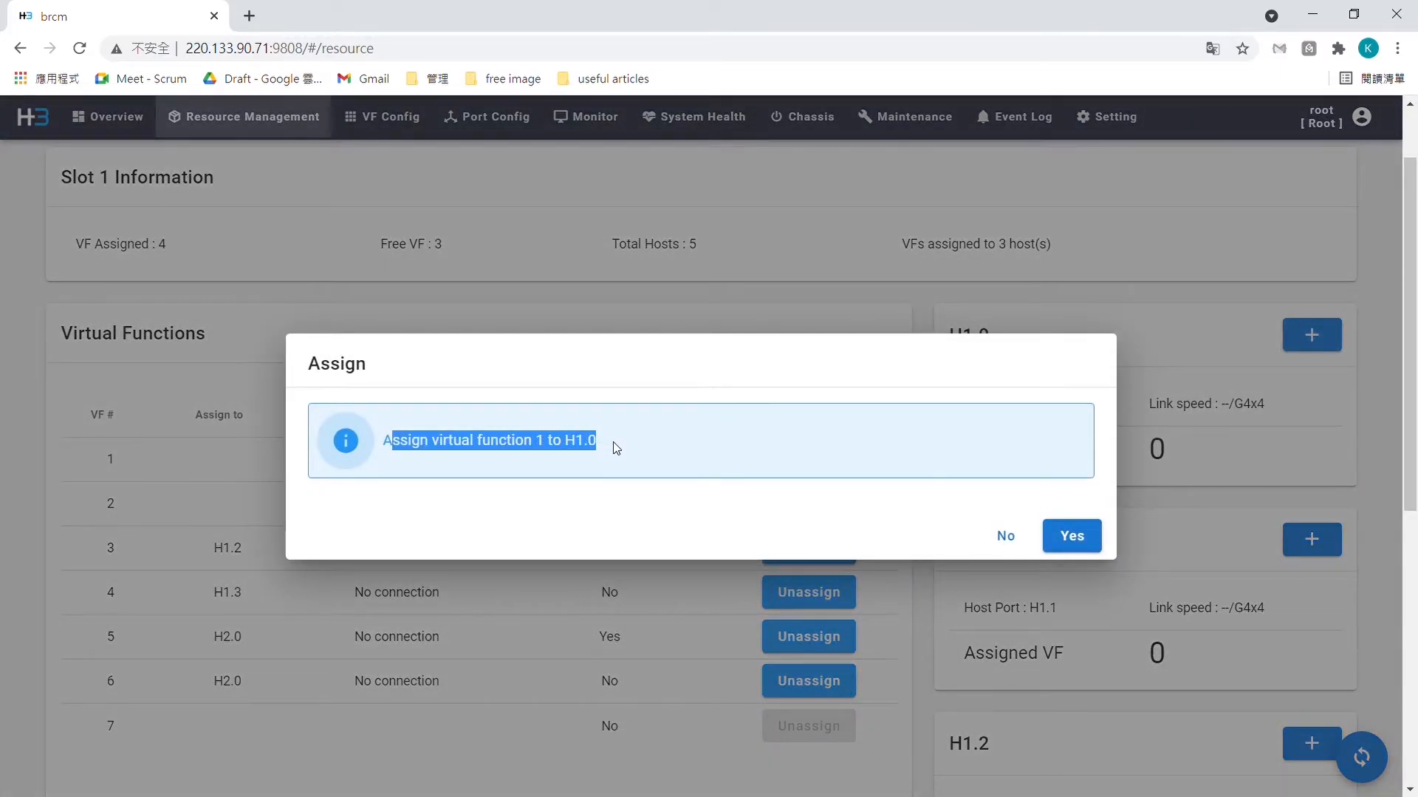
{"action": "left_click", "coordinate": [629, 450]}
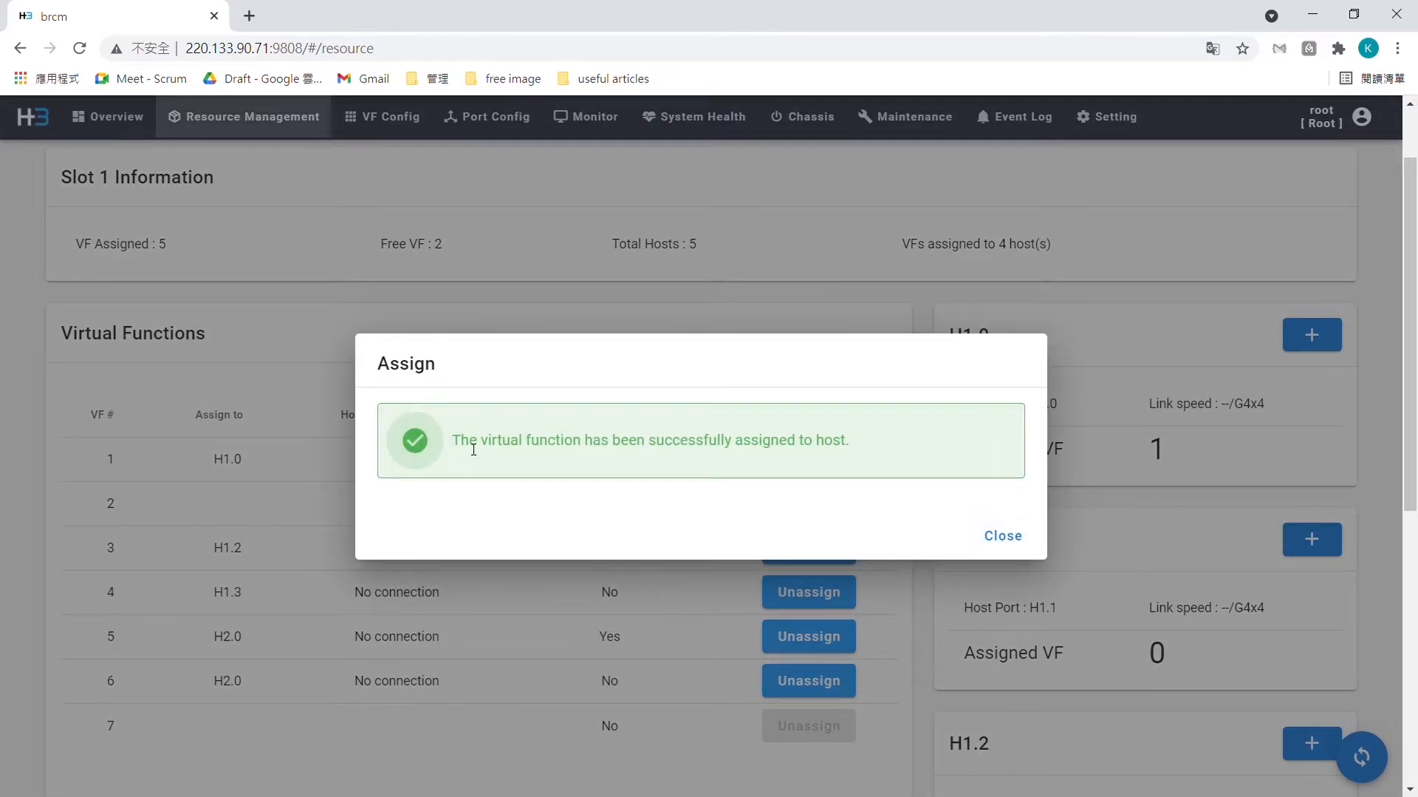
{"action": "left_click_drag", "start_coordinate": [473, 449], "coordinate": [854, 453]}
{"action": "left_click", "coordinate": [1001, 537]}
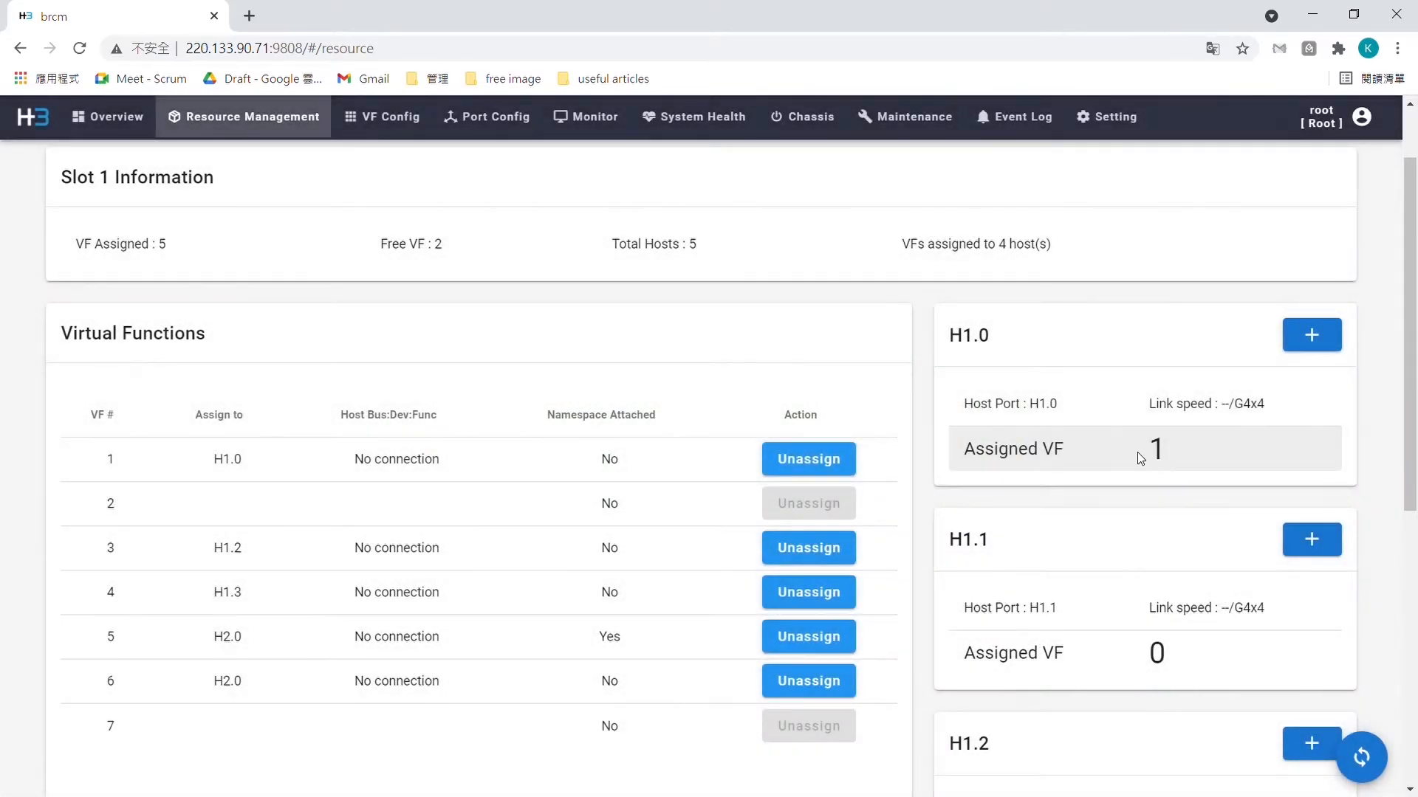
- Examine host H1.0's assigned VF count and the host, connection and namespace entries of virtual function 1
{"action": "left_click_drag", "start_coordinate": [971, 461], "coordinate": [1167, 455]}
{"action": "left_click", "coordinate": [1035, 461]}
{"action": "left_click", "coordinate": [1194, 456]}
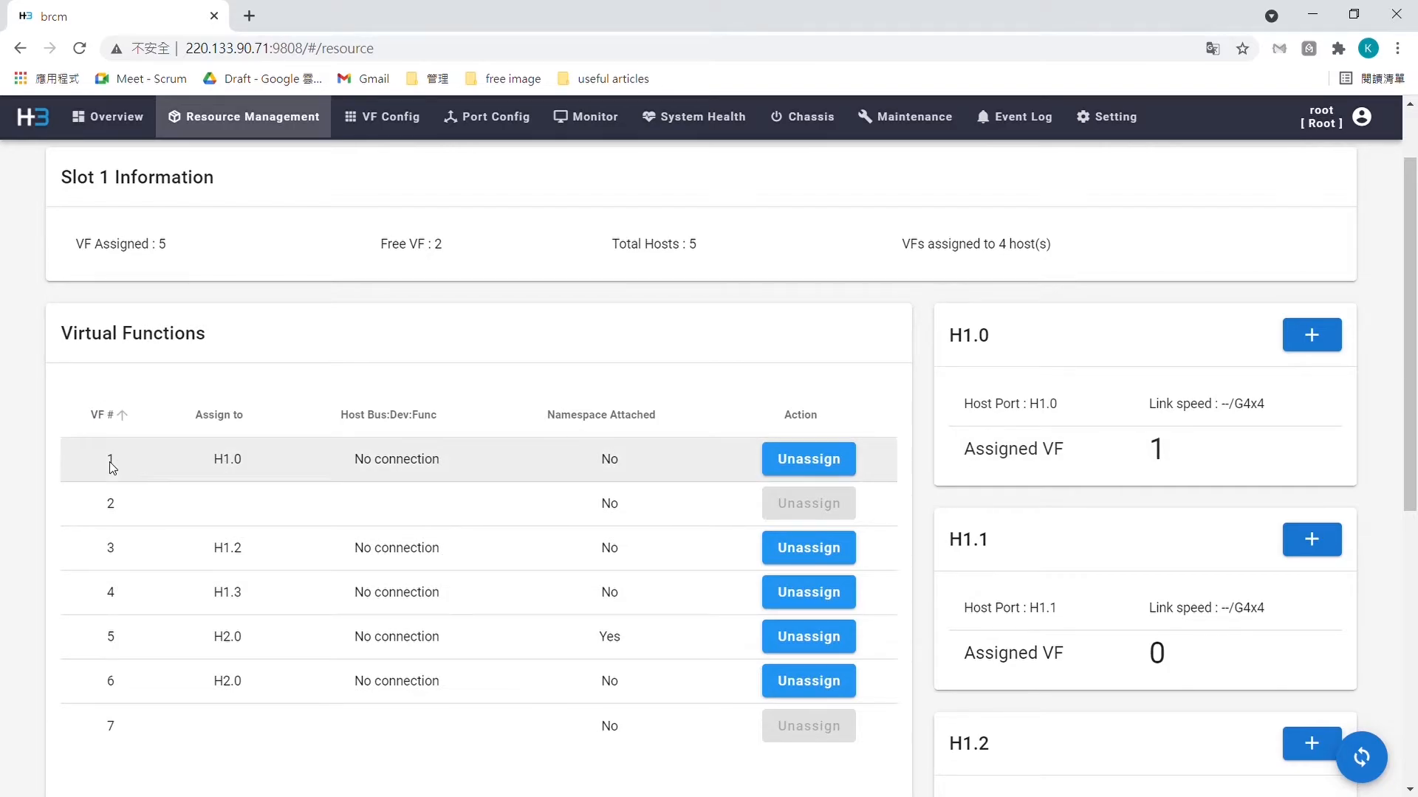
{"action": "double_click", "coordinate": [223, 464]}
{"action": "left_click_drag", "start_coordinate": [366, 463], "coordinate": [463, 464]}
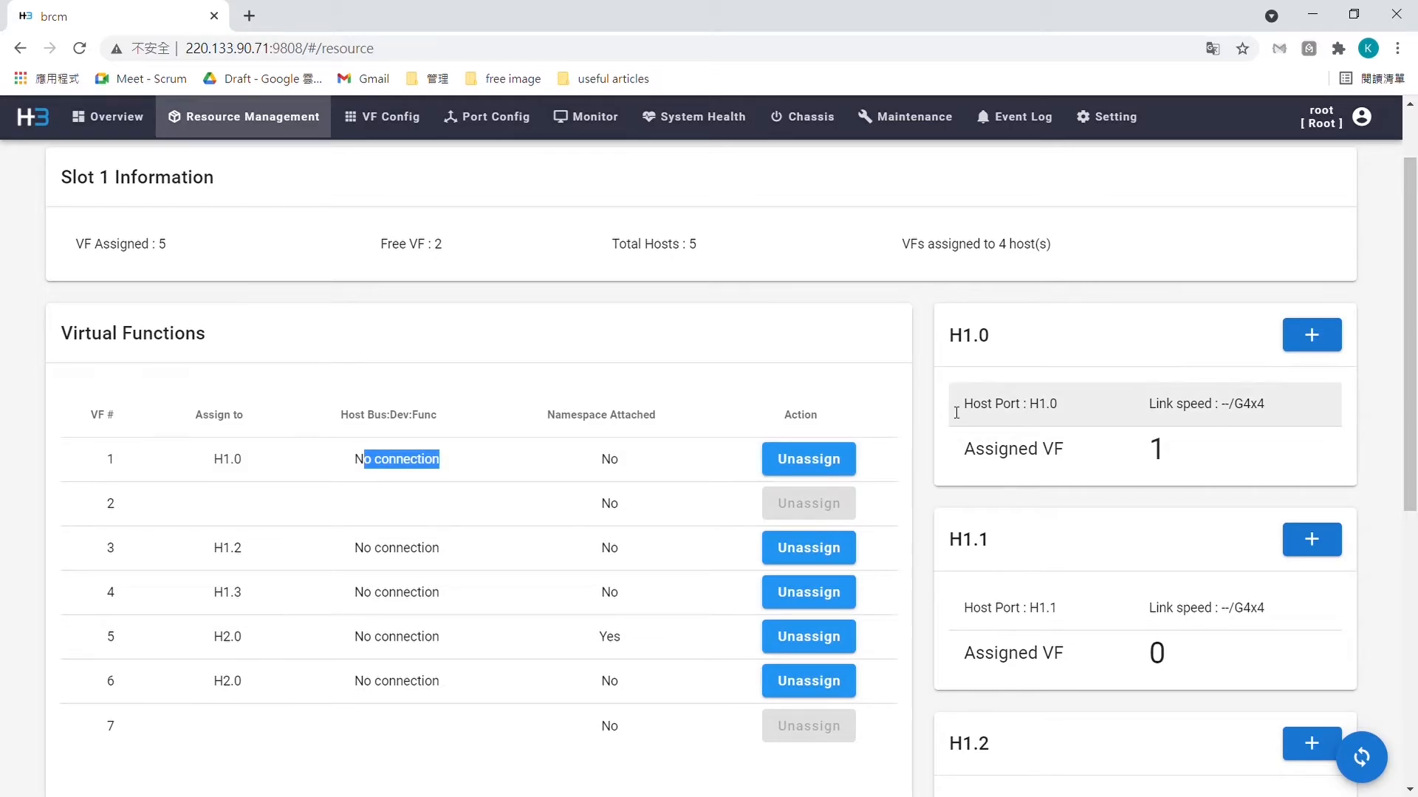
{"action": "left_click", "coordinate": [563, 461]}
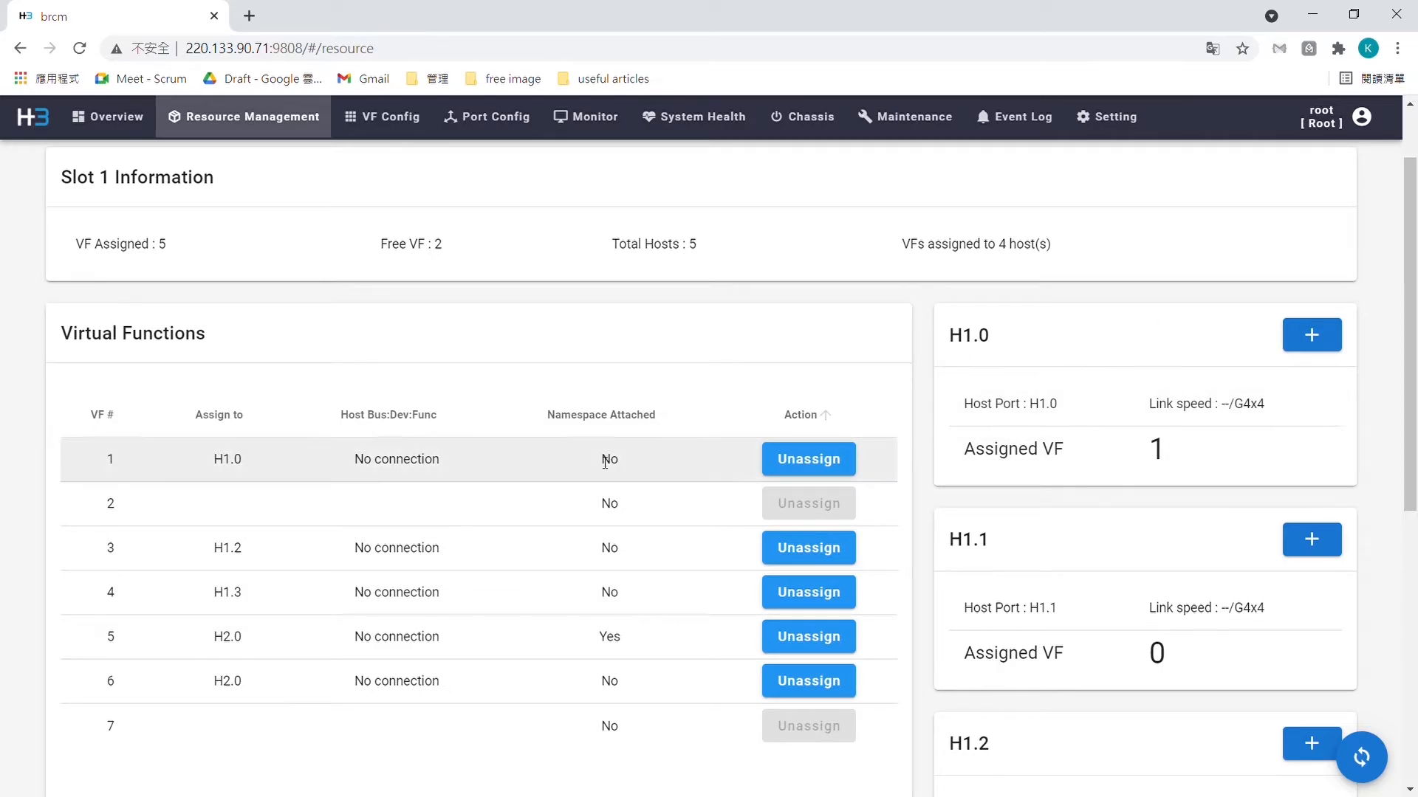
- Assign virtual function 2 of the slot 1 SSD to host H1.1 and close the result dialog
{"action": "scroll", "coordinate": [630, 511], "scroll_direction": "down", "scroll_amount": 1}
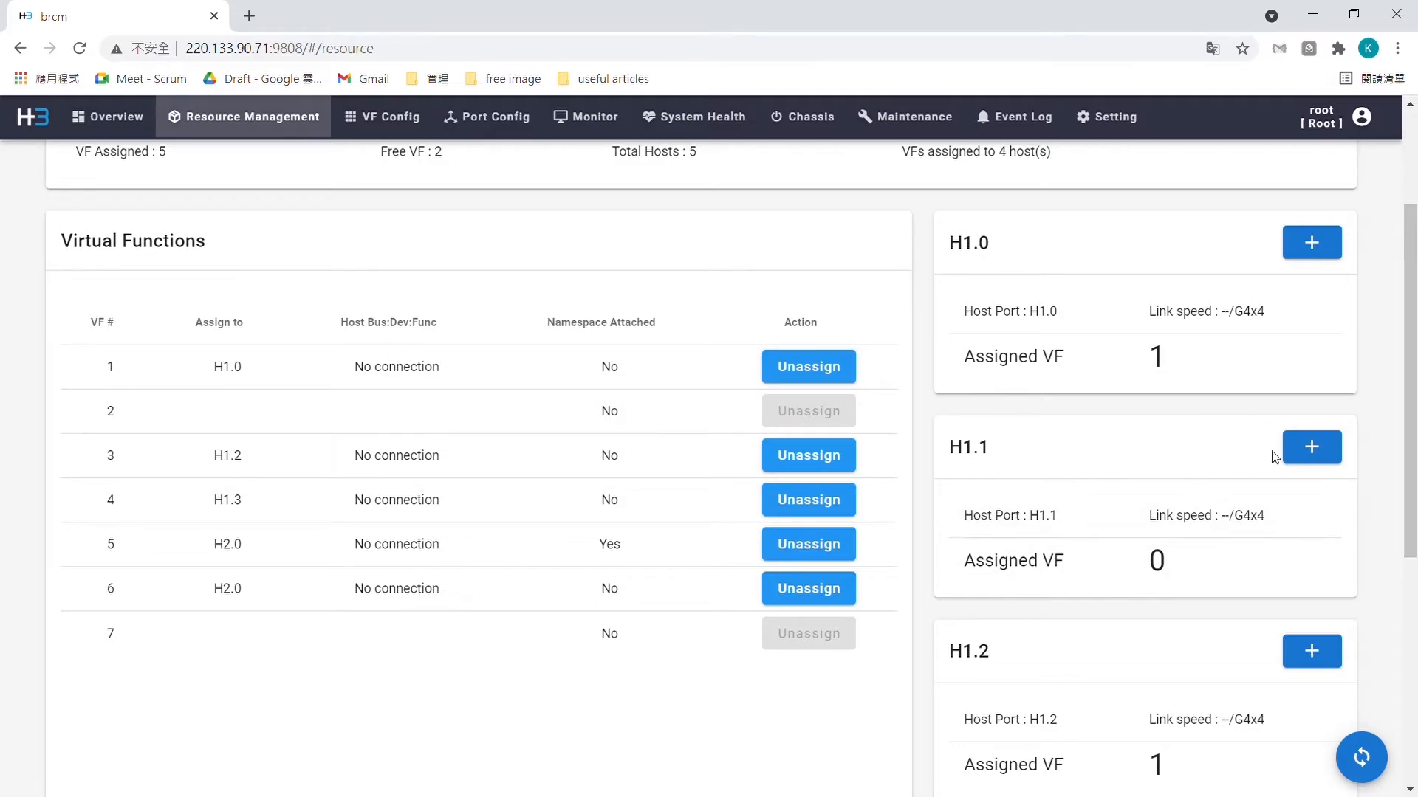
{"action": "left_click", "coordinate": [1321, 456]}
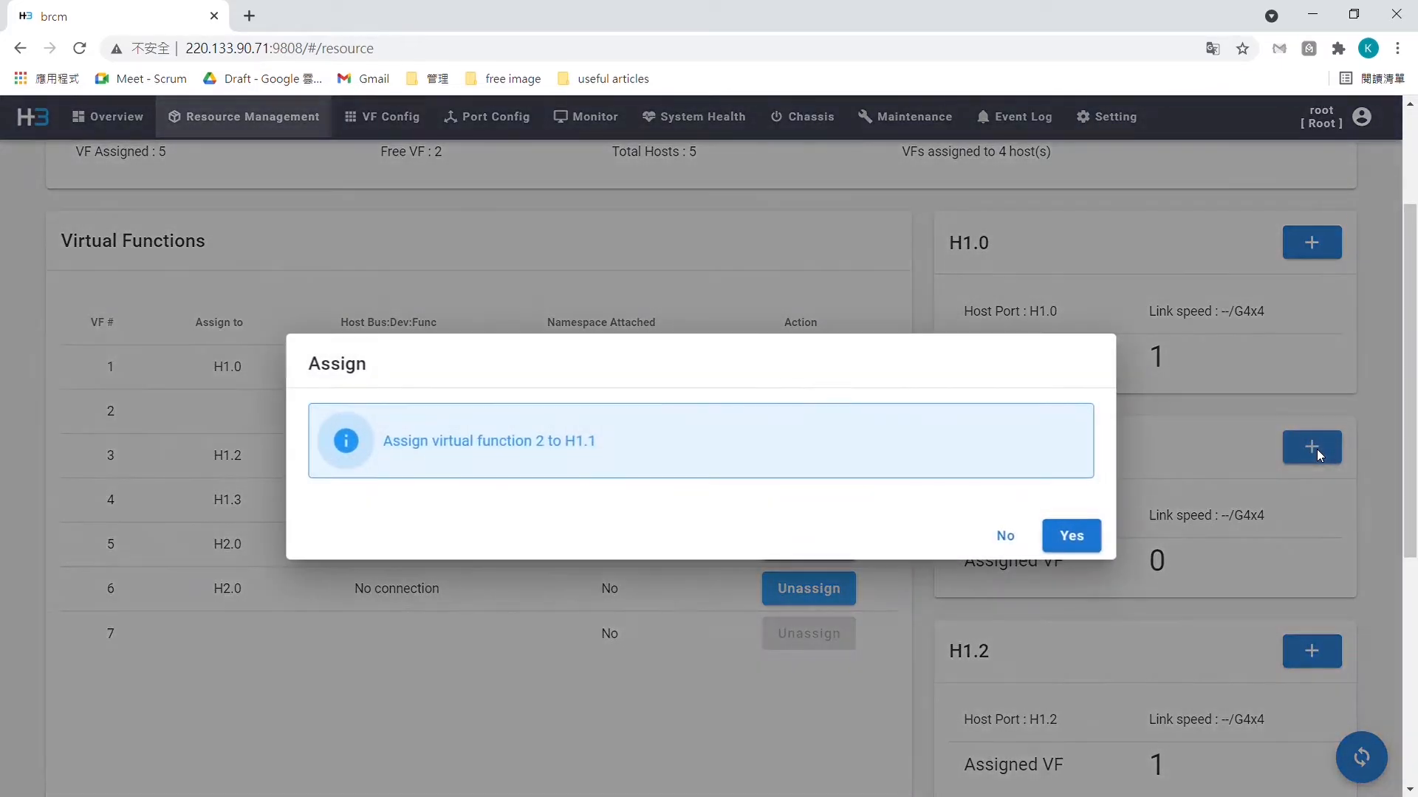
{"action": "left_click_drag", "start_coordinate": [399, 452], "coordinate": [571, 447]}
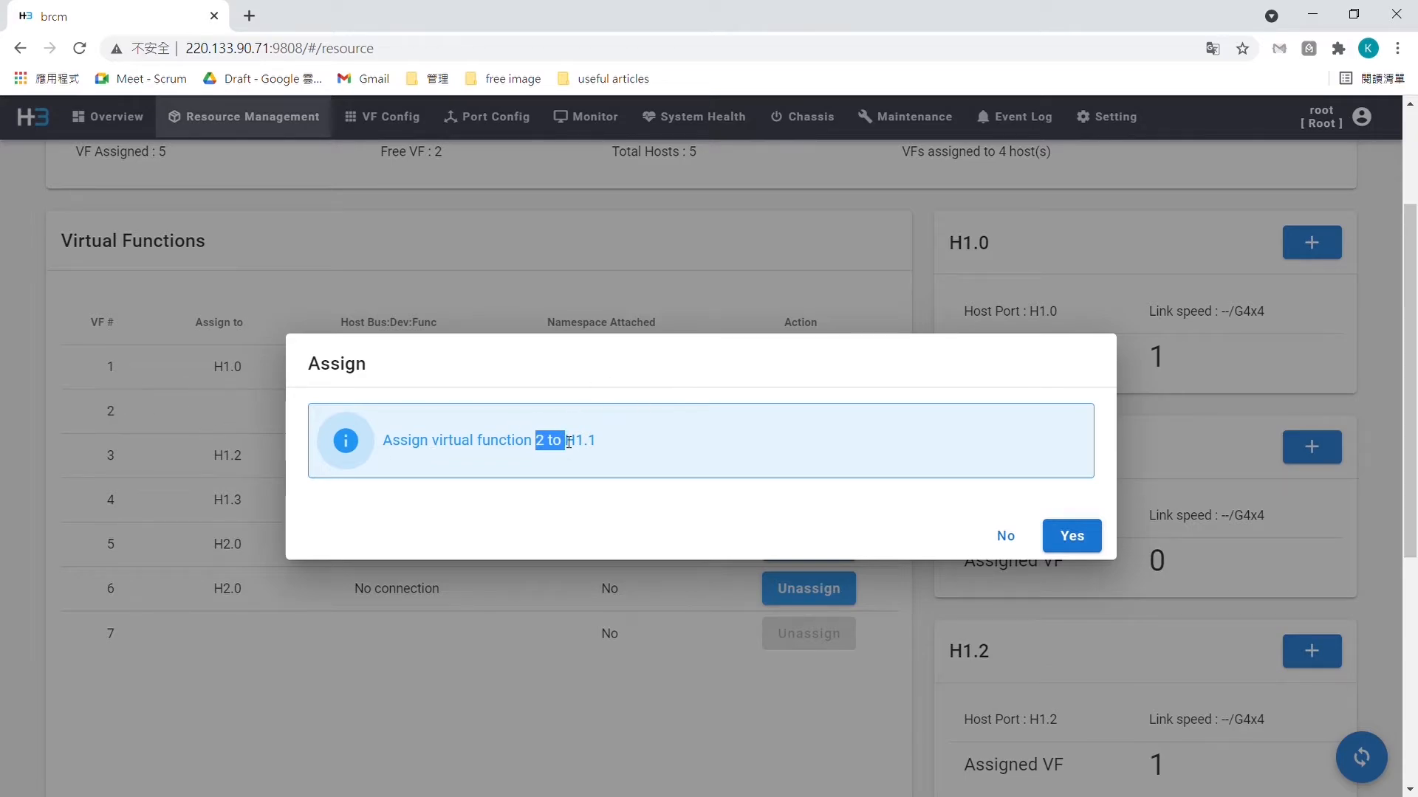
{"action": "left_click_drag", "start_coordinate": [567, 446], "coordinate": [611, 443]}
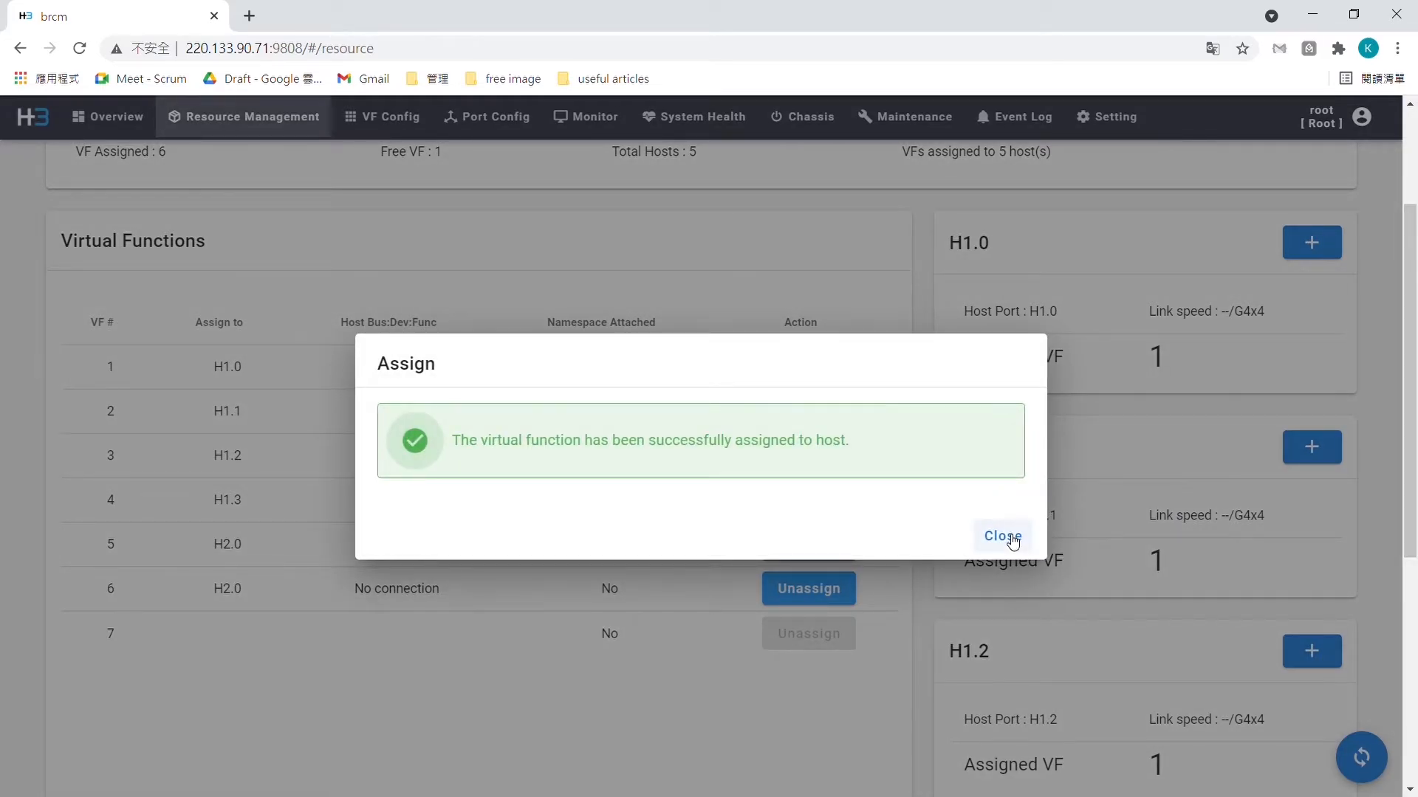
{"action": "left_click", "coordinate": [978, 529]}
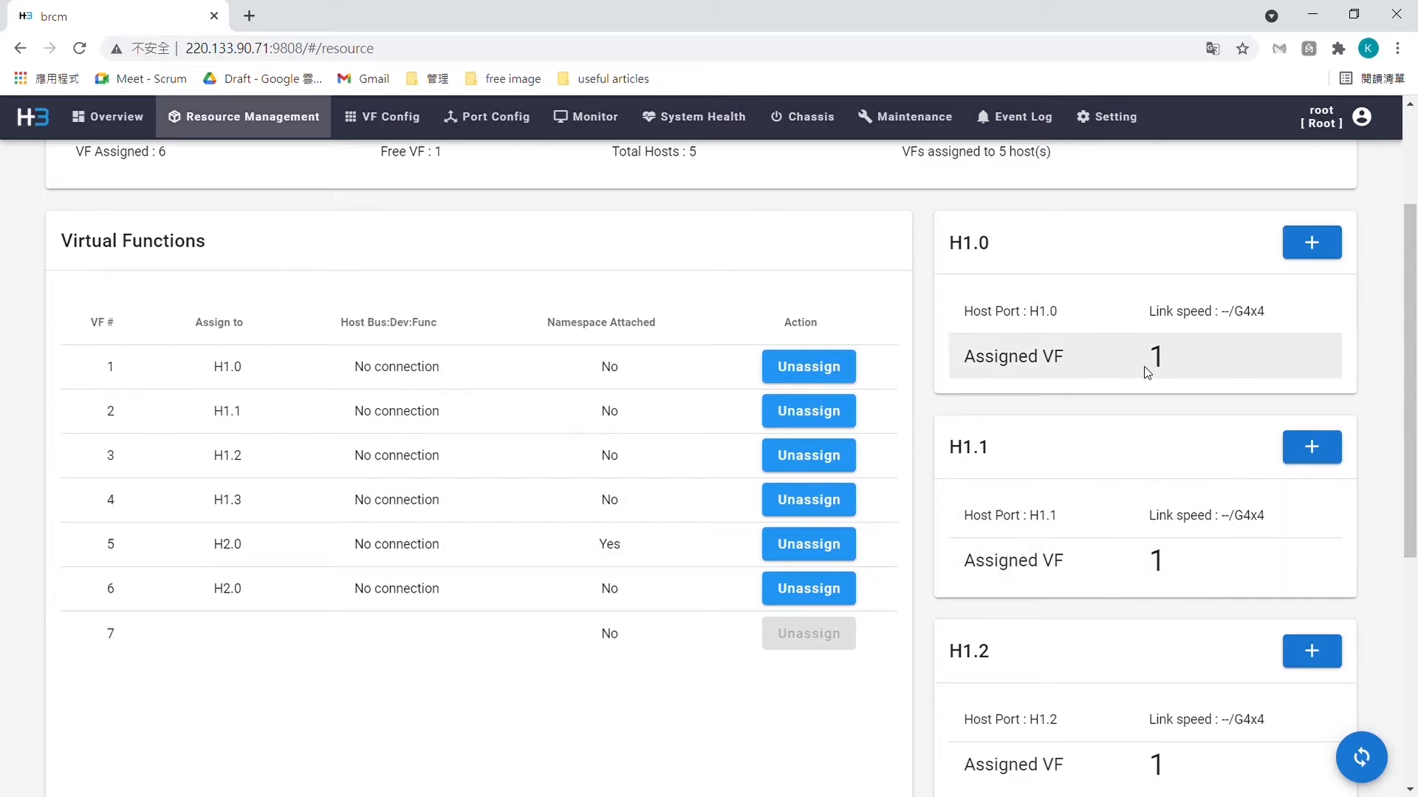
- Unassign virtual function 2 from host H1.1, acknowledging the hot-plug risk warning, and close the result dialog
{"action": "left_click", "coordinate": [821, 421]}
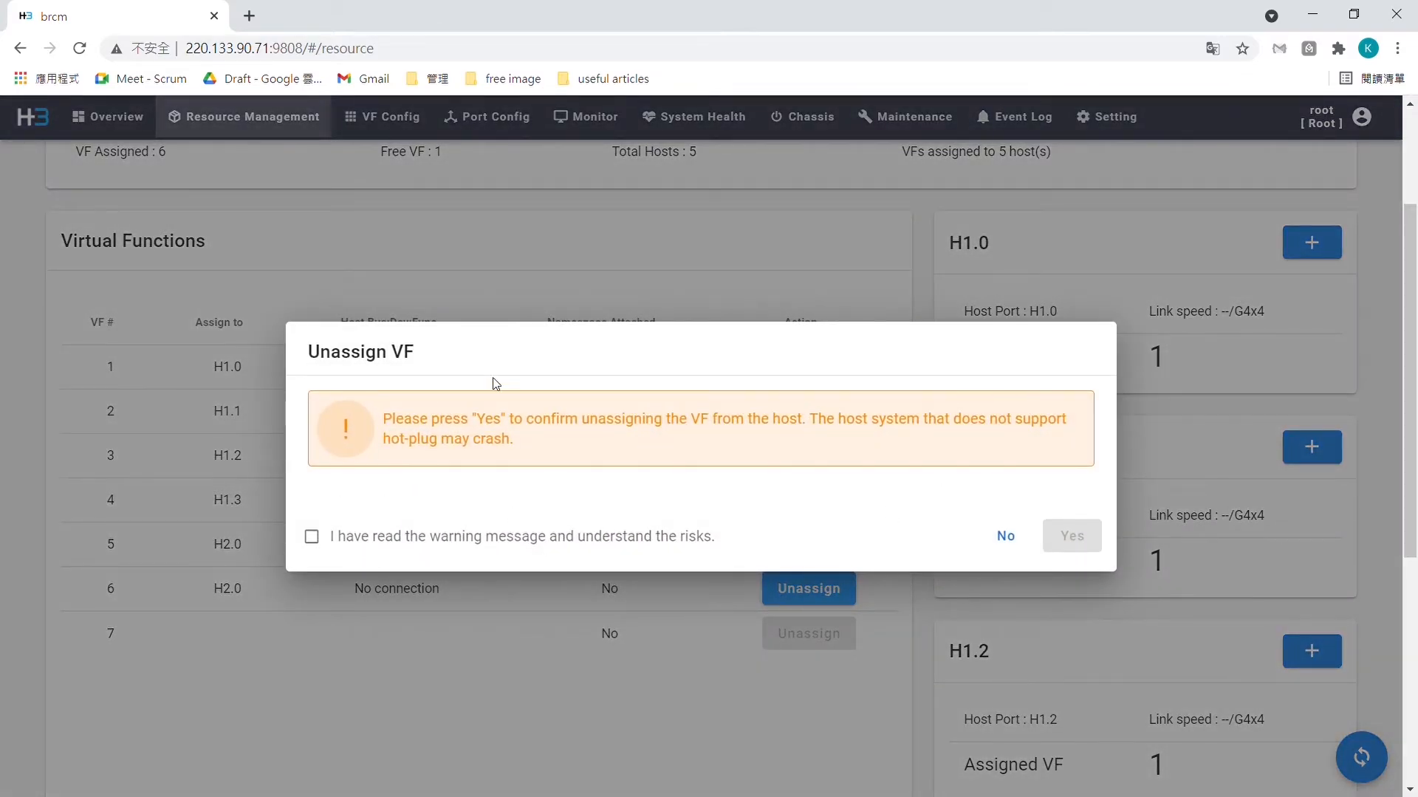
{"action": "left_click_drag", "start_coordinate": [383, 421], "coordinate": [722, 434]}
{"action": "left_click_drag", "start_coordinate": [827, 428], "coordinate": [553, 470]}
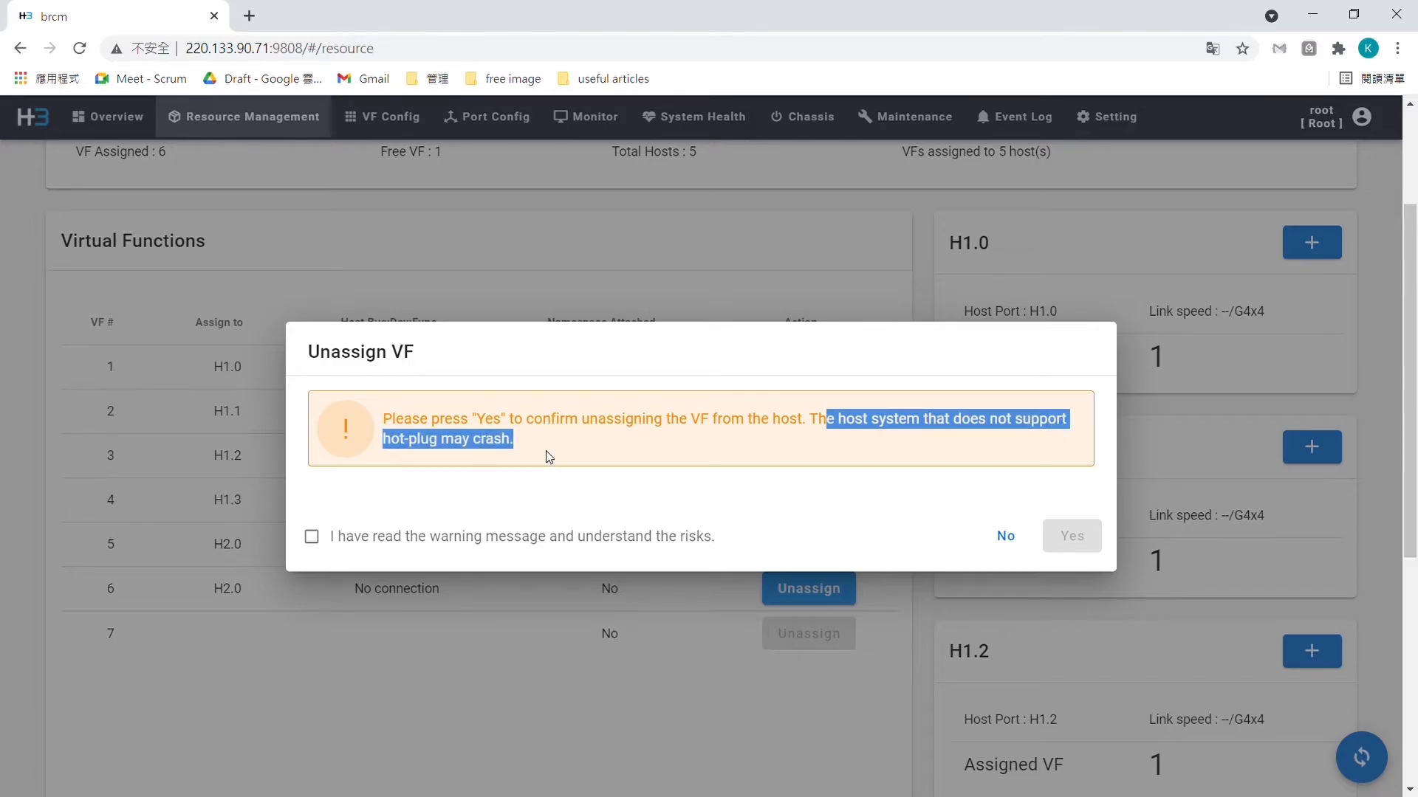
{"action": "left_click", "coordinate": [652, 448]}
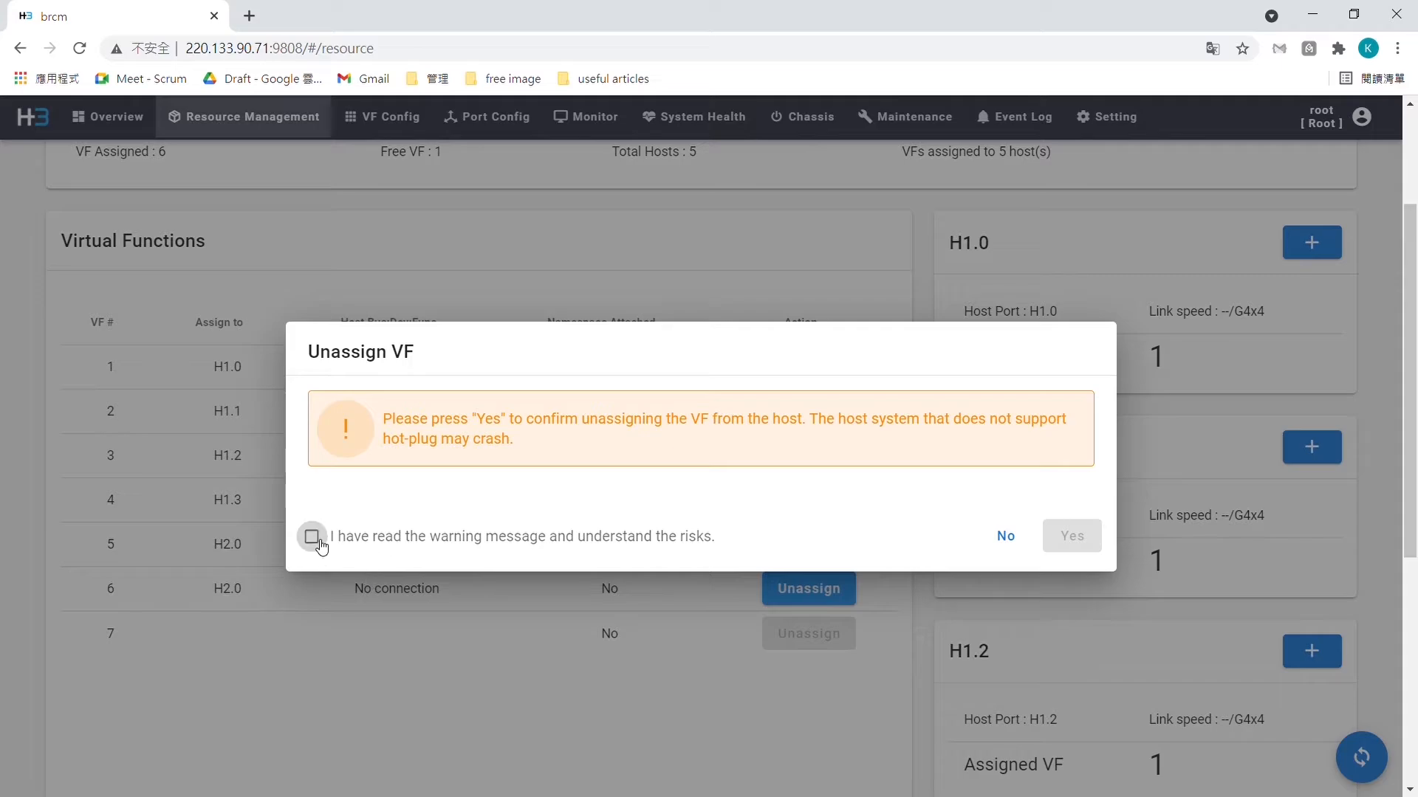
{"action": "left_click", "coordinate": [311, 537]}
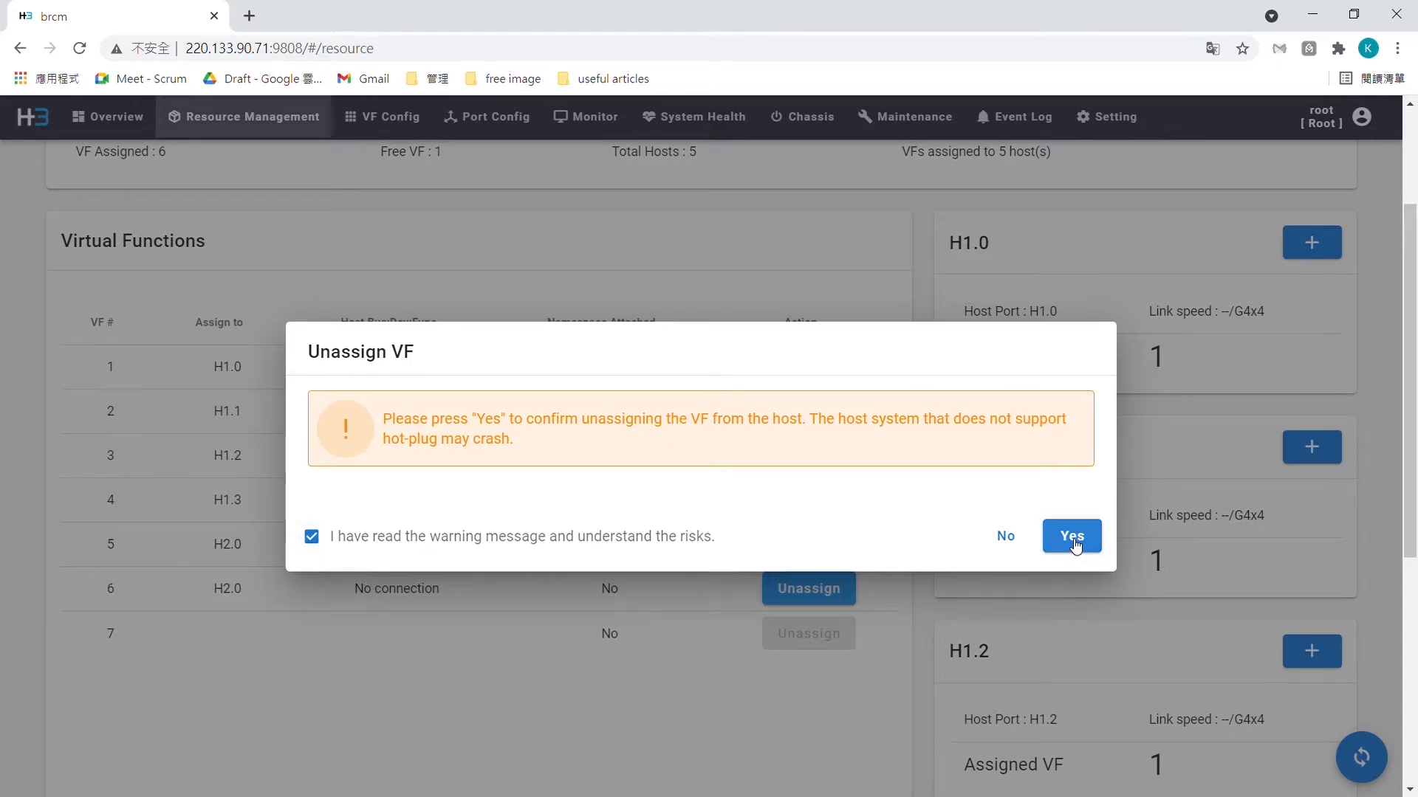
{"action": "left_click", "coordinate": [1074, 545]}
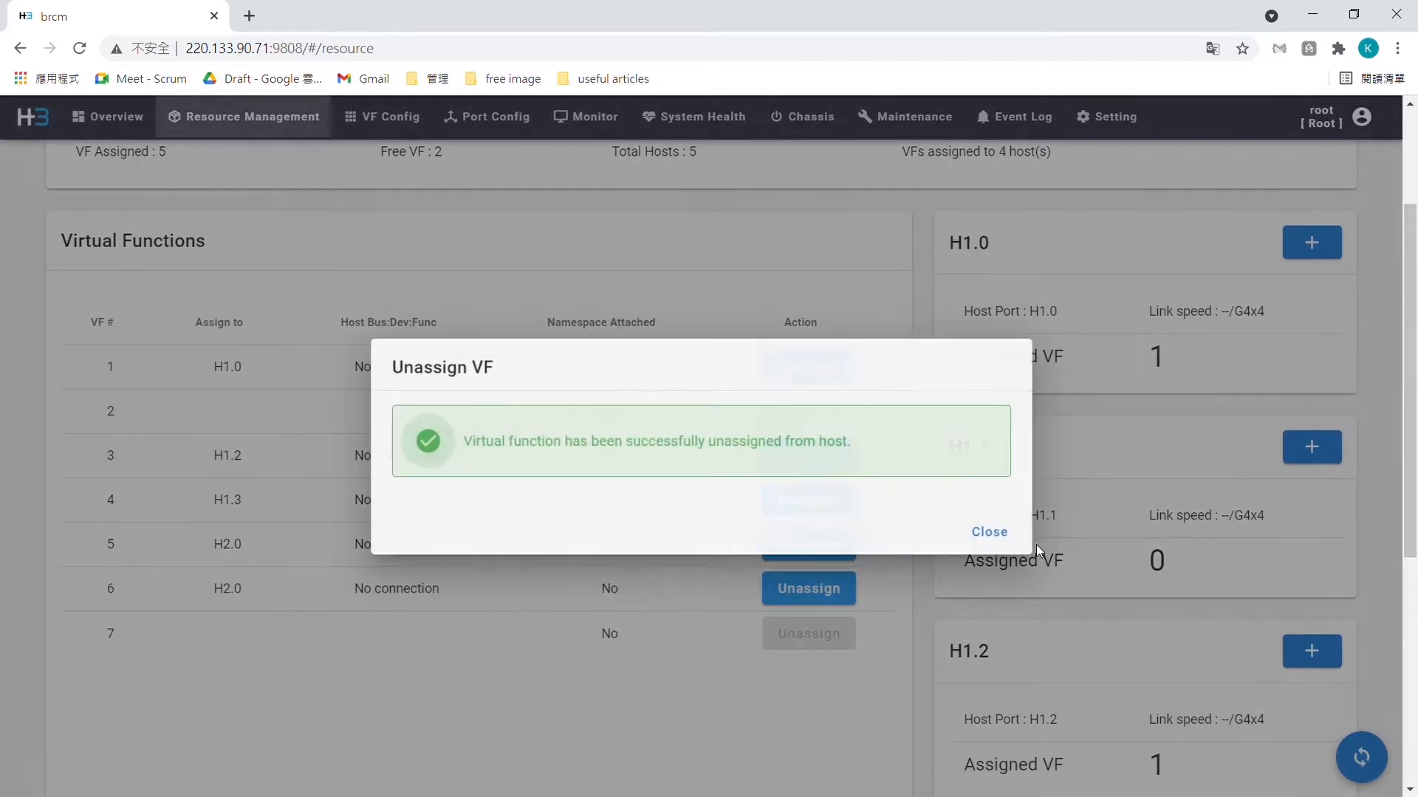
{"action": "left_click", "coordinate": [1017, 543]}
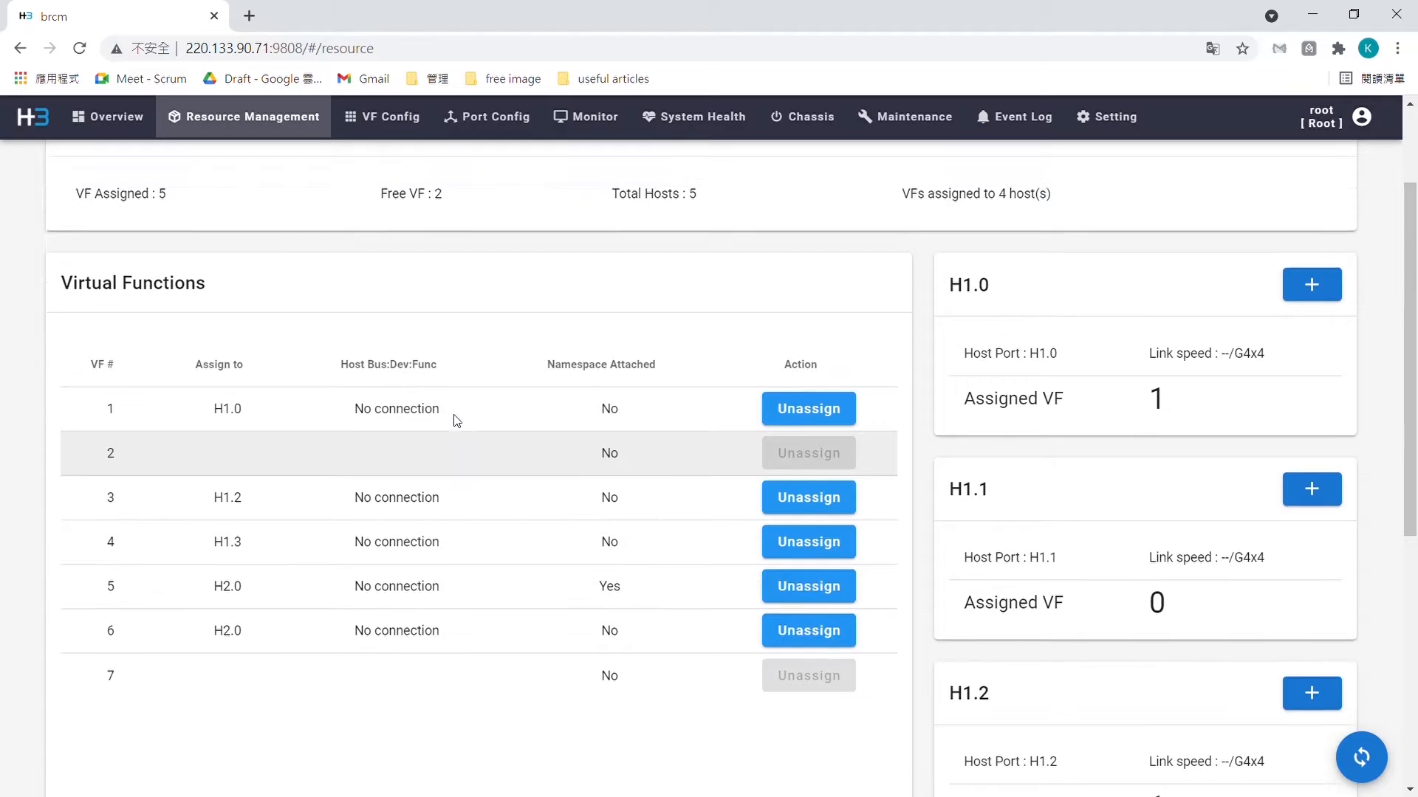
- Return from VF management to the slot 1 SSD details and bring up the VF assignment information
{"action": "scroll", "coordinate": [459, 418], "scroll_direction": "up", "scroll_amount": 2}
{"action": "scroll", "coordinate": [628, 502], "scroll_direction": "down", "scroll_amount": 2}
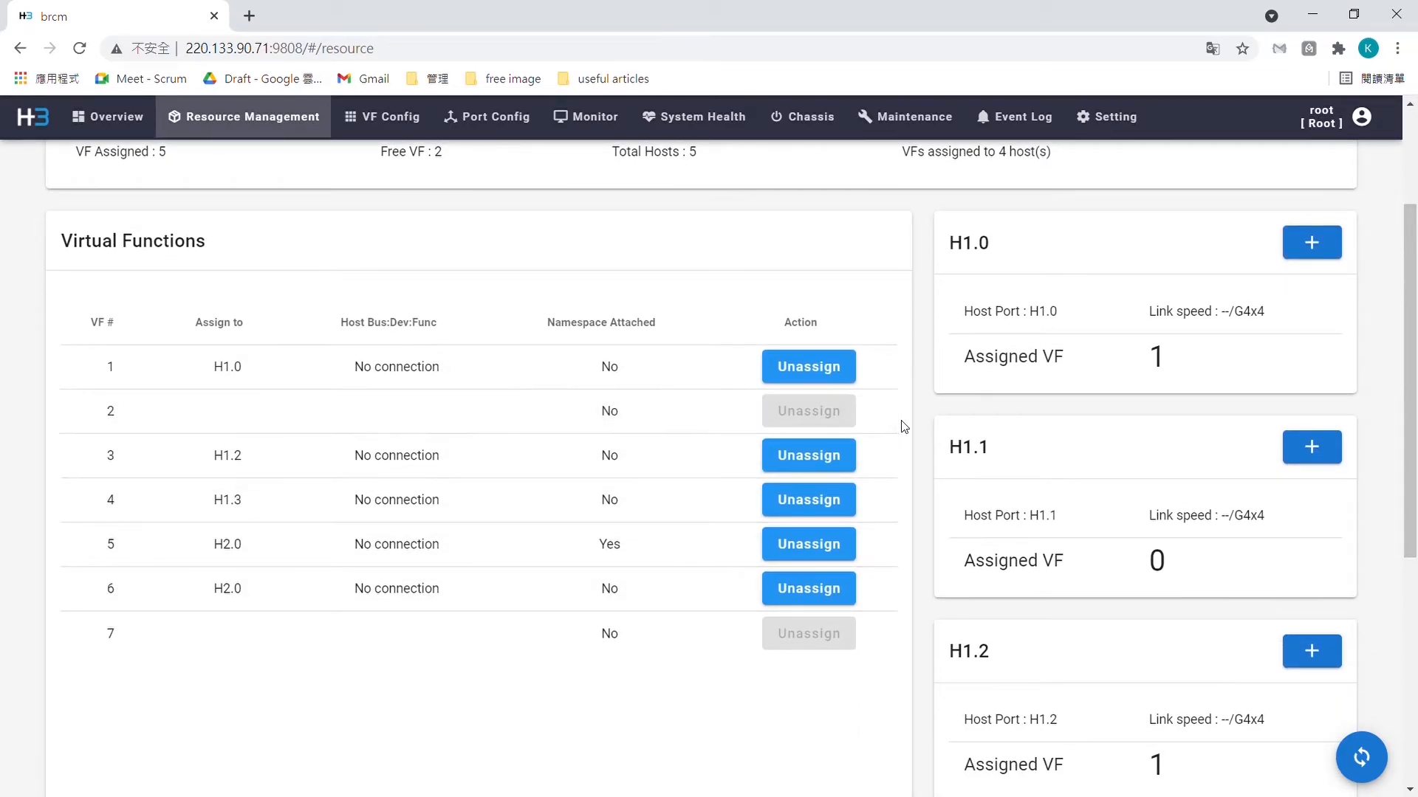
{"action": "scroll", "coordinate": [1248, 384], "scroll_direction": "up", "scroll_amount": 3}
{"action": "left_click", "coordinate": [1335, 185]}
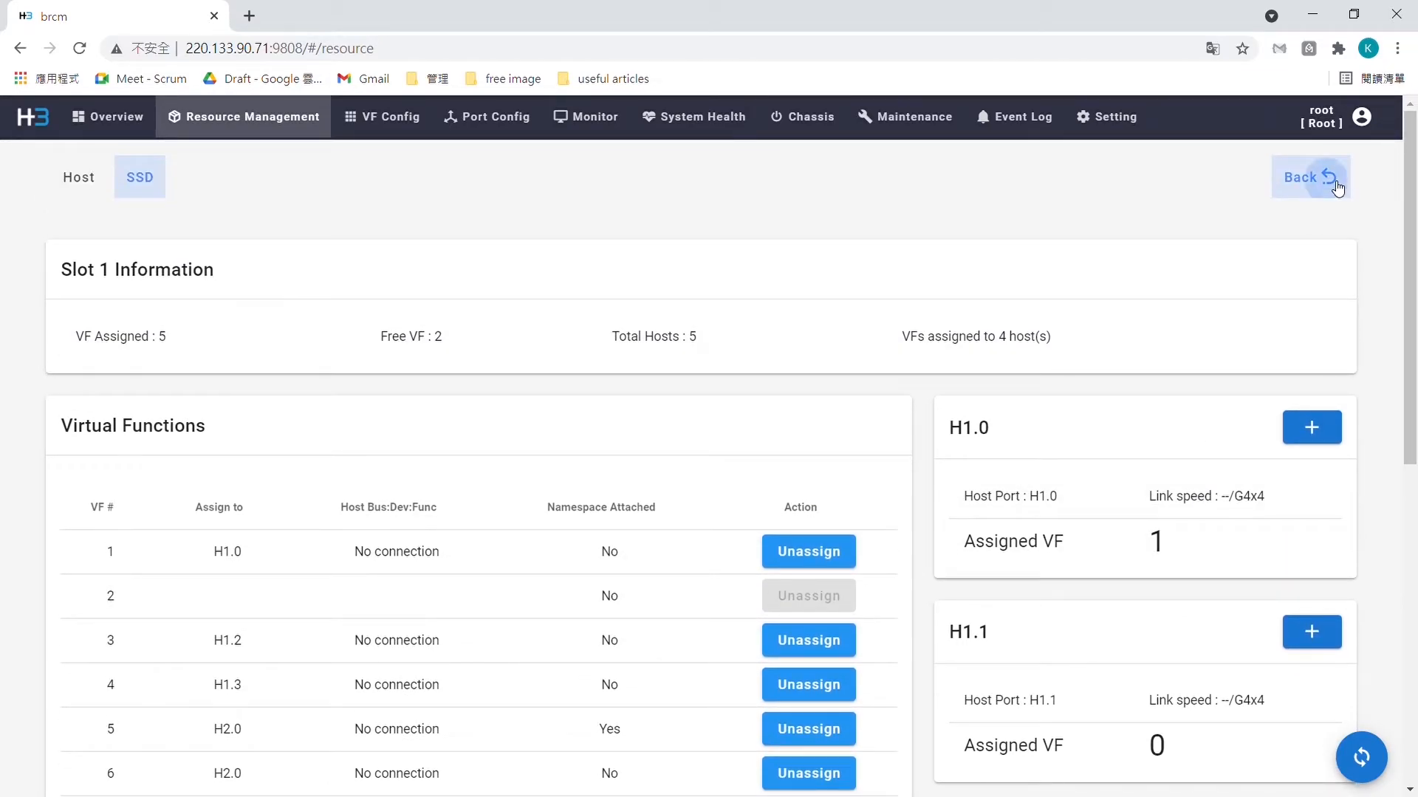
{"action": "scroll", "coordinate": [687, 404], "scroll_direction": "down", "scroll_amount": 5}
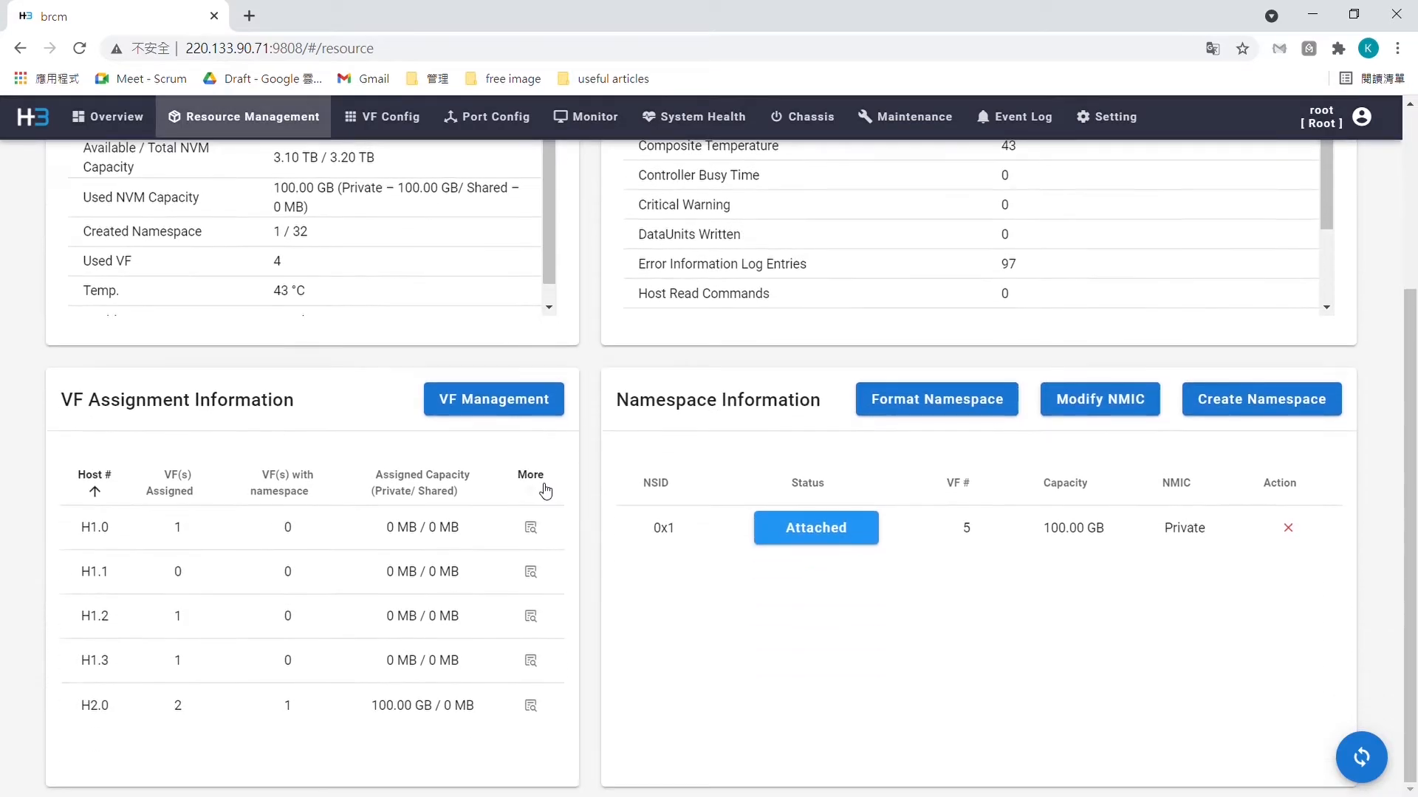
{"action": "scroll", "coordinate": [621, 465], "scroll_direction": "up", "scroll_amount": 3}
{"action": "scroll", "coordinate": [629, 489], "scroll_direction": "down", "scroll_amount": 3}
- View the detailed VF assignment of host H1.0, checking its VF number, attached namespace and total capacity, and close it
{"action": "left_click", "coordinate": [538, 533]}
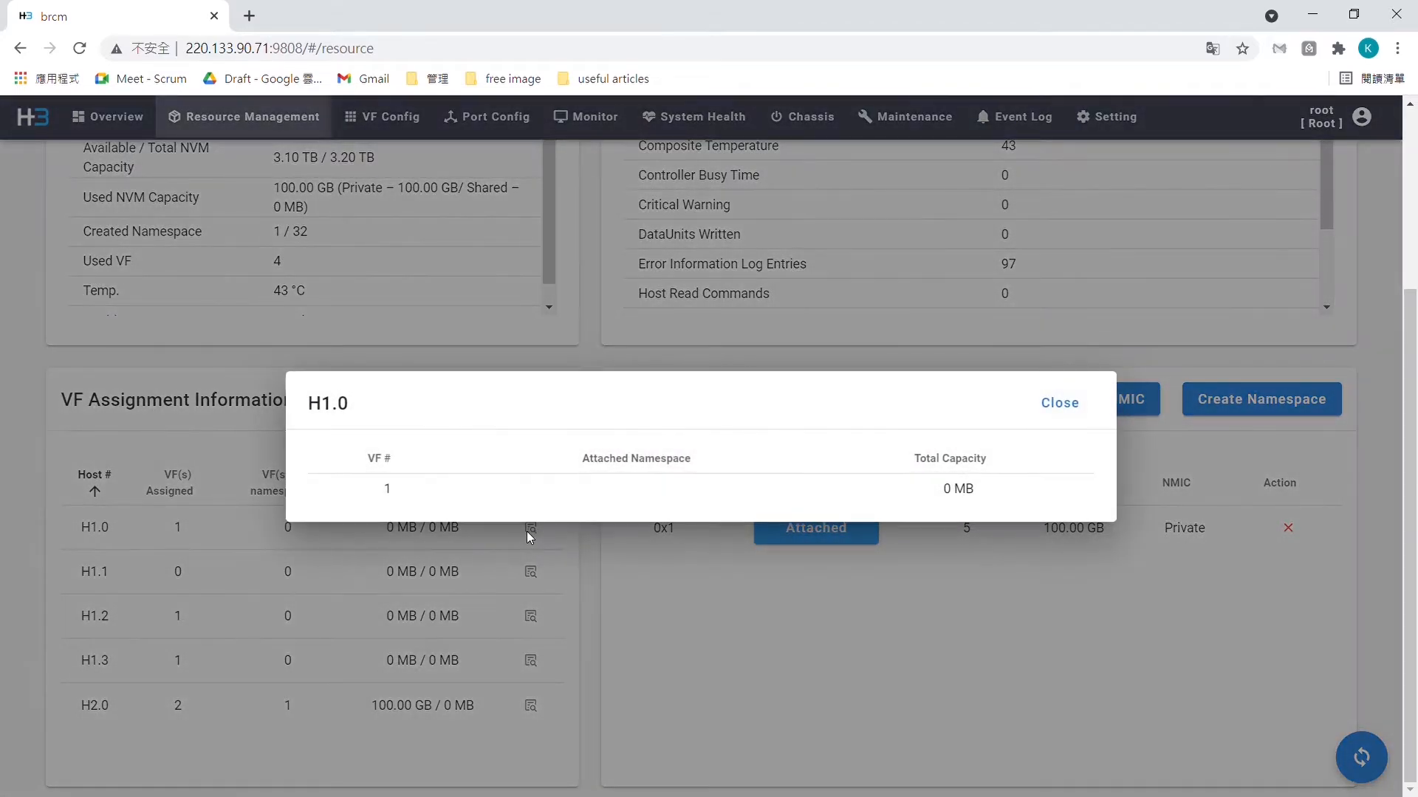
{"action": "left_click_drag", "start_coordinate": [379, 496], "coordinate": [405, 497]}
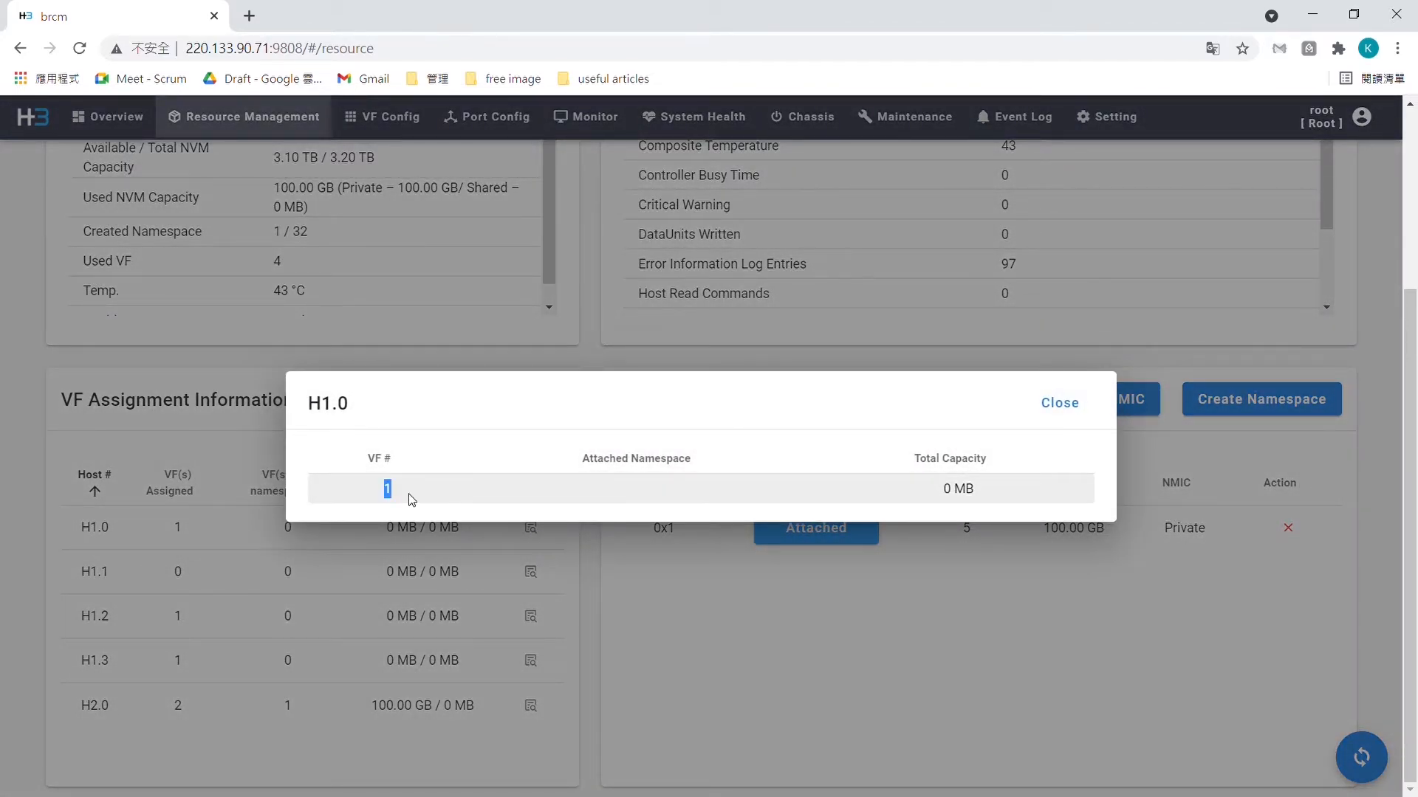
{"action": "left_click", "coordinate": [619, 499]}
{"action": "left_click_drag", "start_coordinate": [923, 495], "coordinate": [648, 511]}
{"action": "left_click_drag", "start_coordinate": [314, 512], "coordinate": [431, 503]}
{"action": "left_click_drag", "start_coordinate": [902, 495], "coordinate": [1007, 486]}
{"action": "left_click_drag", "start_coordinate": [826, 491], "coordinate": [975, 493]}
{"action": "left_click", "coordinate": [1065, 406]}
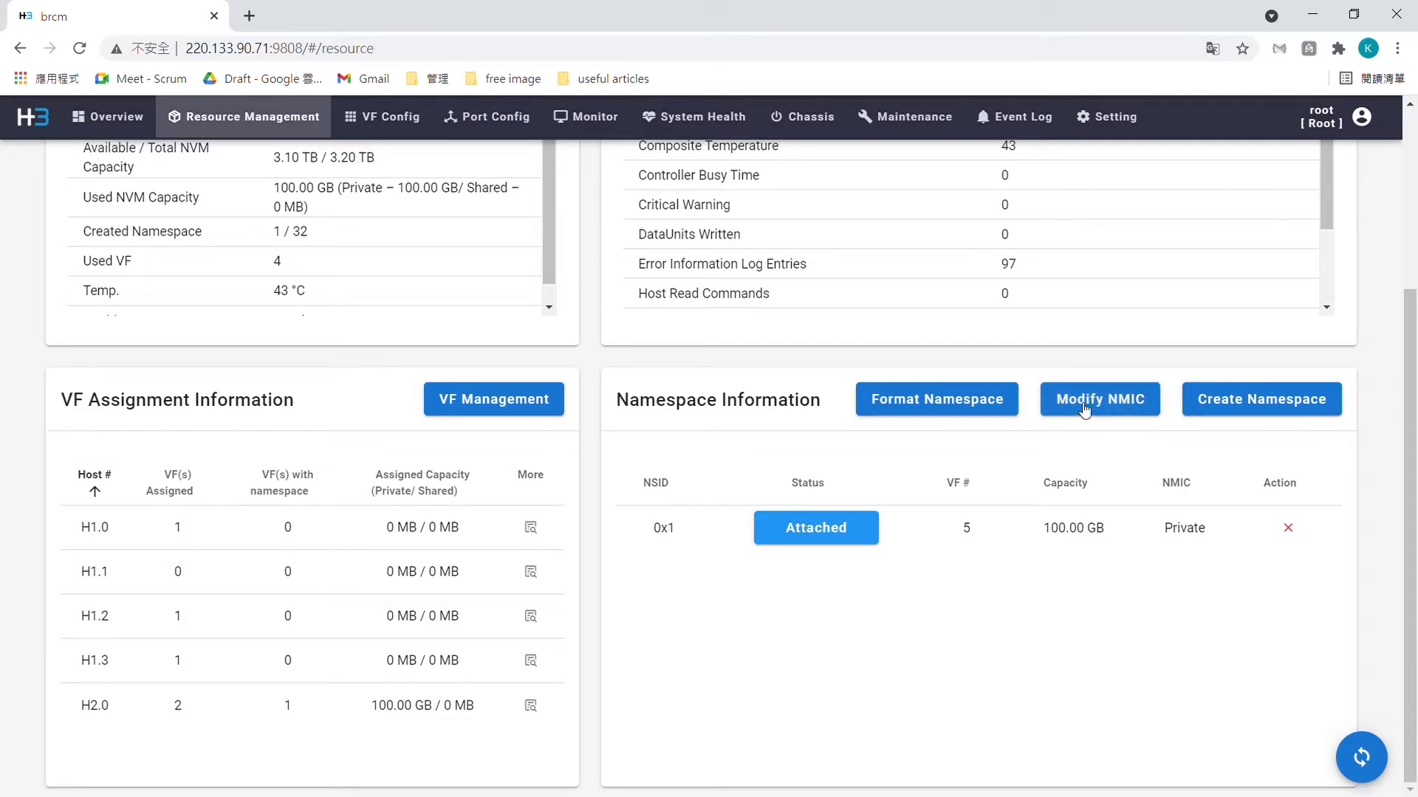
- Create a namespace on the slot 1 SSD with 1 TB capacity and Private NMIC, and close the result dialog
{"action": "left_click", "coordinate": [1297, 413]}
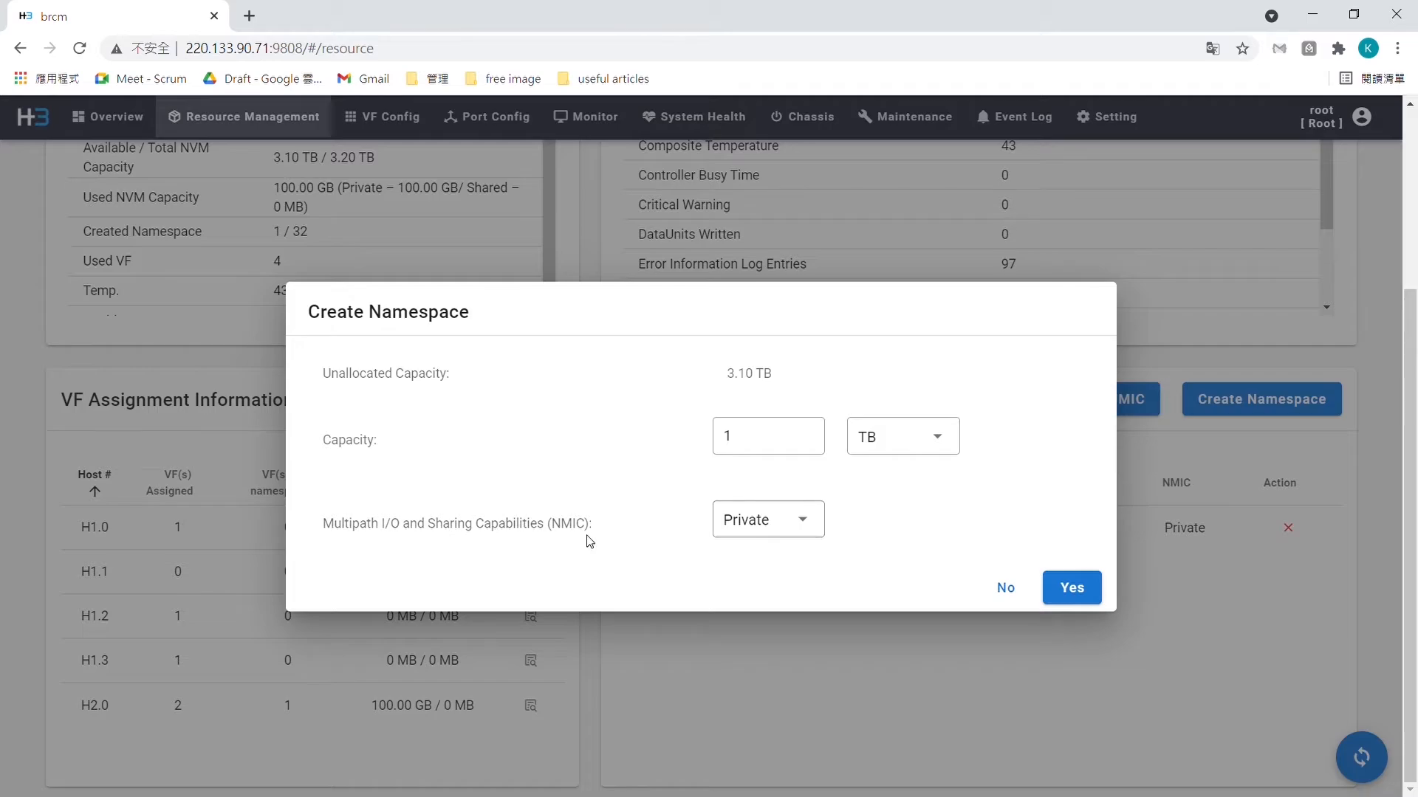
{"action": "left_click_drag", "start_coordinate": [563, 532], "coordinate": [618, 530]}
{"action": "left_click", "coordinate": [650, 543]}
{"action": "left_click", "coordinate": [628, 531]}
{"action": "left_click", "coordinate": [809, 524]}
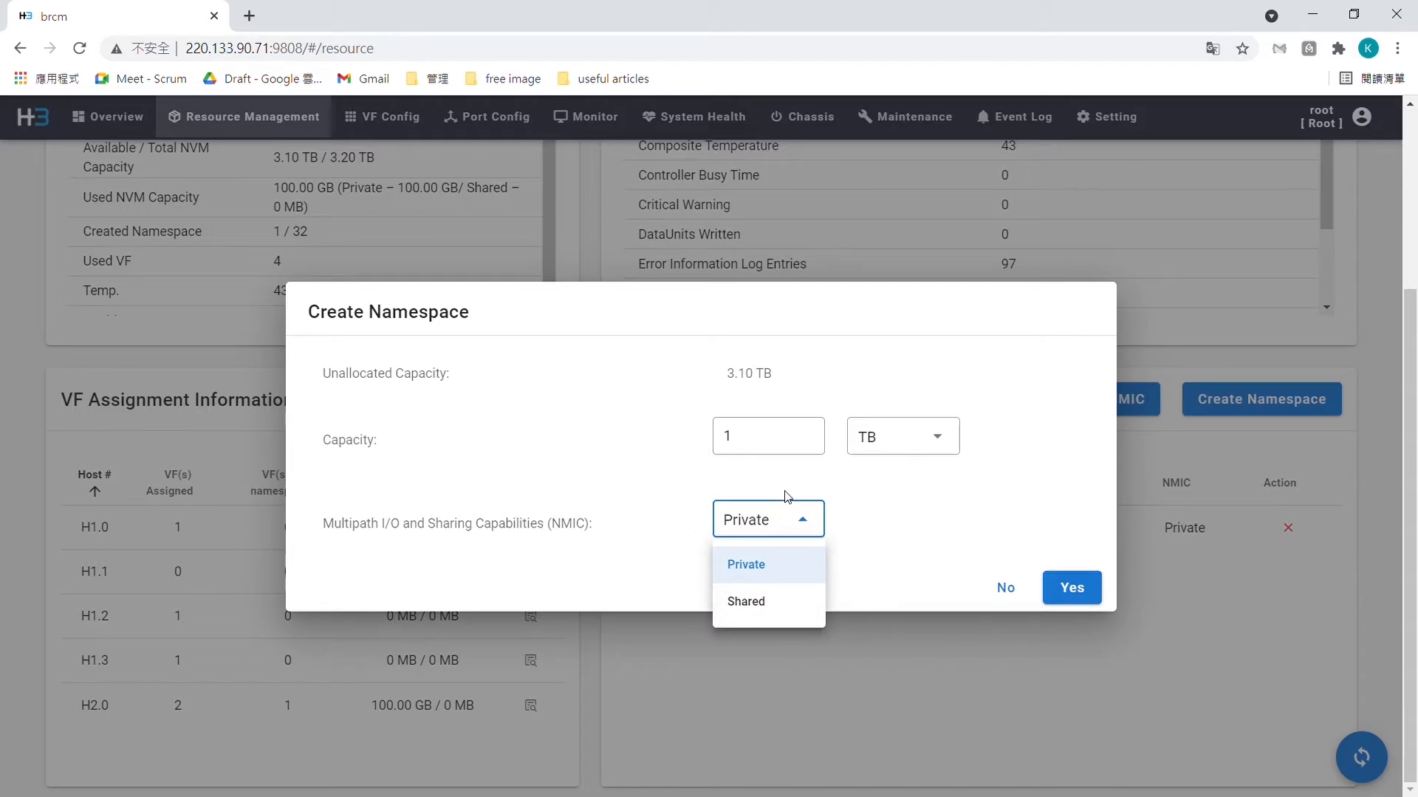
{"action": "left_click", "coordinate": [810, 523]}
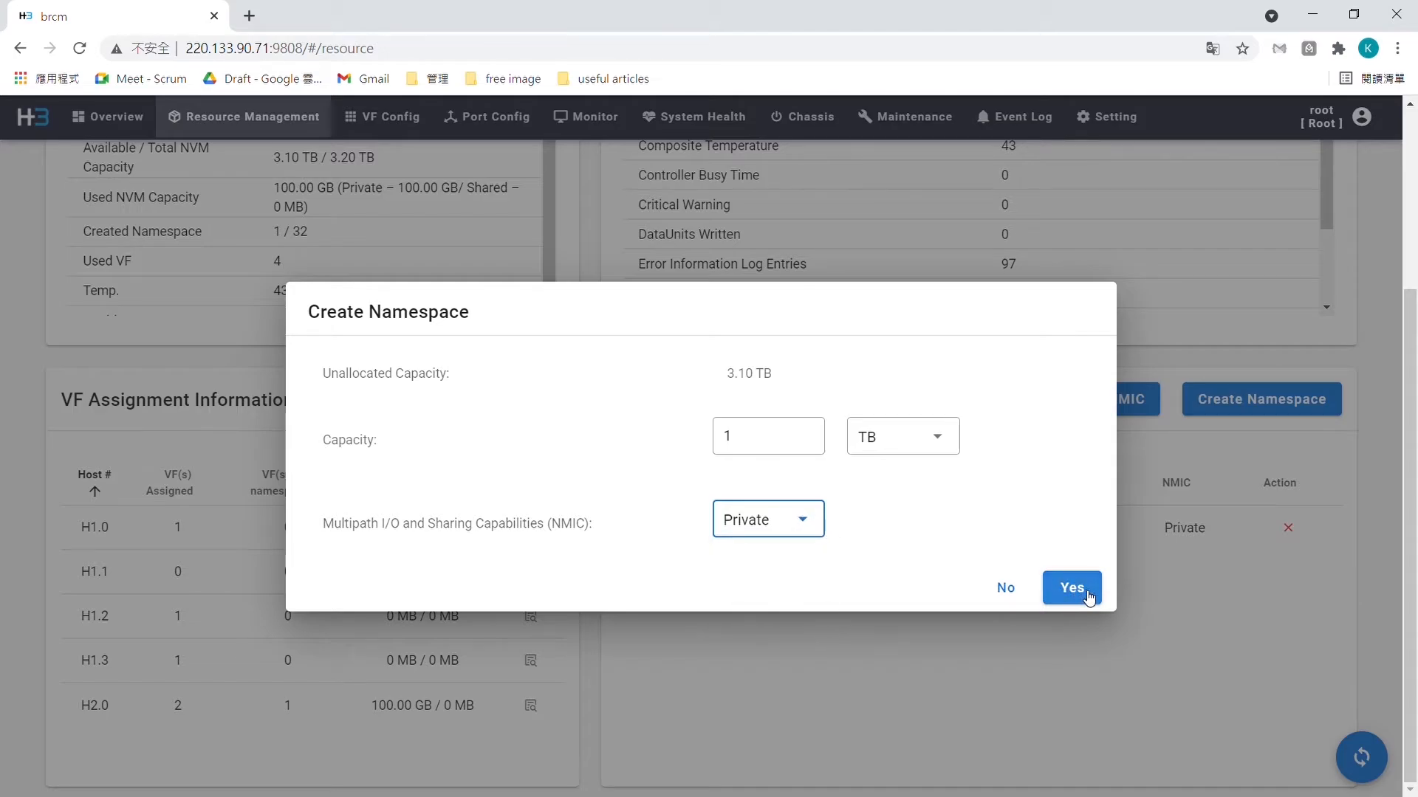
{"action": "left_click", "coordinate": [1057, 578]}
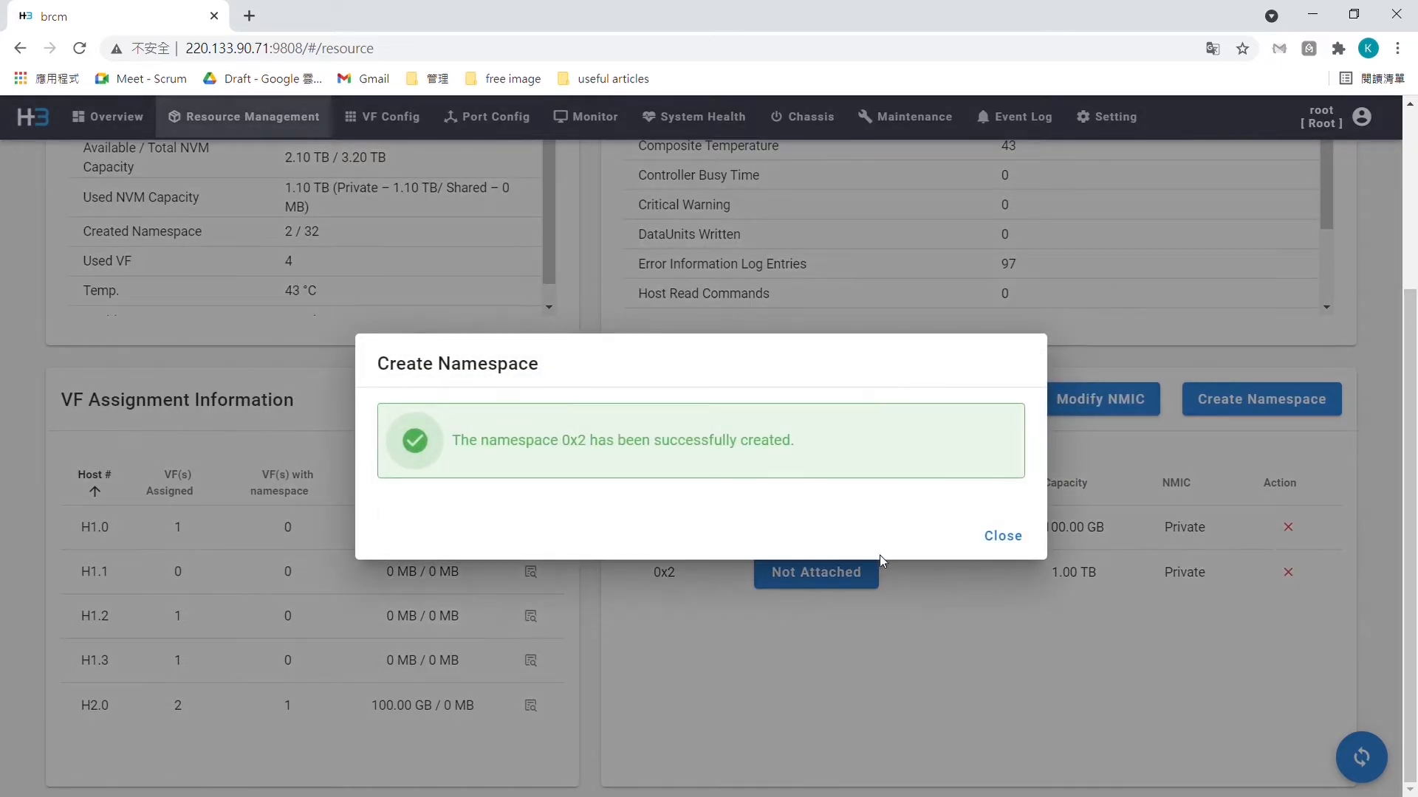
{"action": "left_click", "coordinate": [1004, 539]}
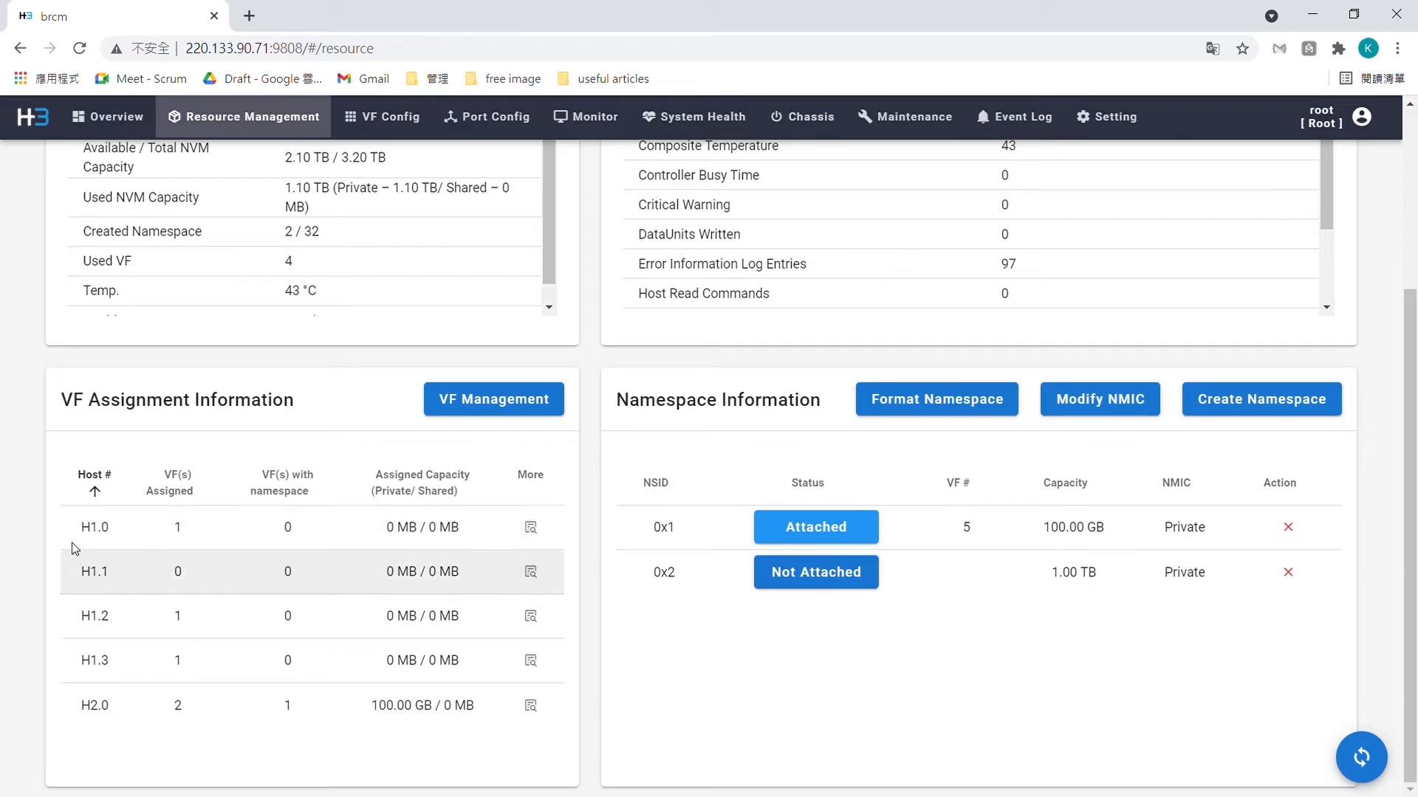
- Check host H1.0's assigned VF, open the attach/detach settings of namespace 0x2 and select virtual function 1
{"action": "mouse_move", "coordinate": [93, 540]}
{"action": "left_mouse_down"}
{"action": "mouse_move", "coordinate": [147, 529]}
{"action": "mouse_move", "coordinate": [97, 541]}
{"action": "left_mouse_up"}
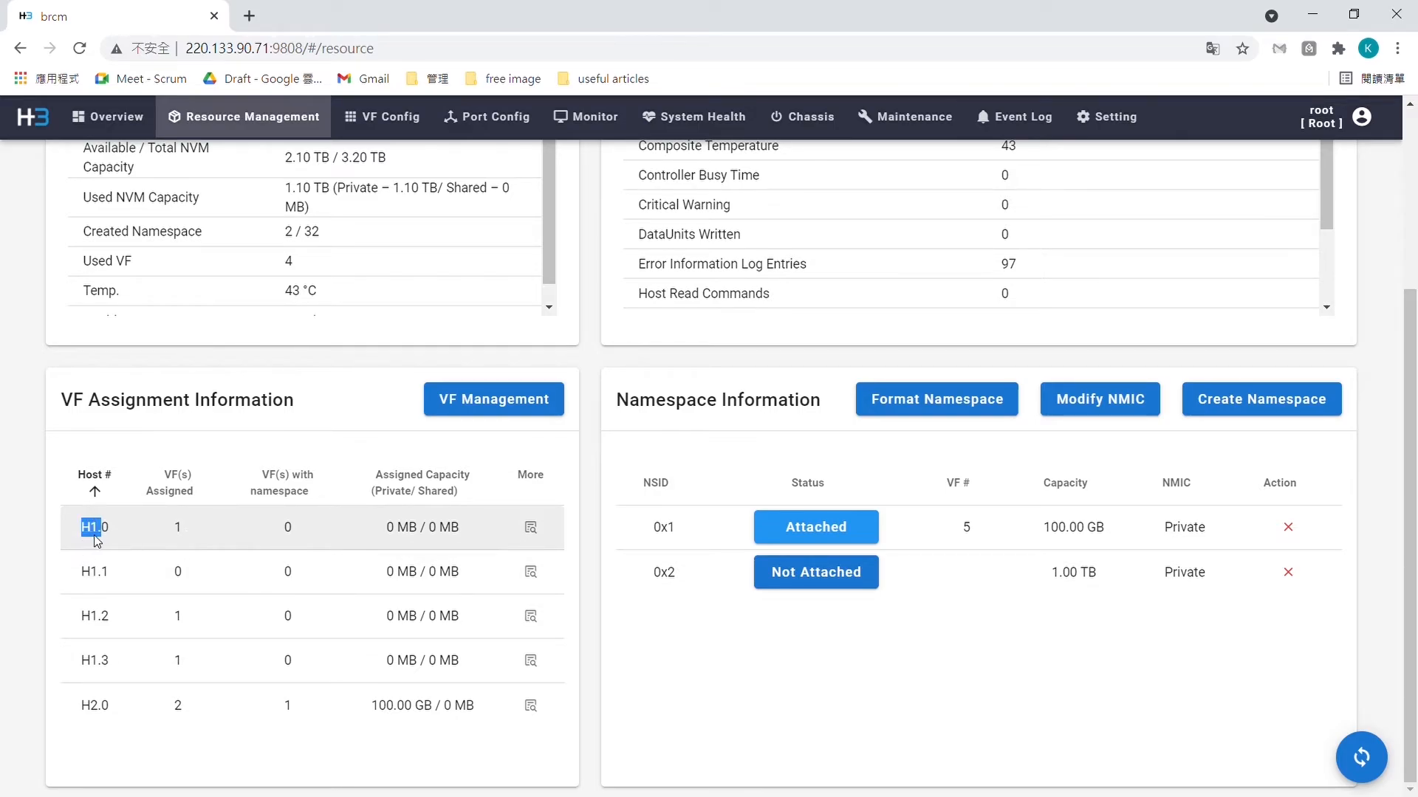
{"action": "left_click", "coordinate": [116, 541]}
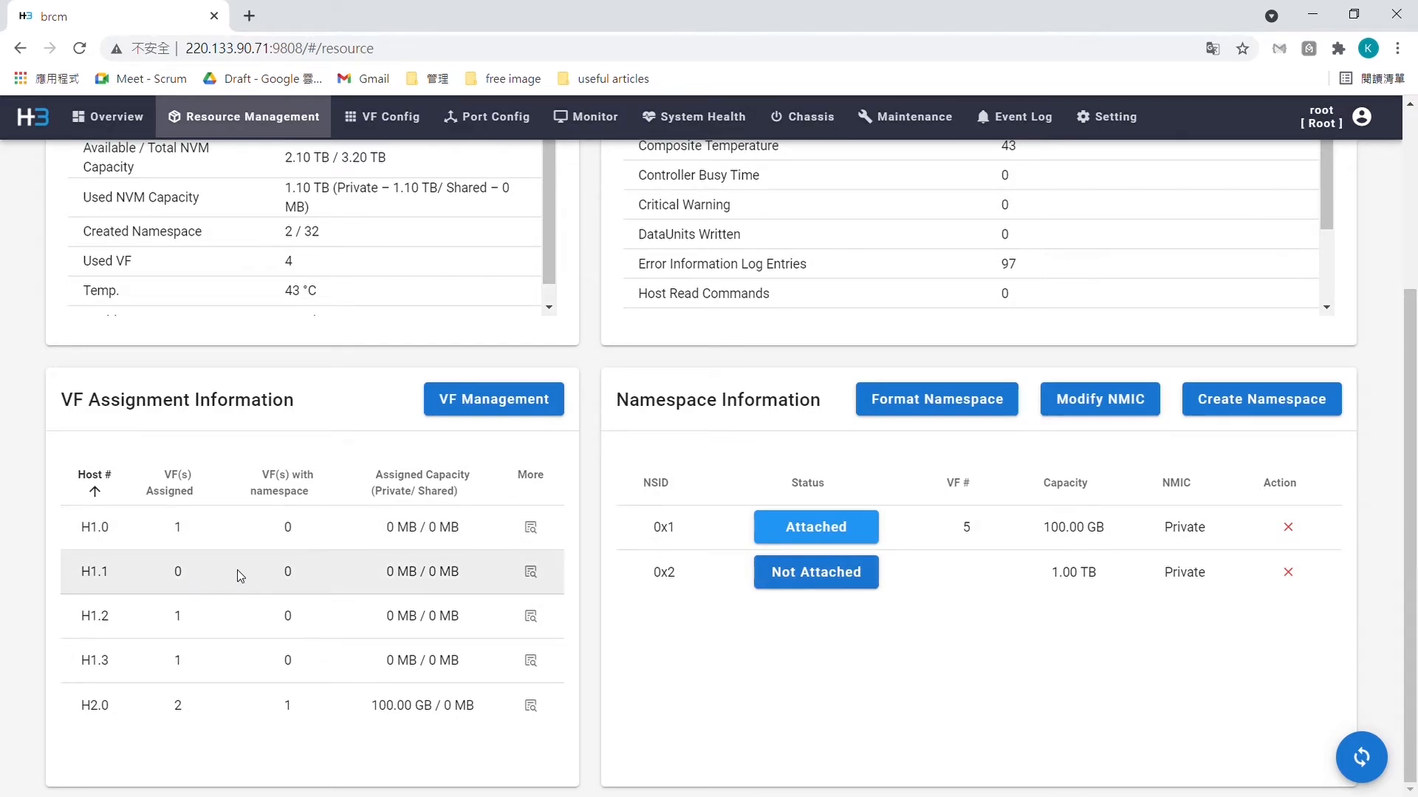
{"action": "double_click", "coordinate": [180, 533]}
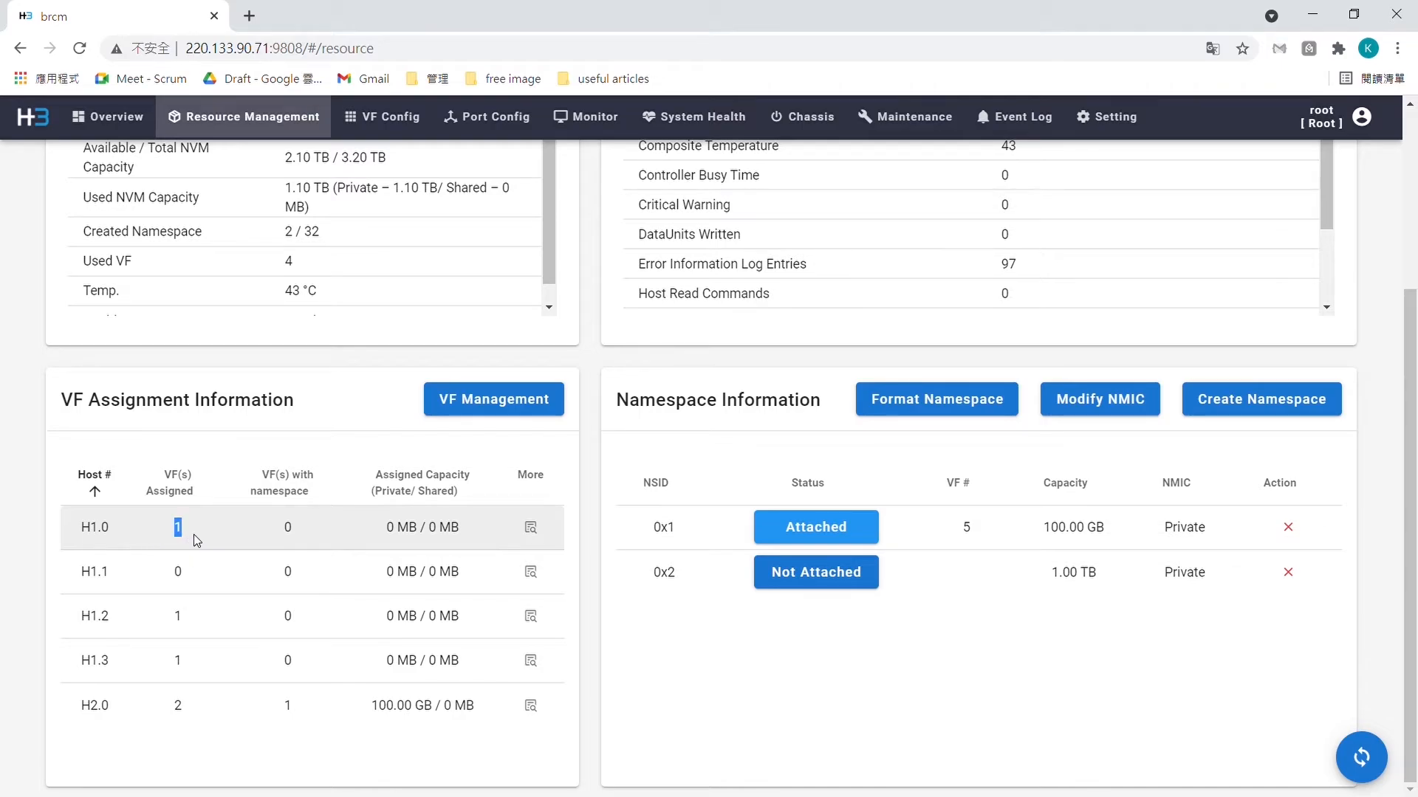
{"action": "left_click", "coordinate": [836, 591]}
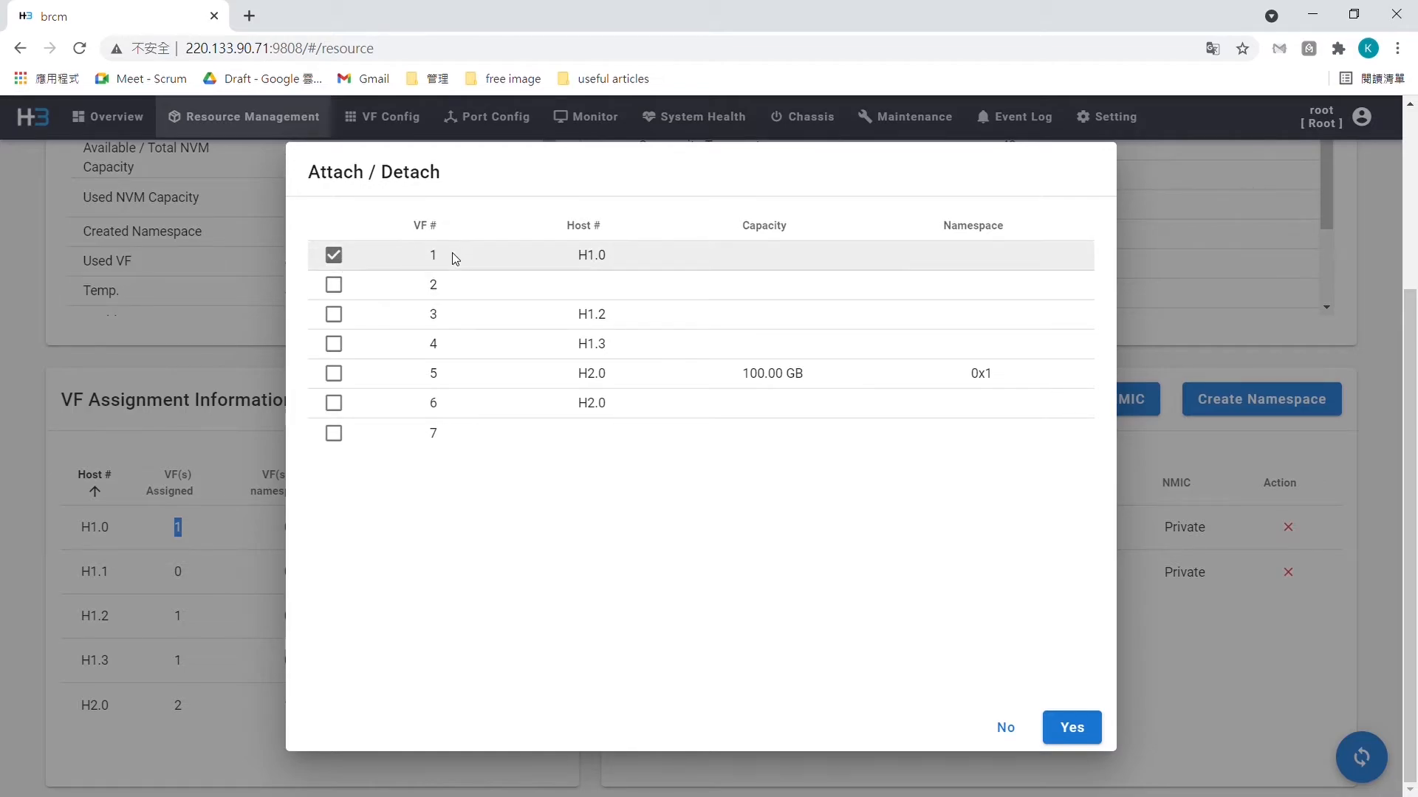
{"action": "left_click_drag", "start_coordinate": [421, 265], "coordinate": [619, 260]}
{"action": "left_click", "coordinate": [607, 295]}
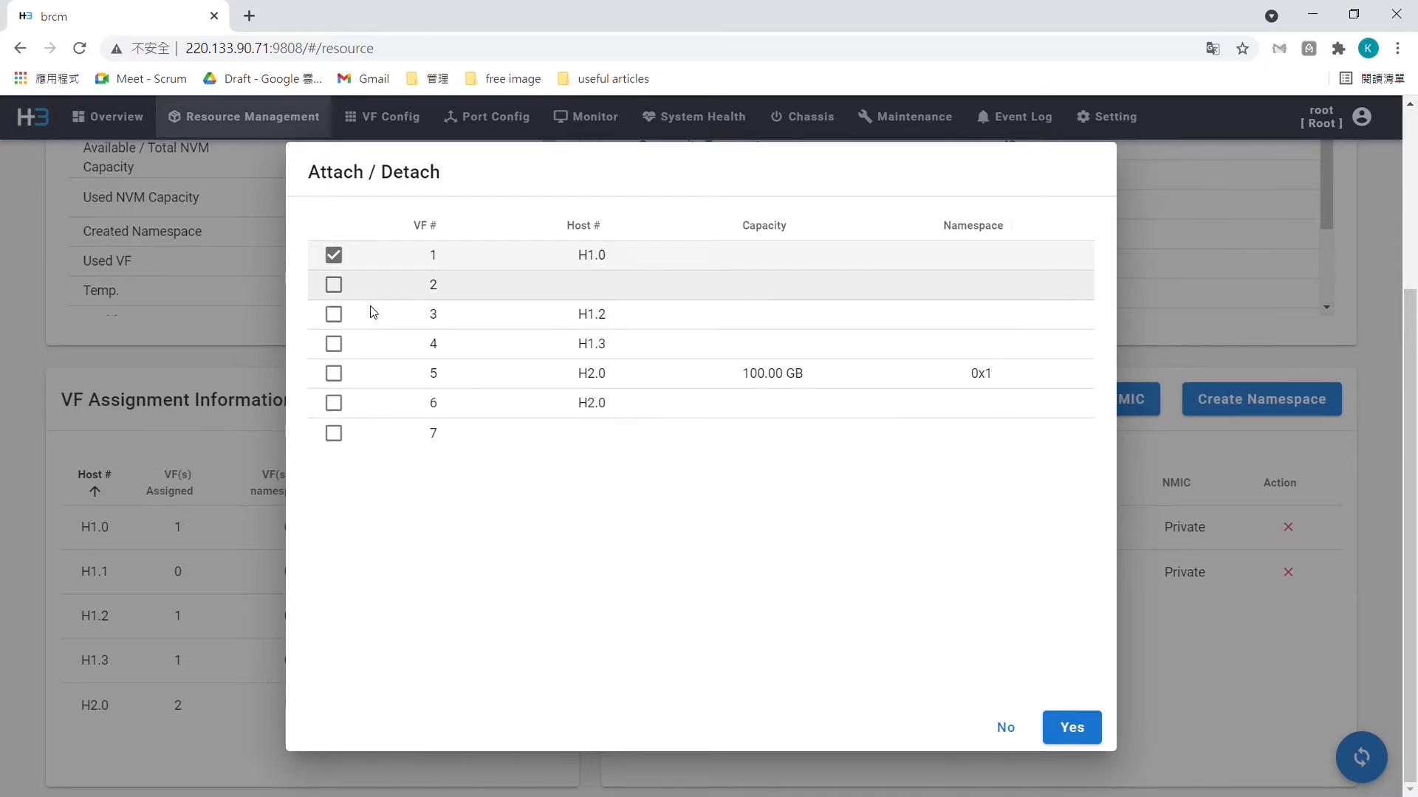
{"action": "left_click", "coordinate": [334, 316]}
{"action": "left_click", "coordinate": [336, 344]}
{"action": "left_click", "coordinate": [336, 371]}
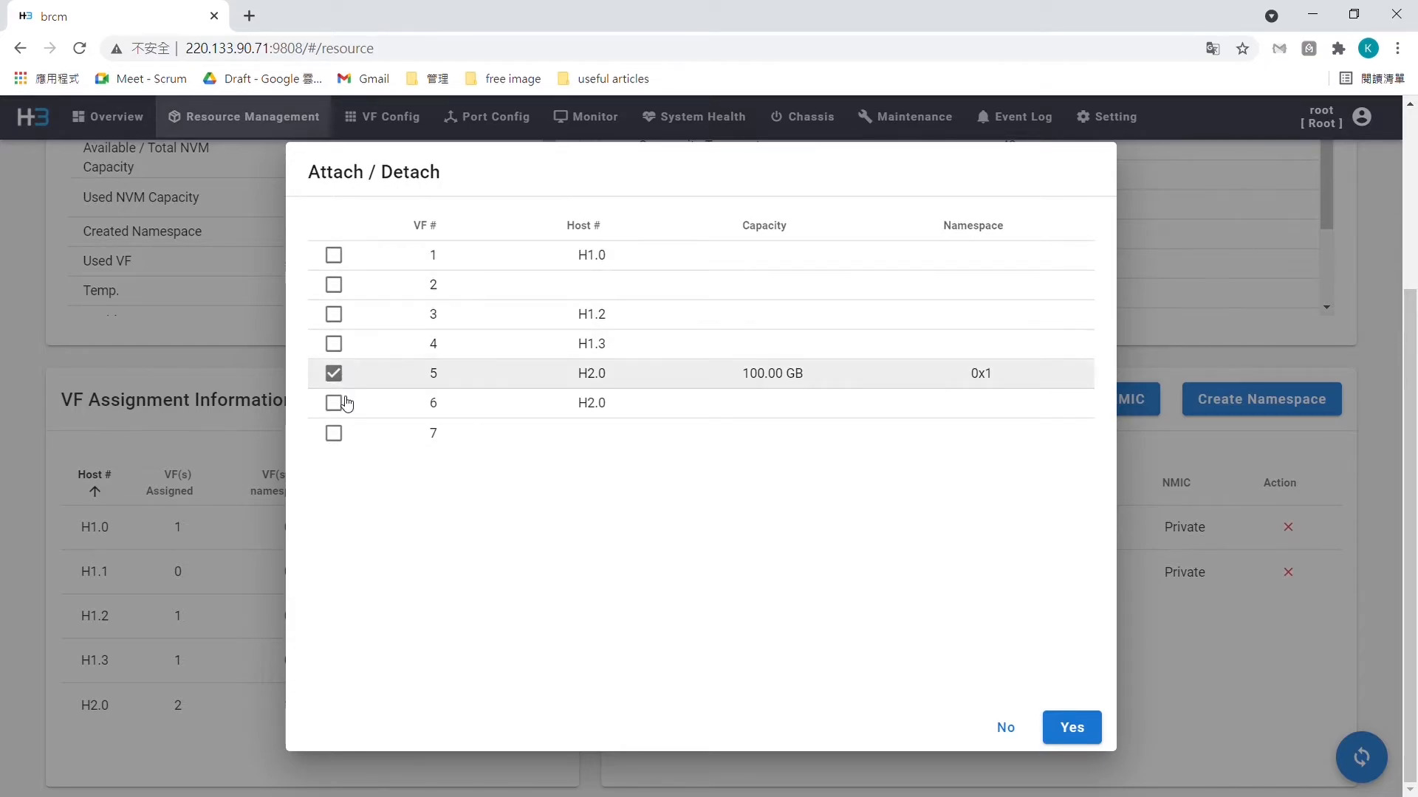
{"action": "left_click", "coordinate": [333, 403]}
{"action": "left_click", "coordinate": [335, 315]}
- Attach namespace 0x2 to virtual function 1 of host H1.0 and close the result dialog
{"action": "left_click", "coordinate": [334, 255]}
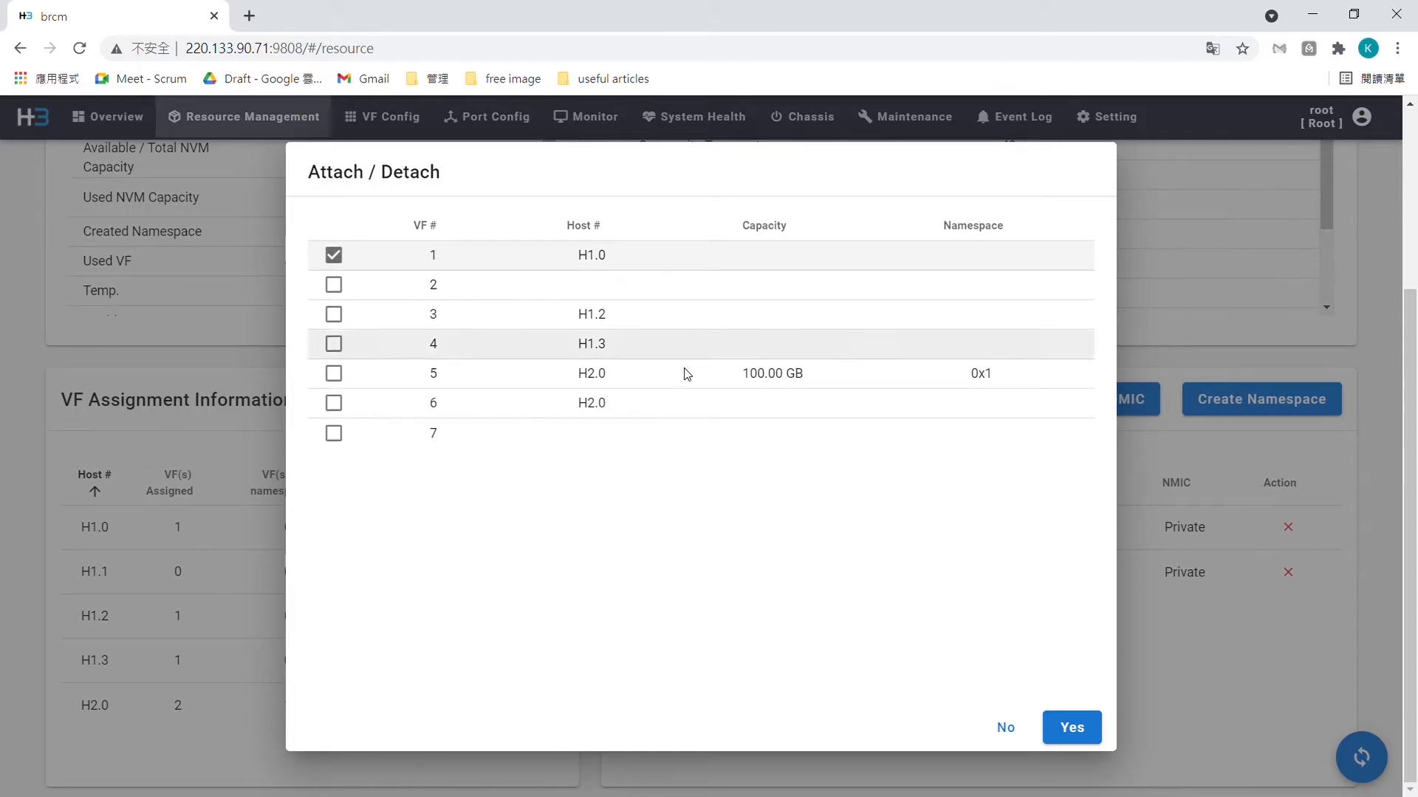
{"action": "left_click", "coordinate": [1084, 731]}
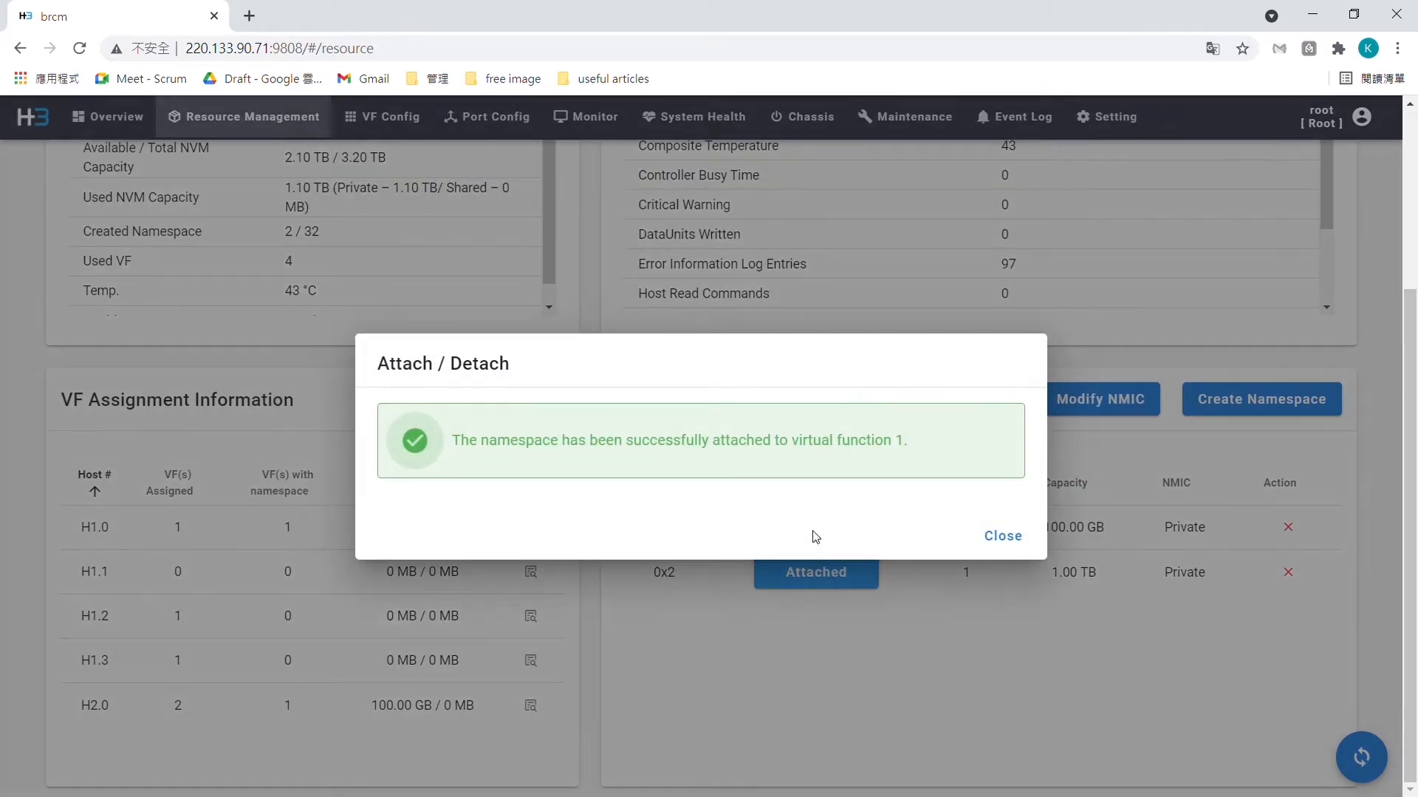
{"action": "left_click", "coordinate": [999, 535]}
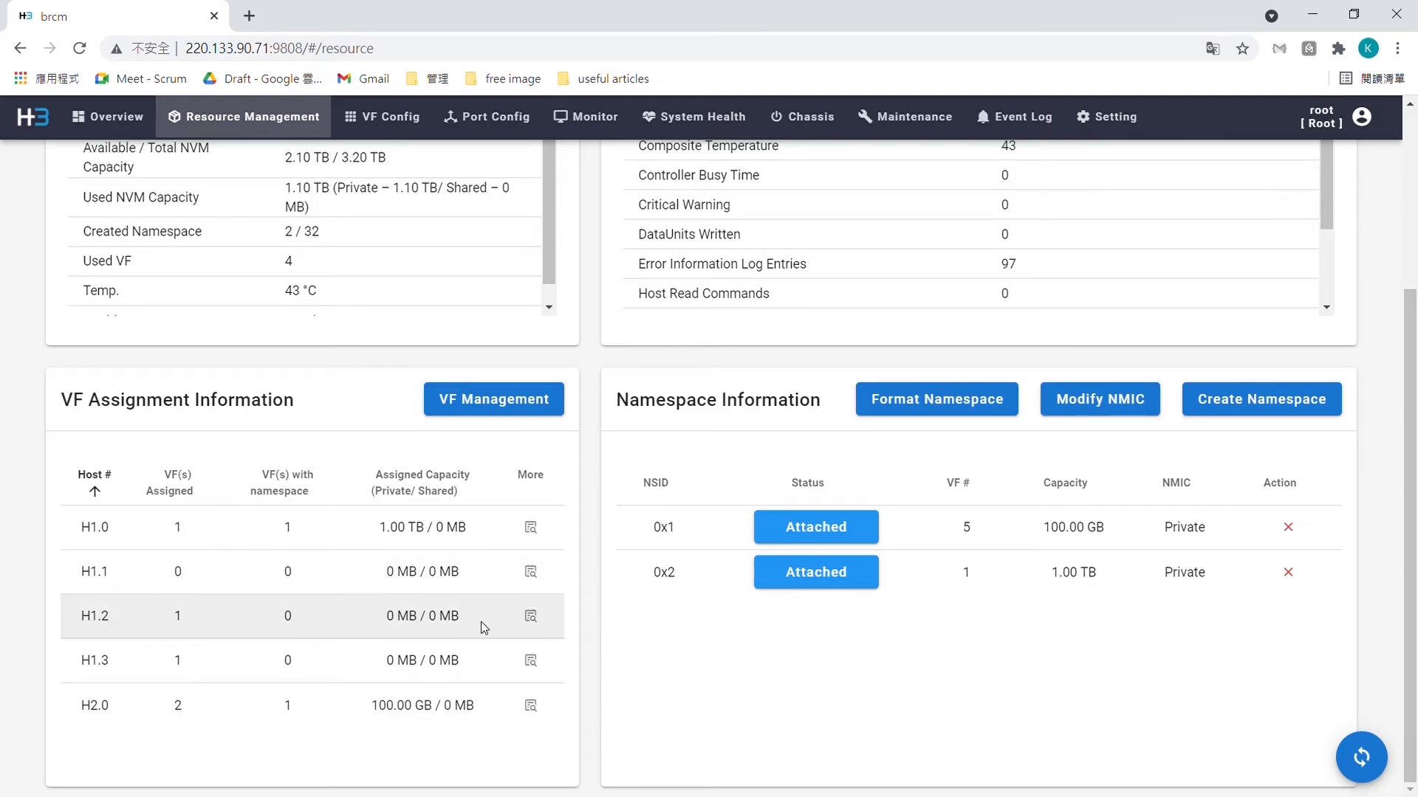
- Modify the NMIC of namespace 0x2 to Shared and close the result dialog
{"action": "left_click_drag", "start_coordinate": [77, 625], "coordinate": [118, 626]}
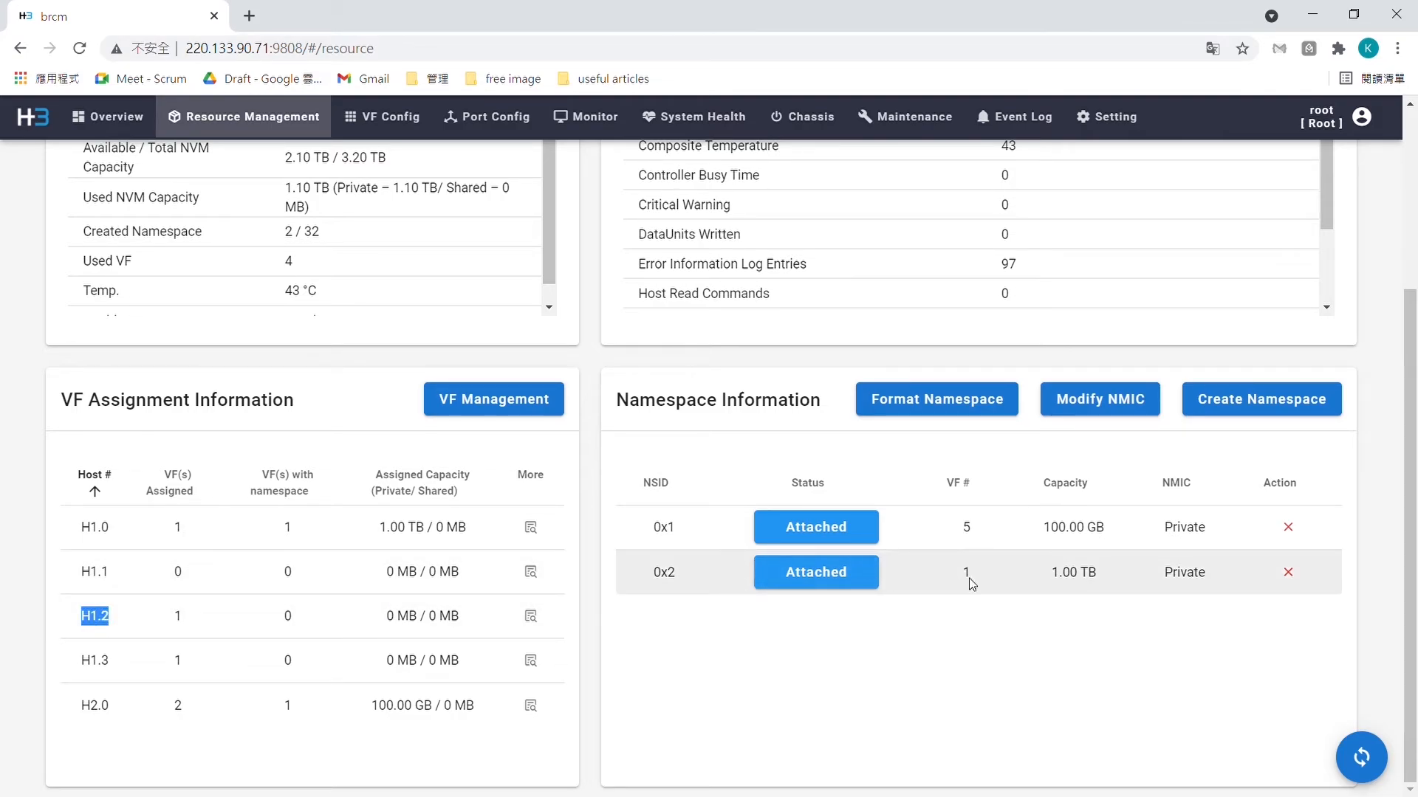
{"action": "left_click", "coordinate": [1120, 408]}
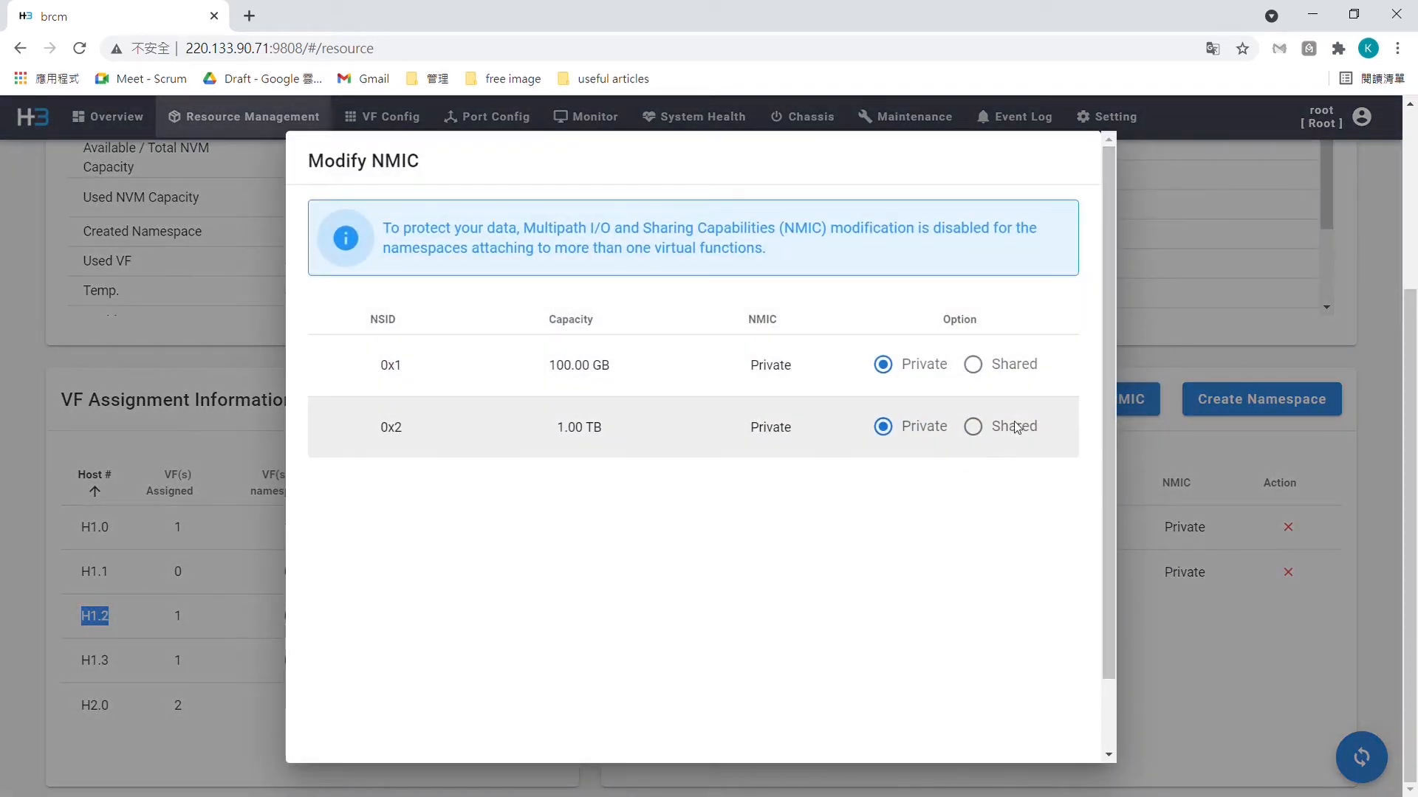
{"action": "left_click", "coordinate": [973, 427]}
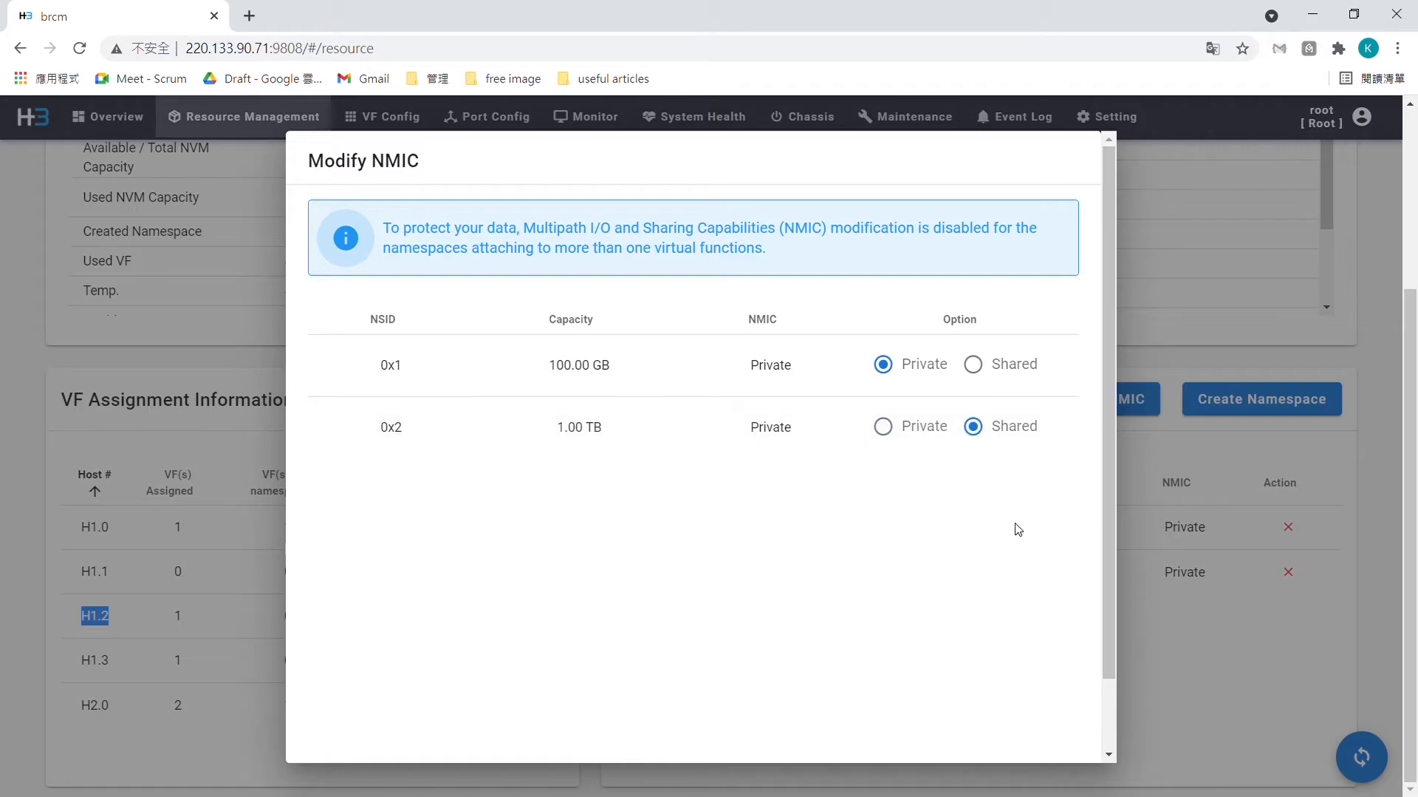
{"action": "scroll", "coordinate": [1007, 576], "scroll_direction": "down", "scroll_amount": 2}
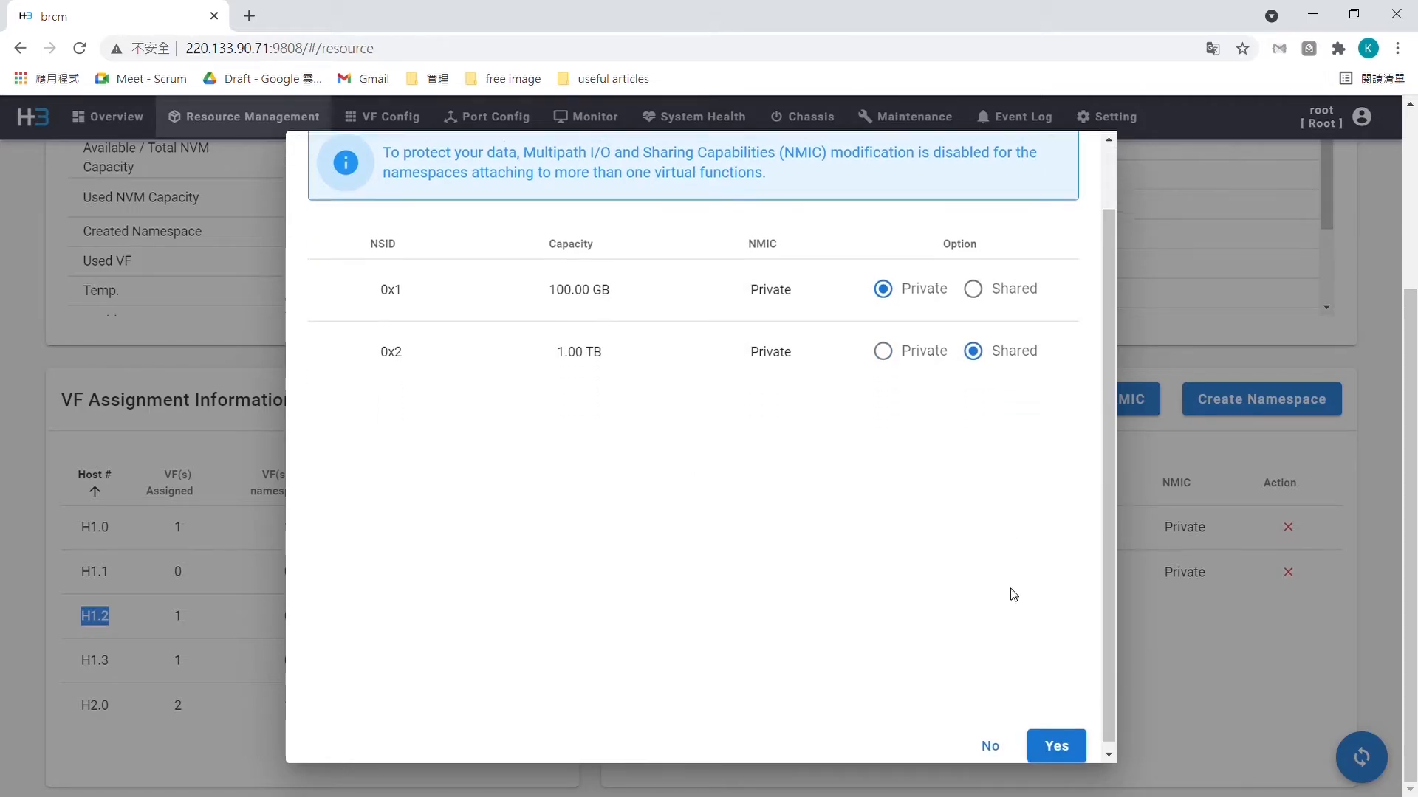
{"action": "left_click", "coordinate": [1068, 749]}
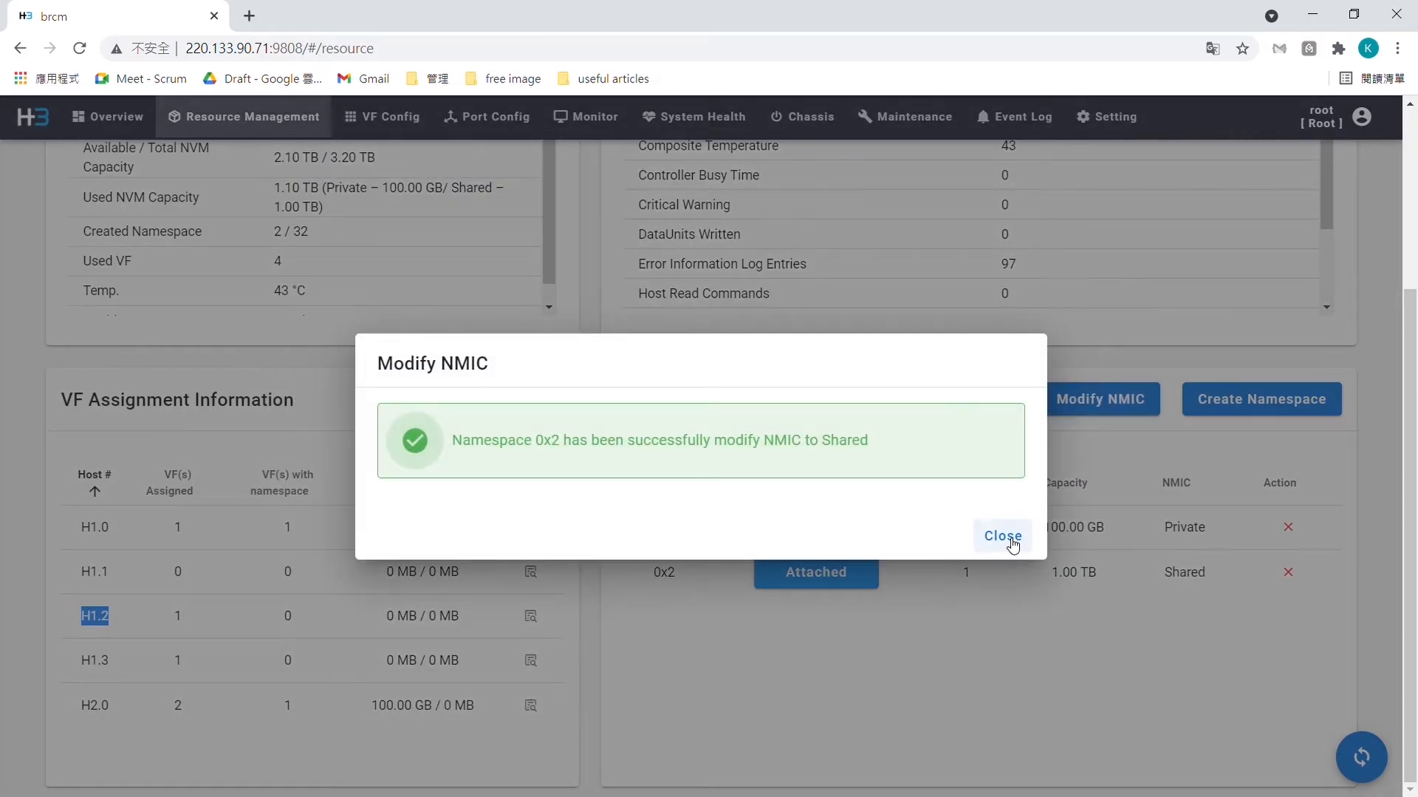
{"action": "left_click", "coordinate": [1004, 537]}
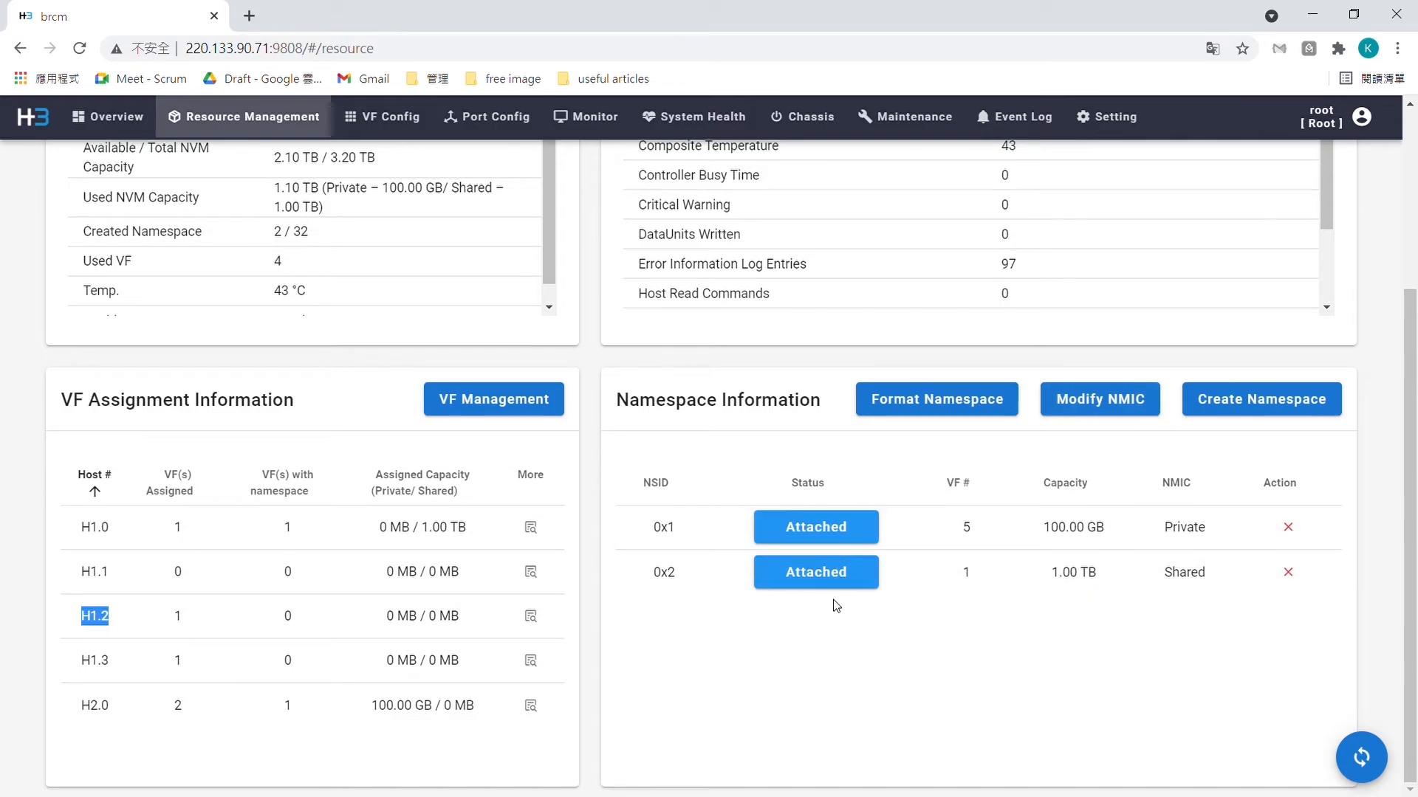
- Attach shared namespace 0x2 also to virtual function 3 of host H1.2 and close the result dialog
{"action": "left_click", "coordinate": [835, 576]}
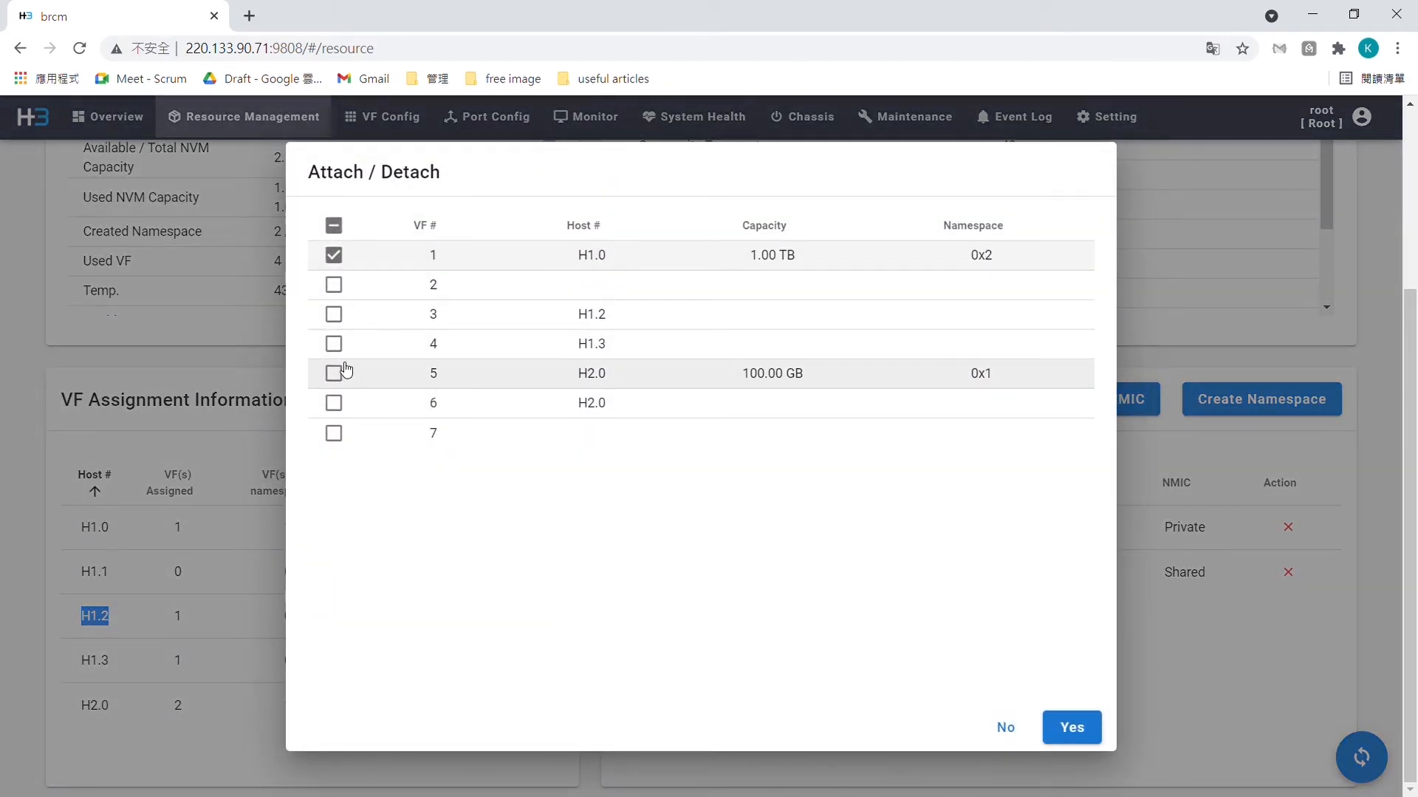
{"action": "left_click", "coordinate": [333, 316]}
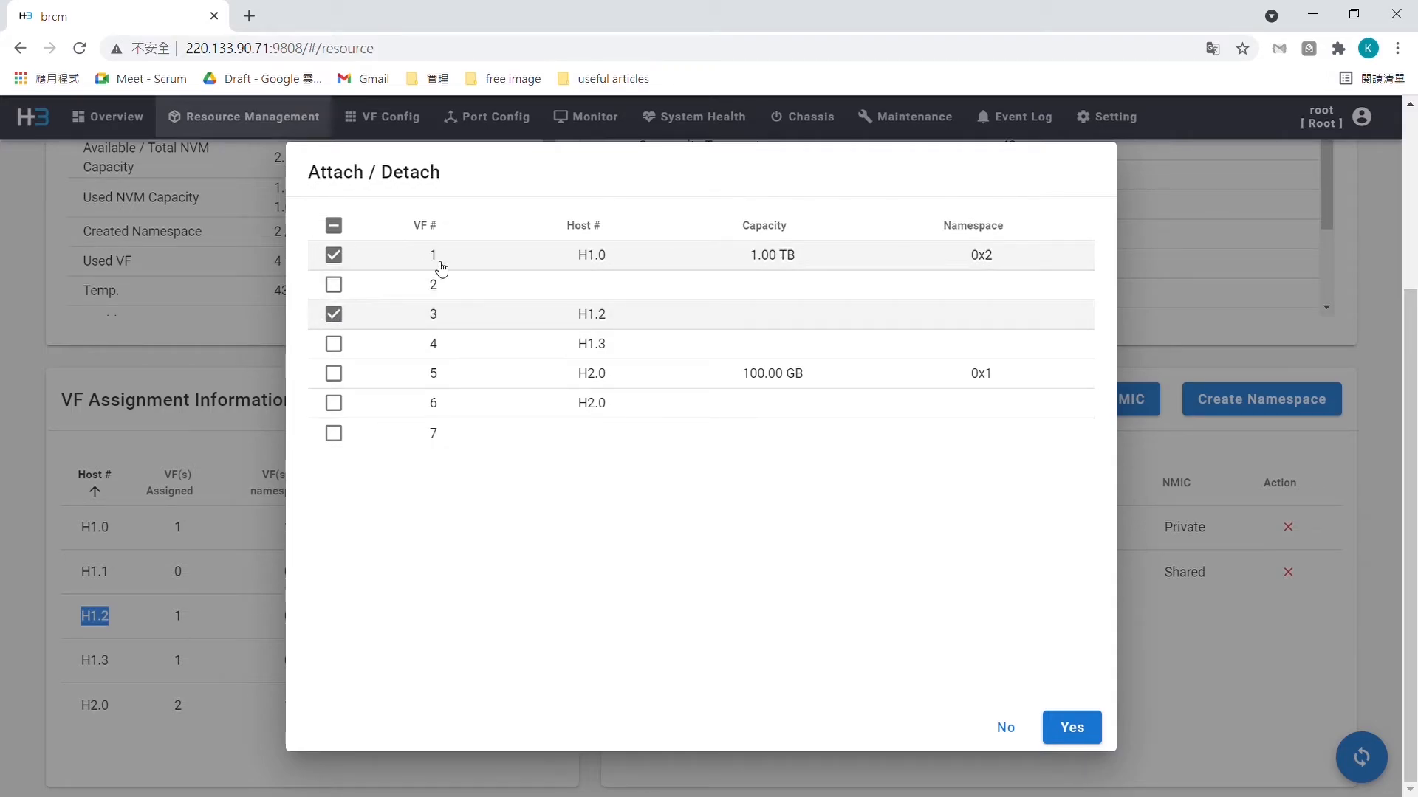
{"action": "left_click", "coordinate": [1069, 731]}
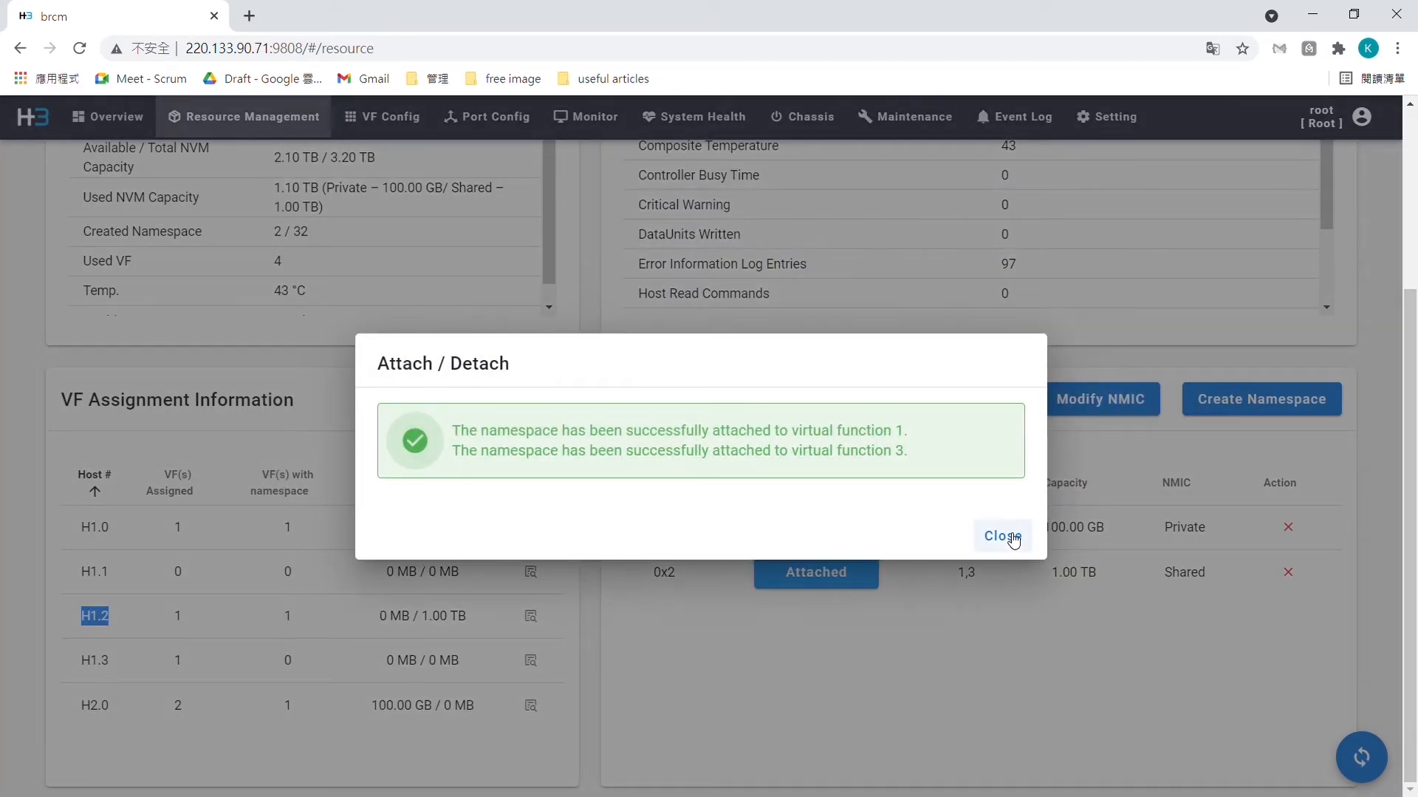
{"action": "left_click", "coordinate": [1009, 537]}
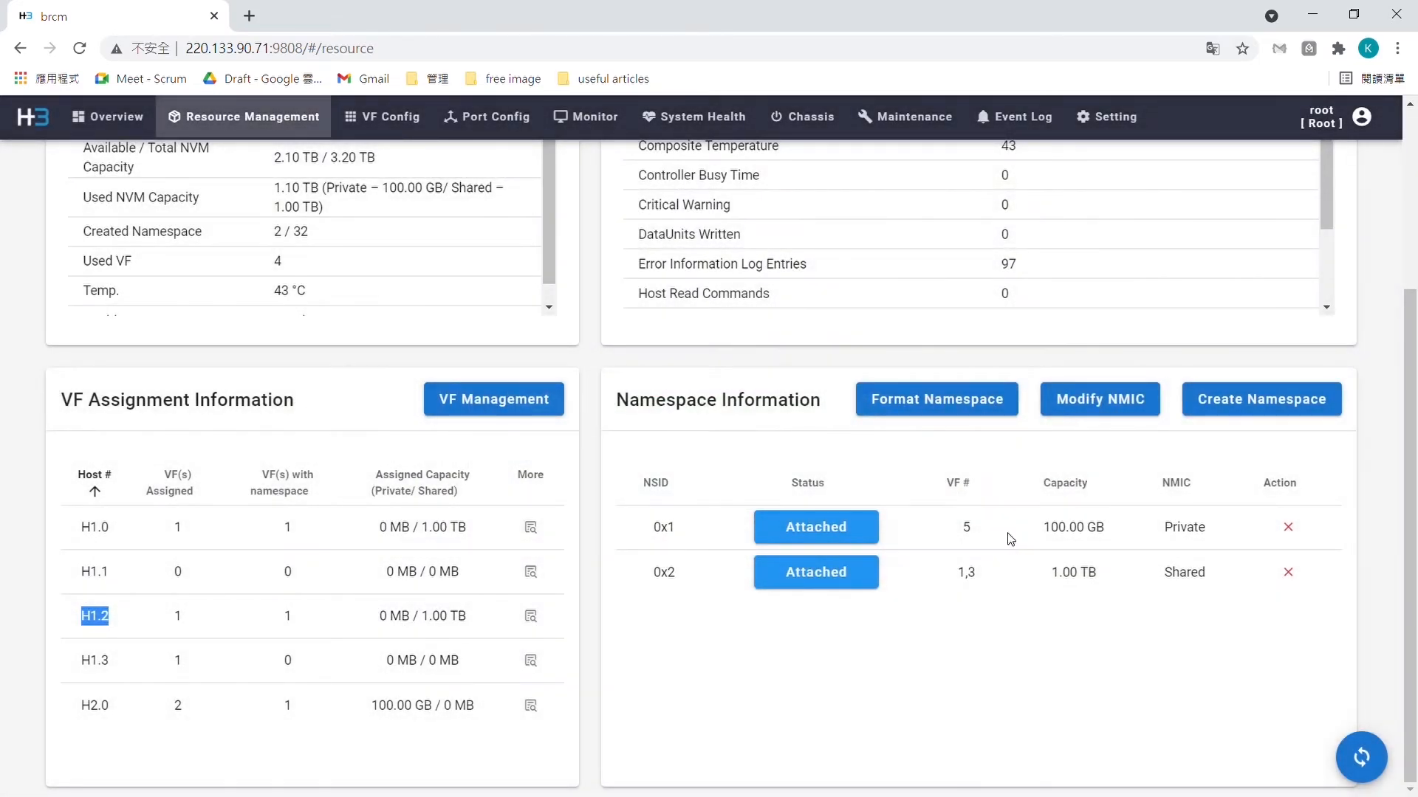
- Check host H1.2's assigned capacity and its attached namespace in the detailed VF assignment, and close the details
{"action": "left_click_drag", "start_coordinate": [424, 617], "coordinate": [465, 617]}
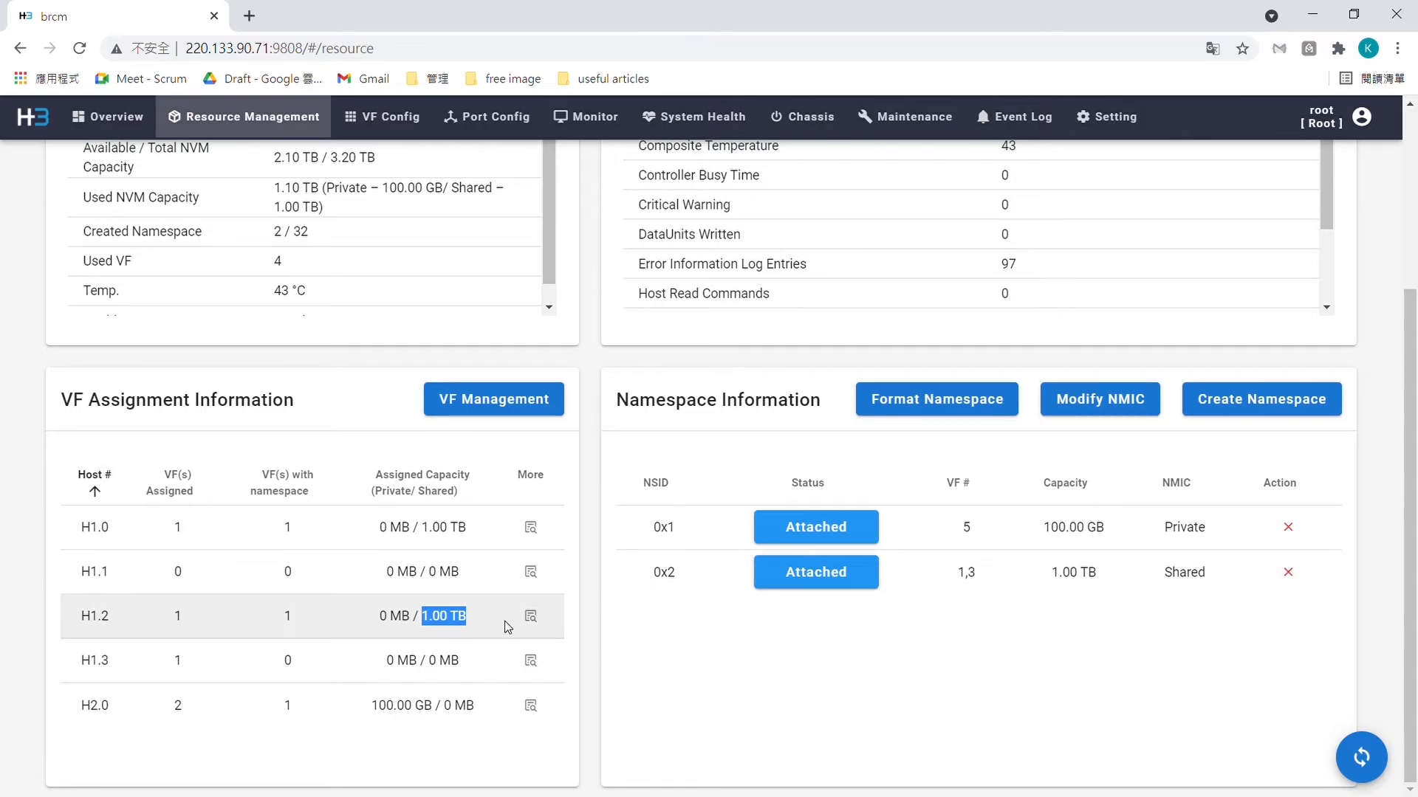
{"action": "left_click_drag", "start_coordinate": [409, 621], "coordinate": [496, 623]}
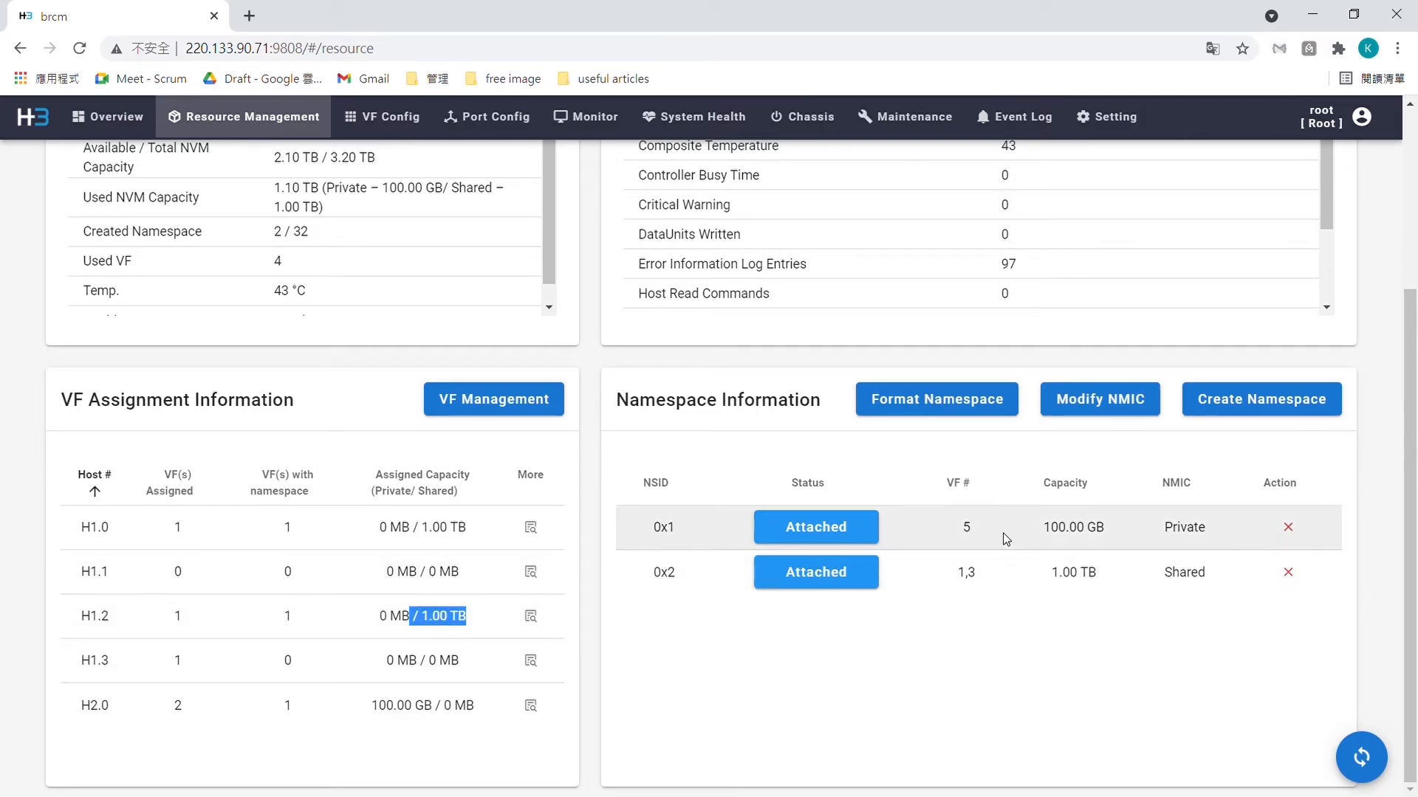
{"action": "double_click", "coordinate": [120, 625]}
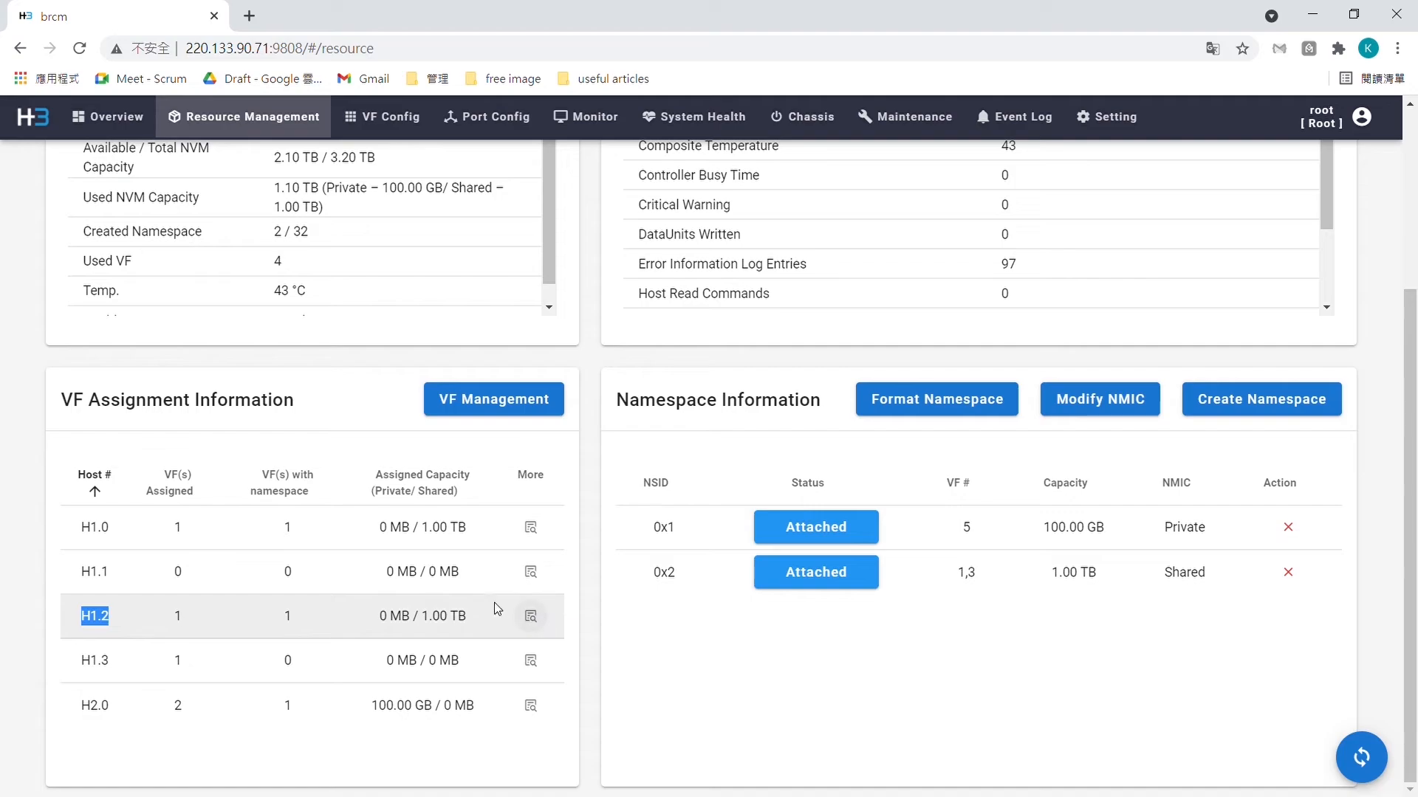
{"action": "left_click", "coordinate": [532, 618]}
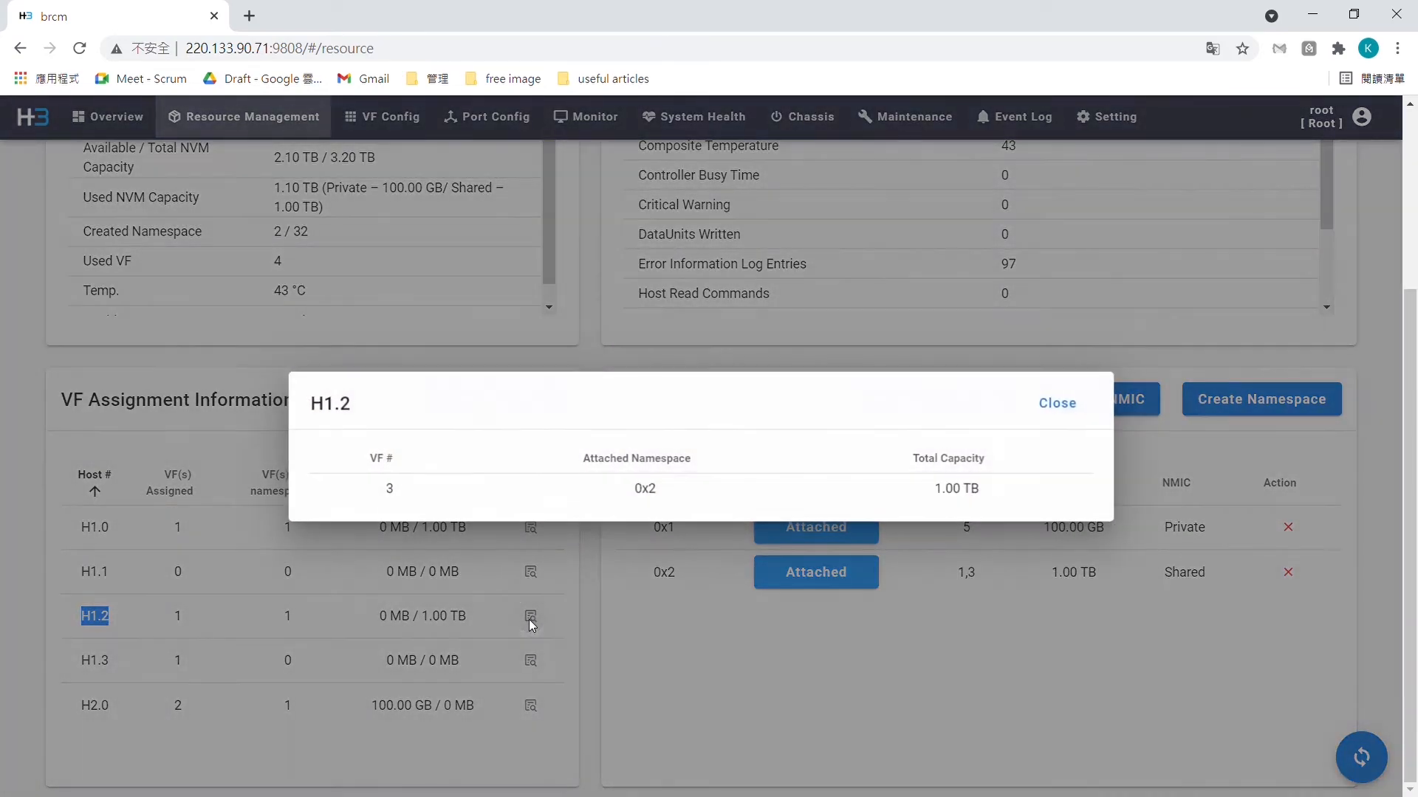
{"action": "double_click", "coordinate": [646, 491]}
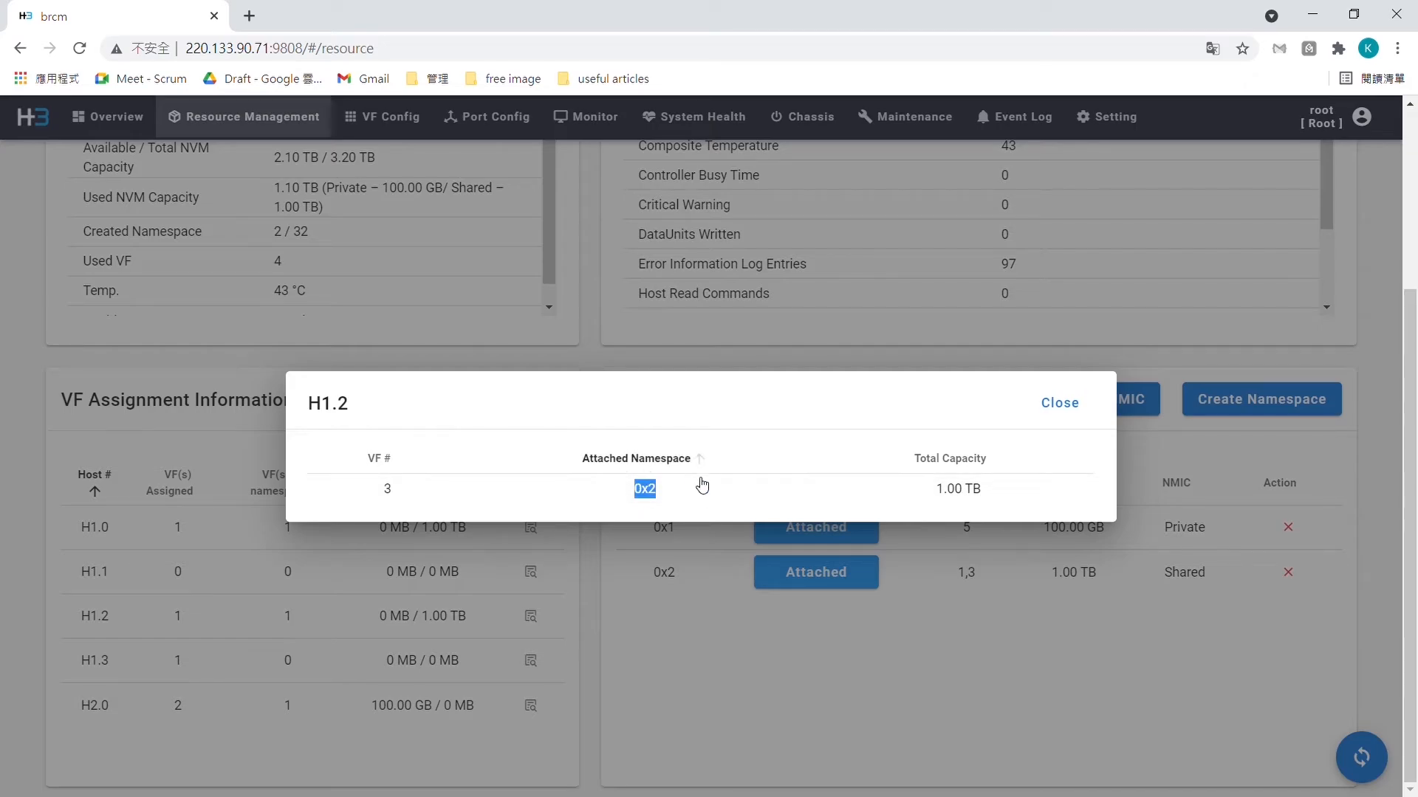
{"action": "left_click", "coordinate": [1072, 406]}
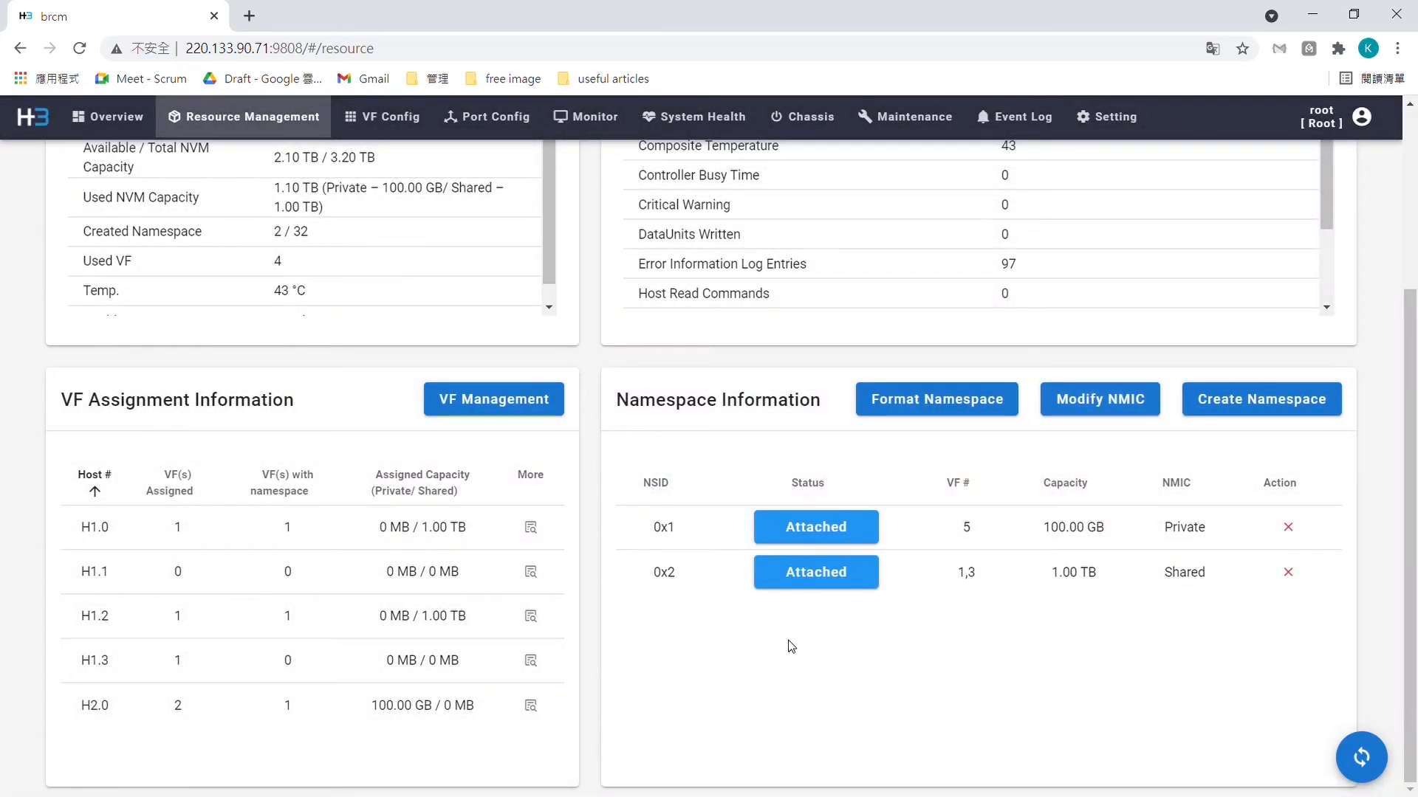
- Review the slot 1 SSD's information, return to the SSD list and check slot 1's namespace quantity and used VFs
{"action": "scroll", "coordinate": [956, 665], "scroll_direction": "up", "scroll_amount": 2}
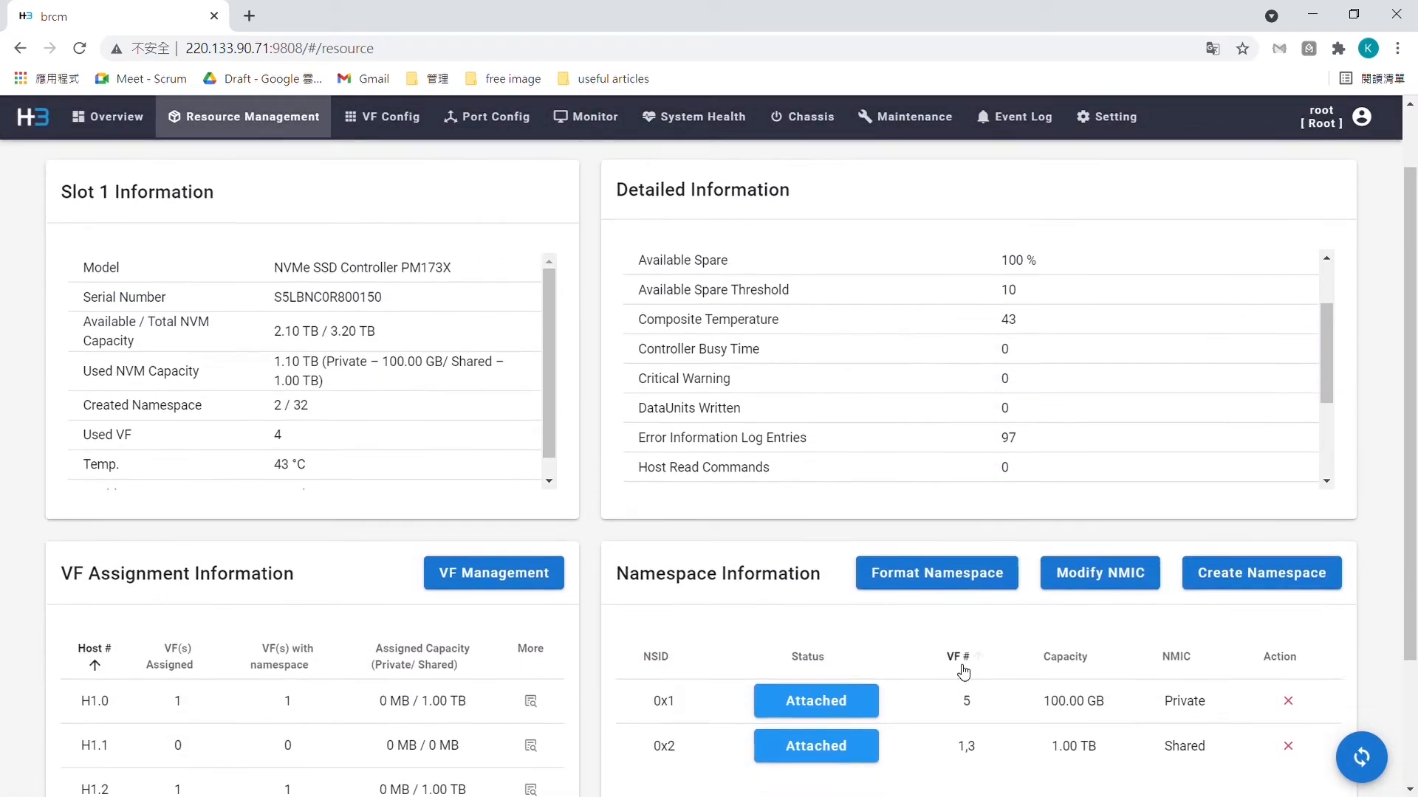
{"action": "scroll", "coordinate": [965, 671], "scroll_direction": "down", "scroll_amount": 1}
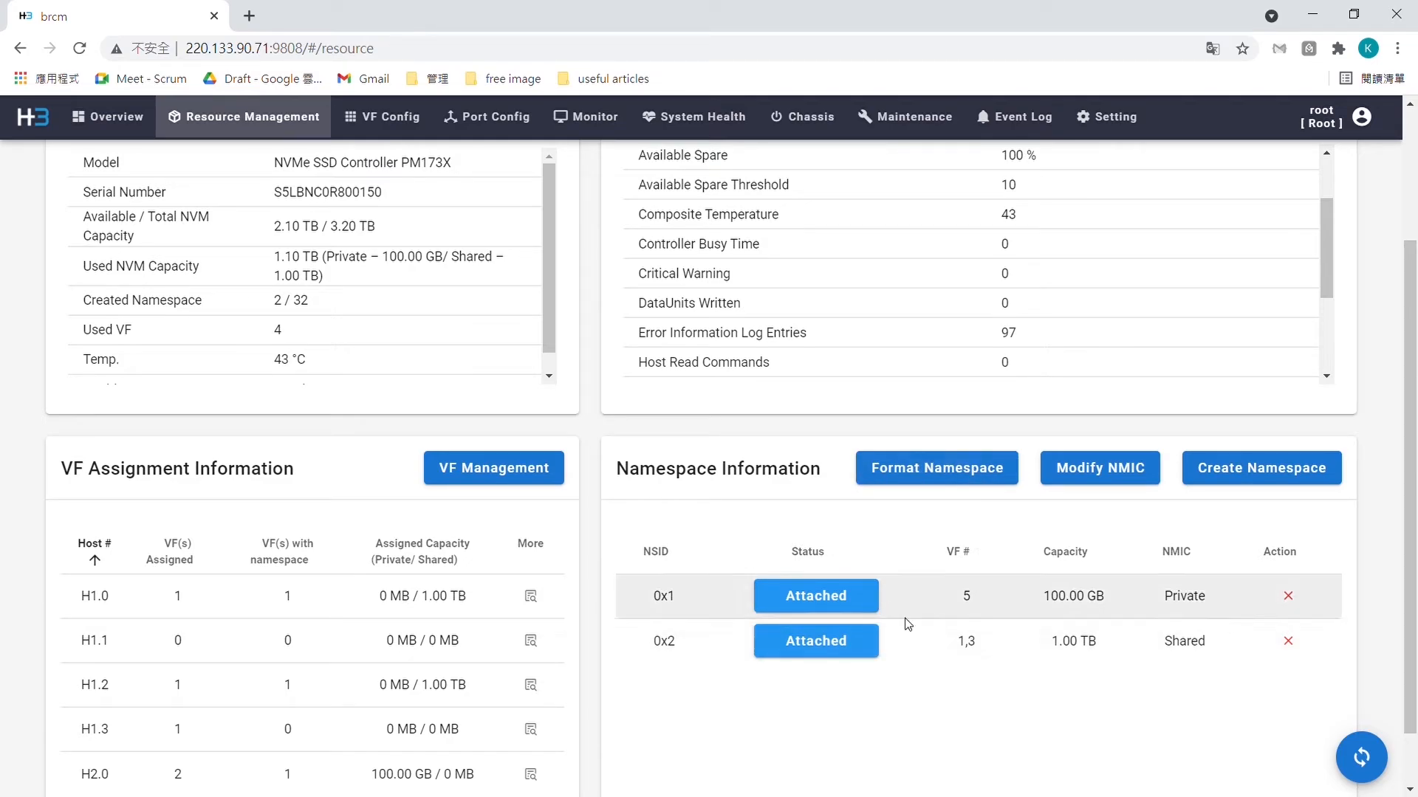
{"action": "scroll", "coordinate": [931, 644], "scroll_direction": "down", "scroll_amount": 1}
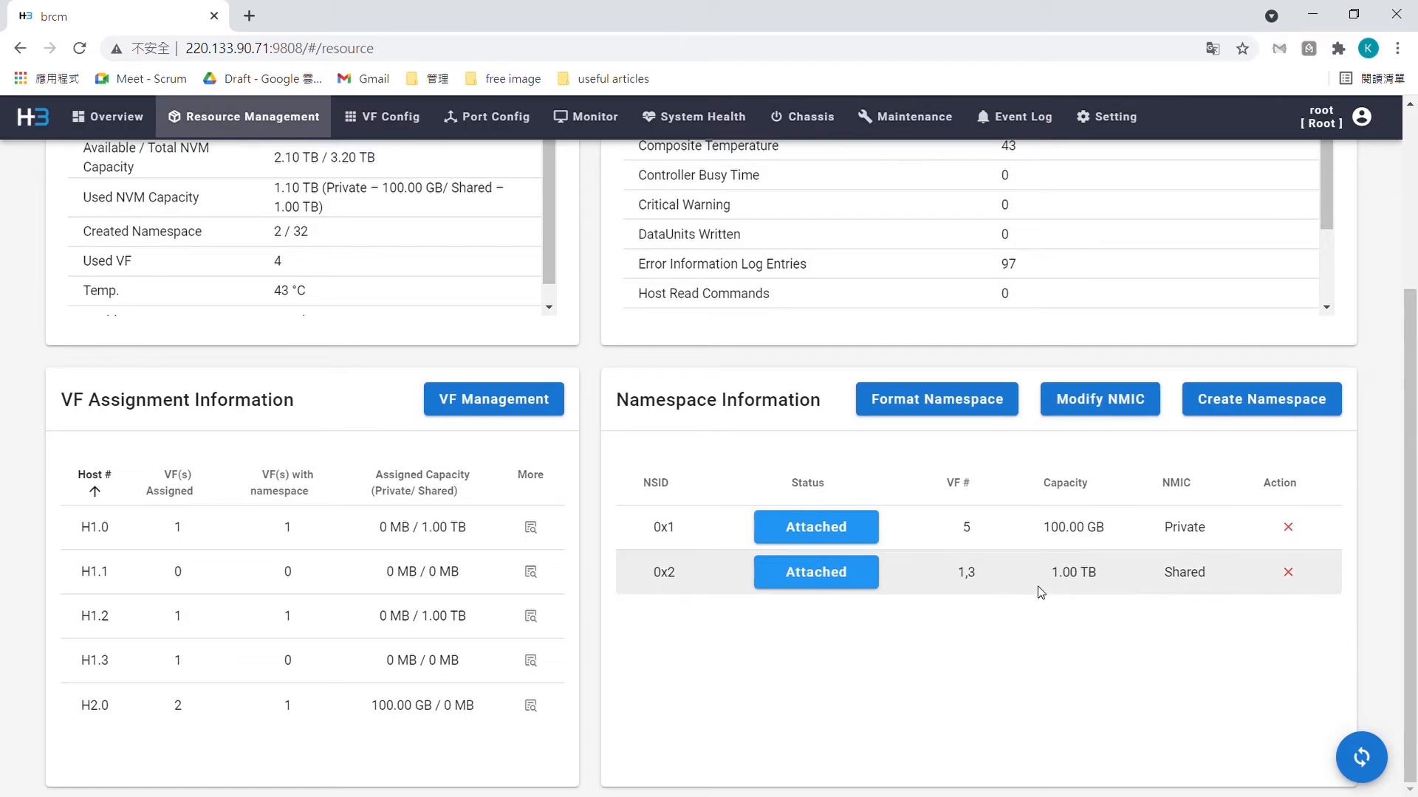
{"action": "scroll", "coordinate": [1011, 643], "scroll_direction": "up", "scroll_amount": 3}
{"action": "scroll", "coordinate": [1005, 617], "scroll_direction": "up", "scroll_amount": 1}
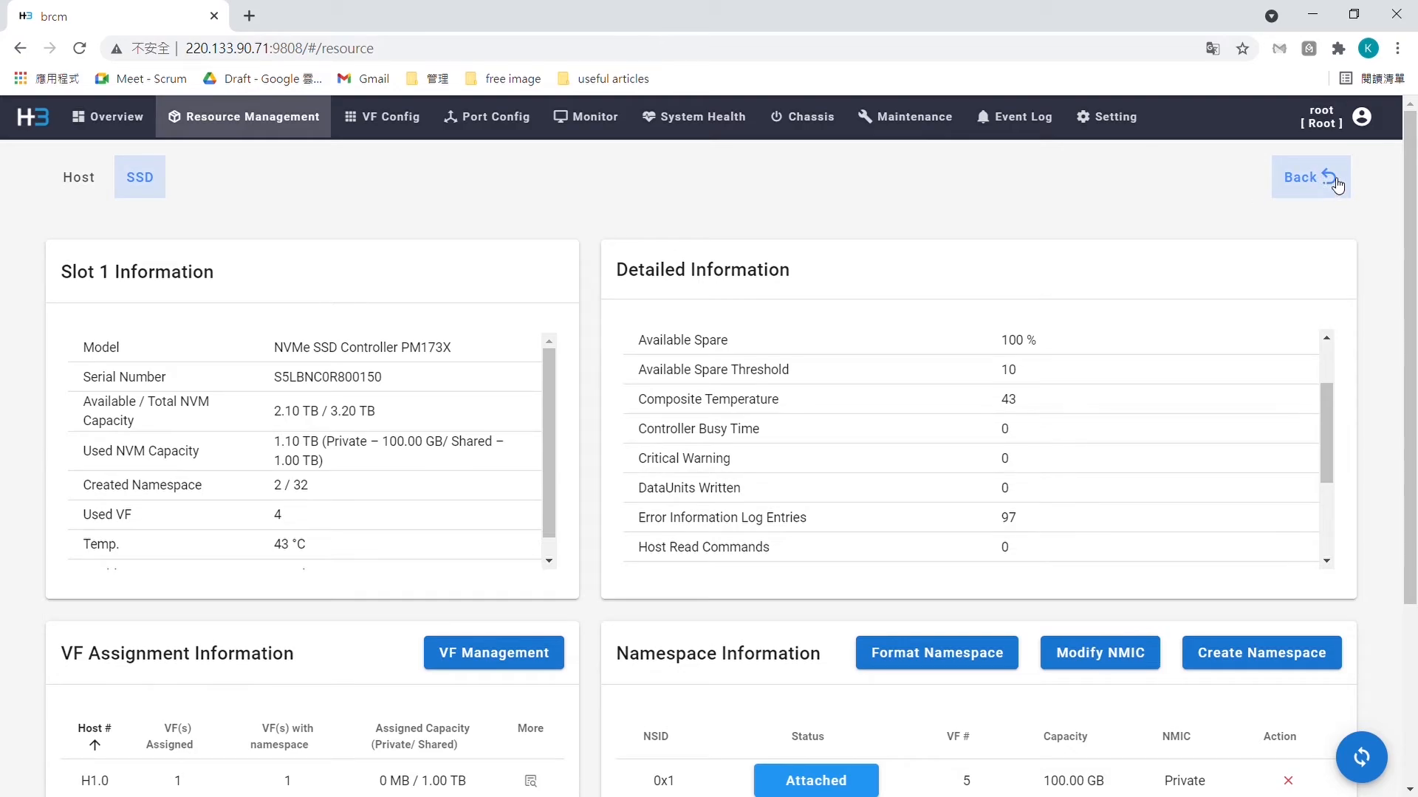
{"action": "left_click", "coordinate": [1338, 186]}
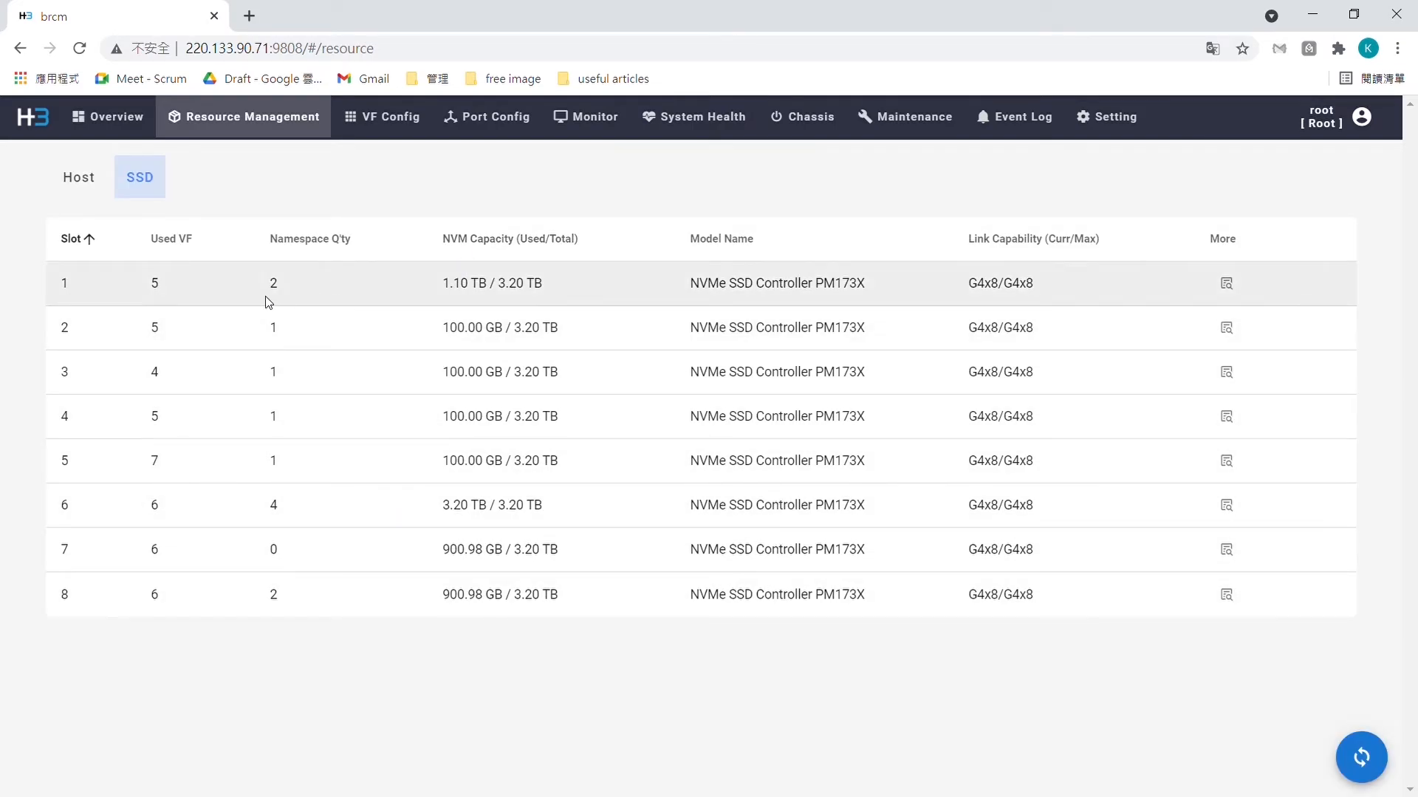
{"action": "left_click_drag", "start_coordinate": [258, 291], "coordinate": [288, 292]}
{"action": "left_click_drag", "start_coordinate": [148, 291], "coordinate": [164, 292]}
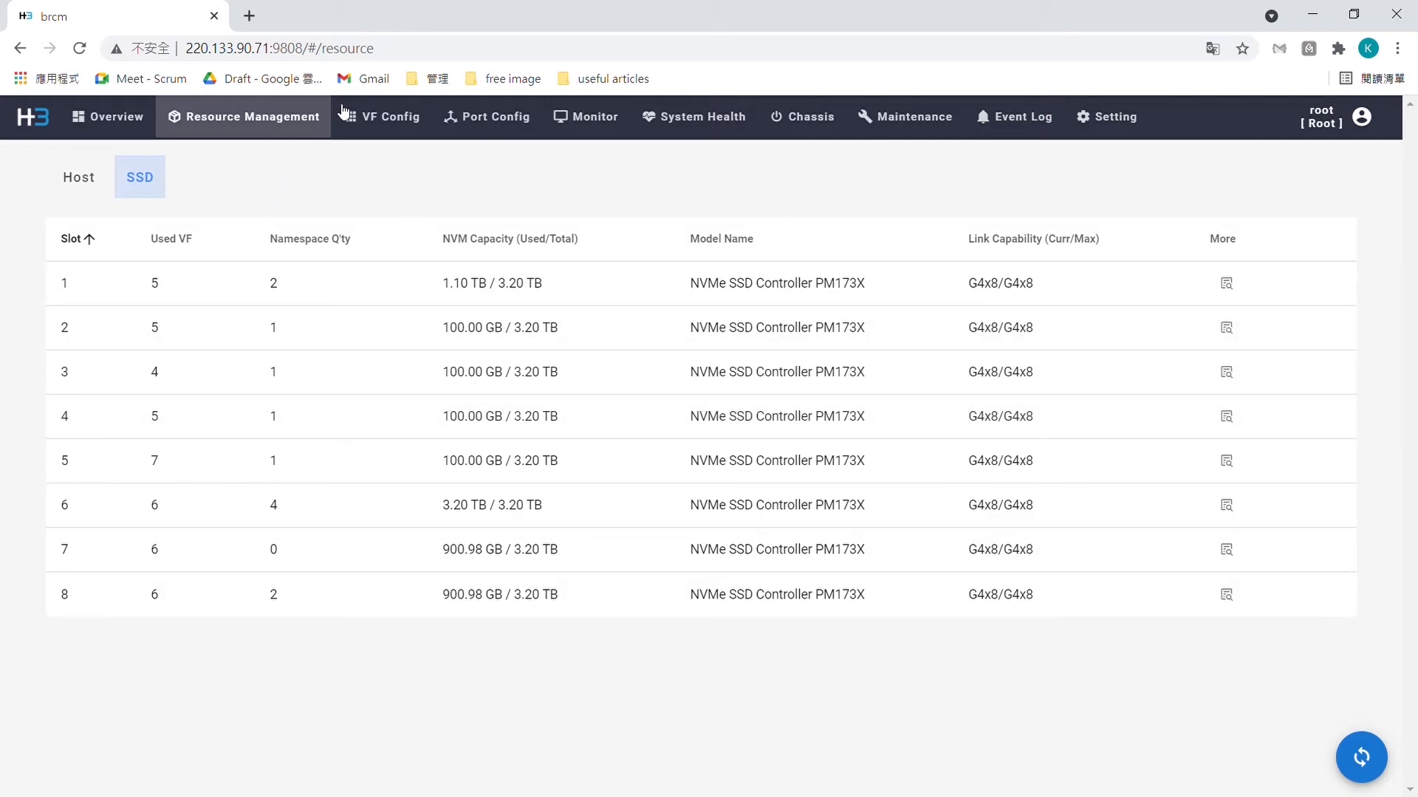
- Open the VF configuration page and examine how virtual functions are distributed across slots and hosts
{"action": "left_click", "coordinate": [394, 126]}
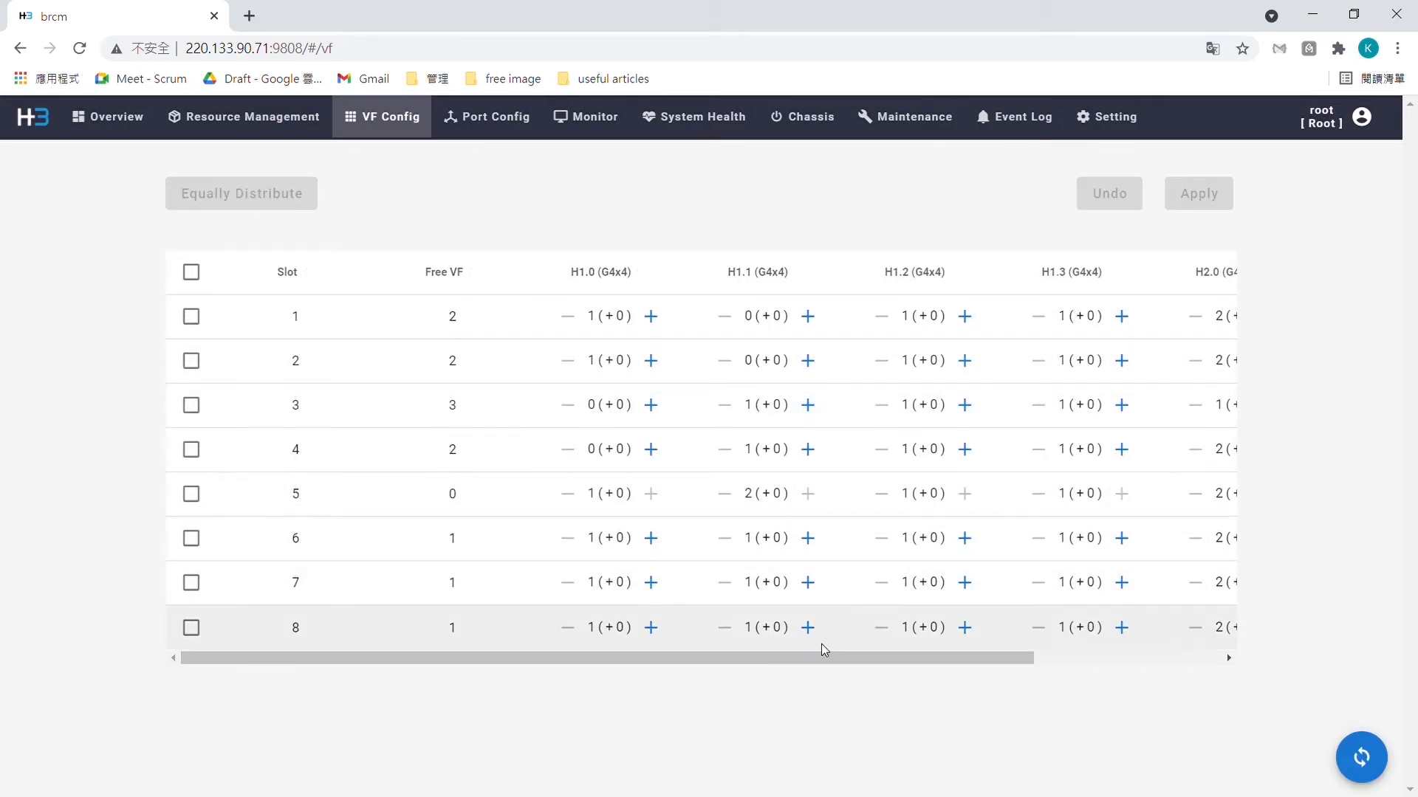
{"action": "left_click_drag", "start_coordinate": [840, 659], "coordinate": [661, 691]}
{"action": "mouse_move", "coordinate": [482, 692]}
{"action": "left_mouse_down"}
{"action": "mouse_move", "coordinate": [1076, 642]}
{"action": "mouse_move", "coordinate": [459, 683]}
{"action": "left_mouse_up"}
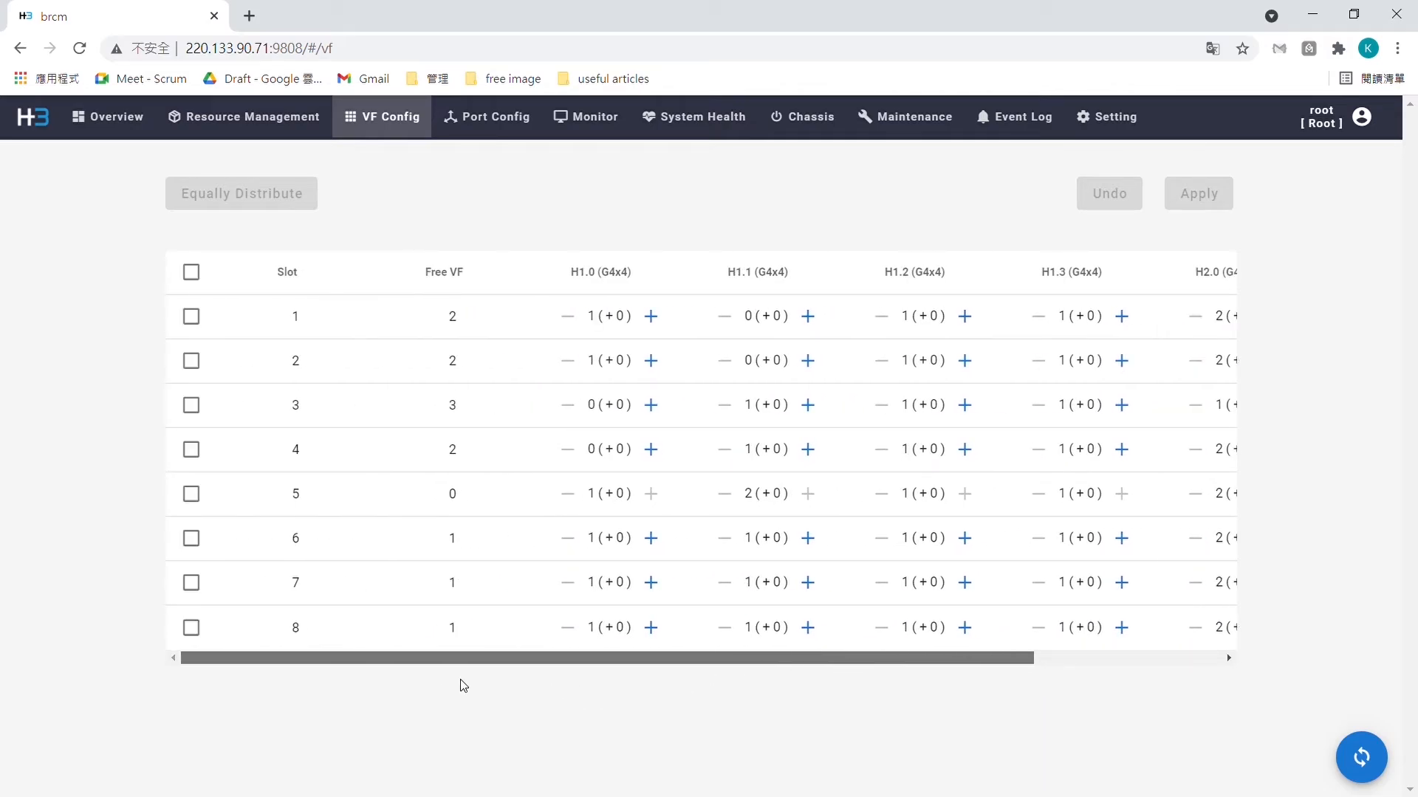
- Go back to Resource Management, look over the host list, and view the VF management page of the slot 1 SSD
{"action": "left_click", "coordinate": [260, 122]}
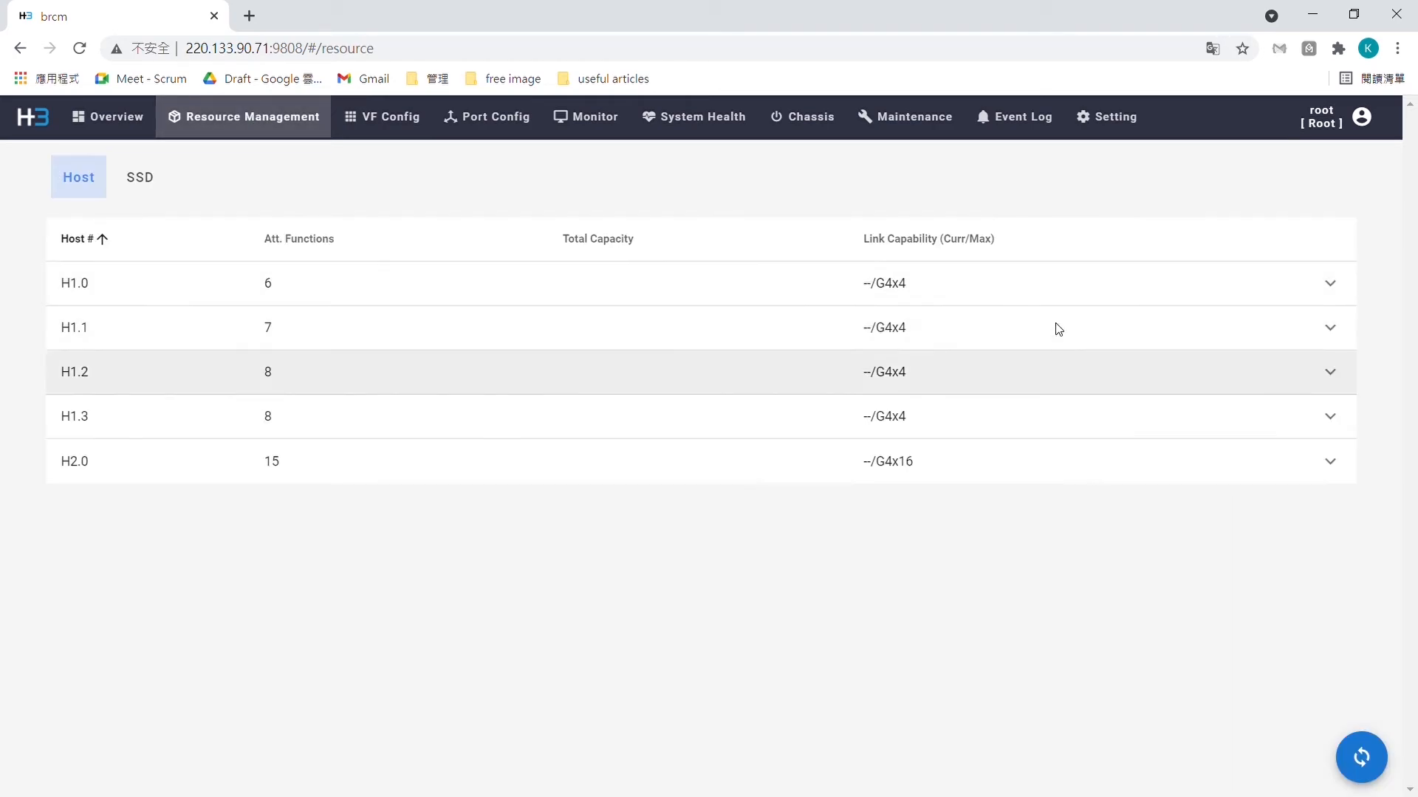
{"action": "left_click", "coordinate": [1329, 283]}
{"action": "left_click", "coordinate": [1330, 284]}
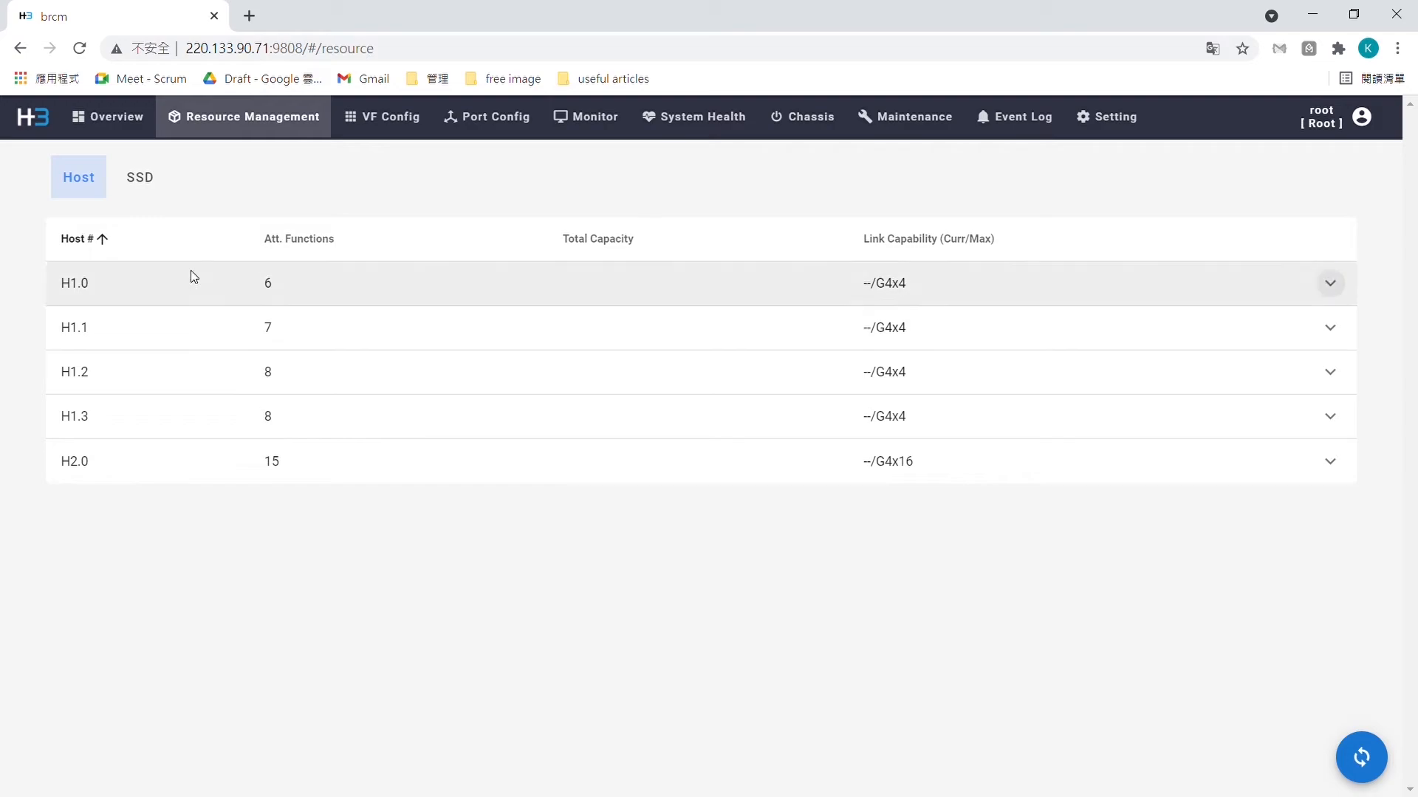
{"action": "left_click", "coordinate": [140, 178]}
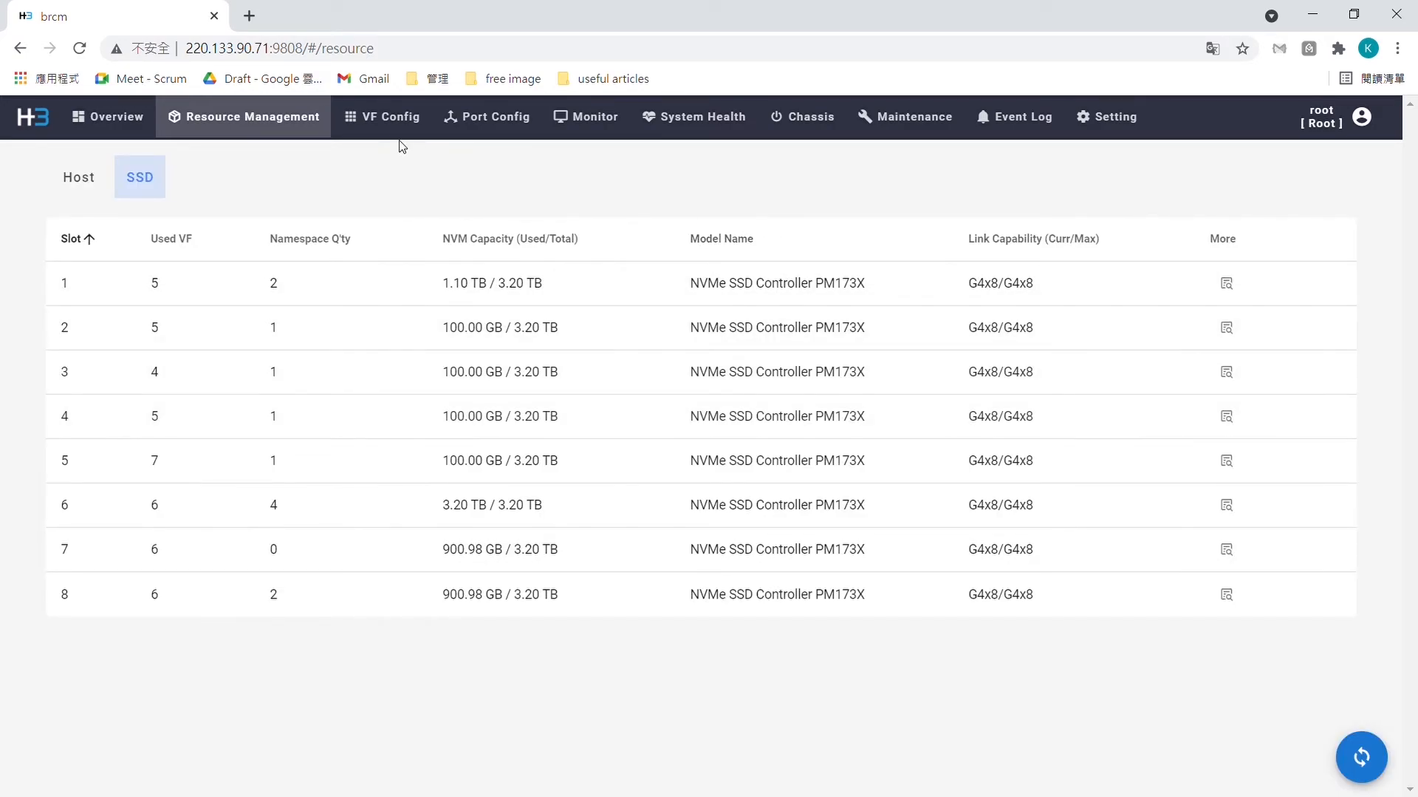
{"action": "left_click", "coordinate": [1227, 283]}
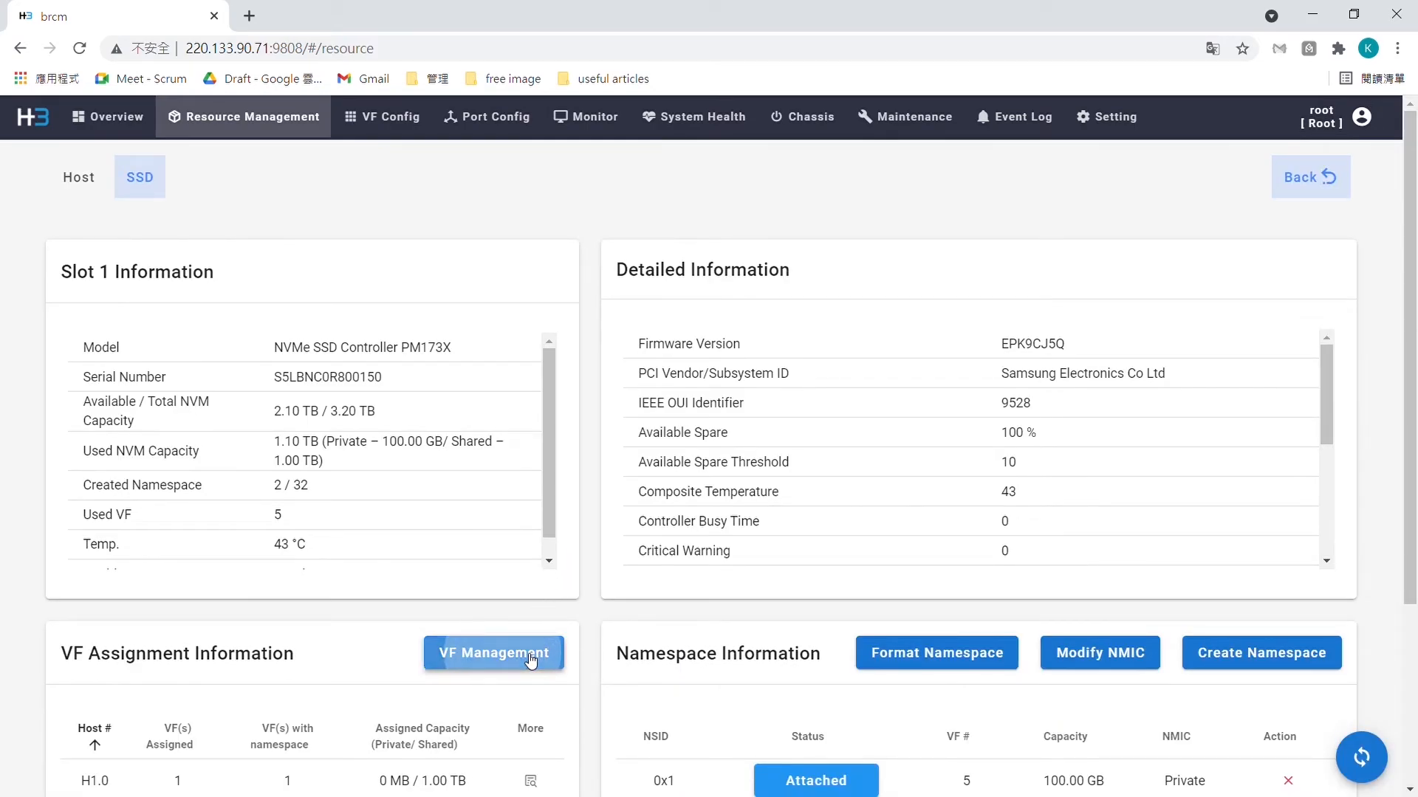
{"action": "left_click", "coordinate": [528, 567]}
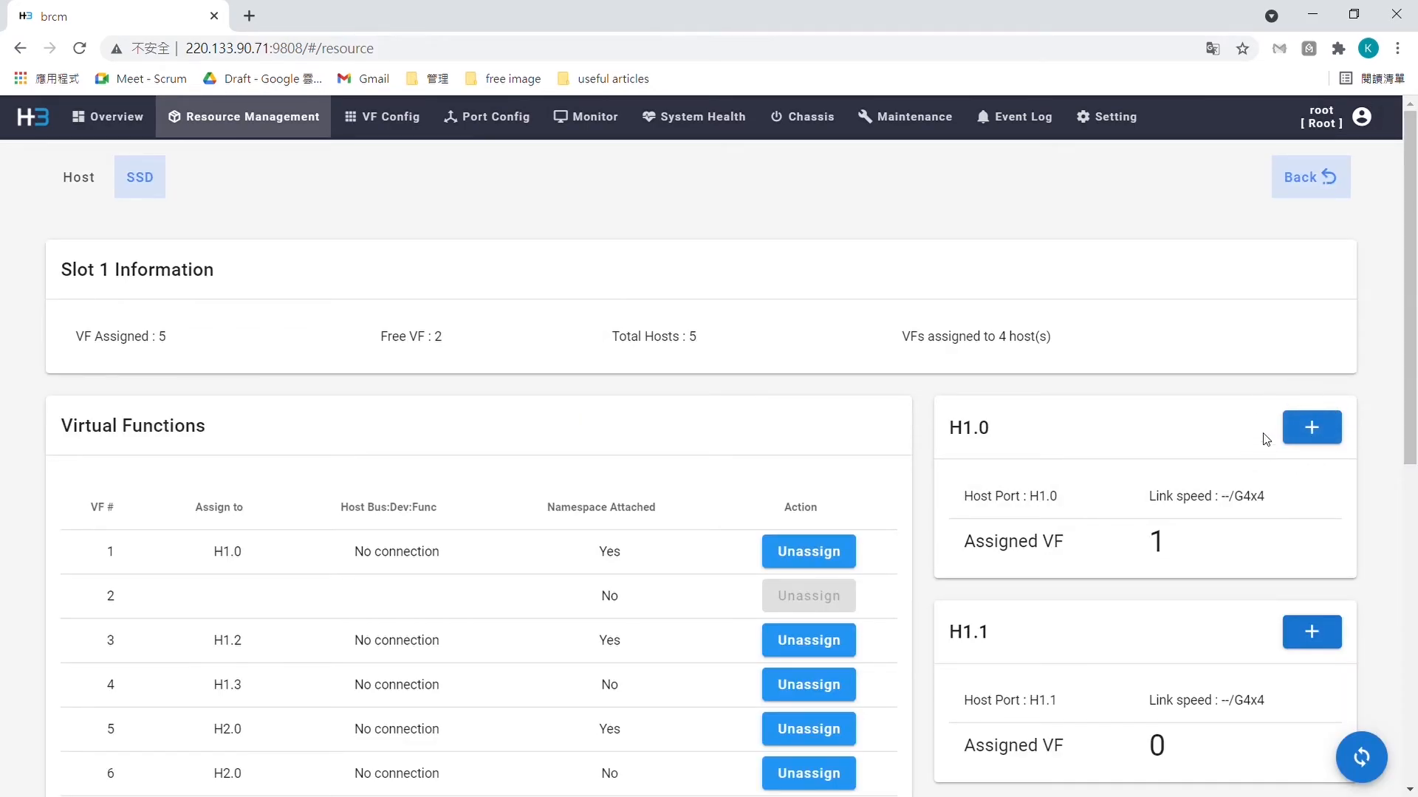
{"action": "scroll", "coordinate": [847, 307], "scroll_direction": "down", "scroll_amount": 1}
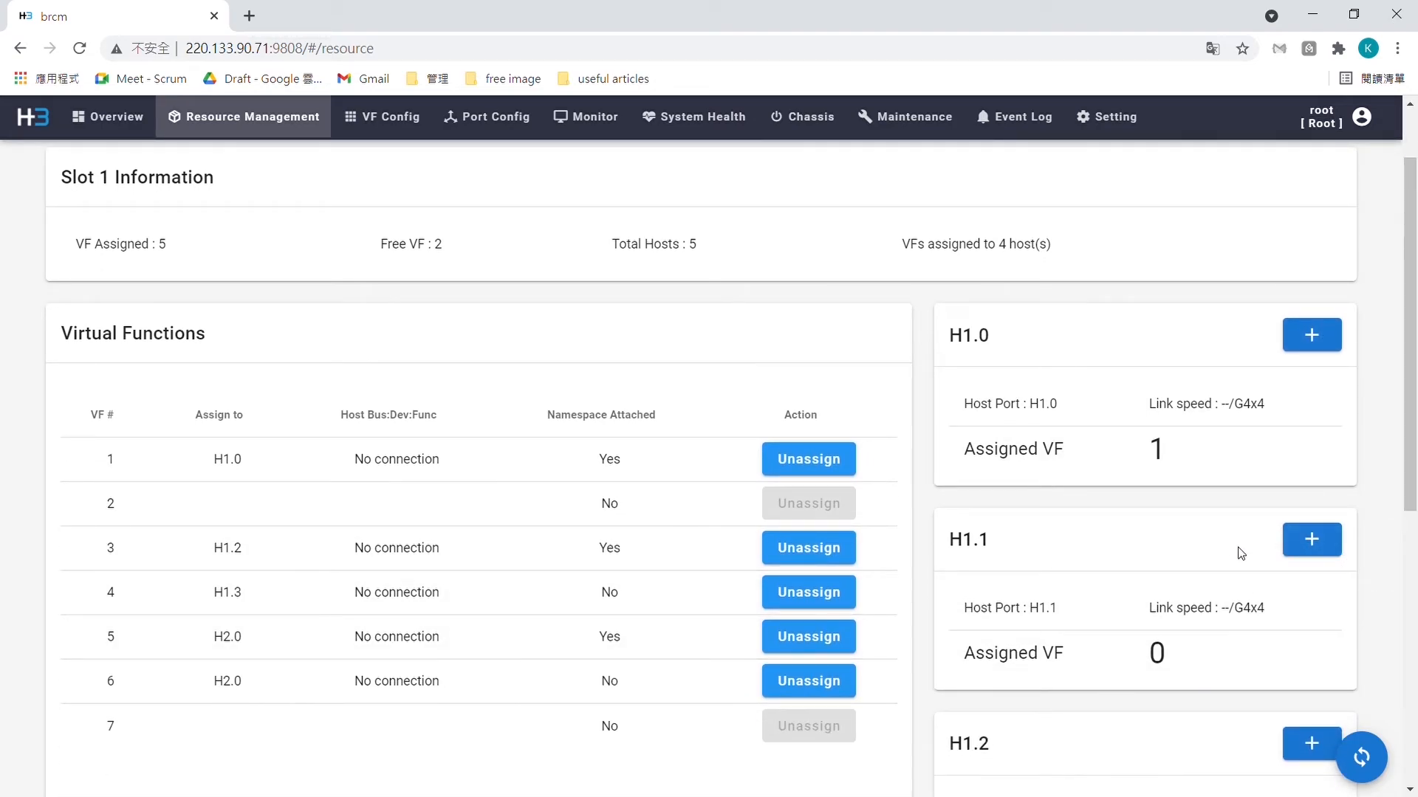
{"action": "scroll", "coordinate": [440, 182], "scroll_direction": "up", "scroll_amount": 1}
- Open the VF configuration page and select slots 3 and 4 in the distribution table
{"action": "left_click", "coordinate": [380, 127]}
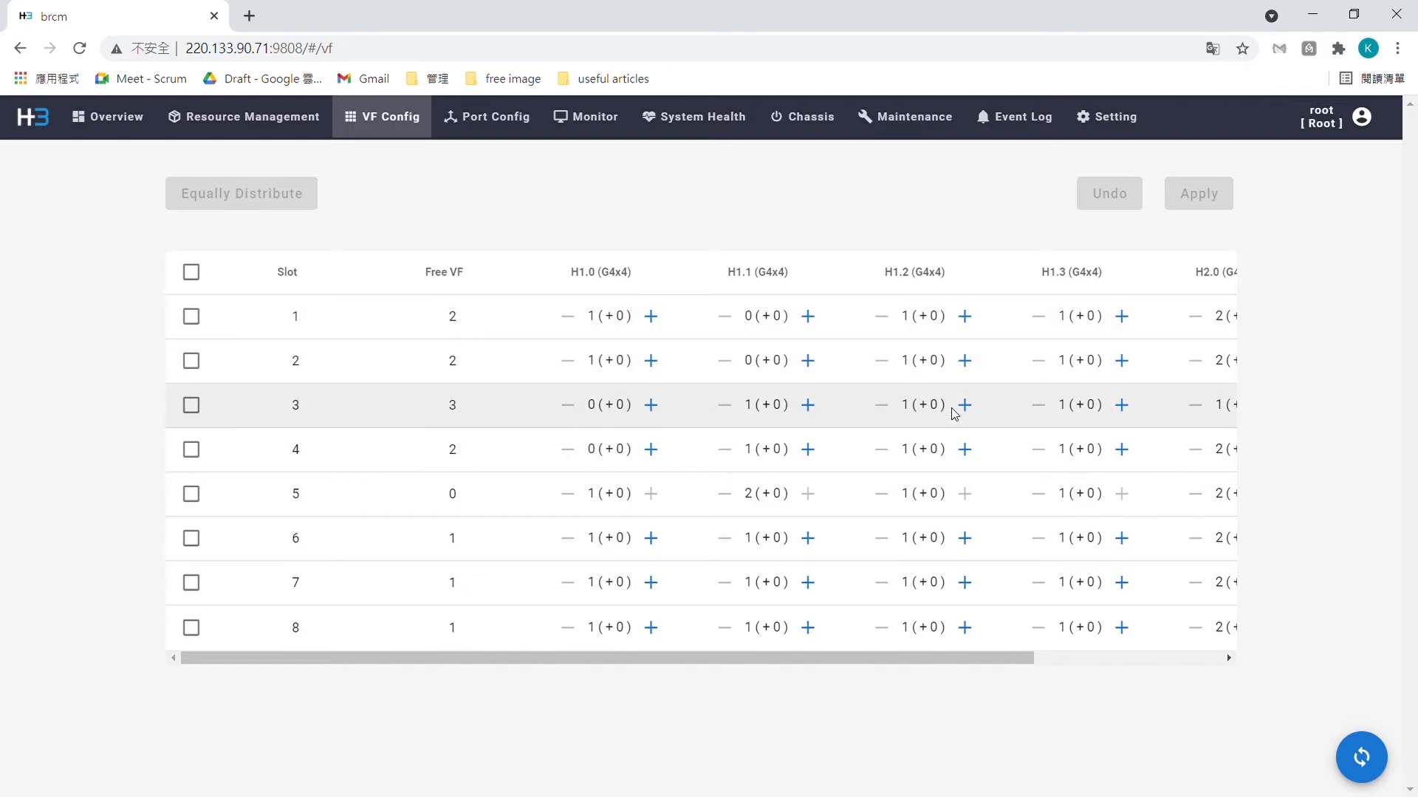
{"action": "left_click_drag", "start_coordinate": [987, 658], "coordinate": [556, 667]}
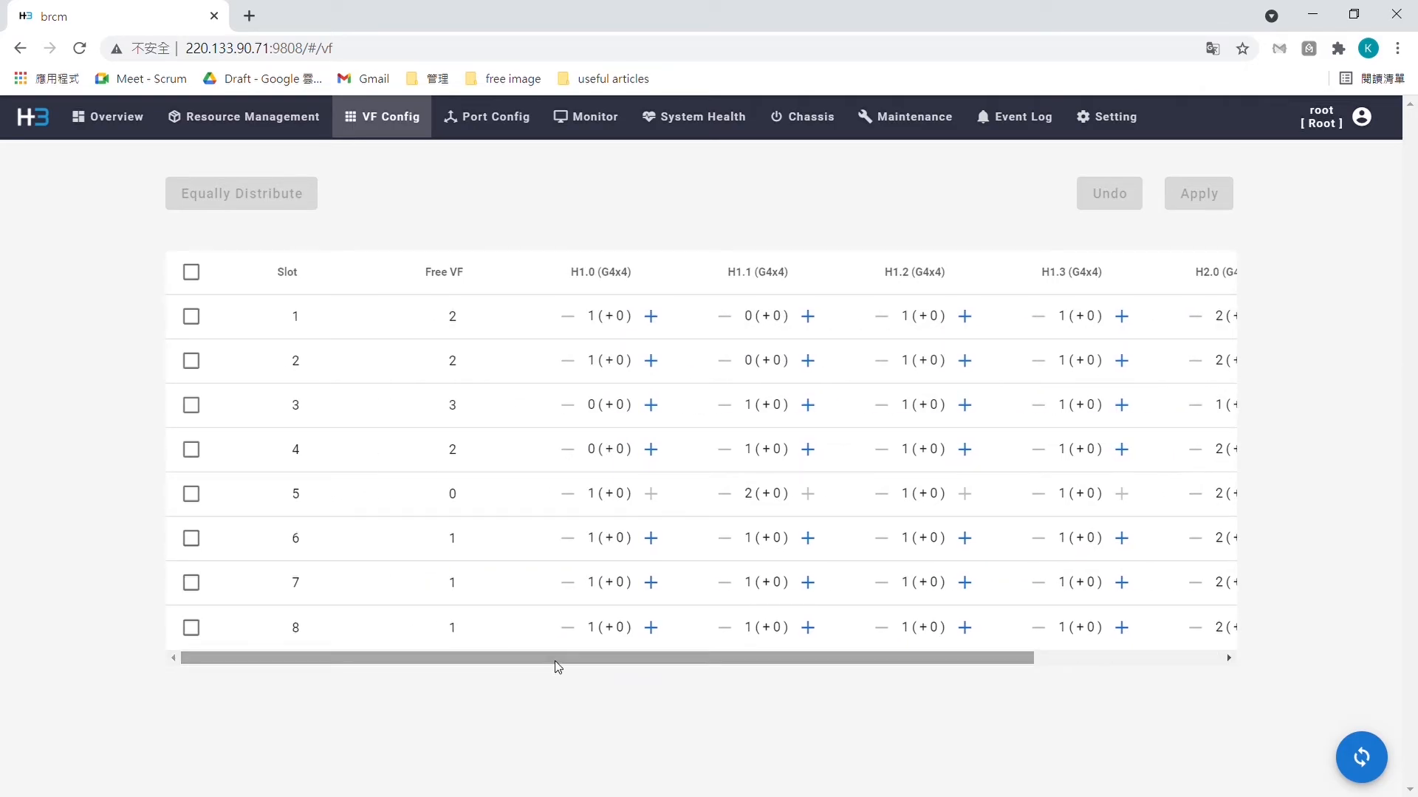
{"action": "left_click", "coordinate": [191, 318]}
{"action": "left_click", "coordinate": [191, 318]}
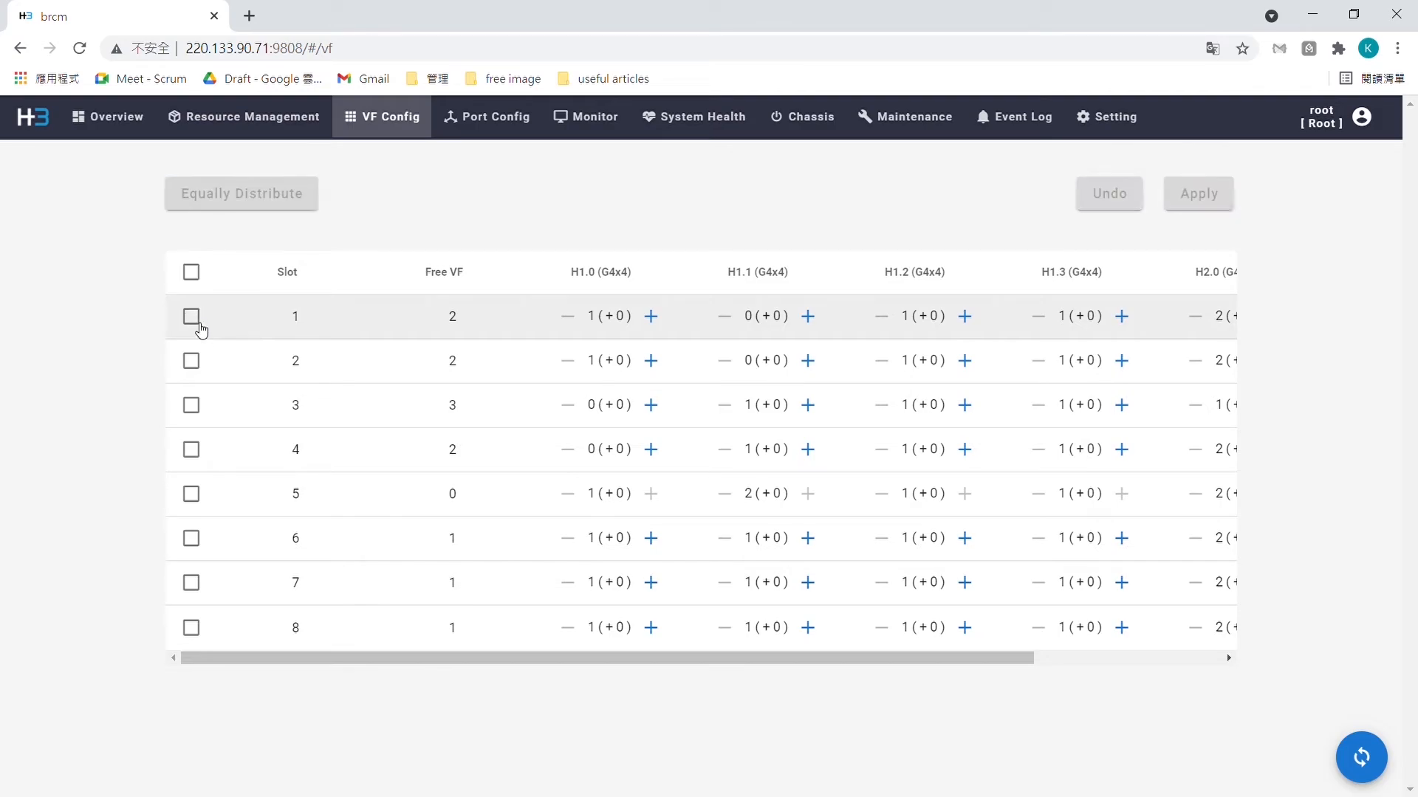
{"action": "left_click", "coordinate": [192, 406]}
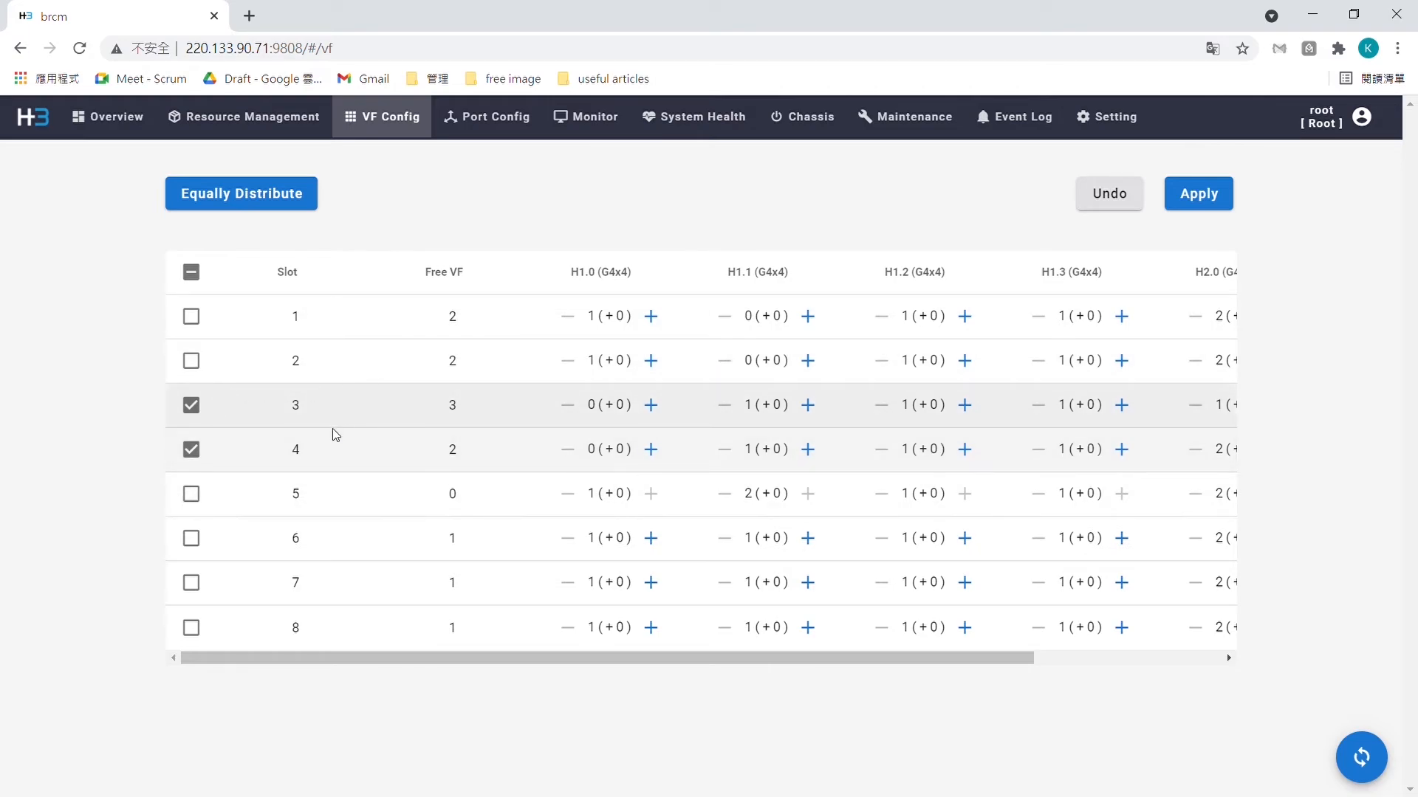
{"action": "double_click", "coordinate": [292, 406]}
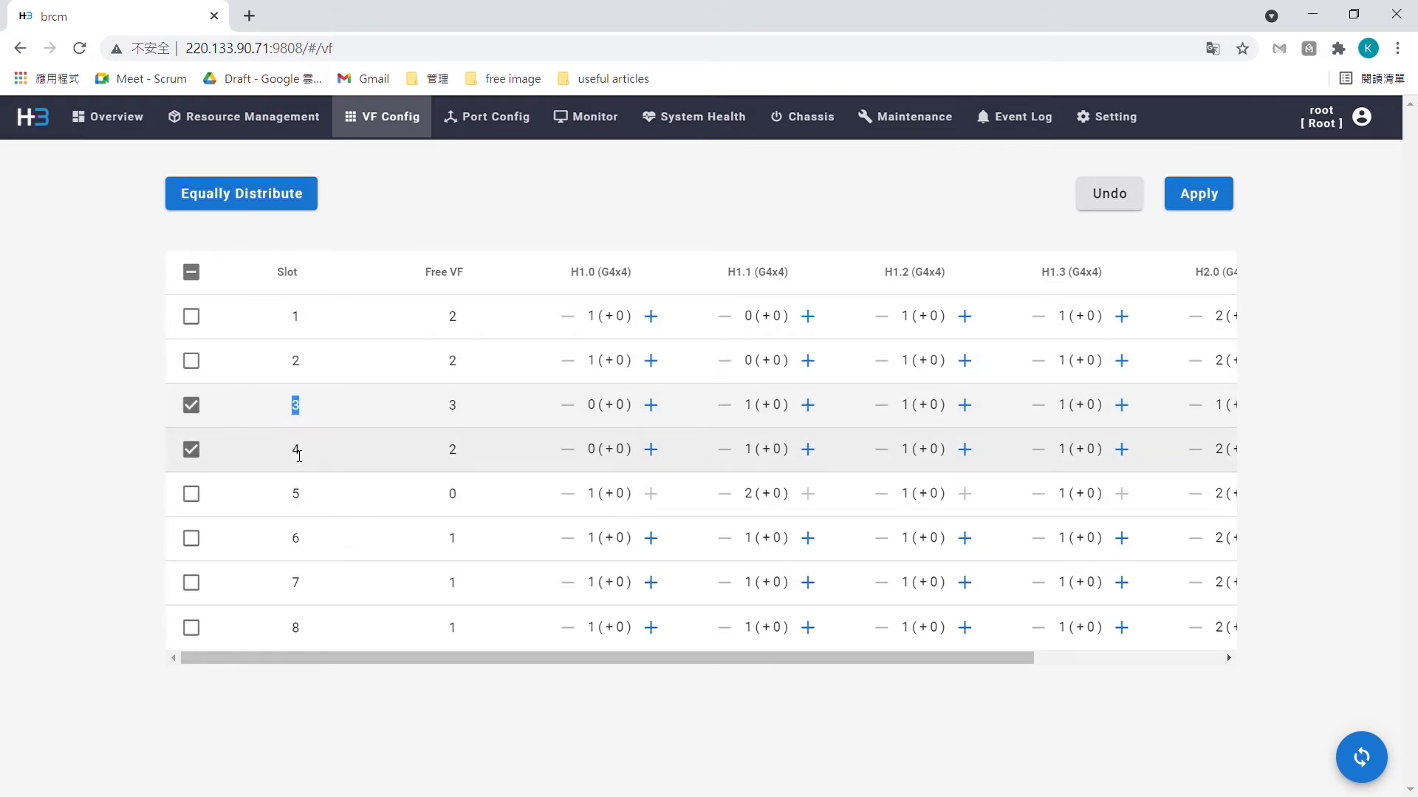
- Add one virtual function each for hosts H1.0 and H1.1 on slots 3 and 4
{"action": "left_click", "coordinate": [652, 406]}
{"action": "left_click", "coordinate": [651, 450]}
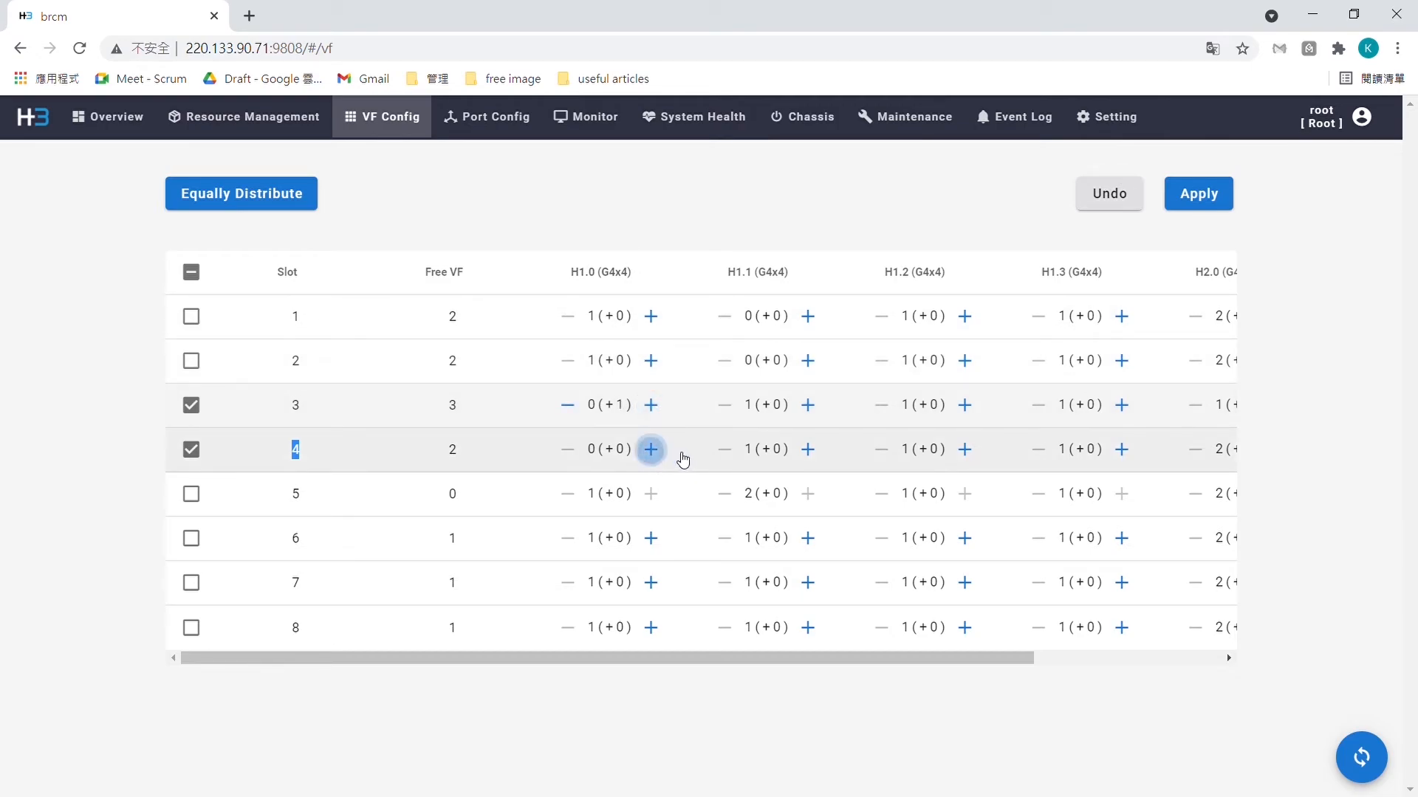
{"action": "left_click", "coordinate": [808, 406]}
{"action": "left_click", "coordinate": [808, 449]}
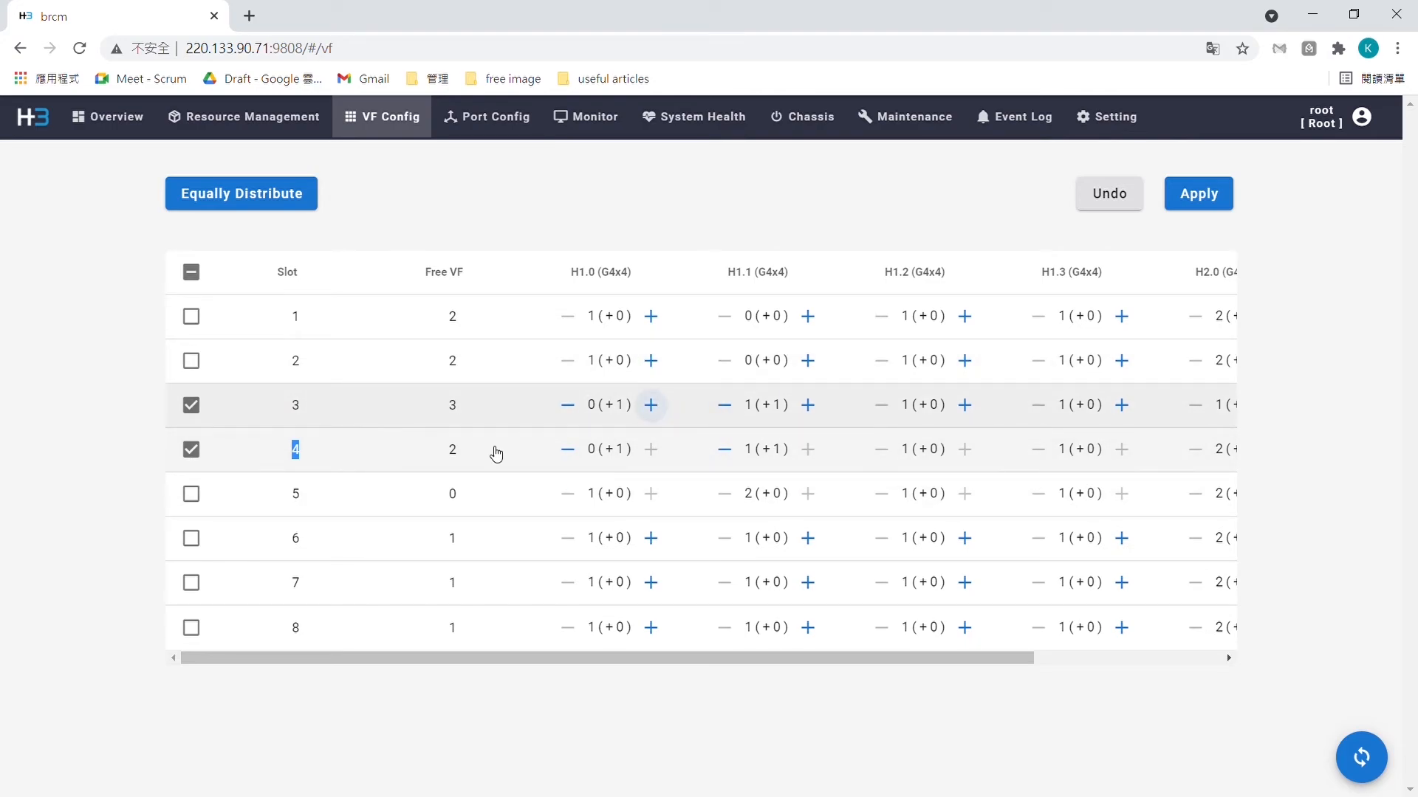
- Apply the VF changes, reviewing the assignment summary and estimated time before confirming, and close the result message
{"action": "left_click", "coordinate": [1224, 198]}
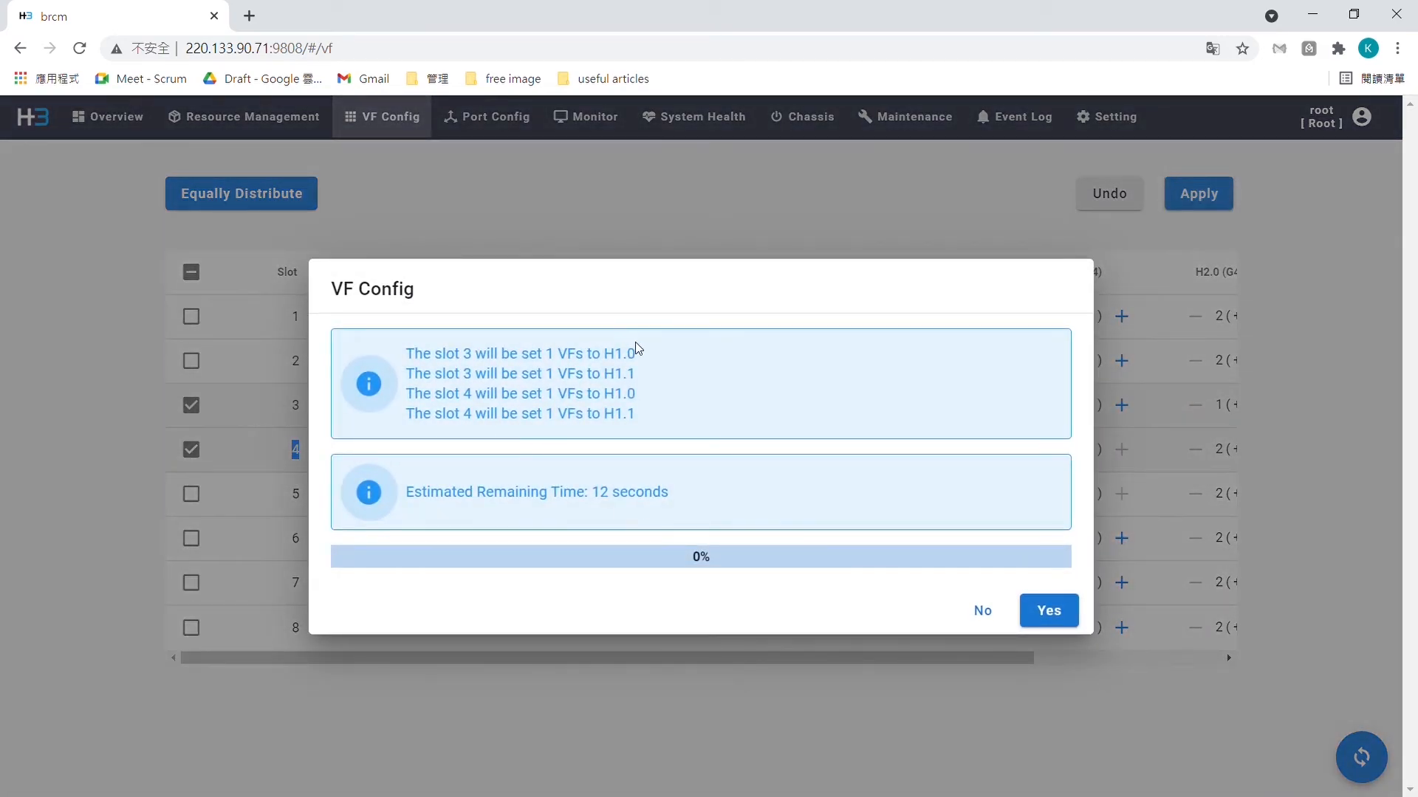
{"action": "left_click_drag", "start_coordinate": [406, 356], "coordinate": [640, 422]}
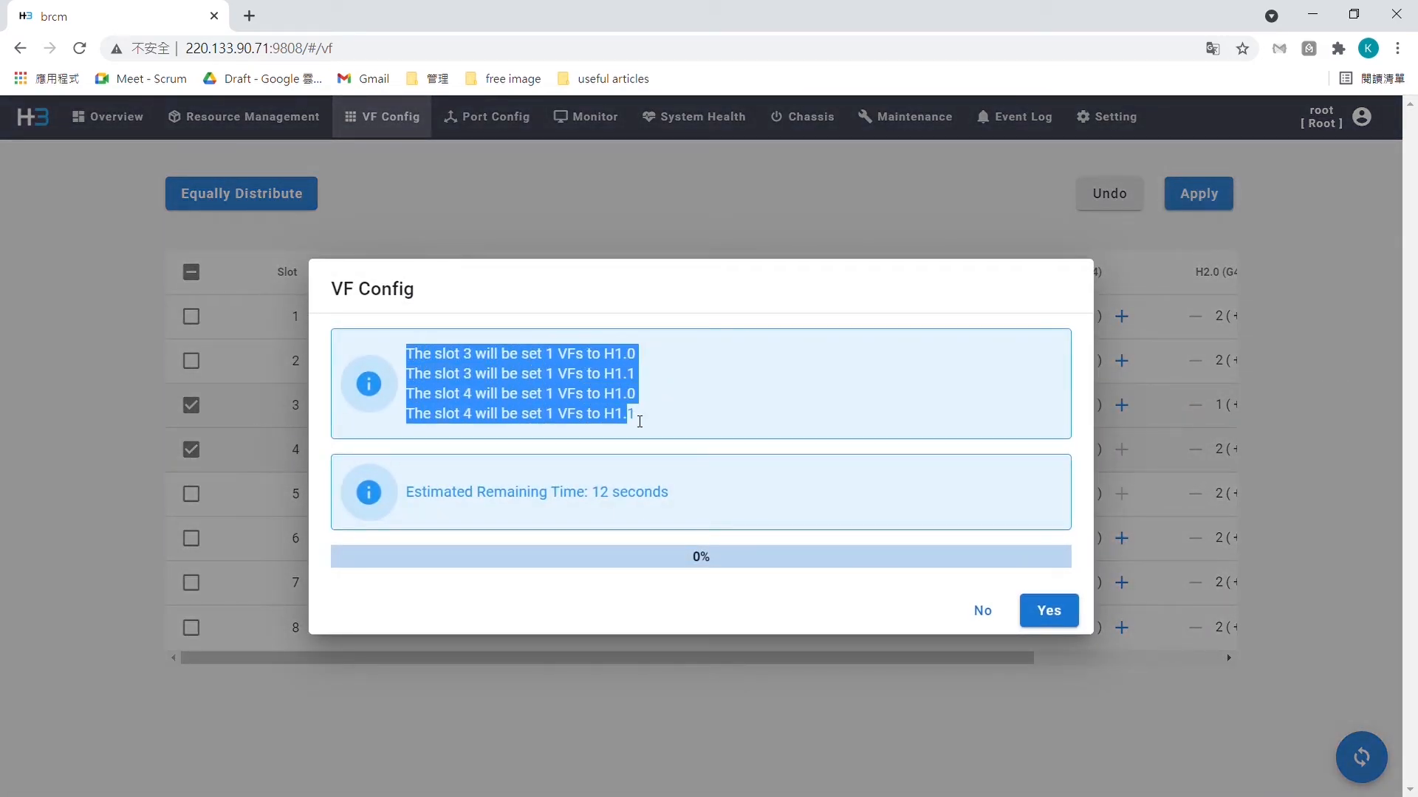
{"action": "left_click", "coordinate": [657, 428]}
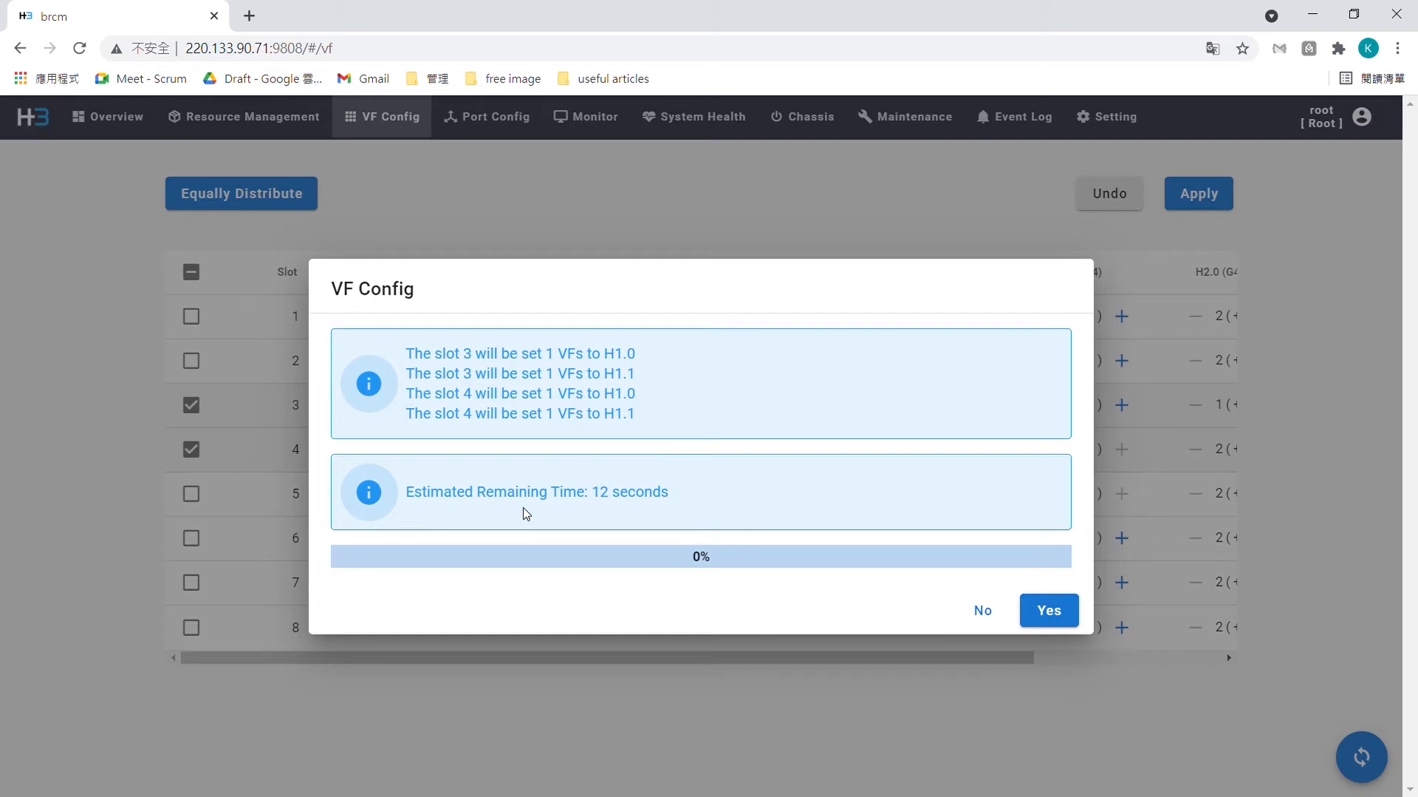
{"action": "left_click_drag", "start_coordinate": [436, 501], "coordinate": [636, 502]}
{"action": "left_click", "coordinate": [663, 506]}
{"action": "left_click", "coordinate": [1051, 611]}
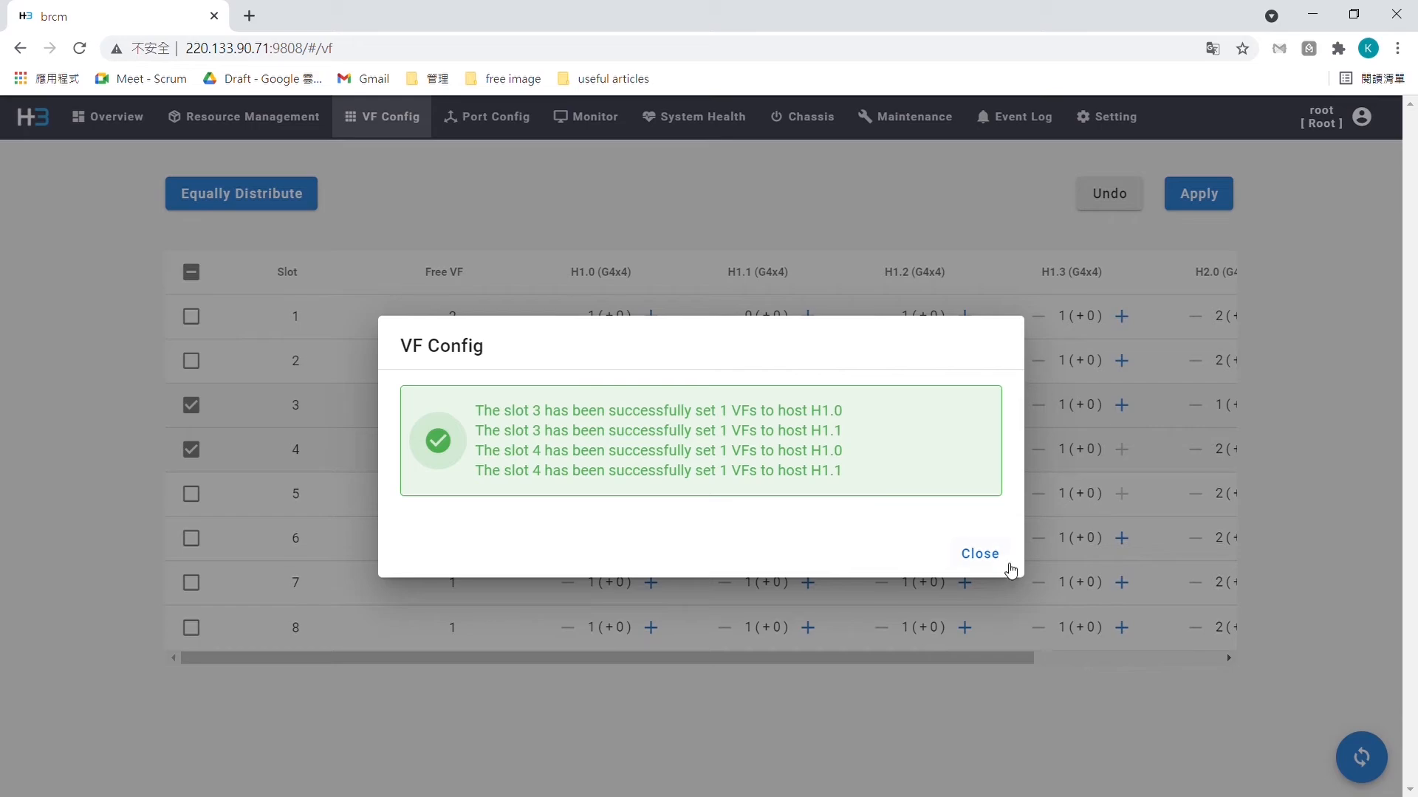
{"action": "left_click", "coordinate": [987, 556]}
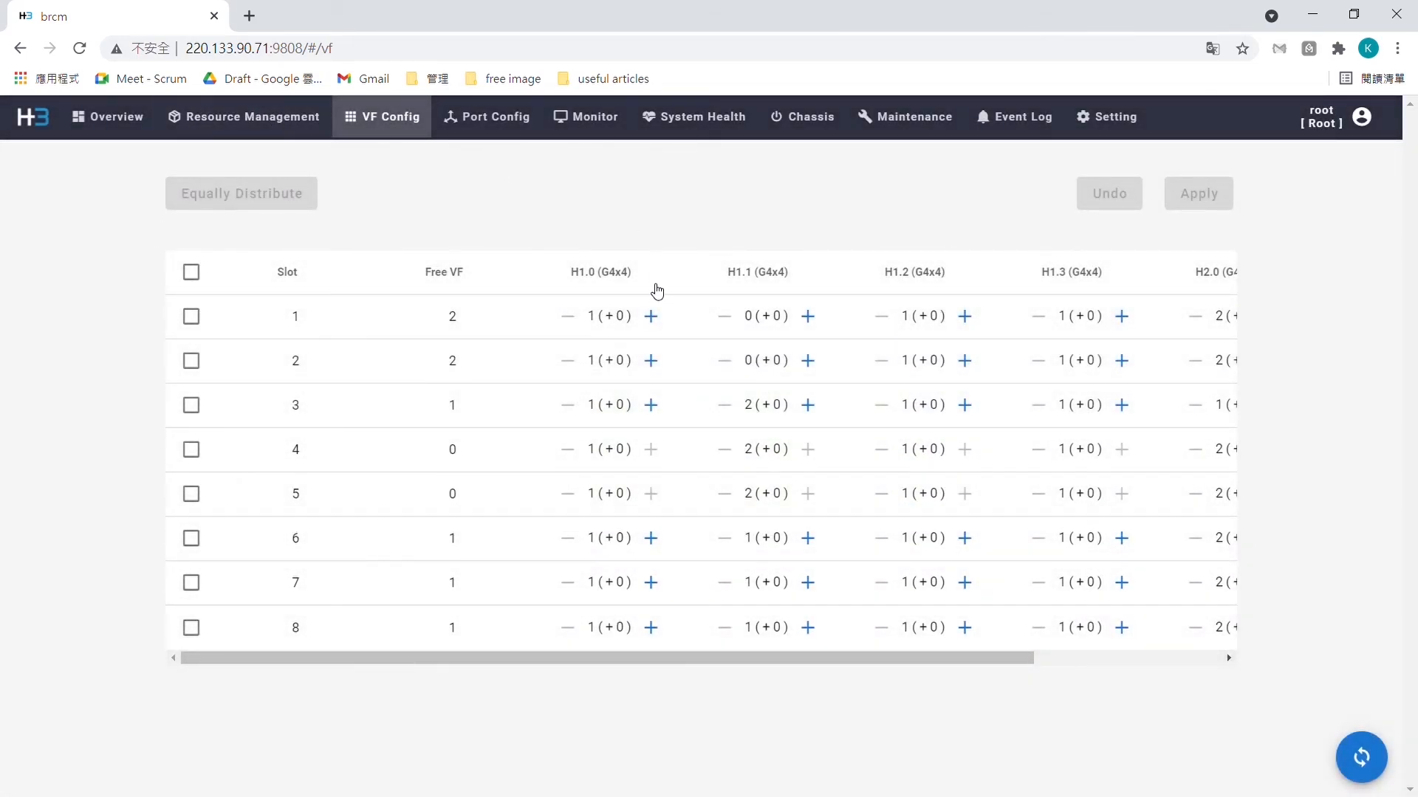
- Check the updated VF counts of slots 3 and 4 for hosts H1.0 and H1.1
{"action": "double_click", "coordinate": [598, 407]}
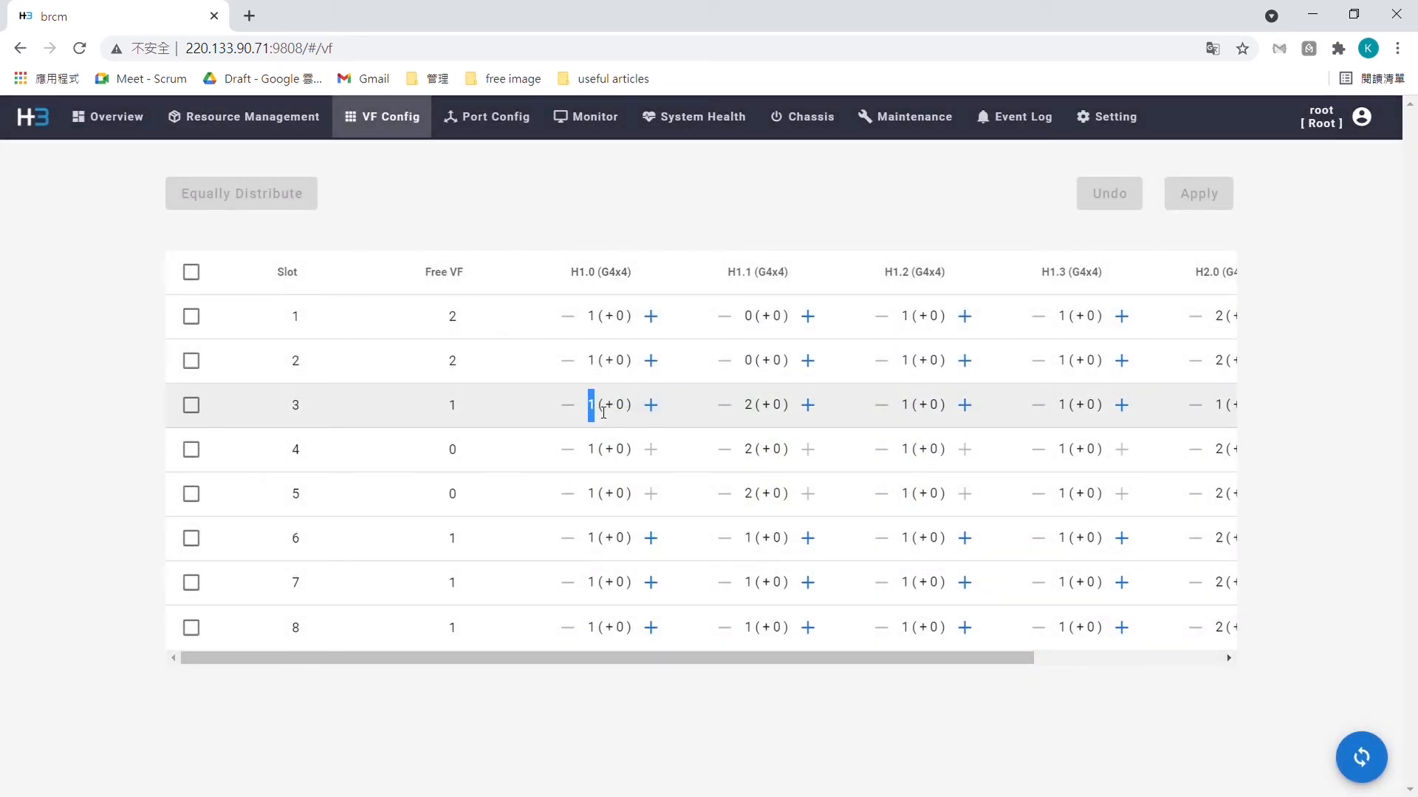
{"action": "double_click", "coordinate": [597, 451]}
{"action": "double_click", "coordinate": [592, 451]}
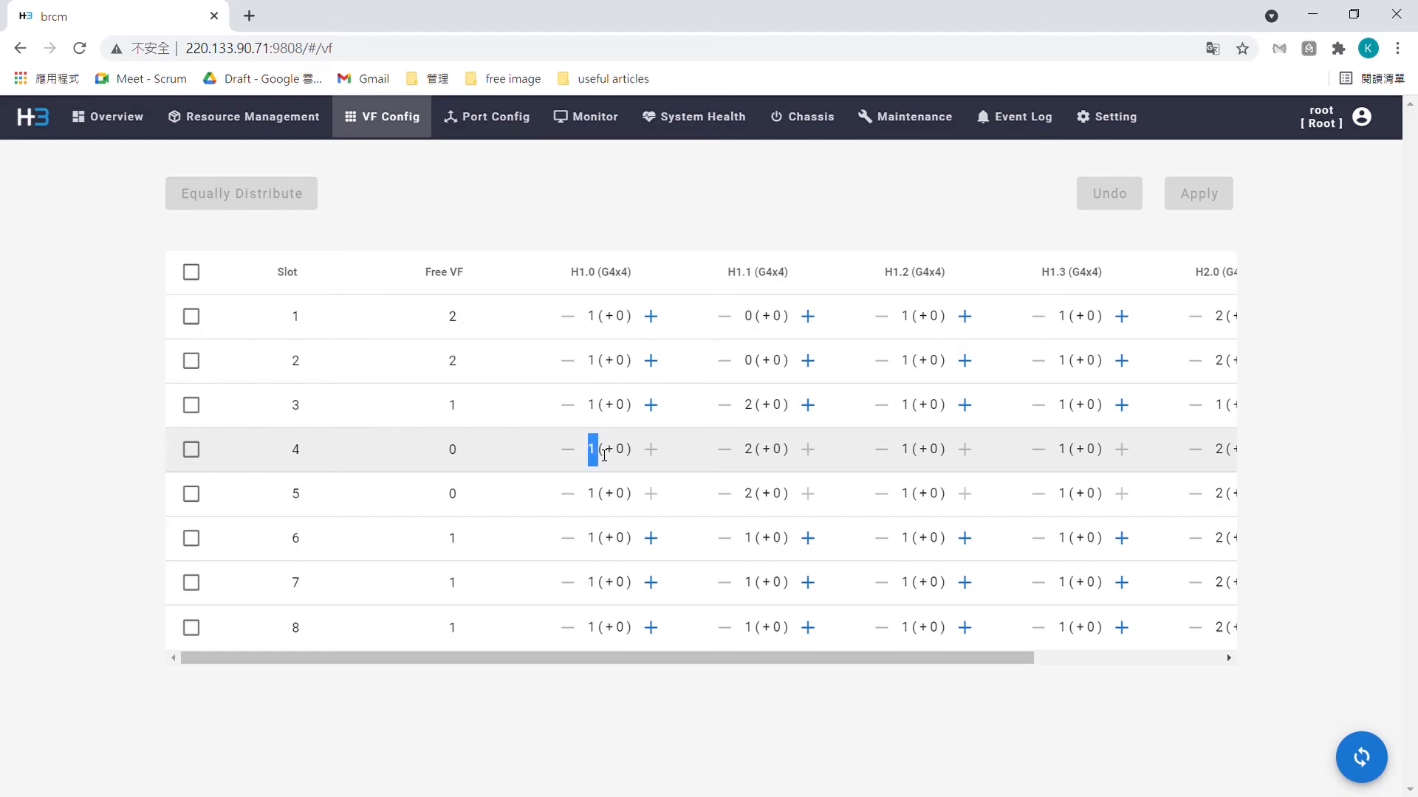
{"action": "double_click", "coordinate": [751, 408]}
{"action": "double_click", "coordinate": [756, 455]}
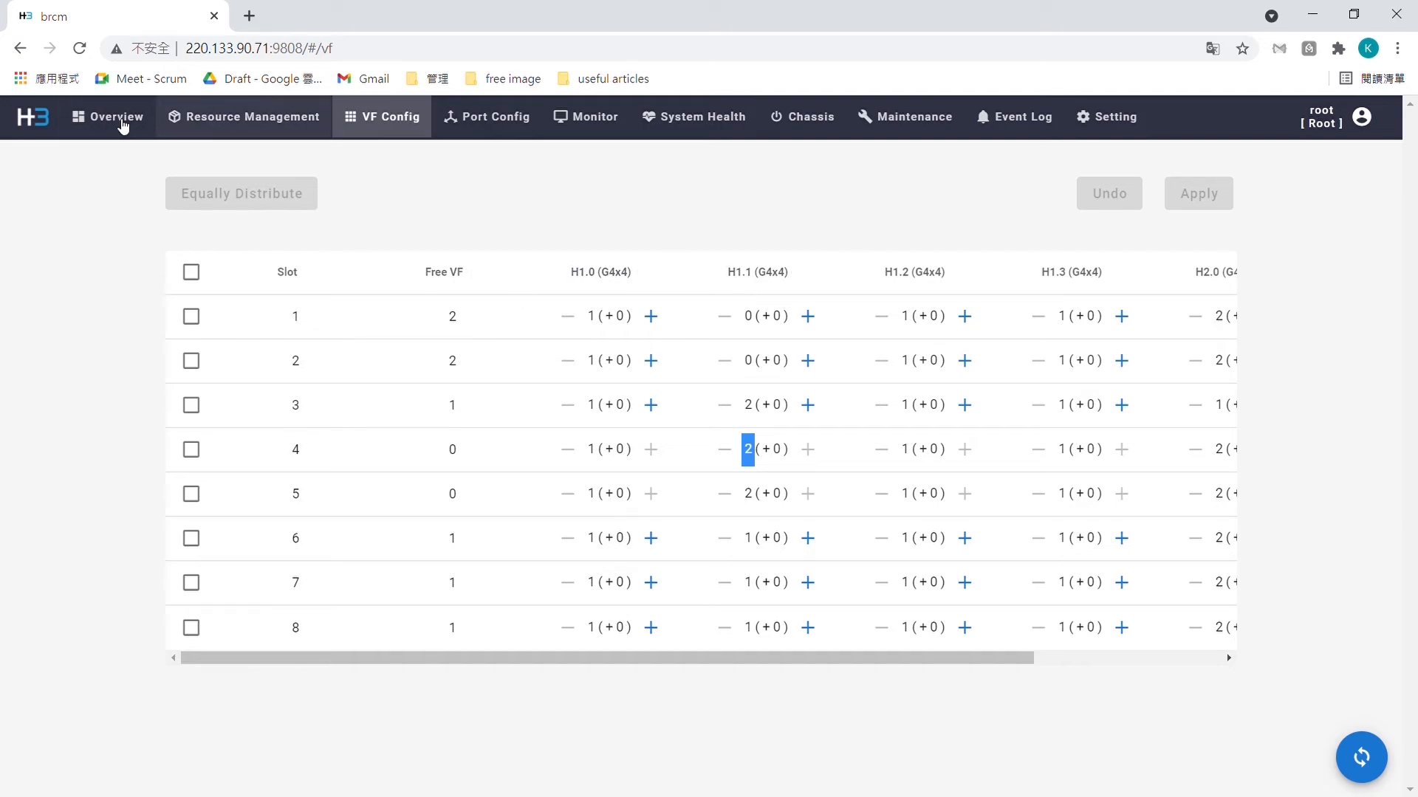
- Go to Resource Management, check host H1.1's attached functions and expand its slot list, then collapse it
{"action": "left_click", "coordinate": [214, 103]}
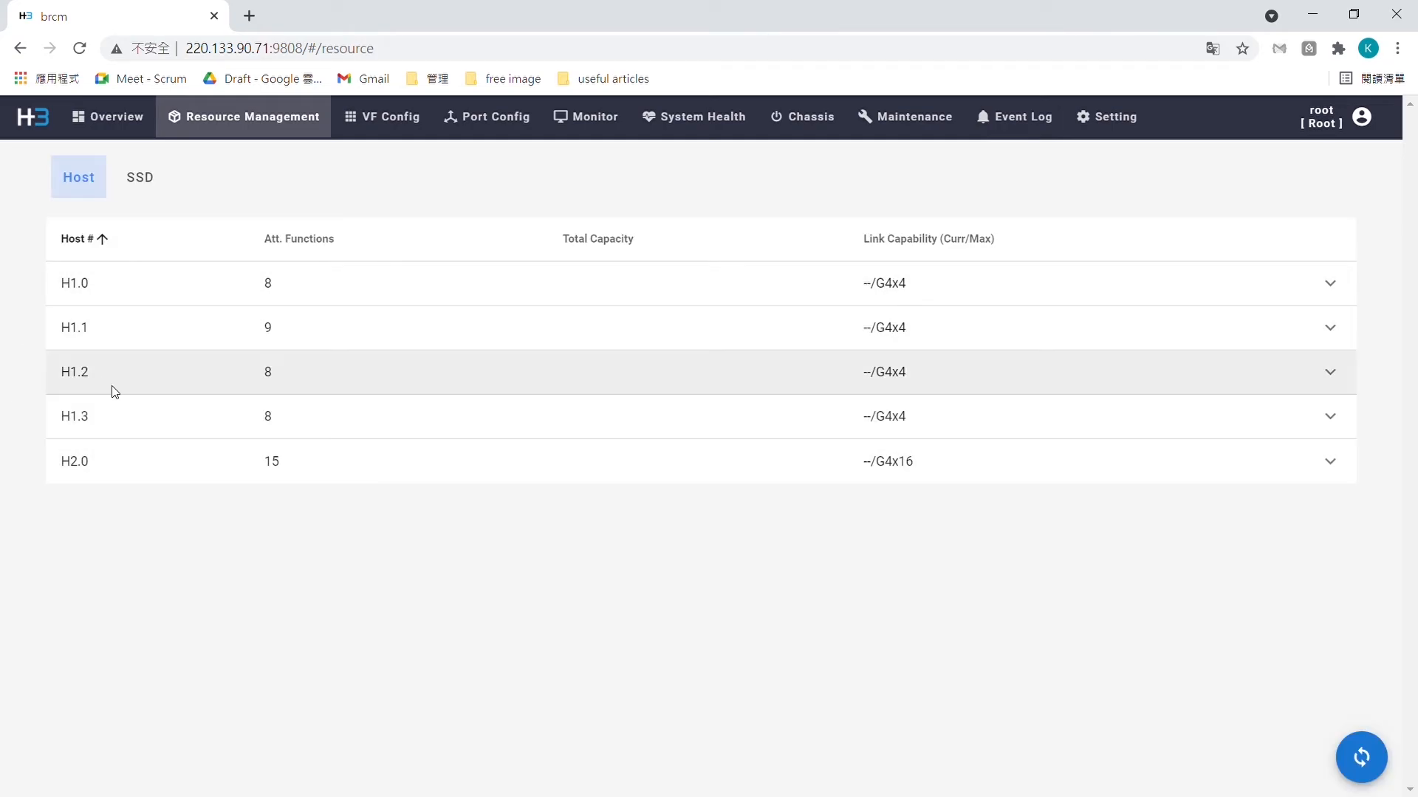
{"action": "double_click", "coordinate": [277, 334]}
{"action": "left_click", "coordinate": [1329, 327]}
{"action": "scroll", "coordinate": [386, 588], "scroll_direction": "down", "scroll_amount": 3}
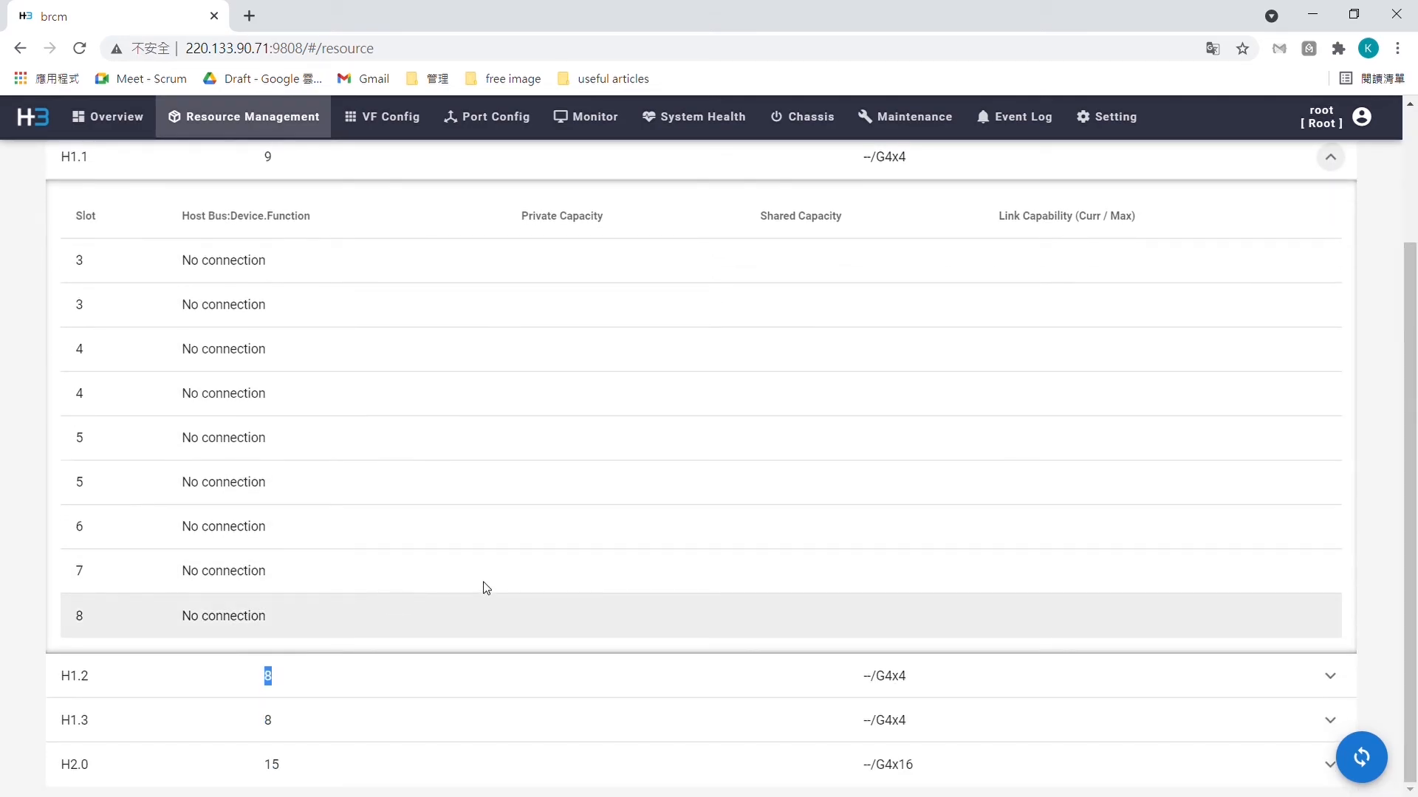
{"action": "scroll", "coordinate": [465, 588], "scroll_direction": "up", "scroll_amount": 3}
{"action": "left_click", "coordinate": [1330, 327]}
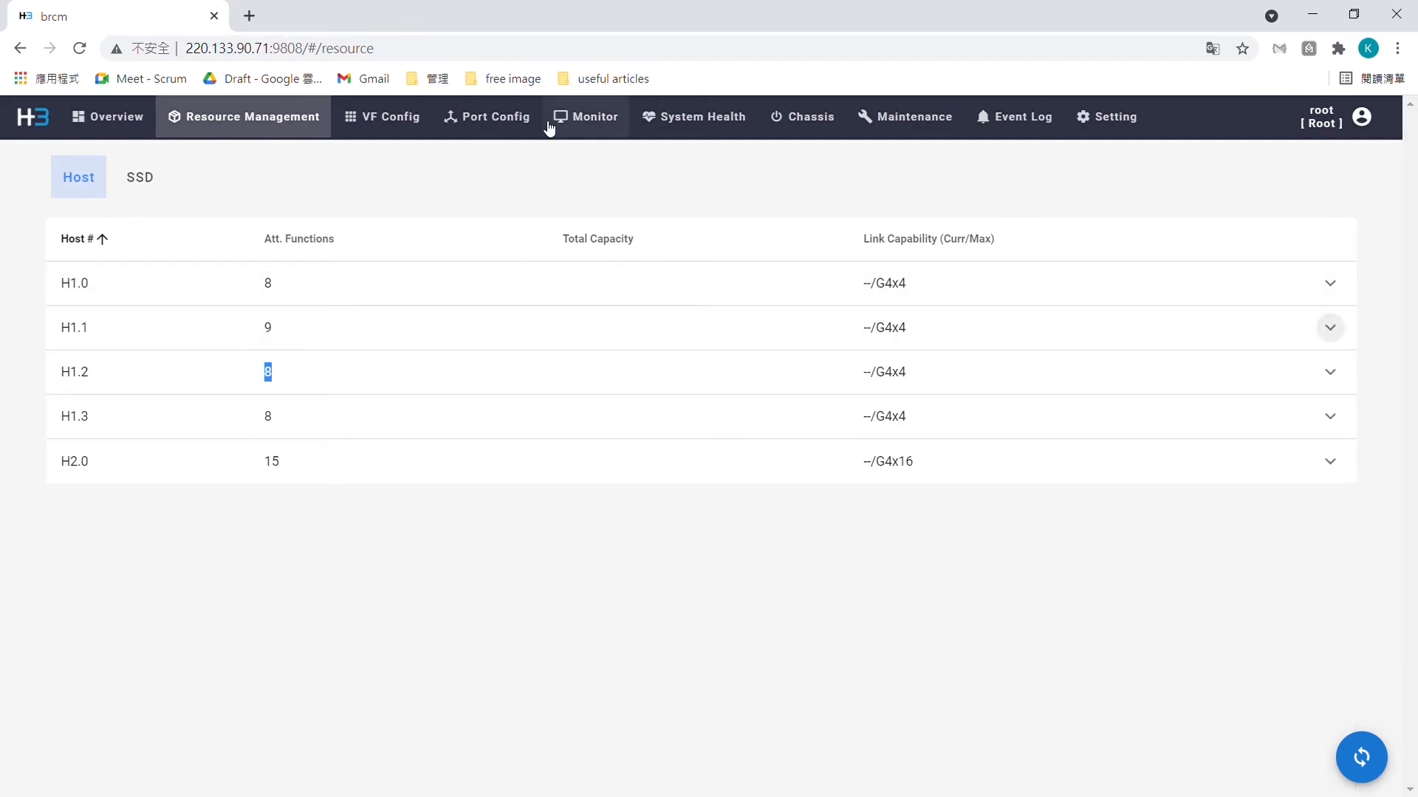
- Revisit the VF configuration table, return to Resource Management and view host H1.0's attached slots, collapsing them again
{"action": "left_click", "coordinate": [377, 121]}
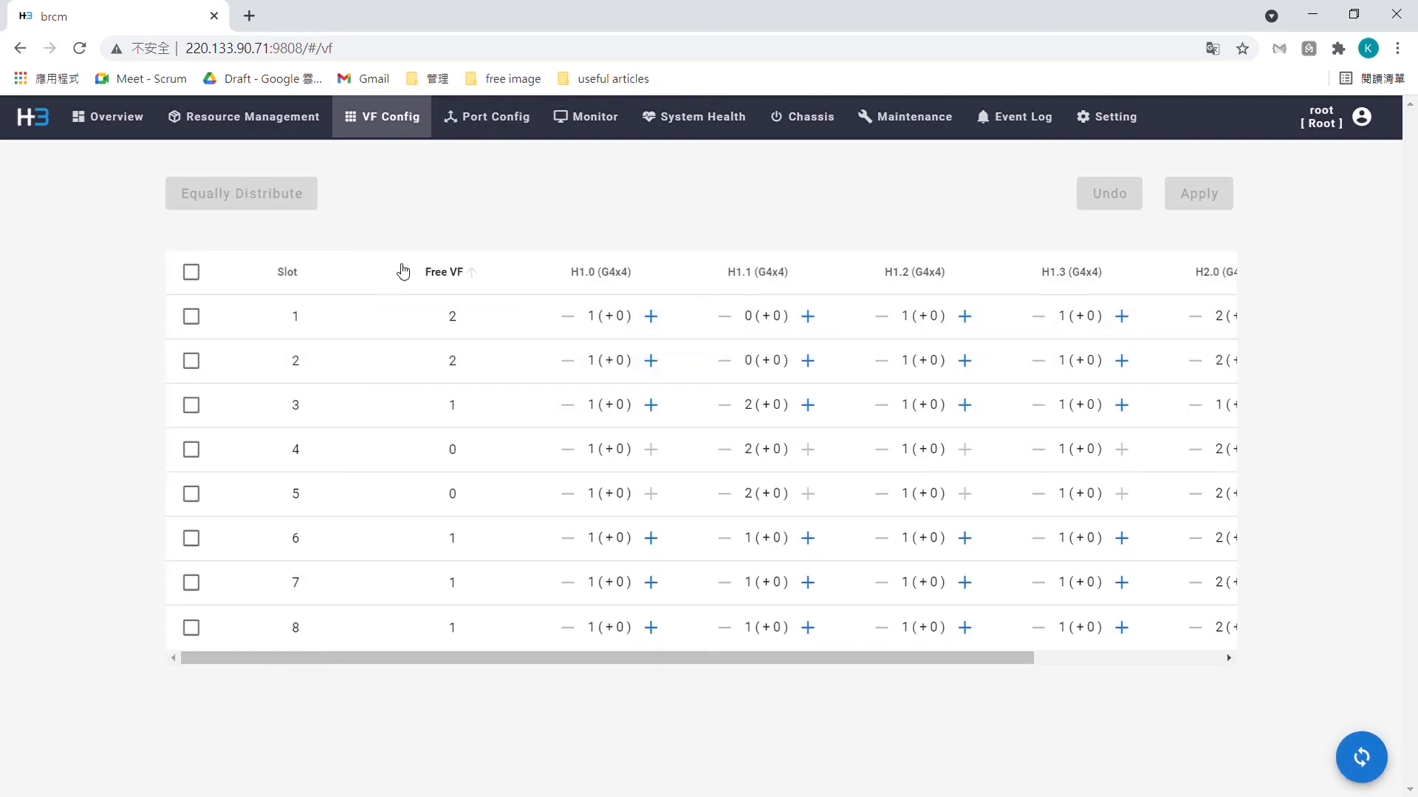
{"action": "left_click", "coordinate": [263, 121]}
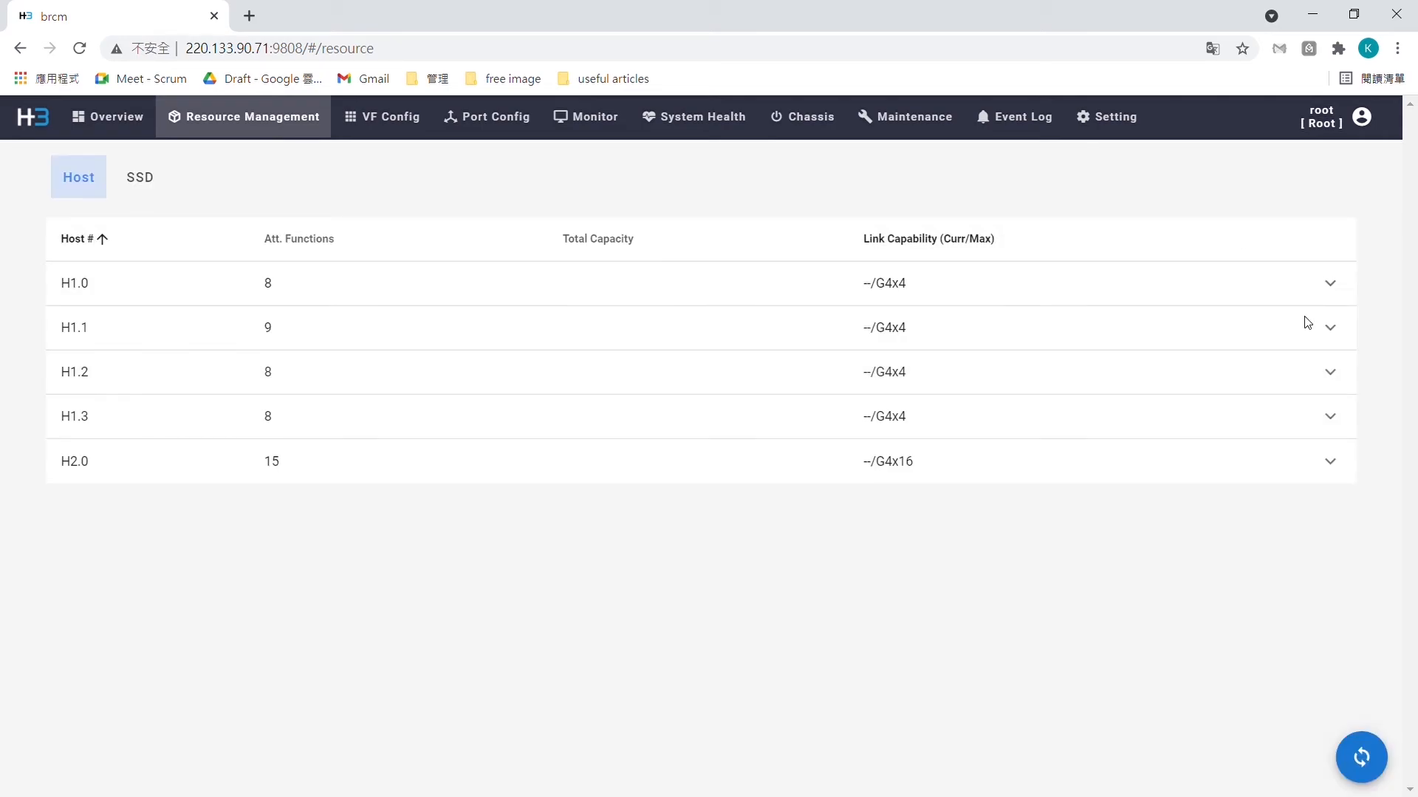
{"action": "left_click", "coordinate": [1330, 292]}
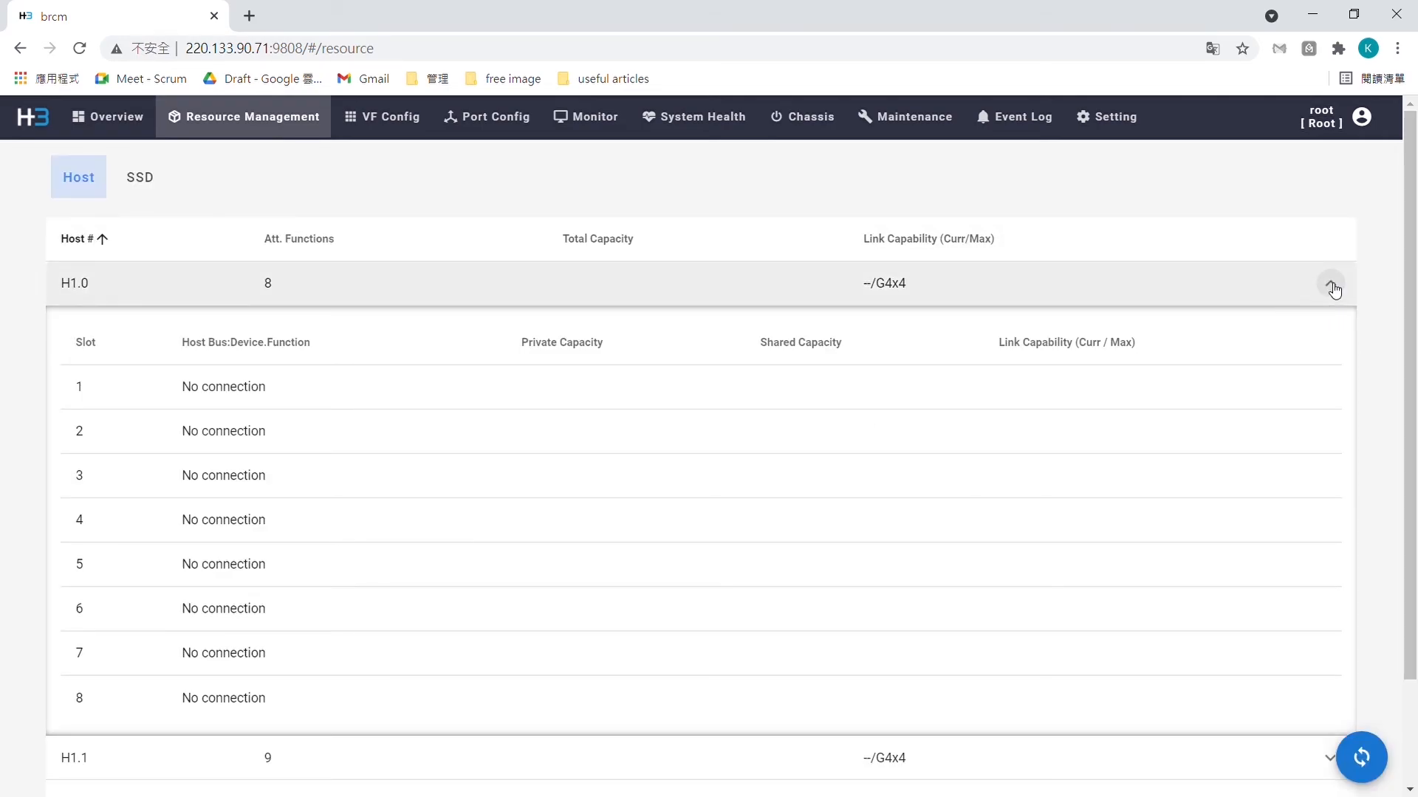
{"action": "left_click", "coordinate": [1331, 288]}
- Open the slot 1 SSD's VF management page from the SSD list and examine its virtual function assignments
{"action": "left_click", "coordinate": [142, 190]}
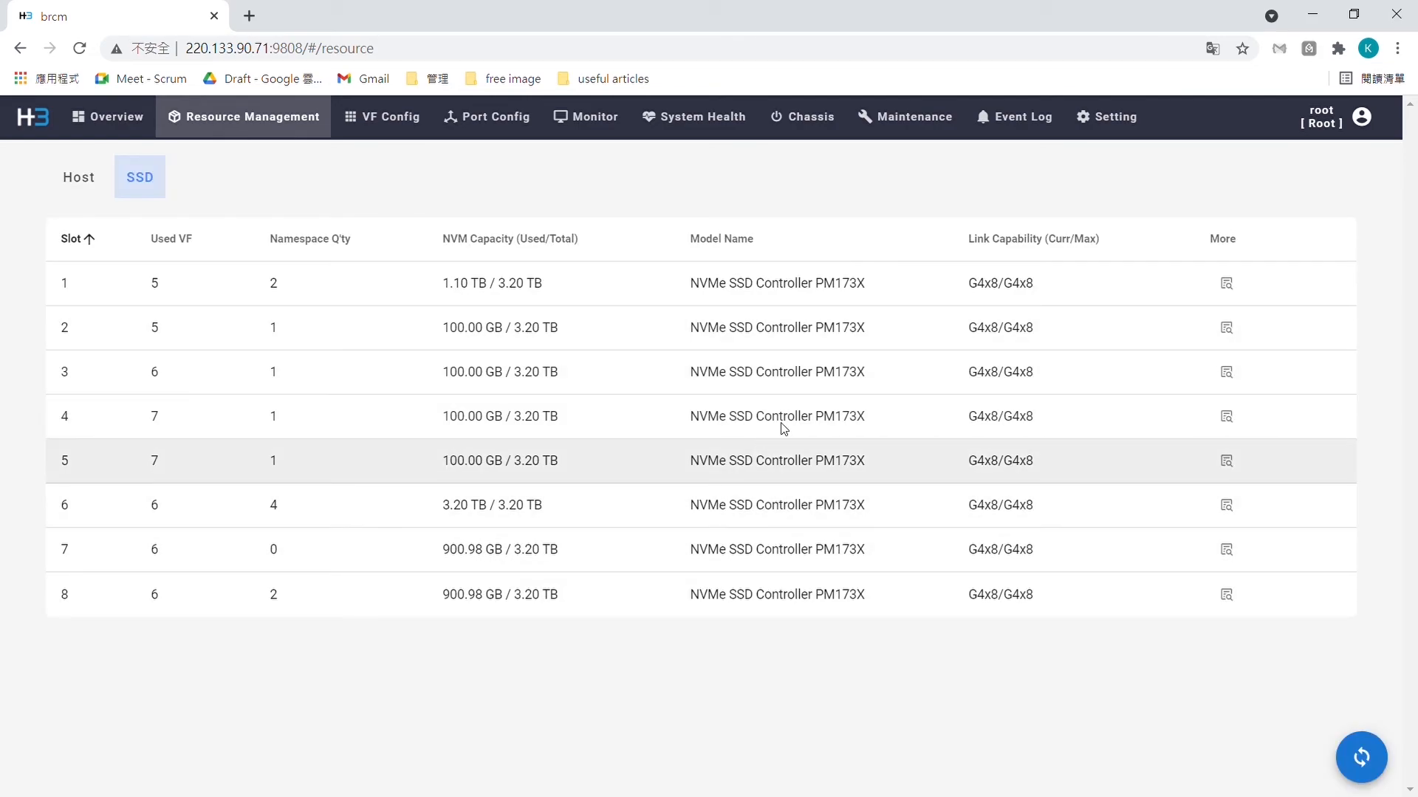
{"action": "left_click", "coordinate": [1226, 287]}
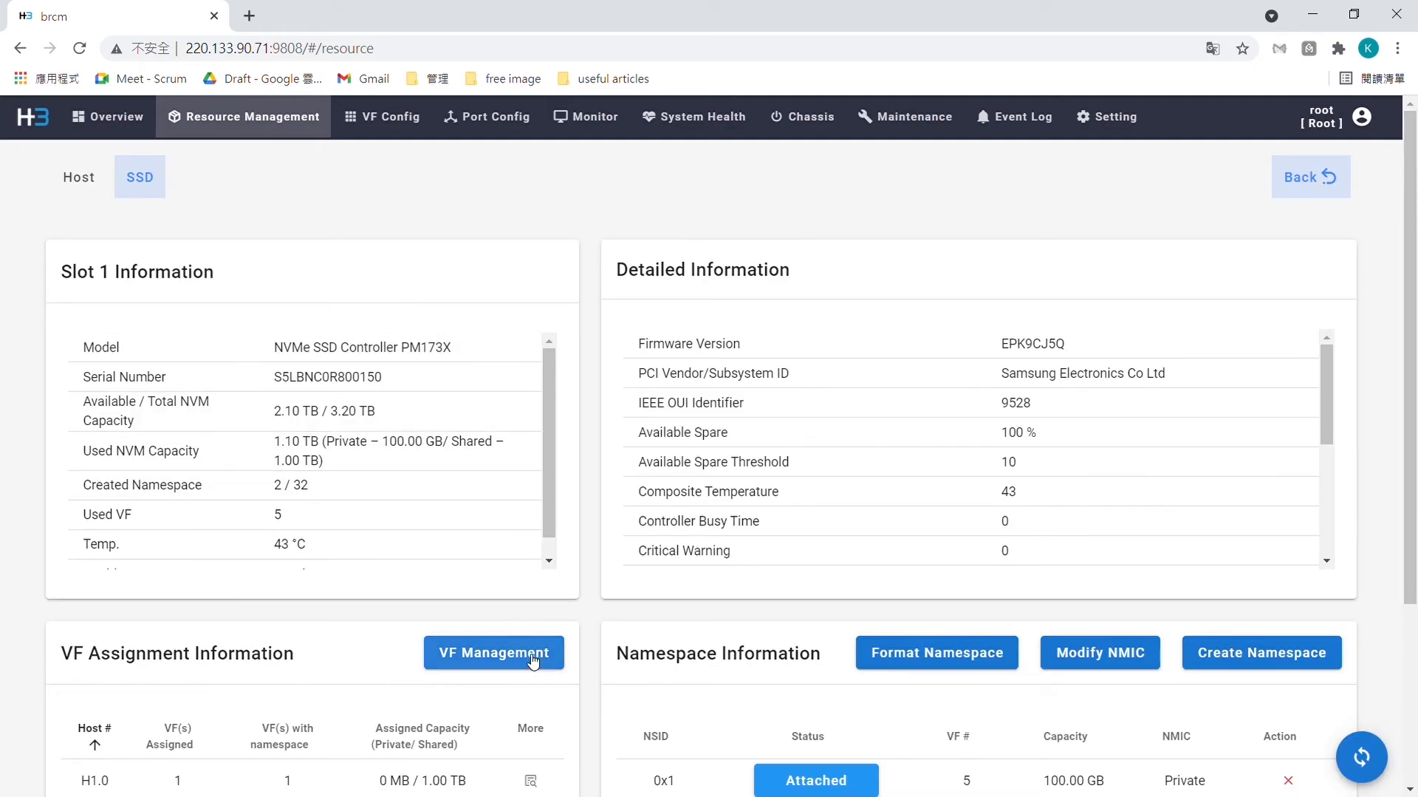
{"action": "left_click", "coordinate": [531, 662]}
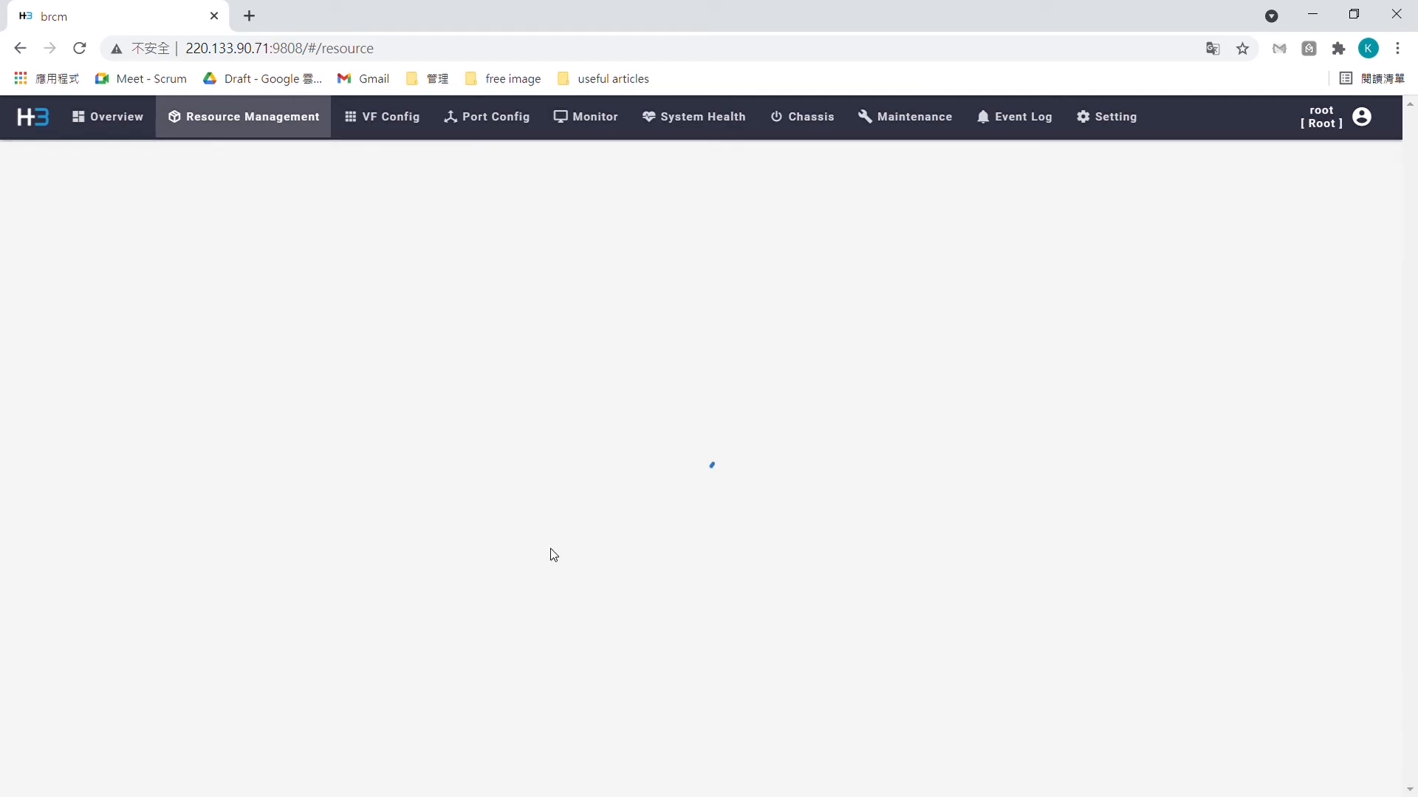
{"action": "scroll", "coordinate": [642, 590], "scroll_direction": "down", "scroll_amount": 2}
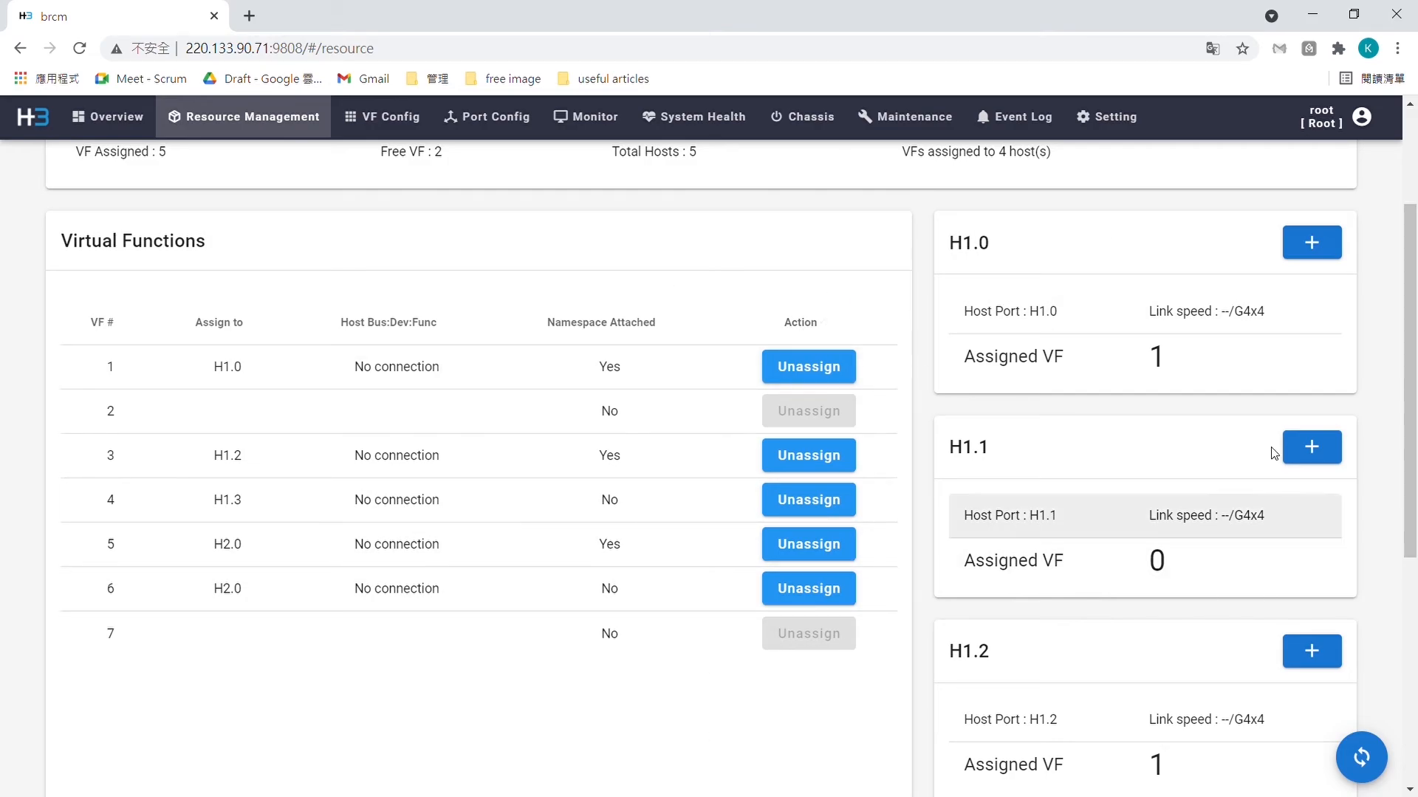
{"action": "scroll", "coordinate": [827, 657], "scroll_direction": "up", "scroll_amount": 2}
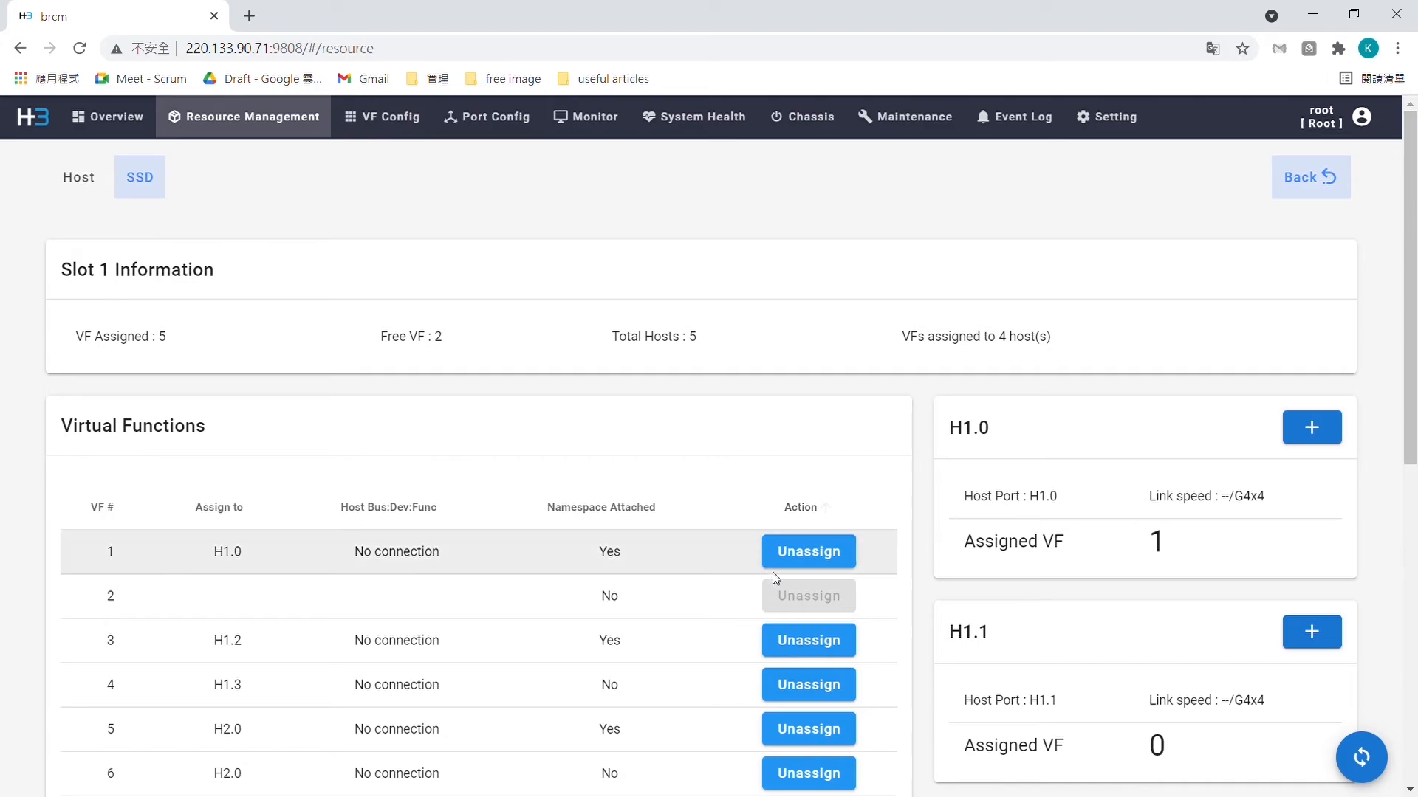
{"action": "scroll", "coordinate": [665, 590], "scroll_direction": "down", "scroll_amount": 2}
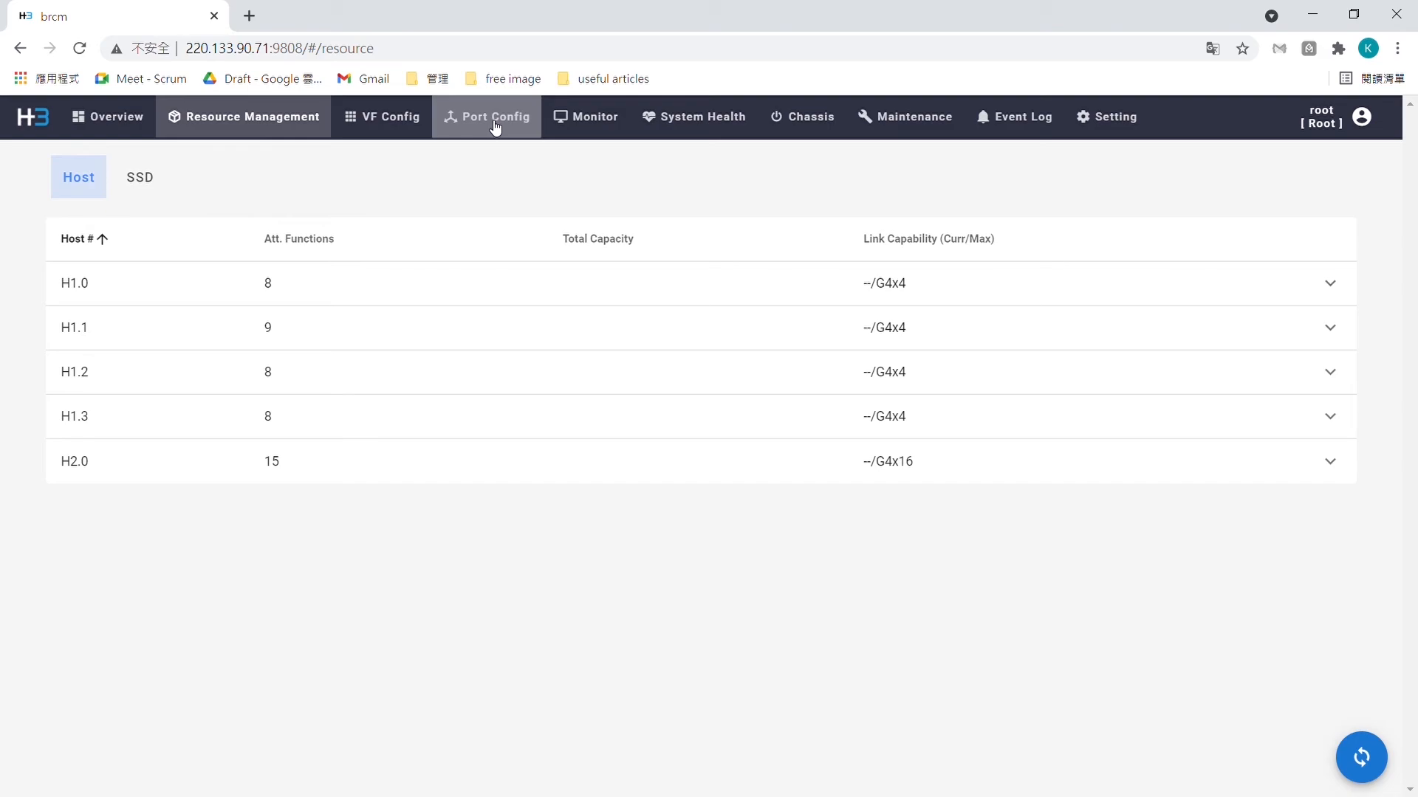
- View the port configuration page and host port H1's configuration options, with a brief return to Resource Management in between
{"action": "left_click", "coordinate": [496, 127]}
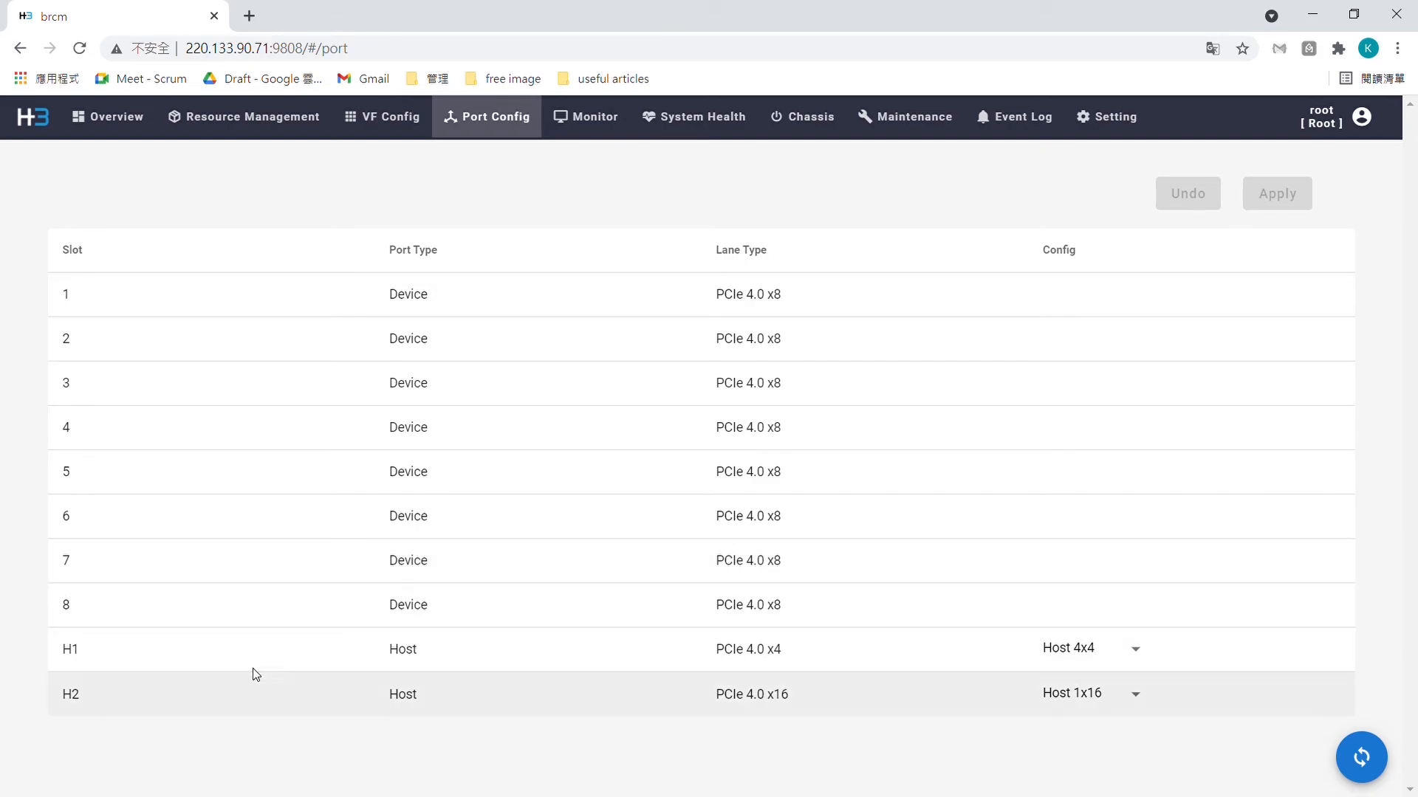
{"action": "left_click", "coordinate": [1124, 663]}
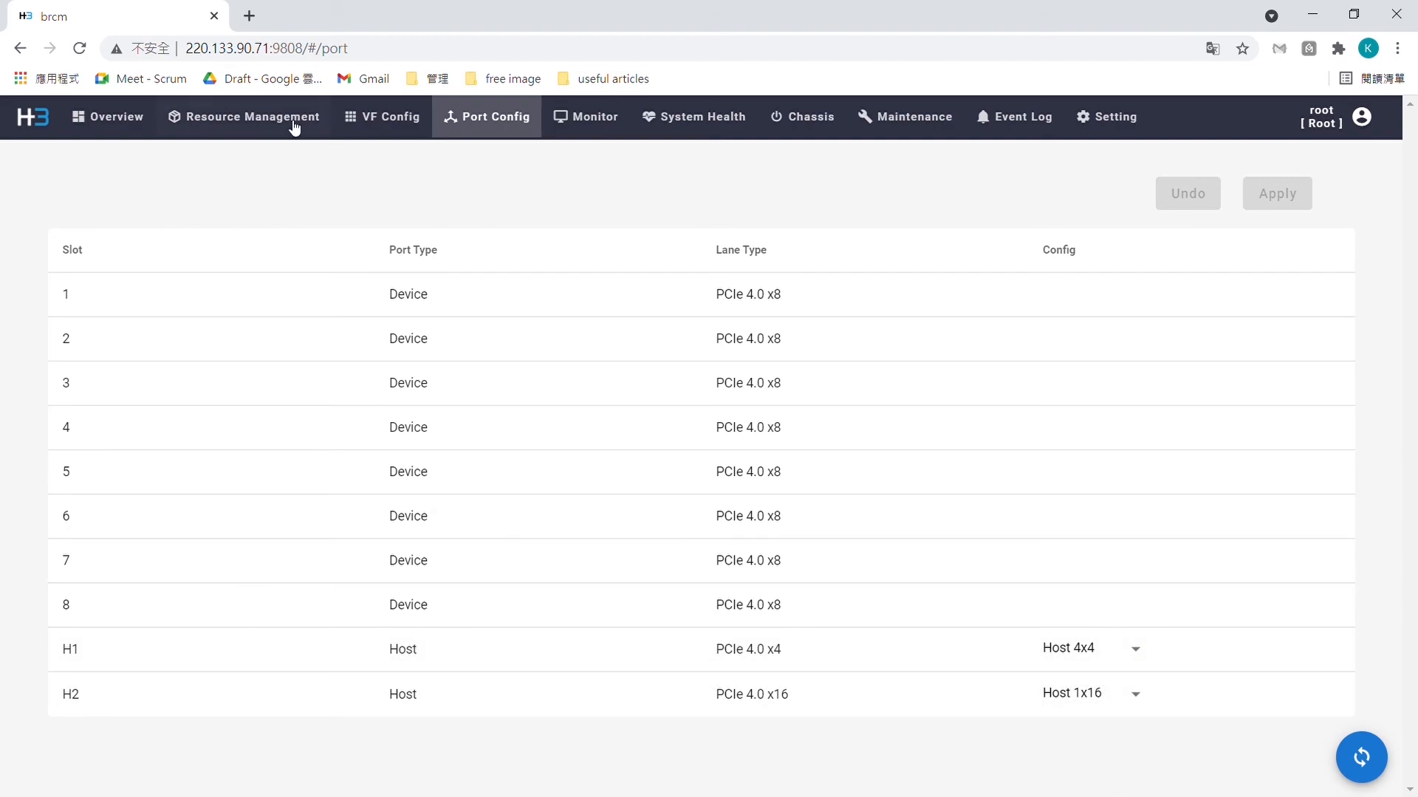
{"action": "left_click", "coordinate": [239, 126]}
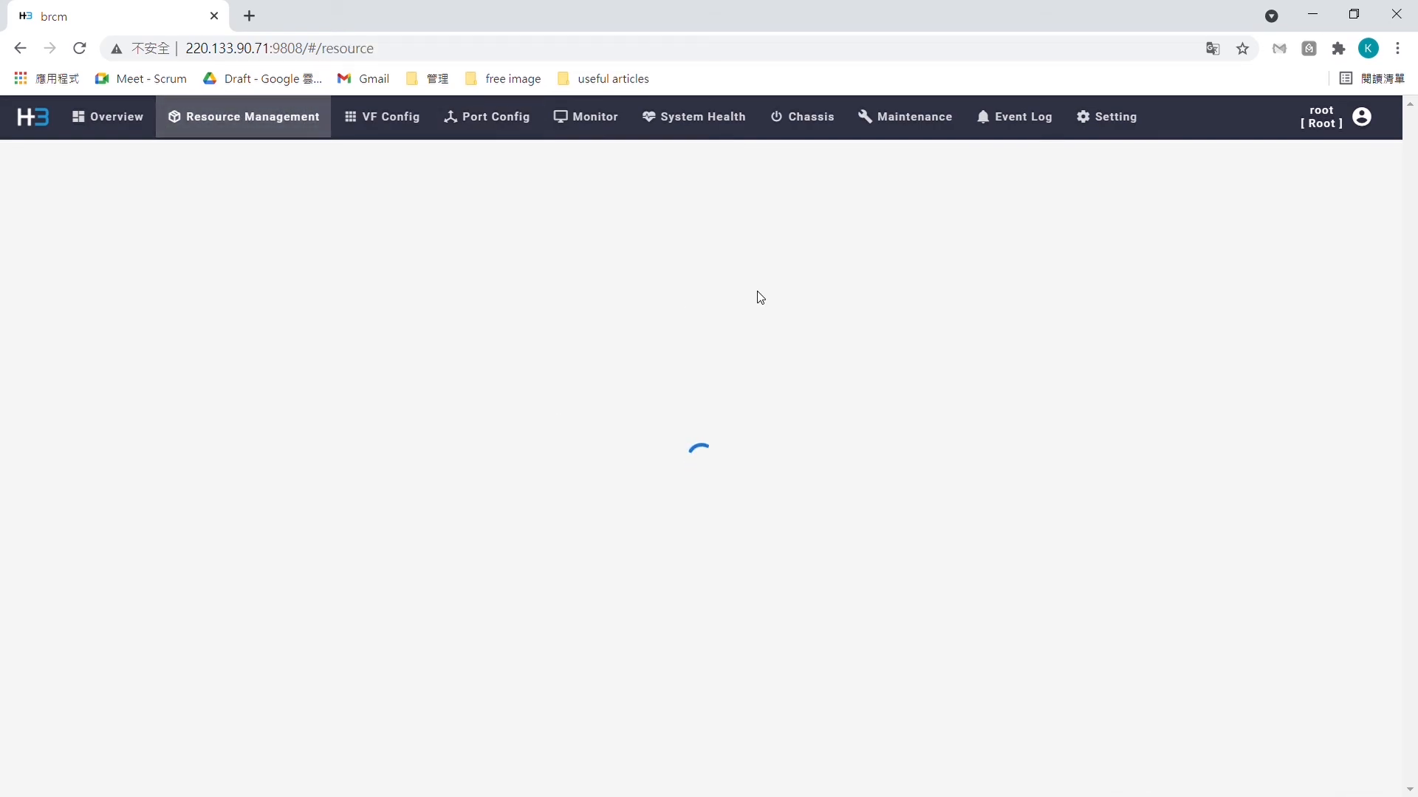
{"action": "left_click", "coordinate": [508, 130]}
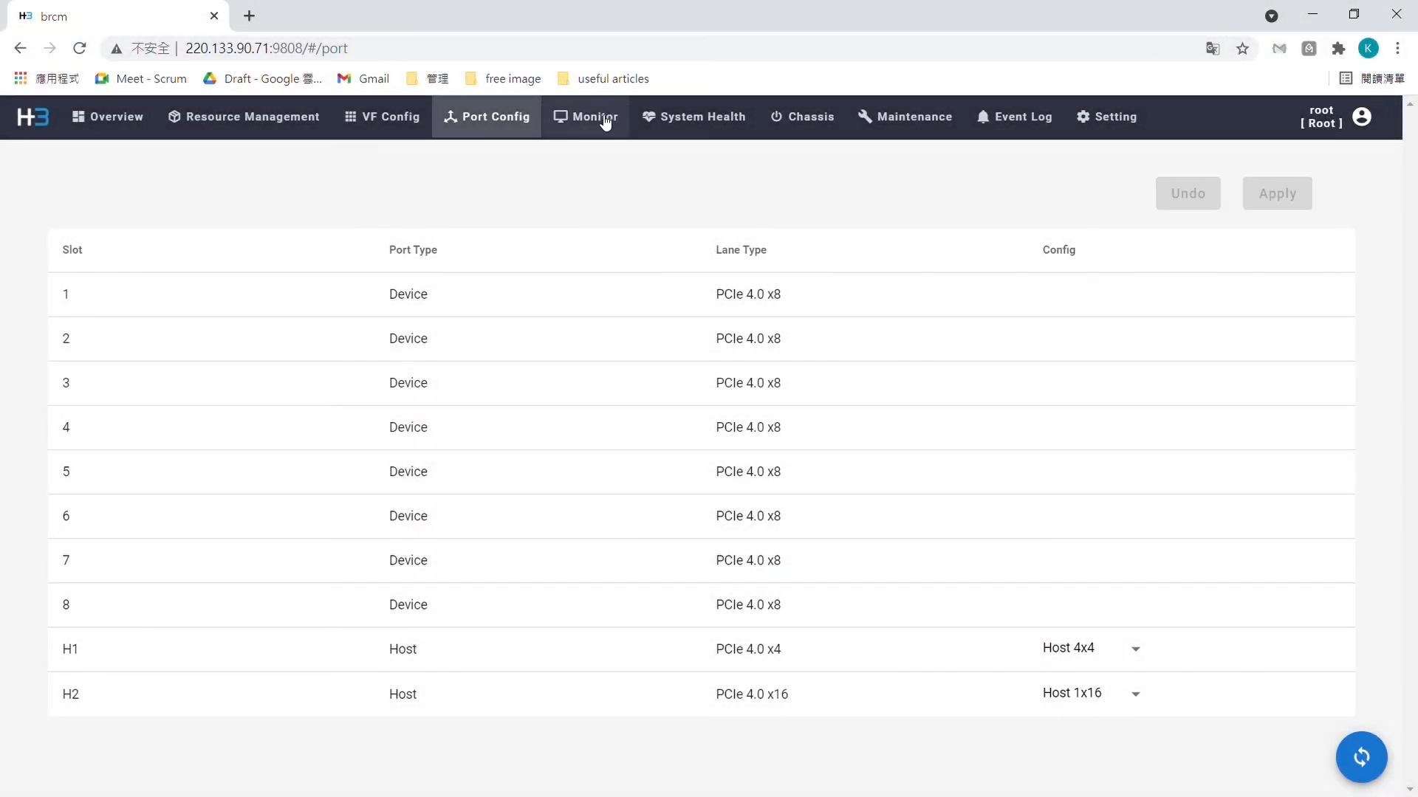
- Open the Monitor page and examine the ingress and egress traffic of the device slots and host ports
{"action": "left_click", "coordinate": [602, 121]}
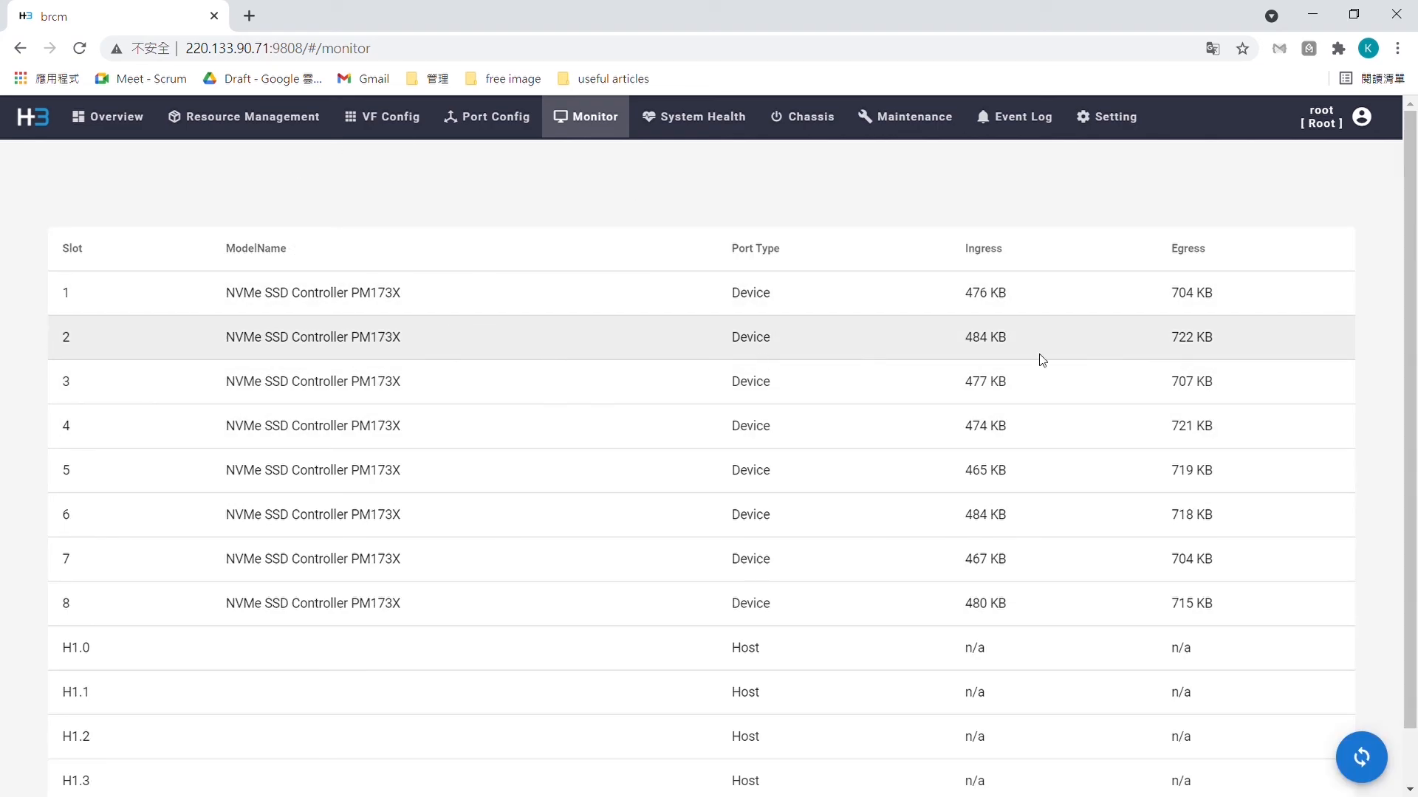
{"action": "scroll", "coordinate": [1117, 428], "scroll_direction": "down", "scroll_amount": 1}
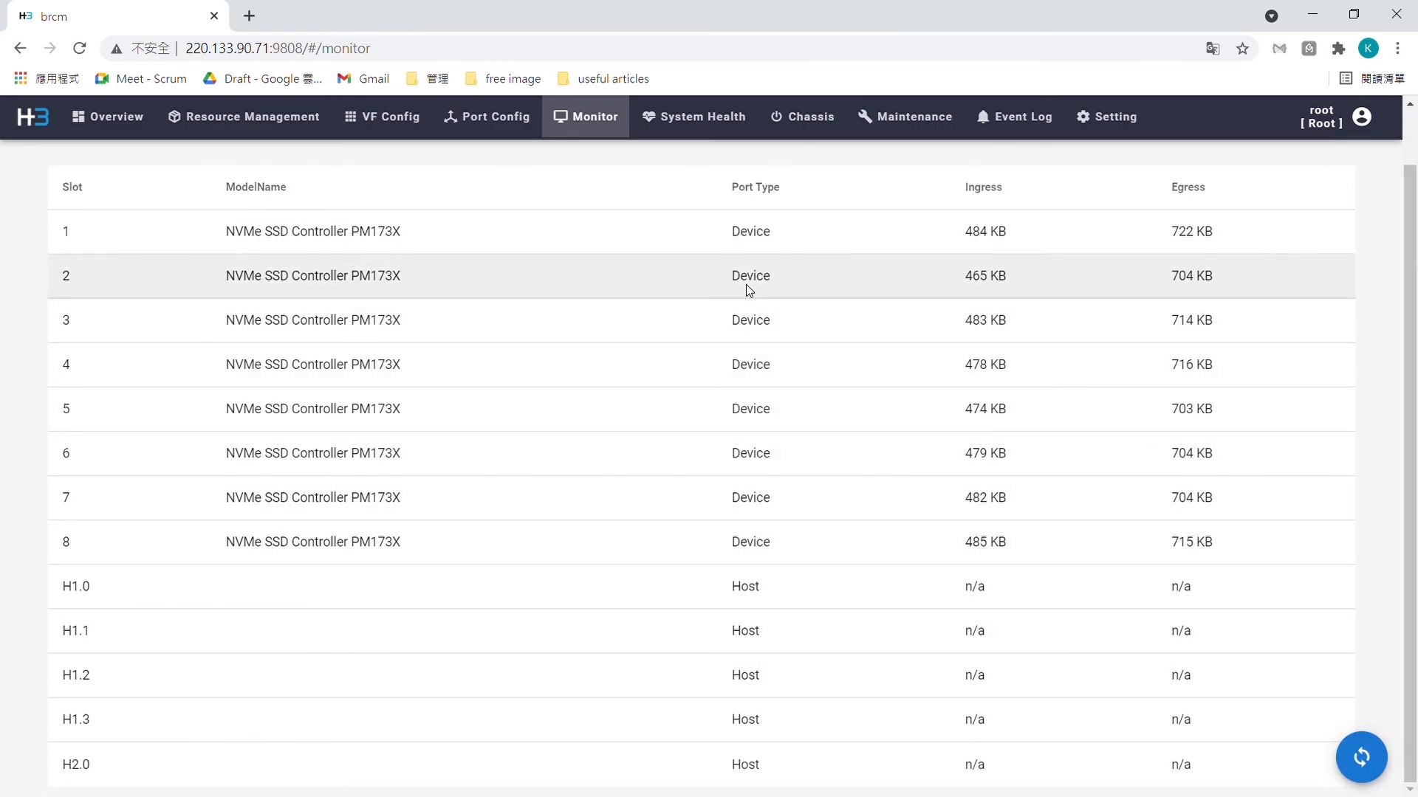
{"action": "scroll", "coordinate": [502, 707], "scroll_direction": "up", "scroll_amount": 1}
{"action": "scroll", "coordinate": [660, 654], "scroll_direction": "down", "scroll_amount": 1}
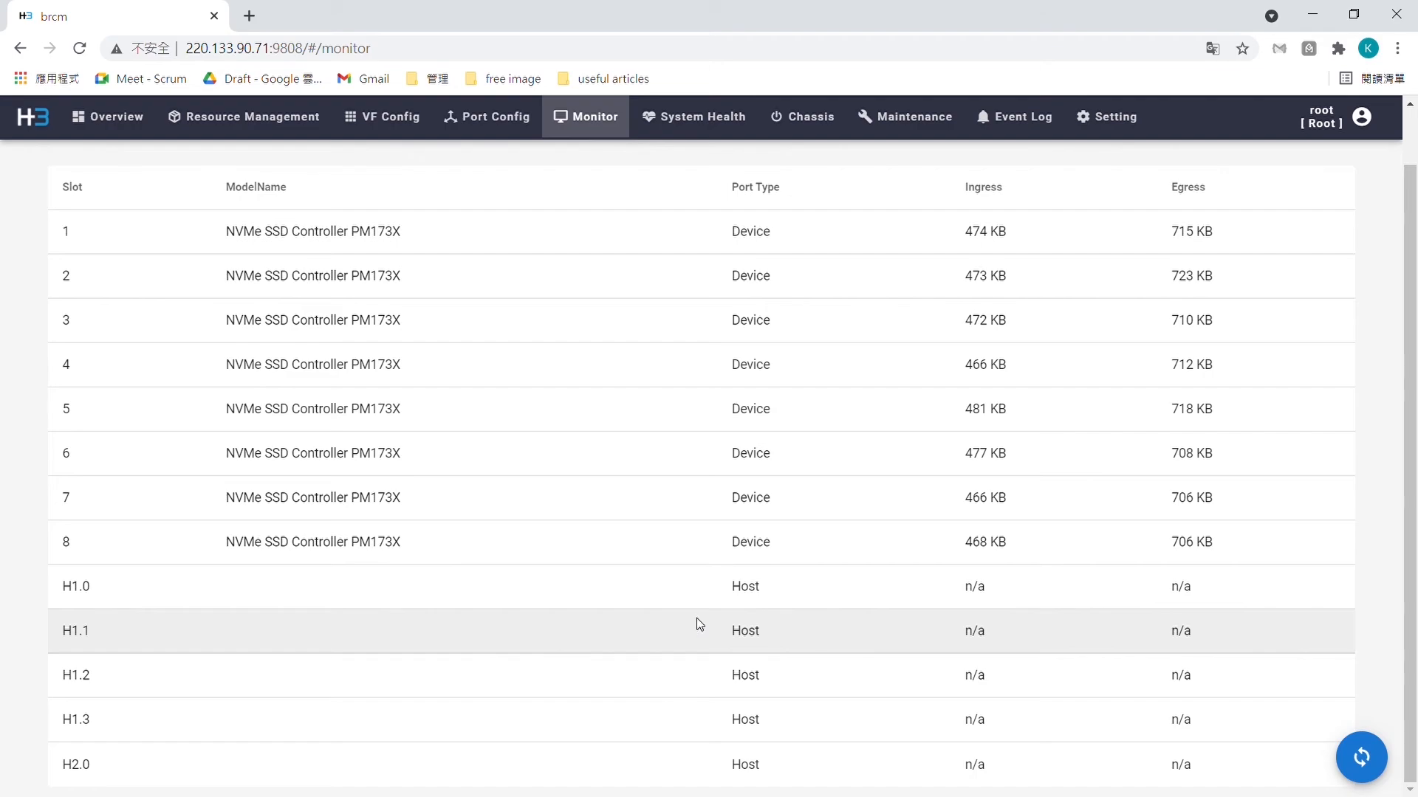
{"action": "scroll", "coordinate": [911, 608], "scroll_direction": "up", "scroll_amount": 1}
{"action": "scroll", "coordinate": [933, 668], "scroll_direction": "down", "scroll_amount": 1}
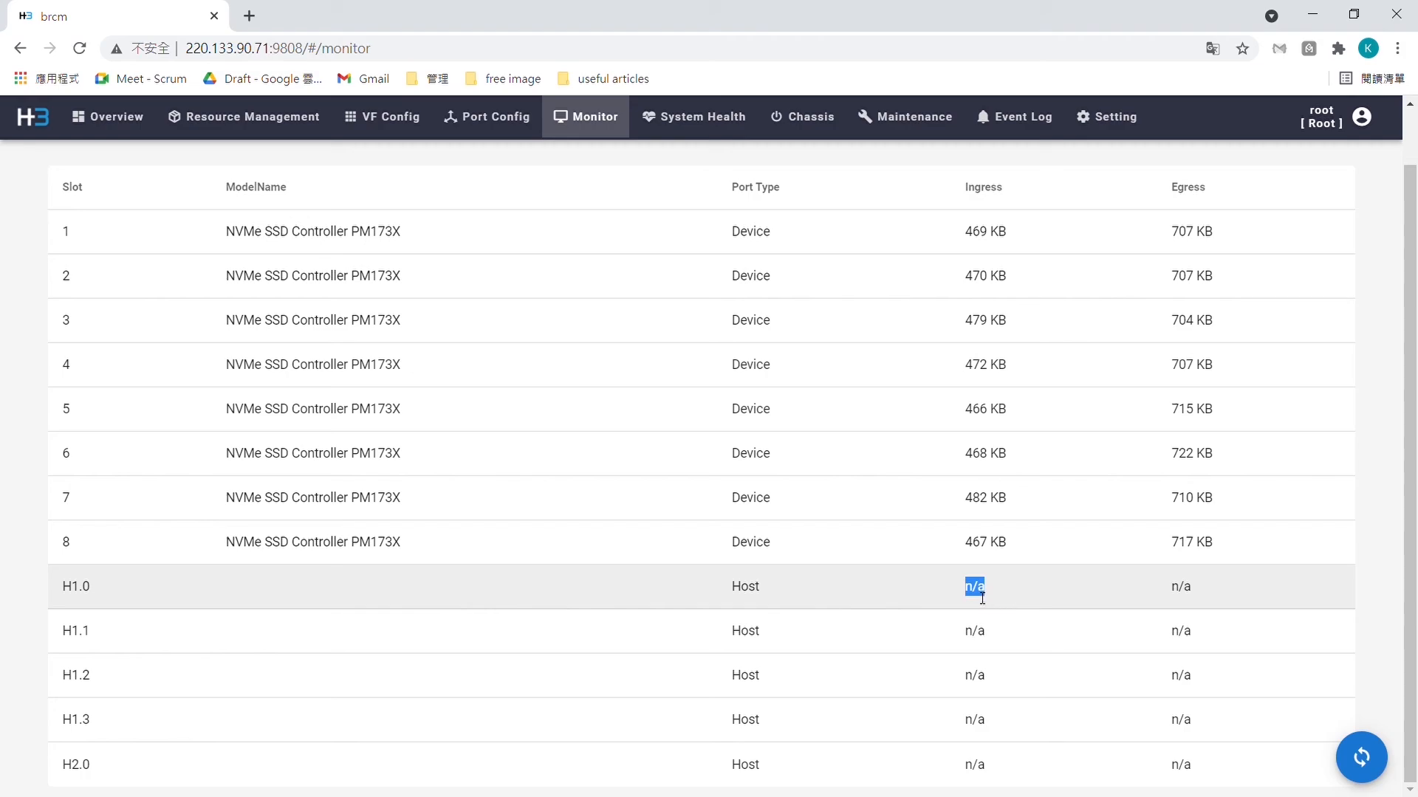
- Highlight the ingress and egress values of the host ports and the eight device slots in the traffic table to review them
{"action": "left_click_drag", "start_coordinate": [952, 601], "coordinate": [1174, 778]}
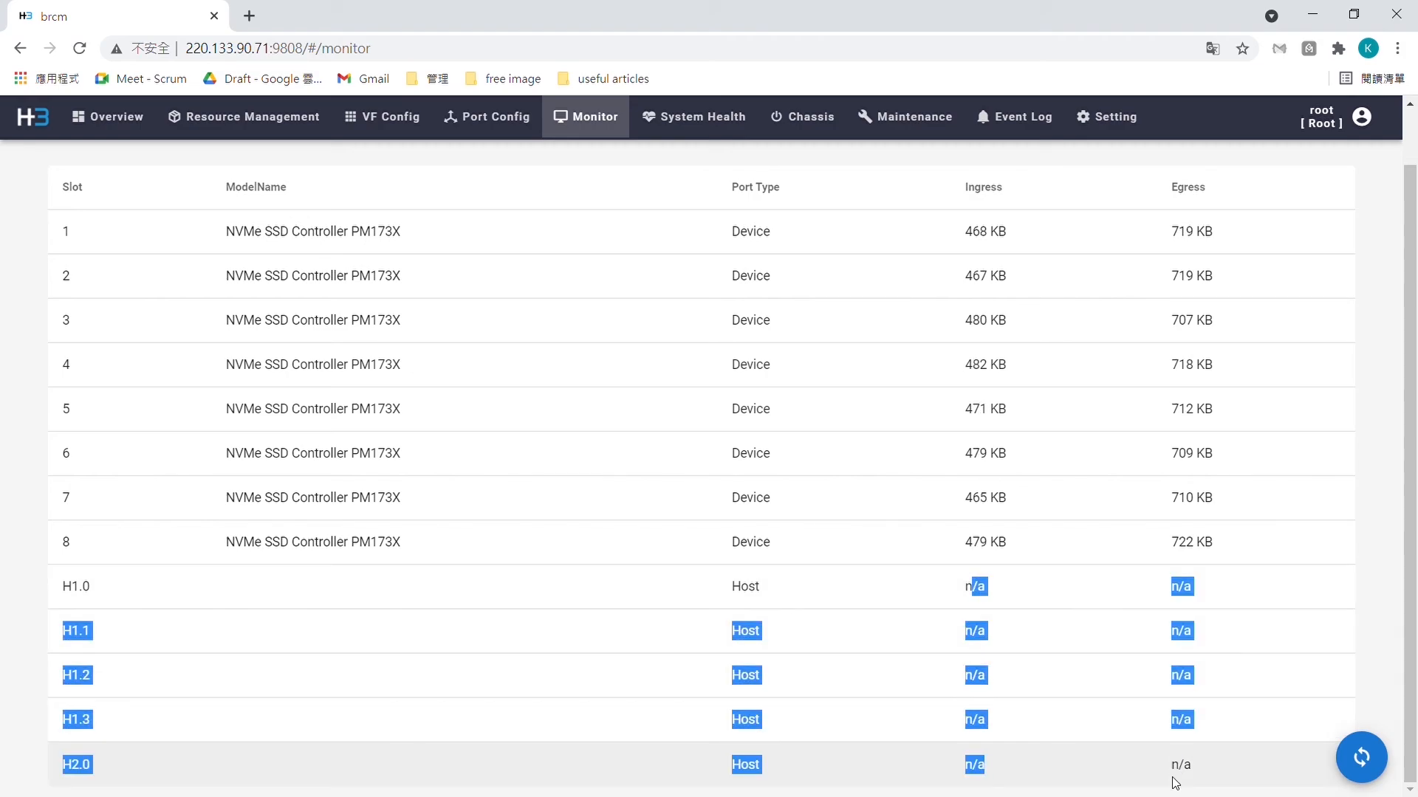
{"action": "left_click", "coordinate": [1219, 555]}
{"action": "left_click_drag", "start_coordinate": [1220, 552], "coordinate": [932, 232]}
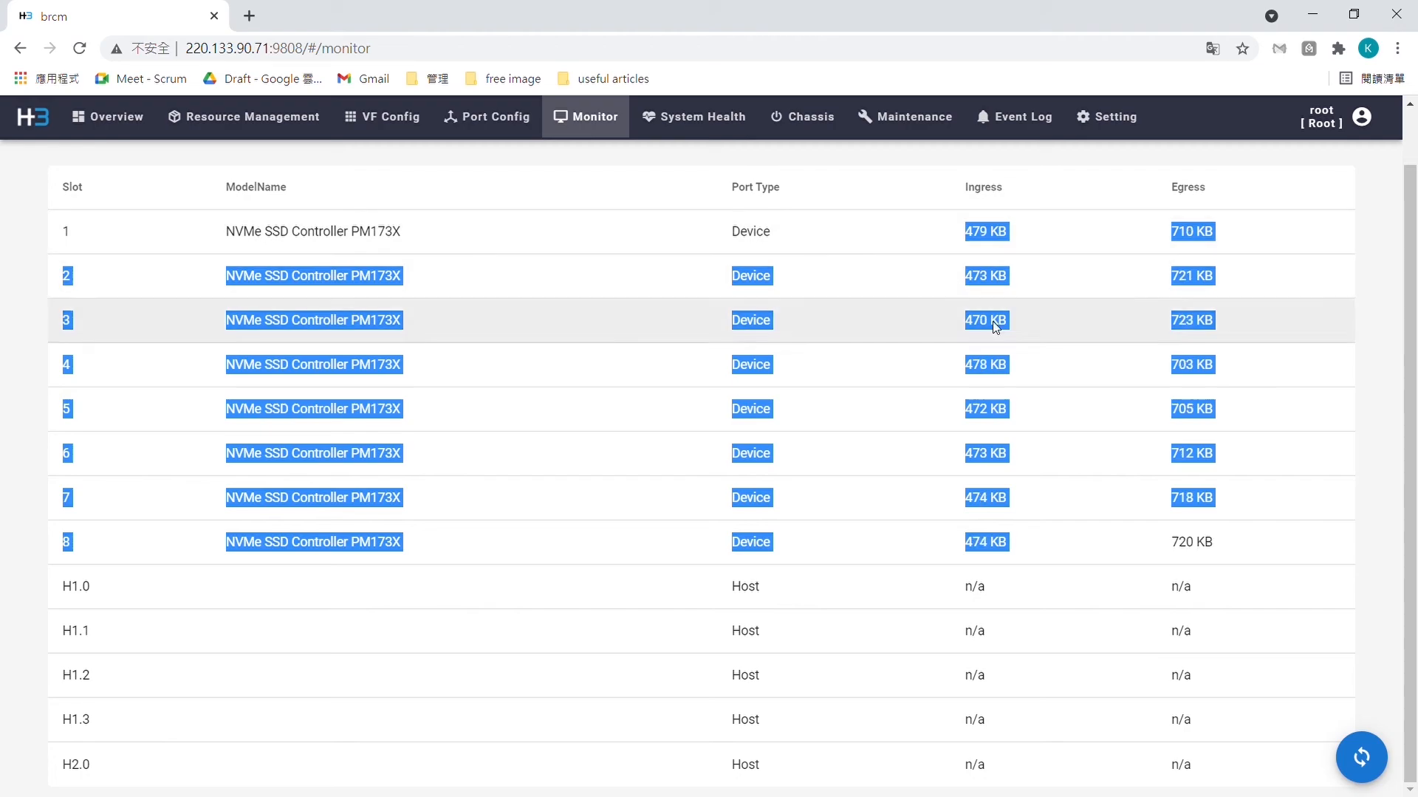
{"action": "left_click", "coordinate": [1227, 552]}
{"action": "left_click_drag", "start_coordinate": [1227, 552], "coordinate": [930, 219]}
{"action": "left_click", "coordinate": [1364, 522]}
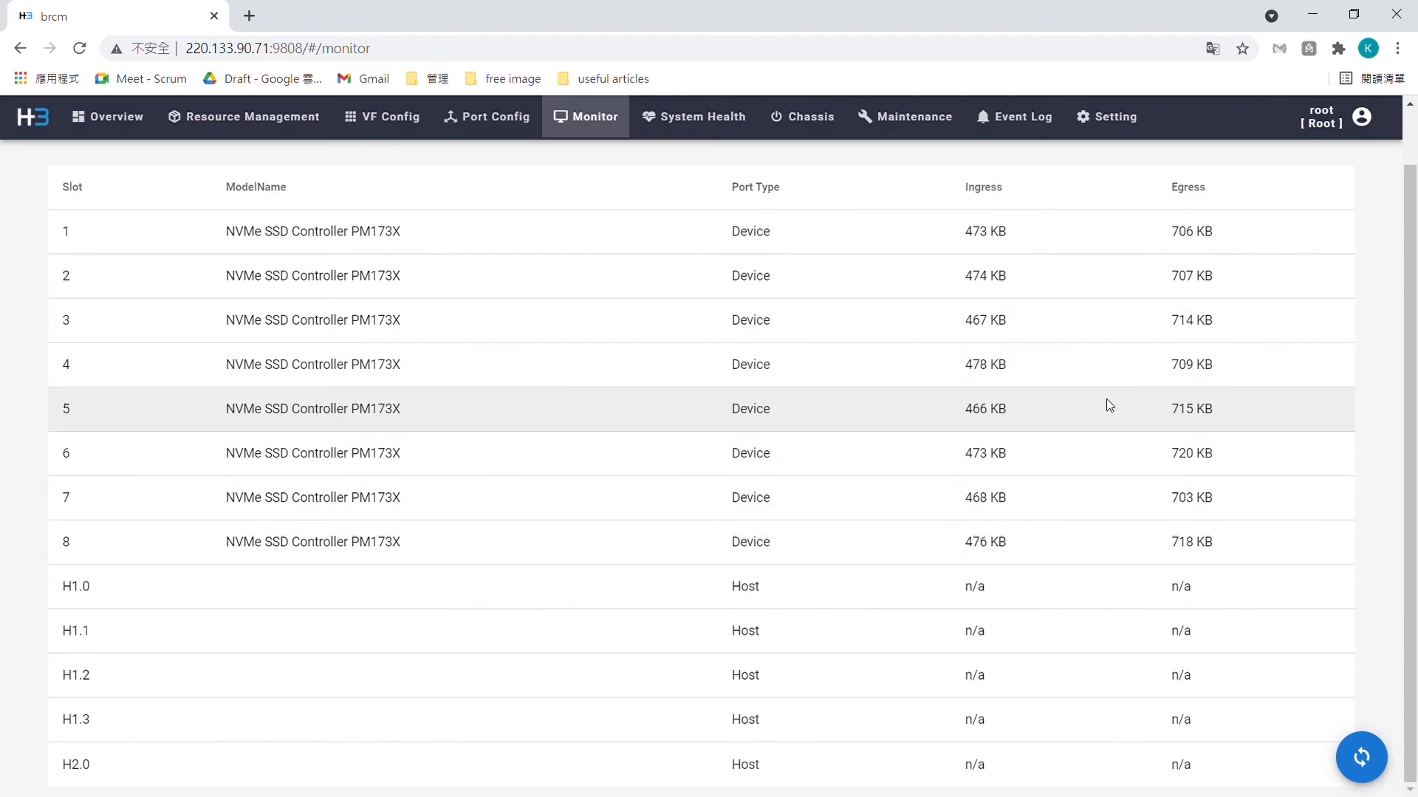
{"action": "scroll", "coordinate": [1085, 414], "scroll_direction": "up", "scroll_amount": 1}
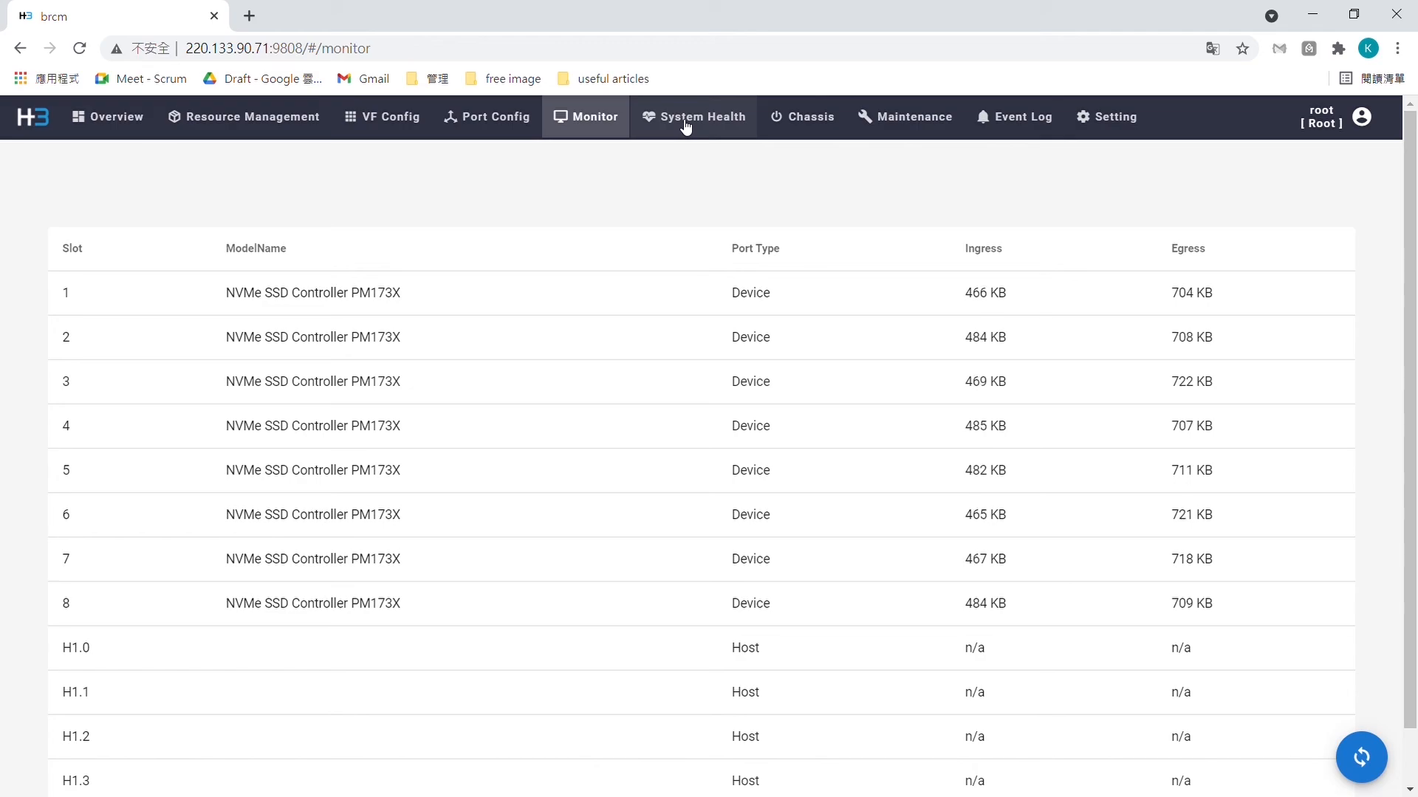
- Open System Health and examine the chassis temperature, device temperature, power consumption and fan speed charts
{"action": "left_click", "coordinate": [686, 127]}
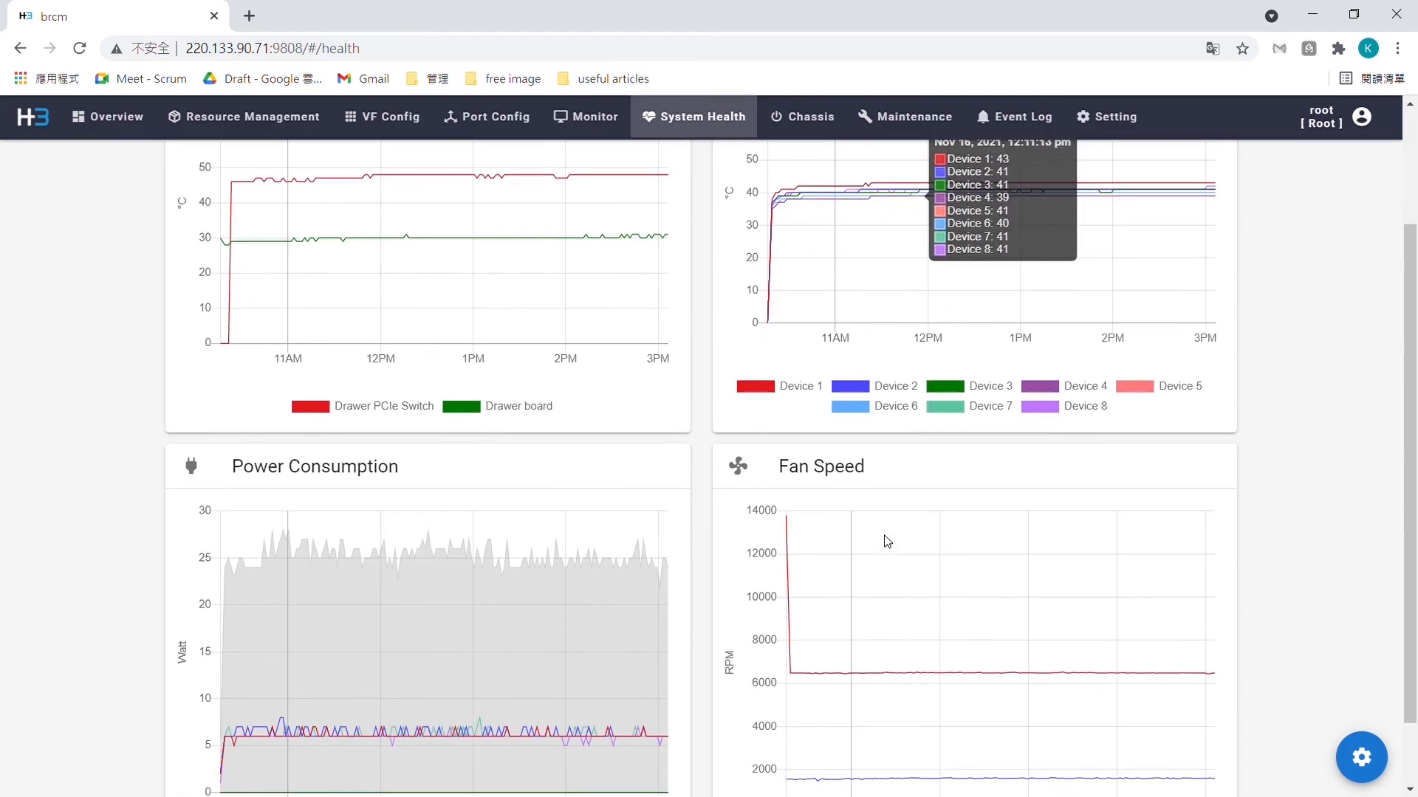
{"action": "scroll", "coordinate": [887, 539], "scroll_direction": "down", "scroll_amount": 3}
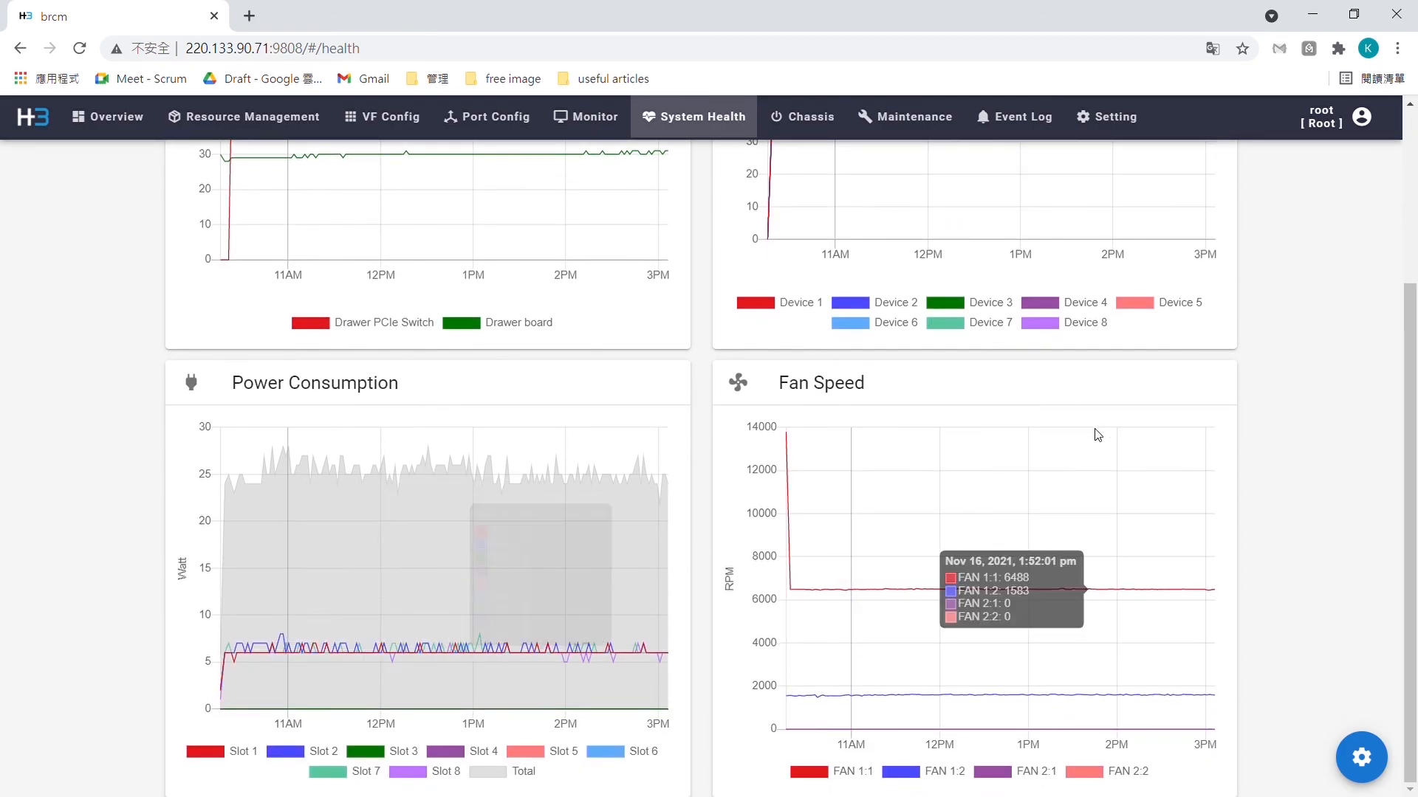
{"action": "scroll", "coordinate": [1034, 563], "scroll_direction": "up", "scroll_amount": 3}
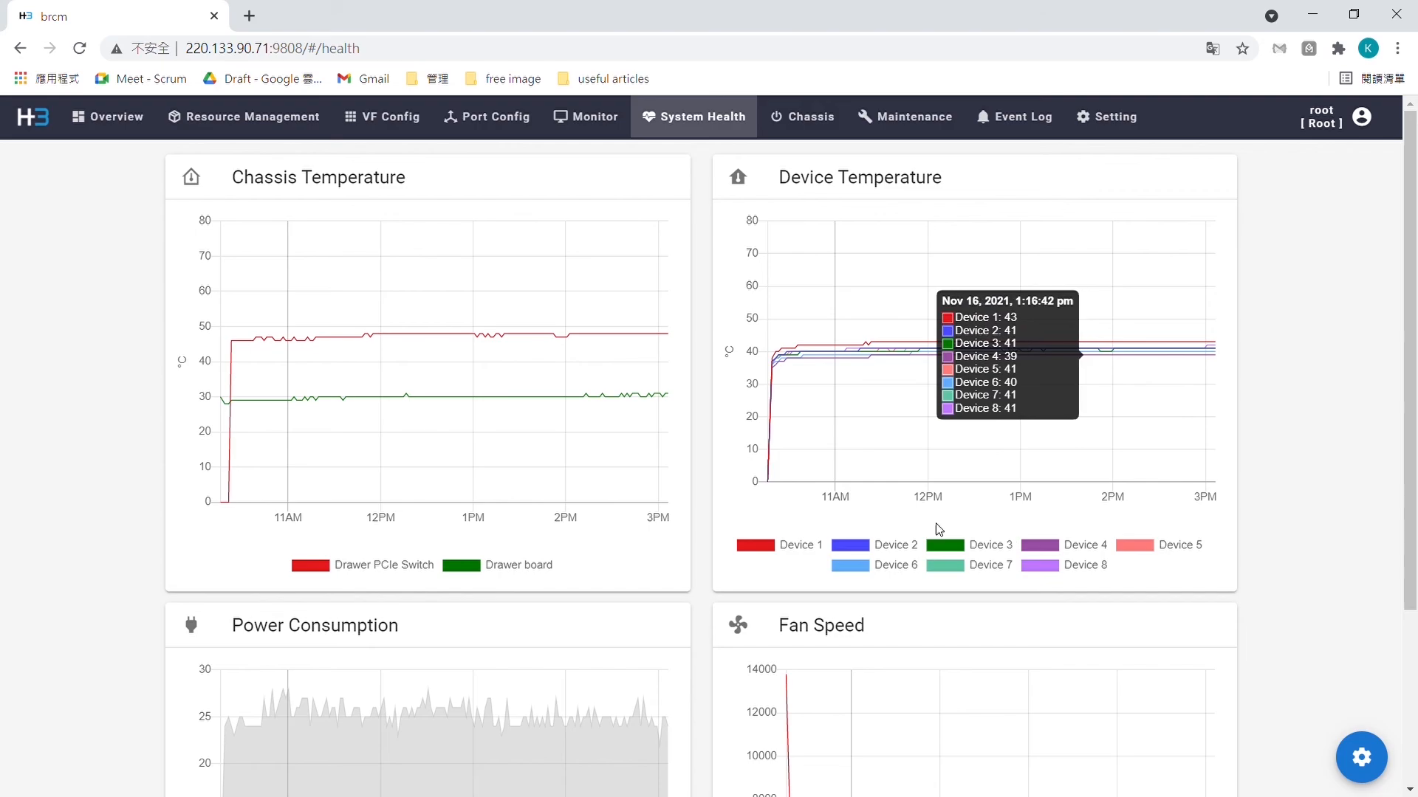
{"action": "scroll", "coordinate": [595, 592], "scroll_direction": "down", "scroll_amount": 3}
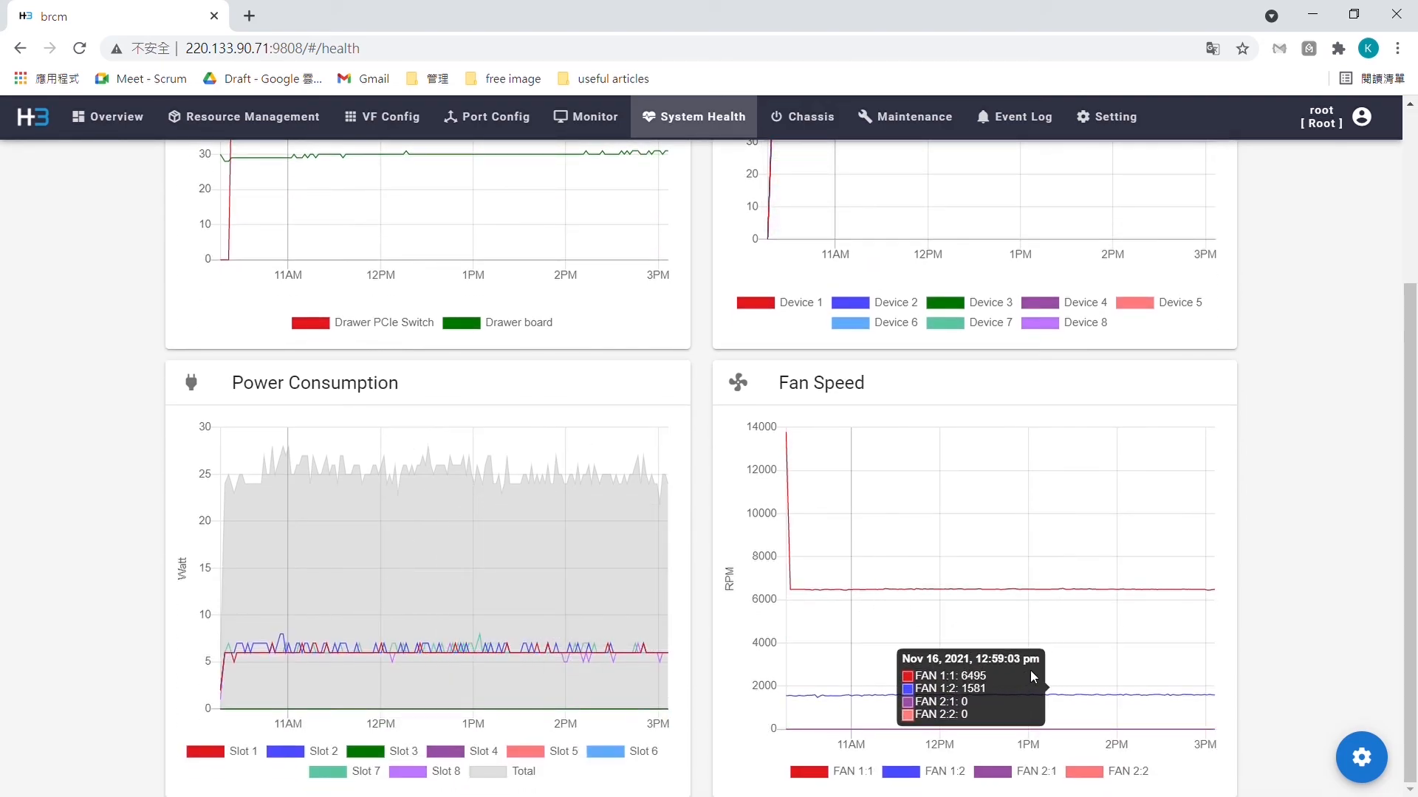
{"action": "scroll", "coordinate": [1041, 773], "scroll_direction": "up", "scroll_amount": 3}
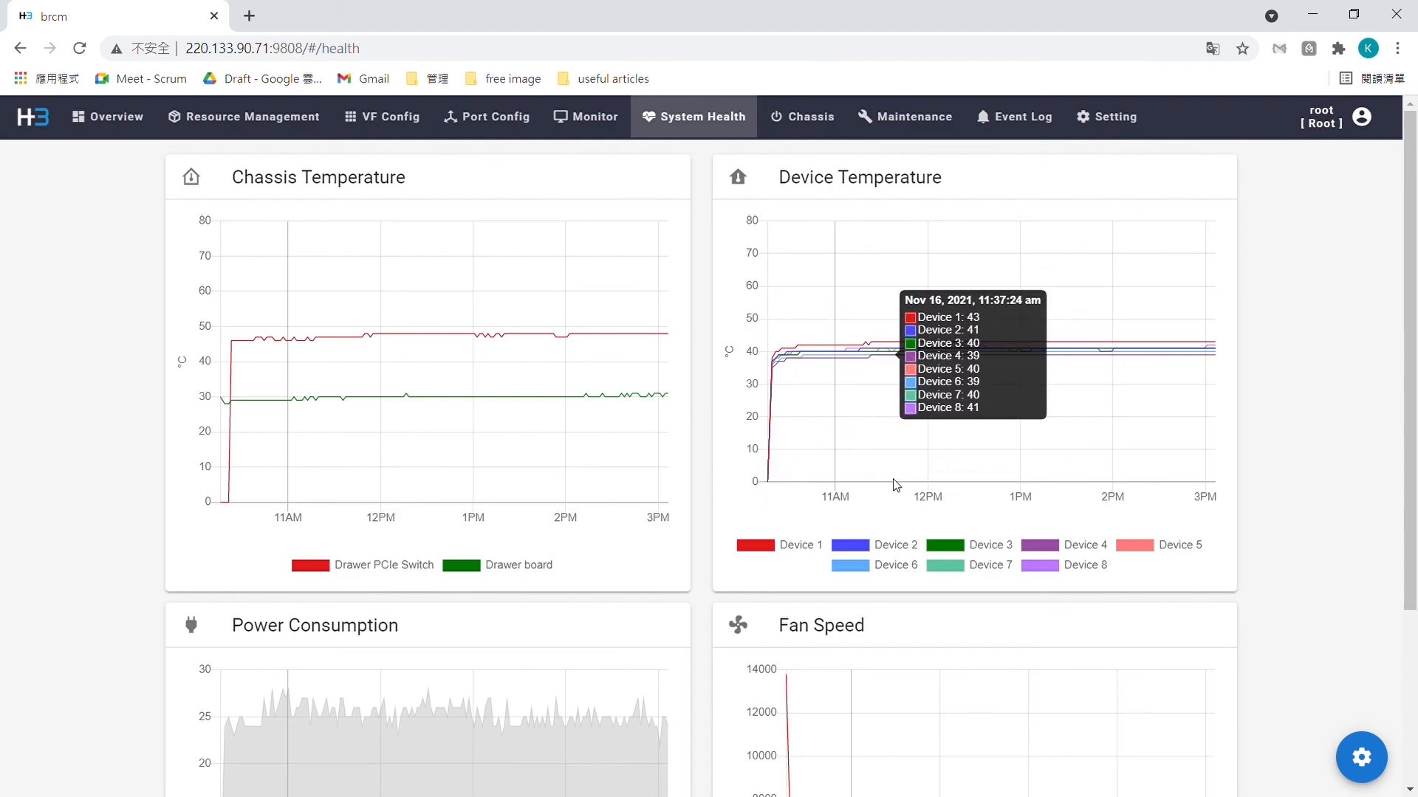
{"action": "scroll", "coordinate": [431, 586], "scroll_direction": "down", "scroll_amount": 3}
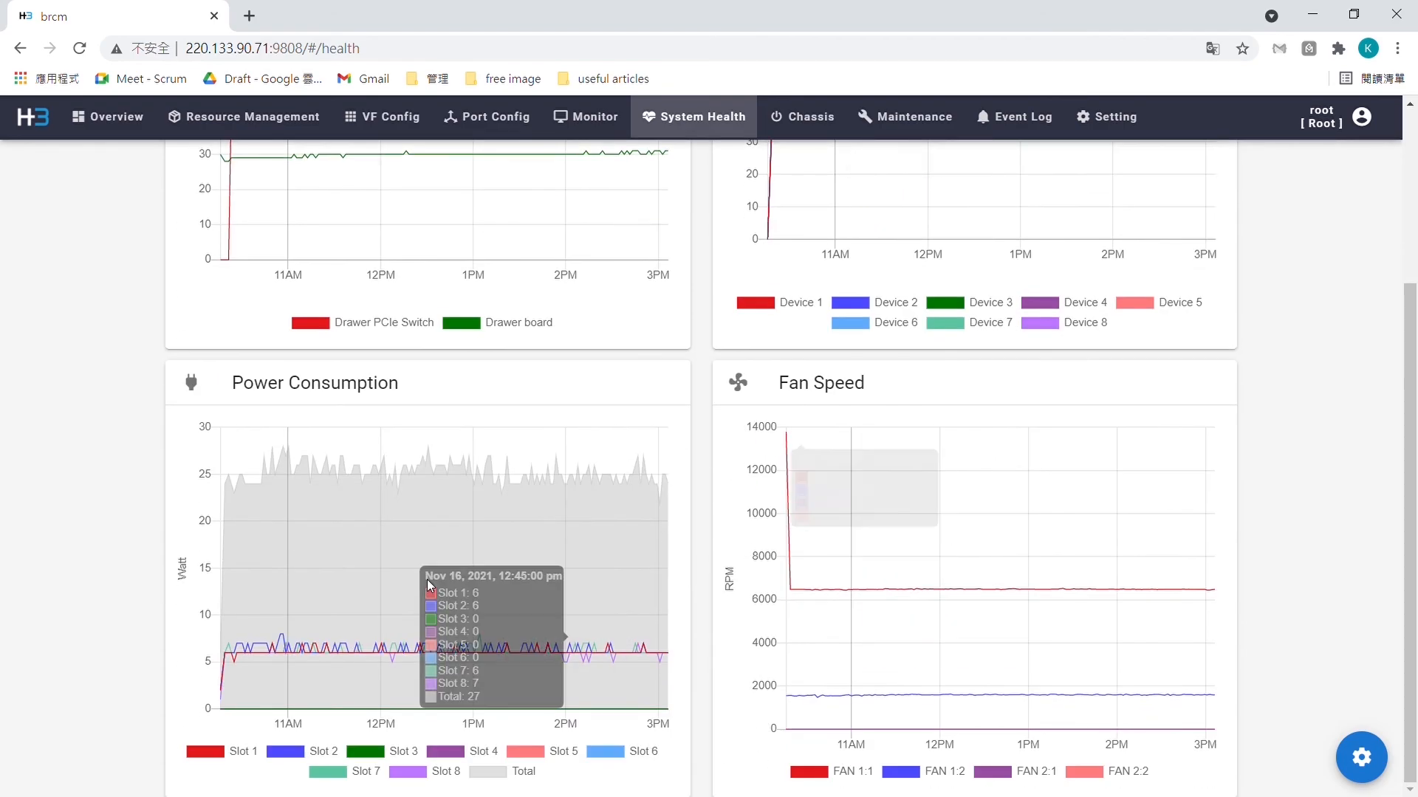
{"action": "scroll", "coordinate": [794, 339], "scroll_direction": "up", "scroll_amount": 3}
{"action": "scroll", "coordinate": [566, 544], "scroll_direction": "down", "scroll_amount": 1}
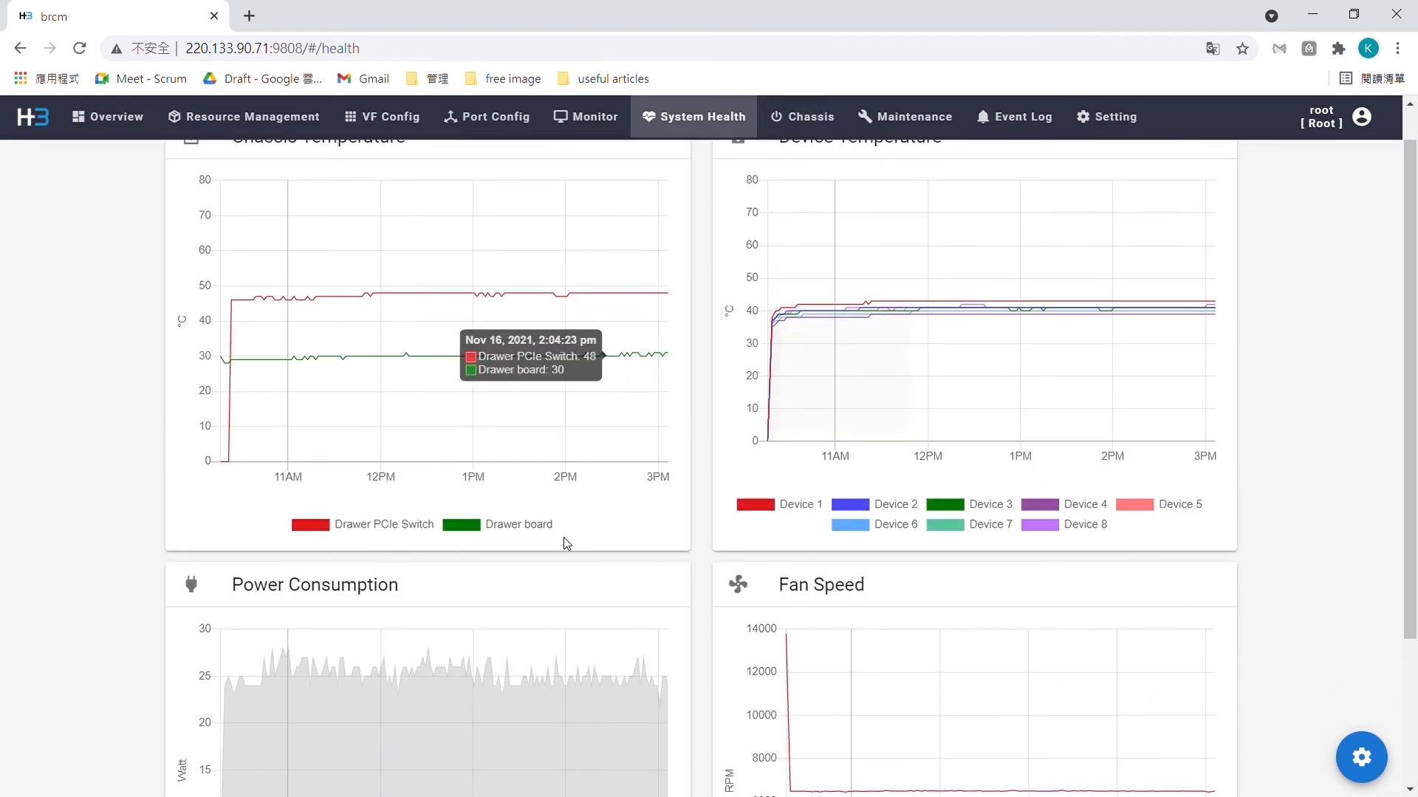
{"action": "scroll", "coordinate": [566, 544], "scroll_direction": "down", "scroll_amount": 3}
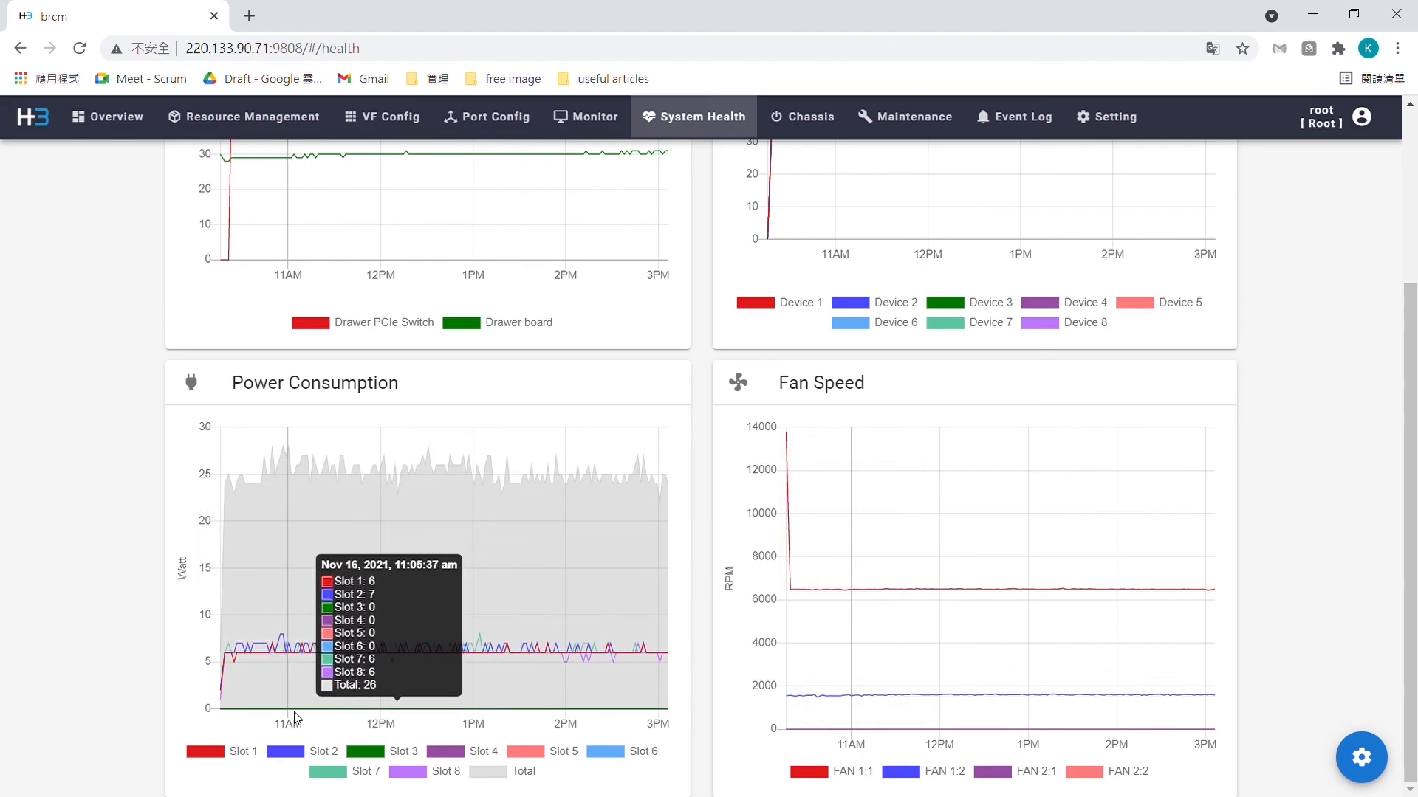
- Toggle the Total series off and on in the Power Consumption chart, and hide Slots 5 to 8 and Total
{"action": "left_click", "coordinate": [522, 772]}
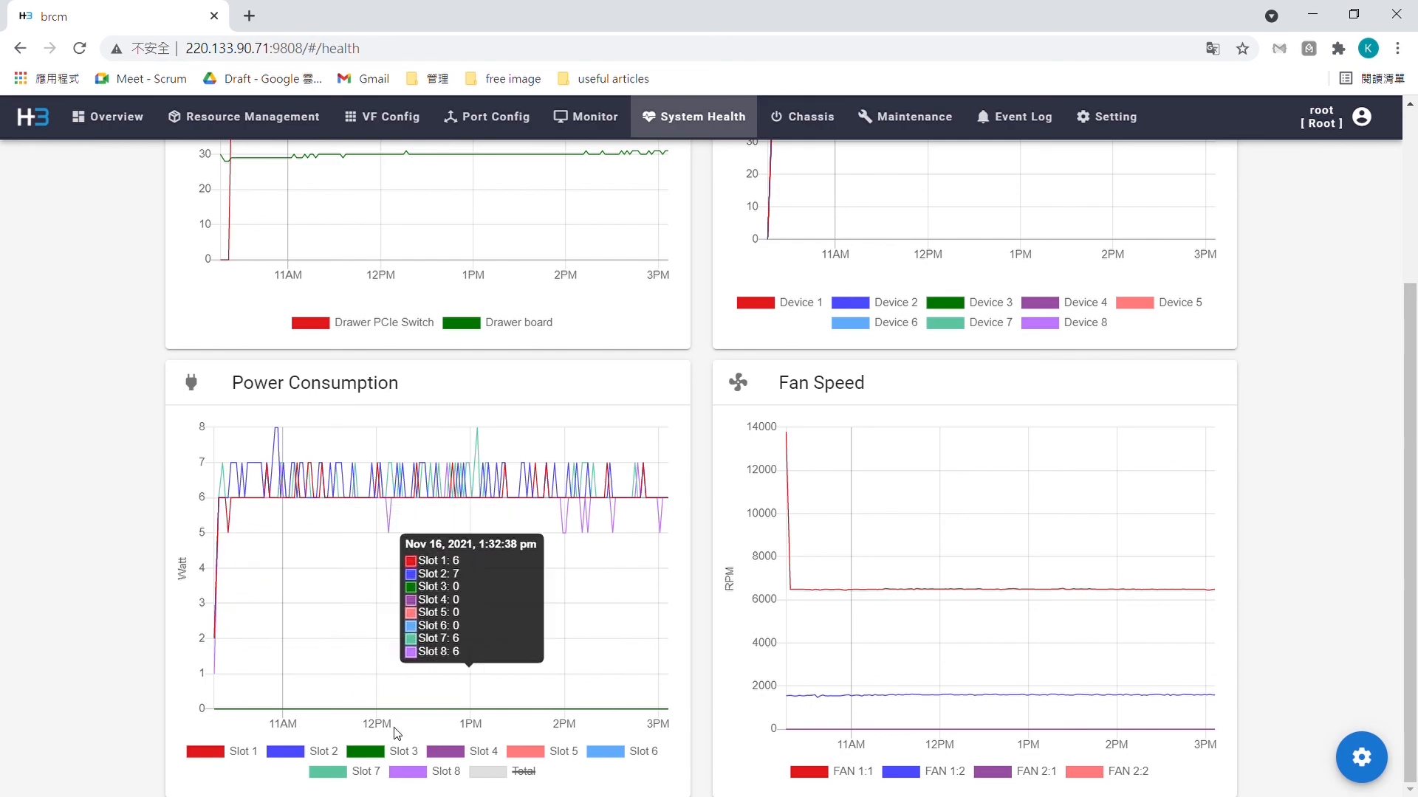
{"action": "left_click", "coordinate": [524, 772]}
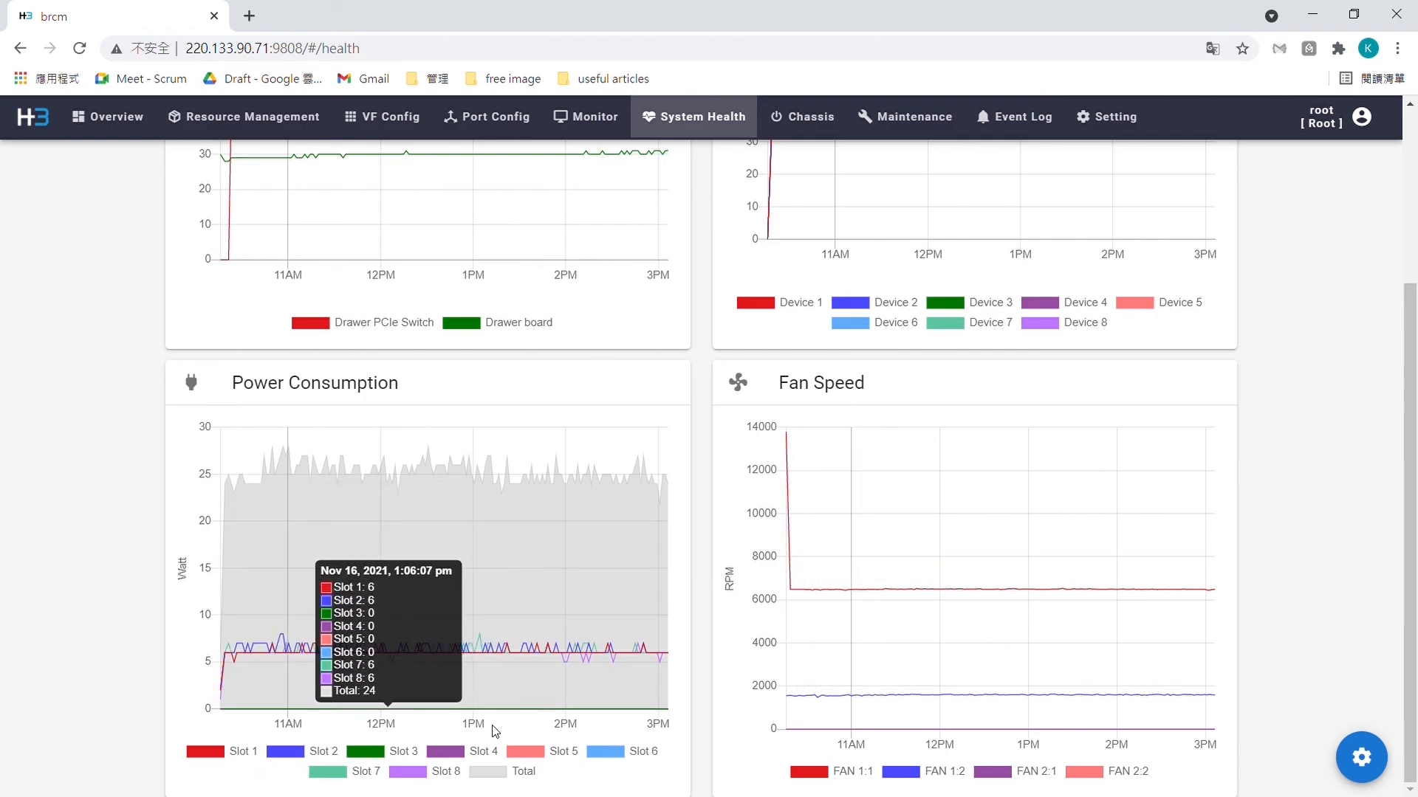
{"action": "left_click", "coordinate": [563, 751]}
{"action": "left_click", "coordinate": [641, 751]}
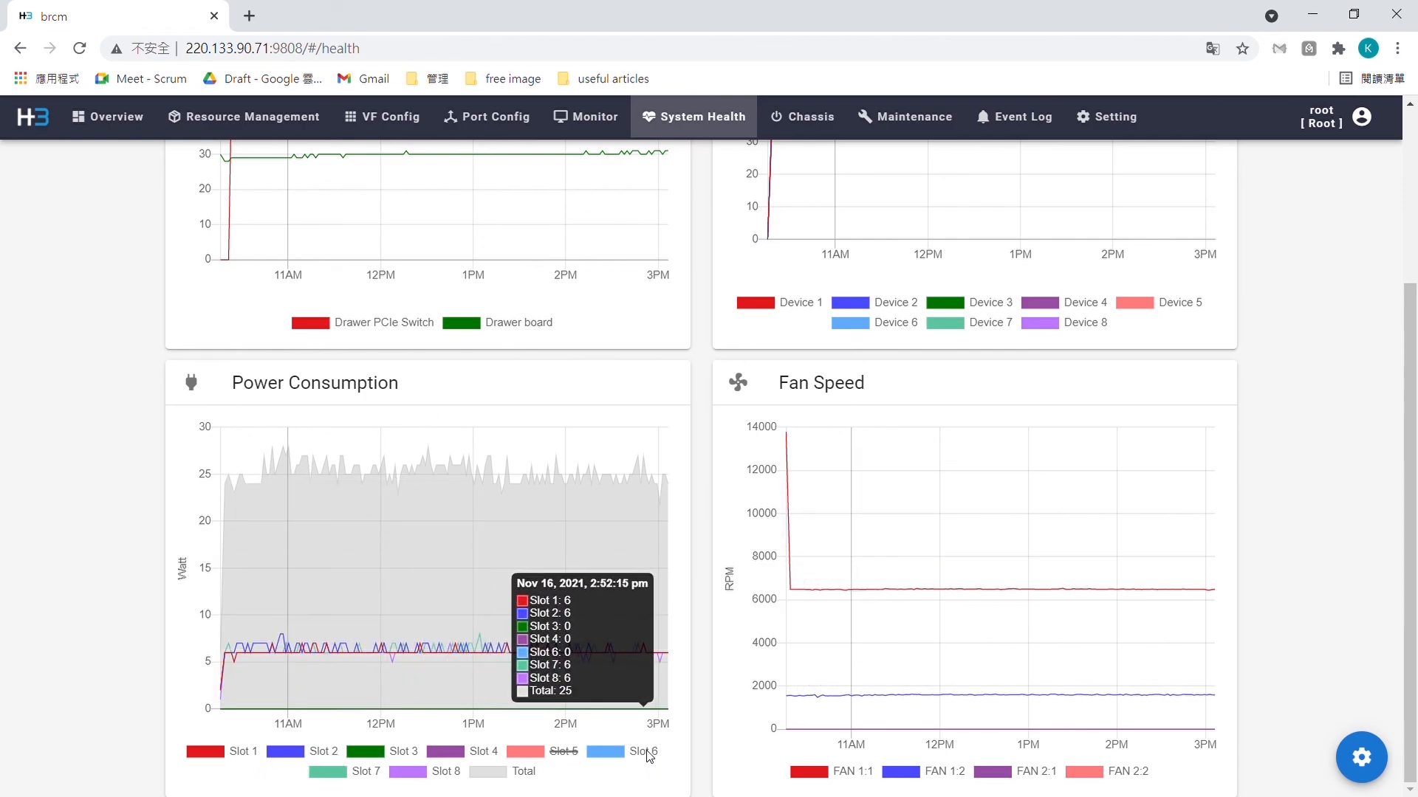
{"action": "left_click", "coordinate": [366, 772]}
{"action": "left_click", "coordinate": [446, 772]}
{"action": "left_click", "coordinate": [494, 777]}
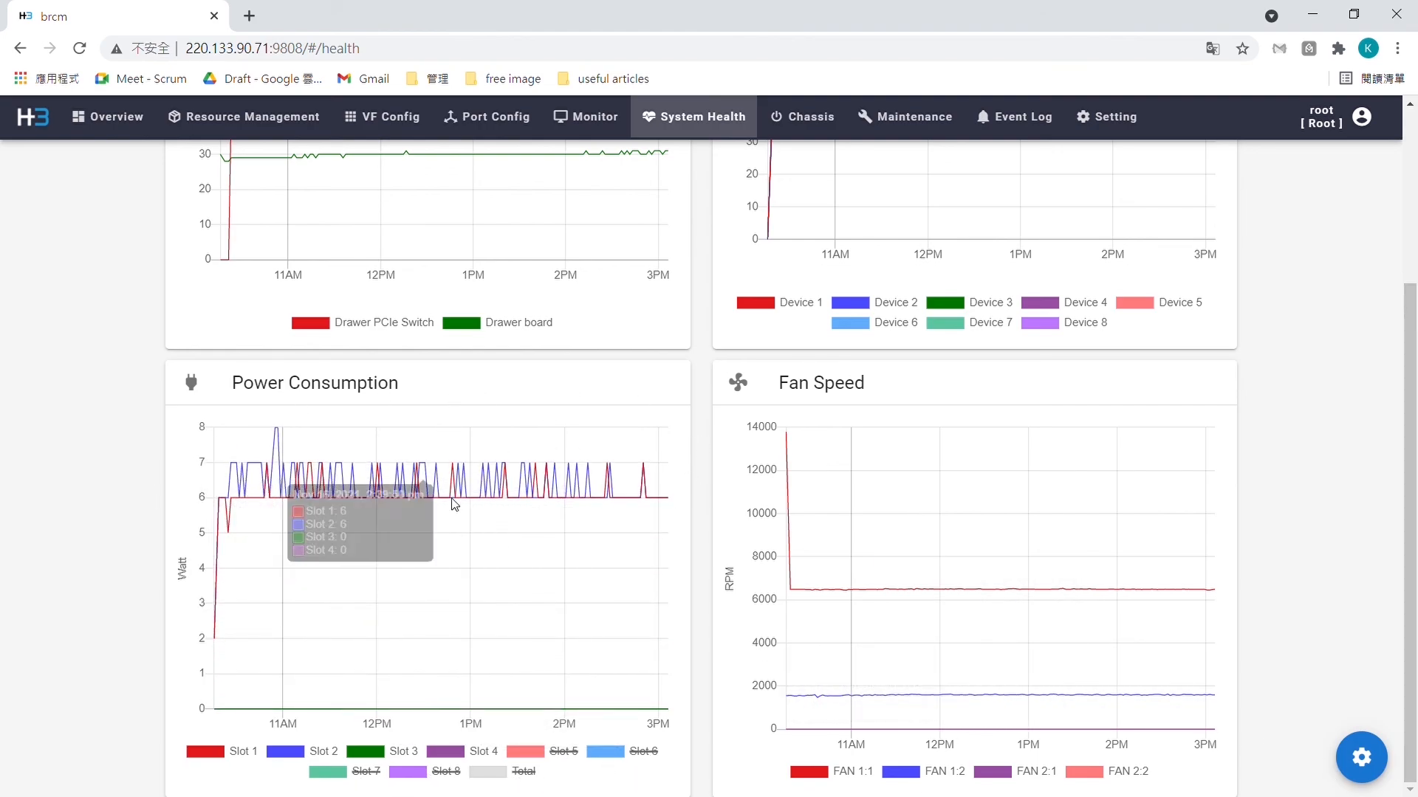
- Show the hidden slot series and the Total series again in the Power Consumption chart
{"action": "left_click", "coordinate": [565, 751]}
{"action": "left_click", "coordinate": [599, 752]}
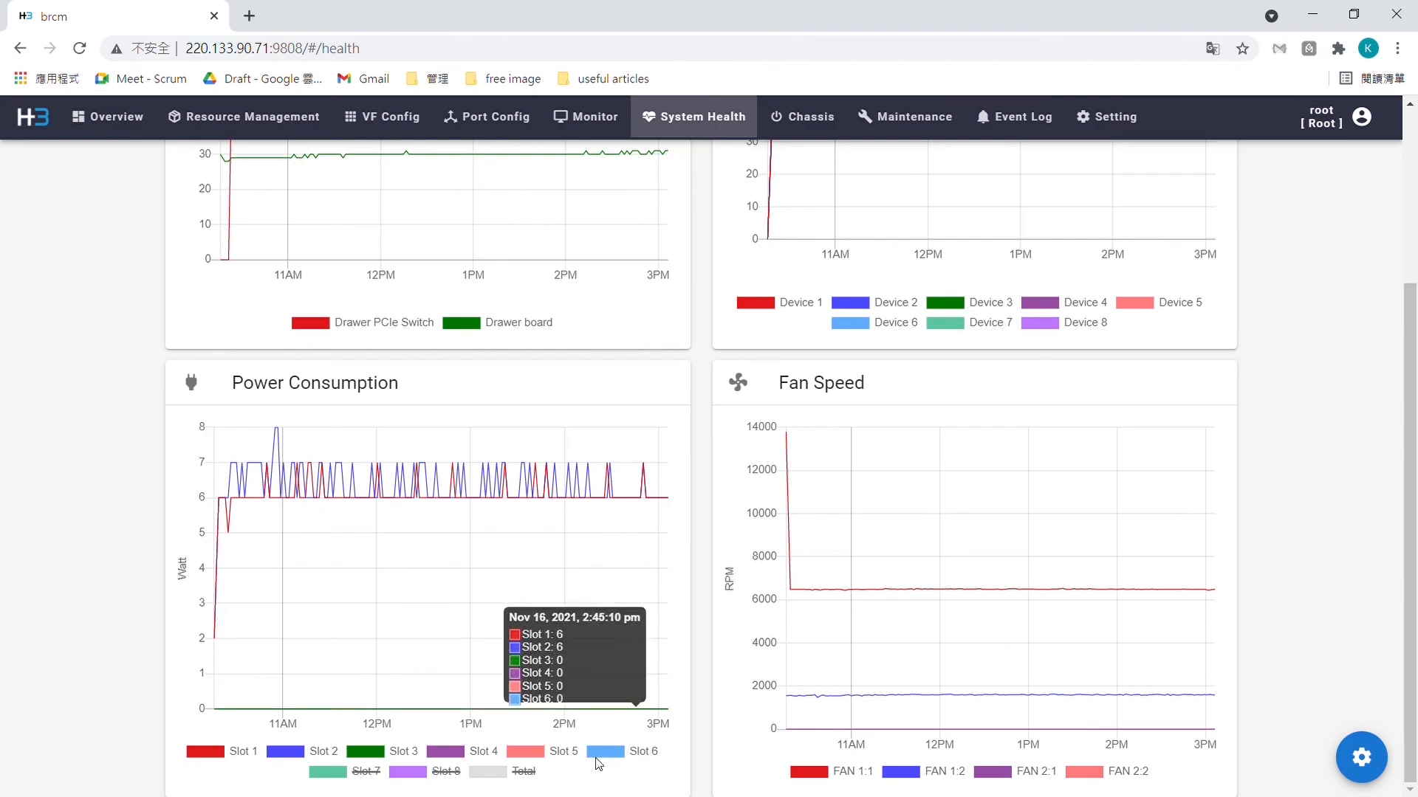
{"action": "left_click", "coordinate": [527, 772]}
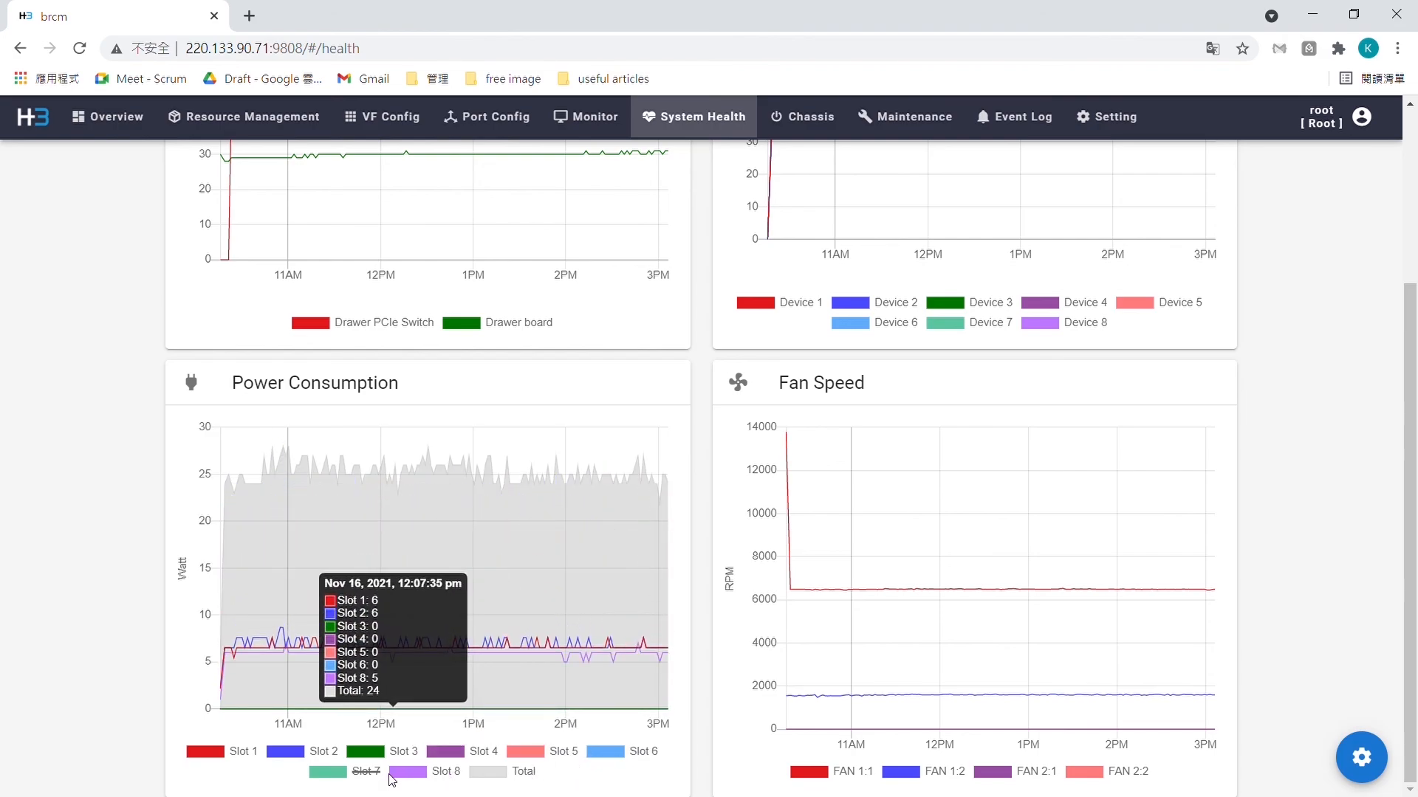
- Hide the Device 2 to Device 5 series in the Device Temperature chart and show them again
{"action": "scroll", "coordinate": [532, 446], "scroll_direction": "up", "scroll_amount": 3}
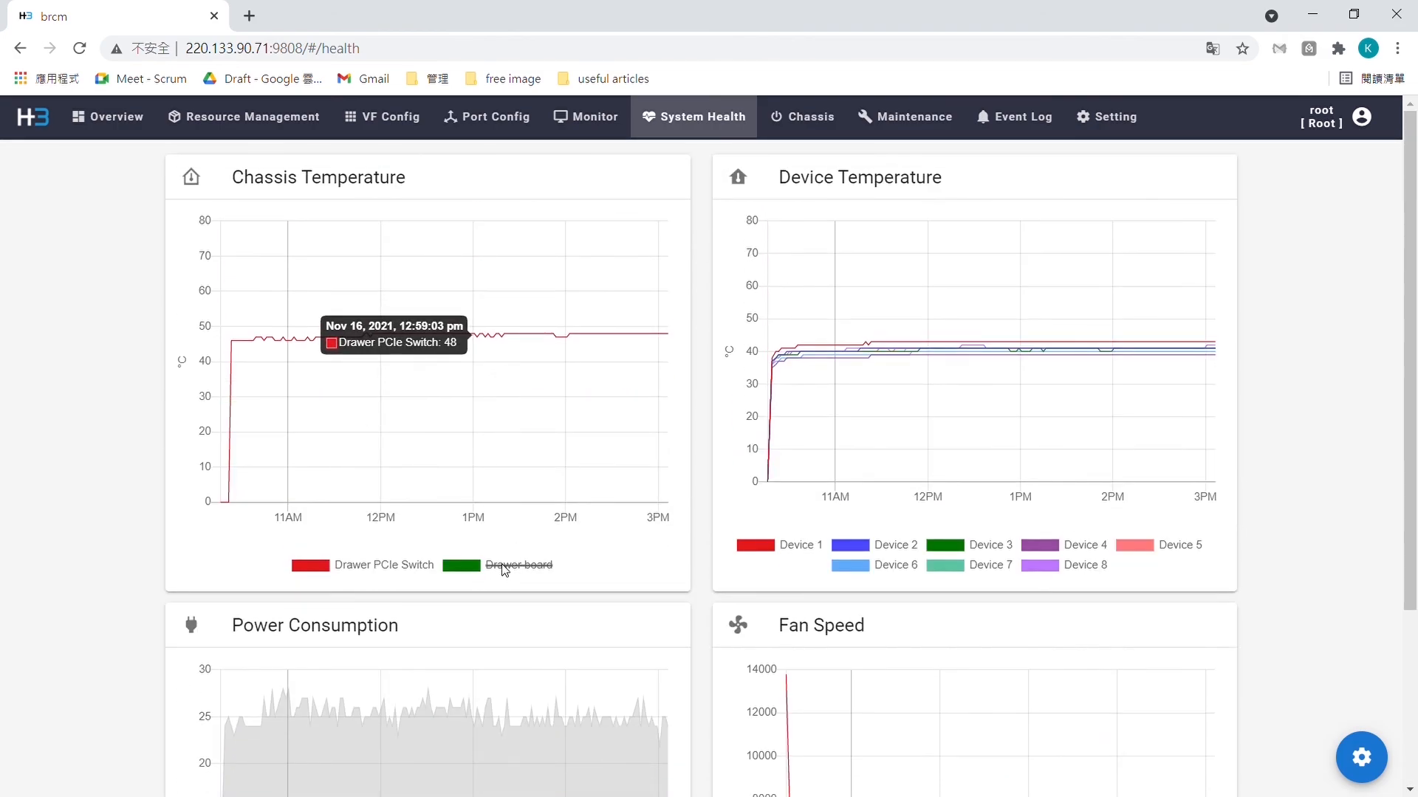
{"action": "left_click", "coordinate": [895, 544]}
{"action": "left_click", "coordinate": [1001, 550]}
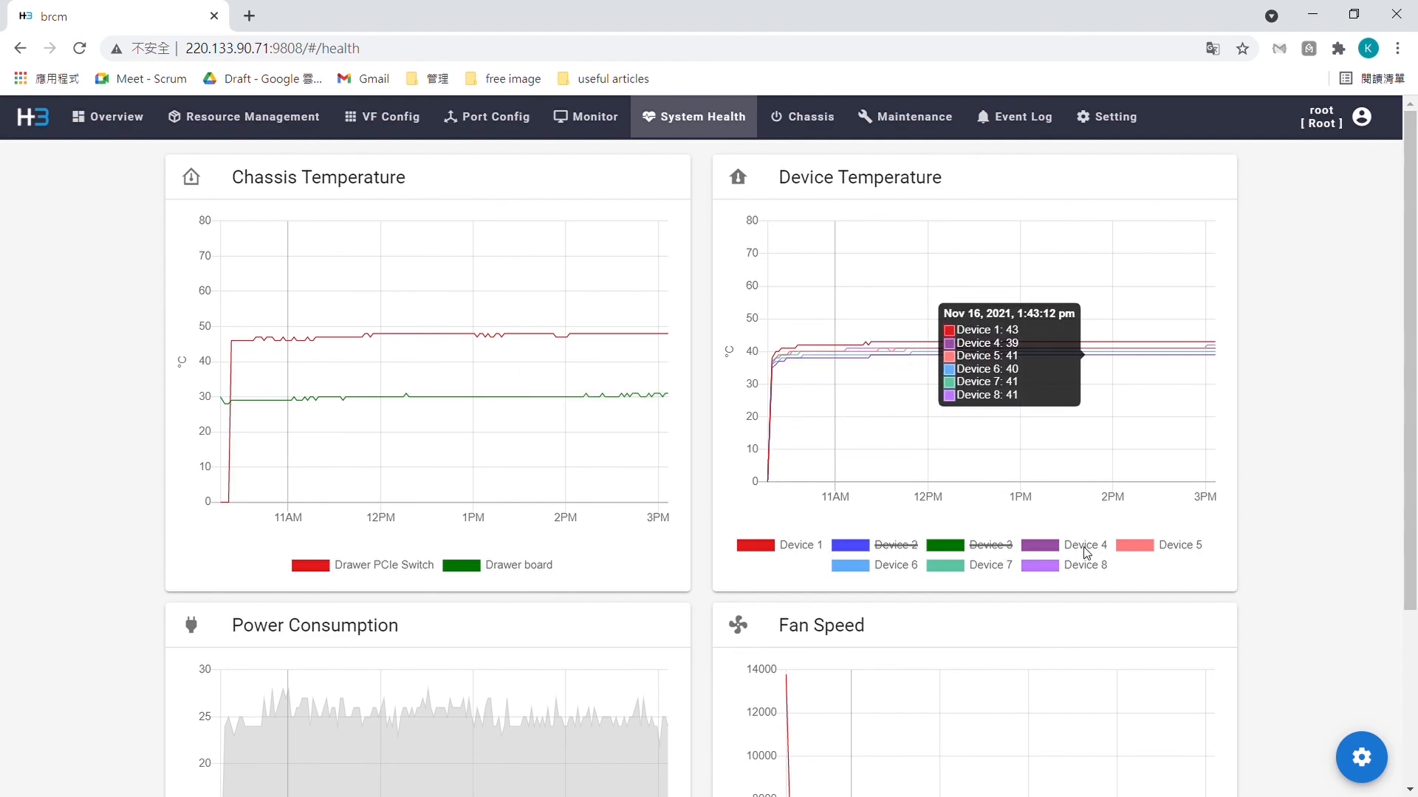
{"action": "left_click", "coordinate": [1085, 548]}
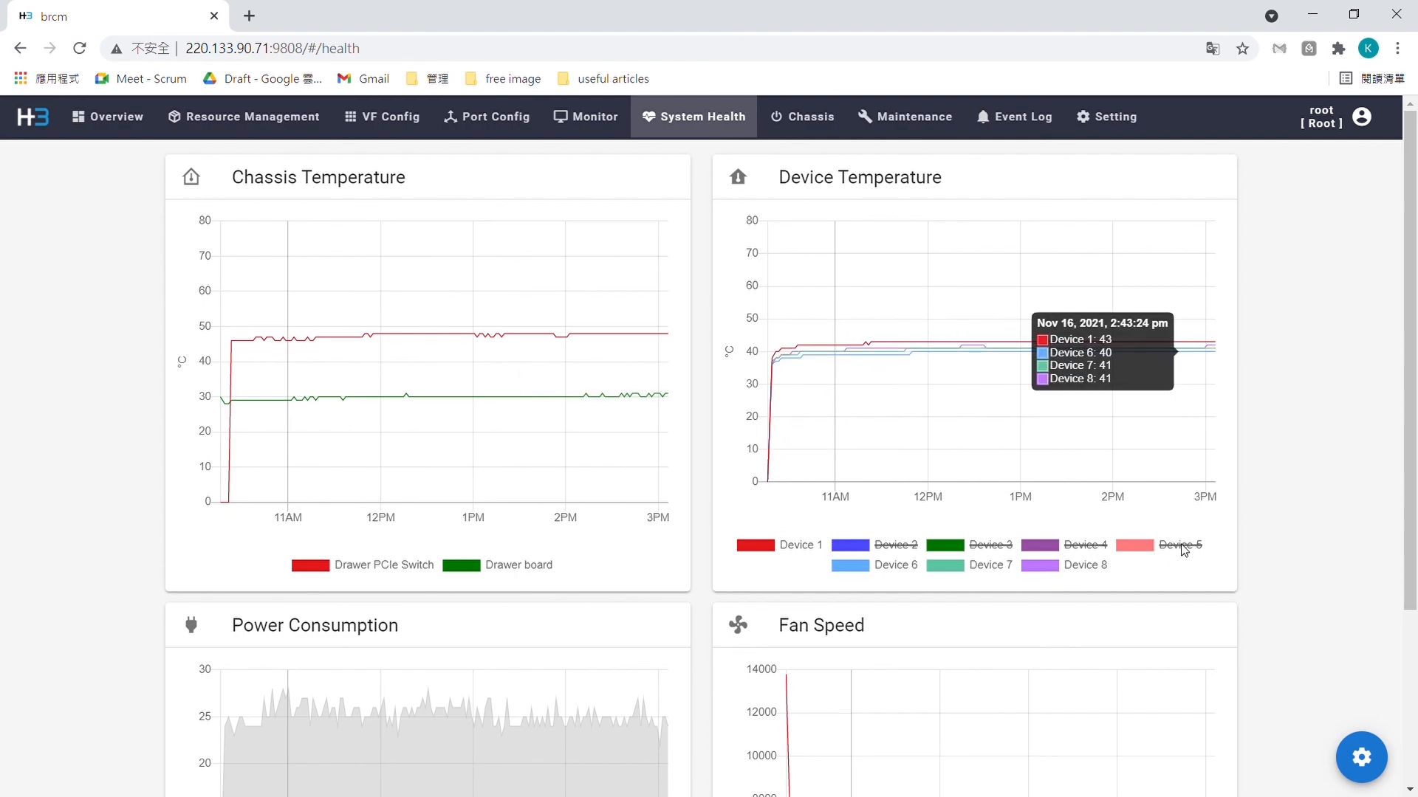
{"action": "left_click", "coordinate": [1085, 548]}
{"action": "left_click", "coordinate": [989, 548]}
{"action": "left_click", "coordinate": [883, 552]}
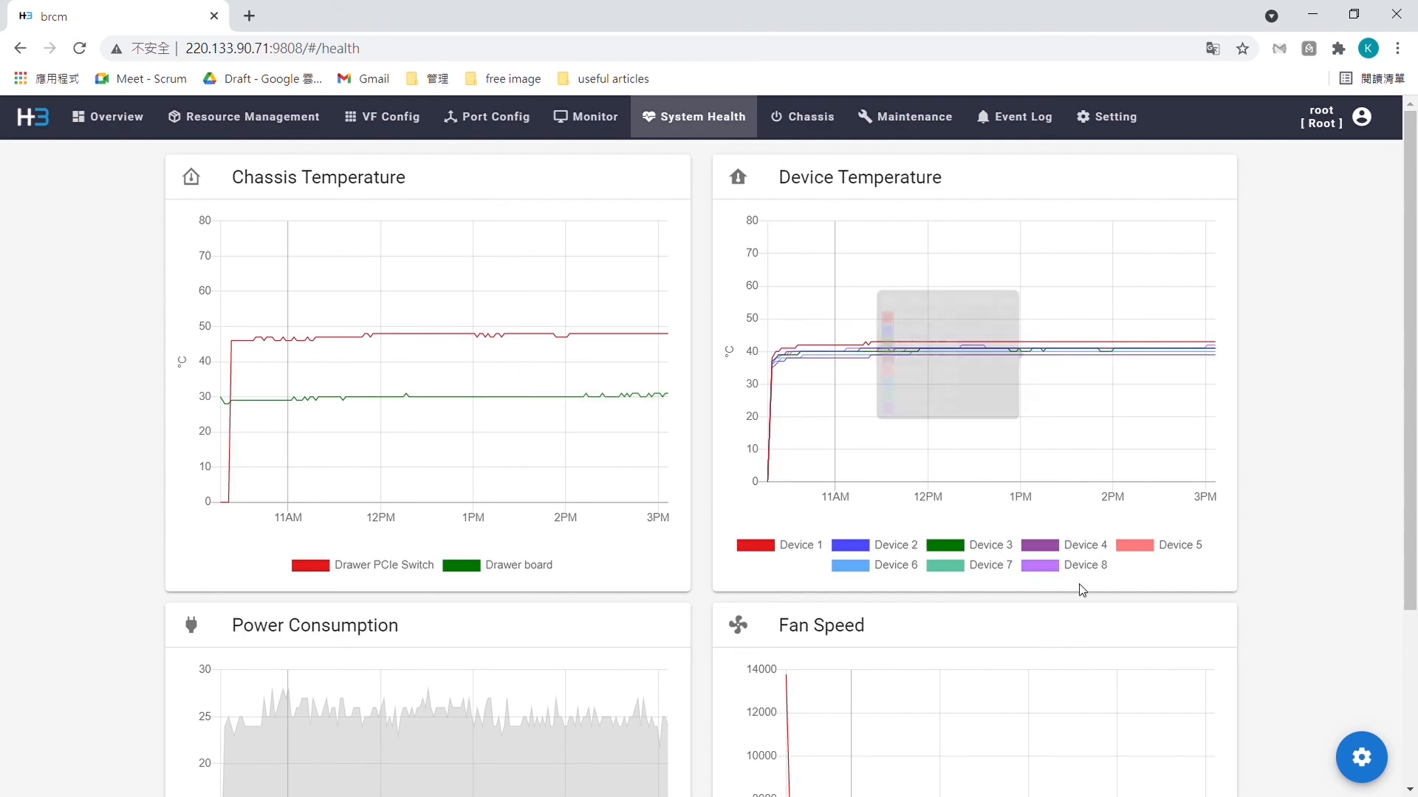
- Look over the System Health charts once more and return to the Overview page
{"action": "scroll", "coordinate": [1078, 605], "scroll_direction": "down", "scroll_amount": 3}
{"action": "scroll", "coordinate": [971, 619], "scroll_direction": "up", "scroll_amount": 3}
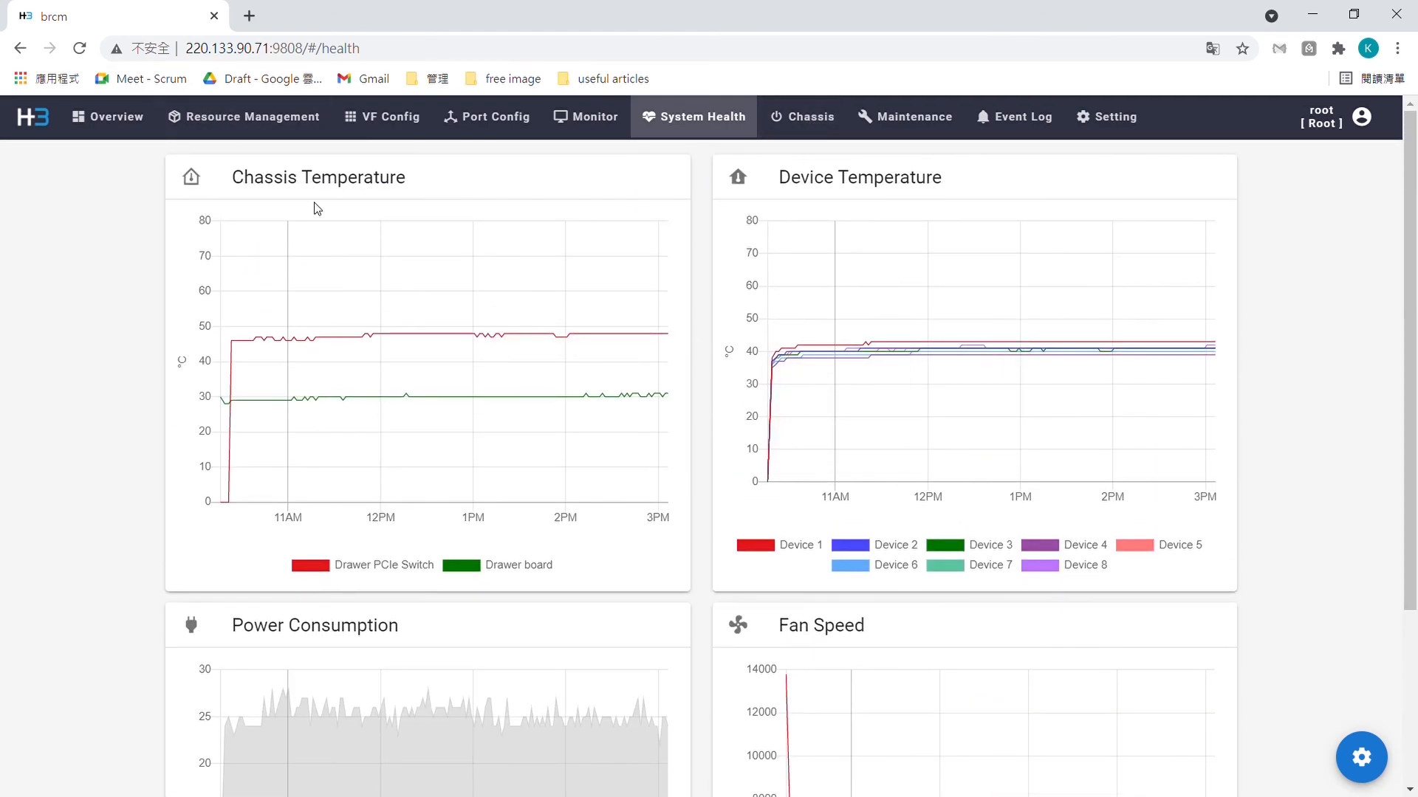
{"action": "left_click", "coordinate": [116, 122]}
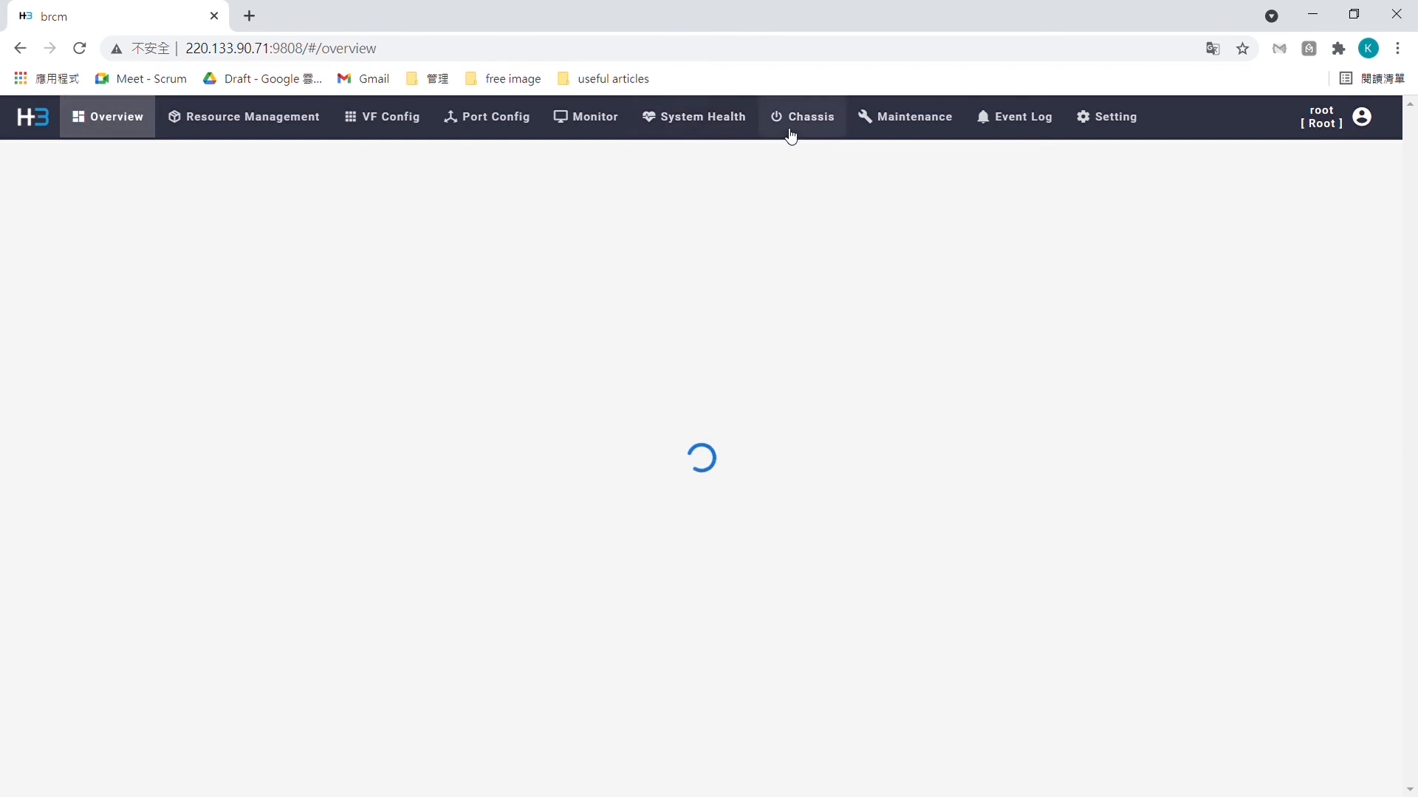